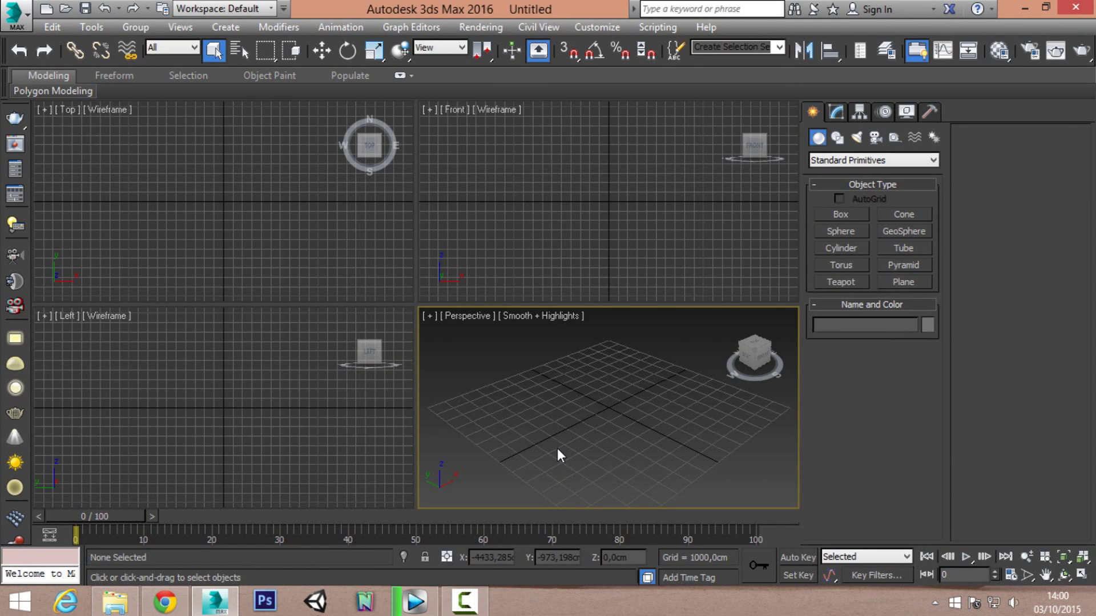
- Maximize the Perspective viewport to fill the whole workspace
left_click(1082, 575)
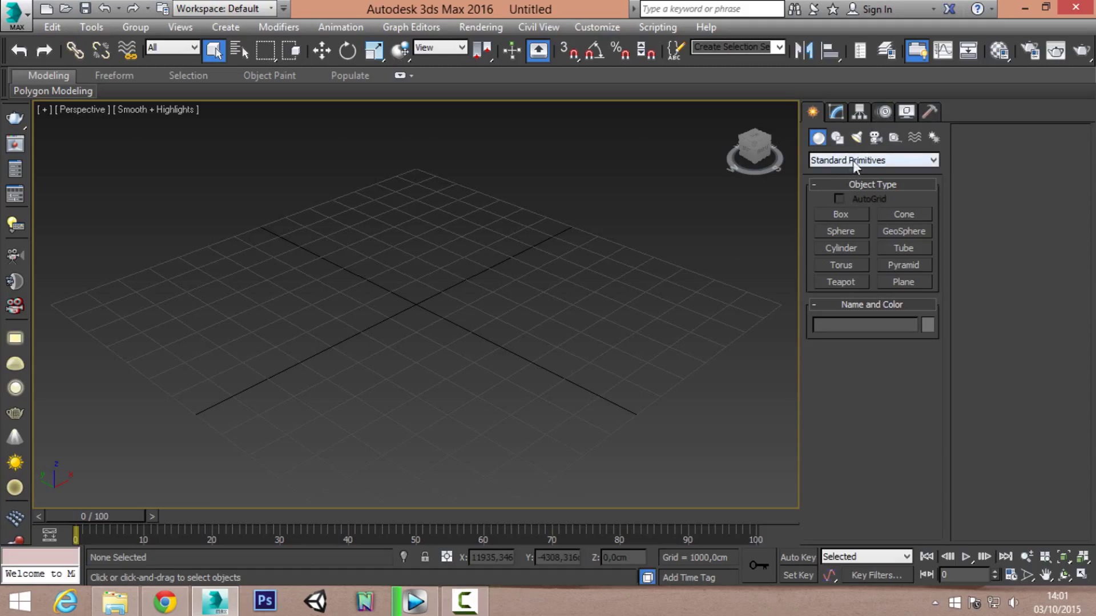
- Draw a Standard Primitives box, Box001, near the grid centre in the Top view
left_click(848, 216)
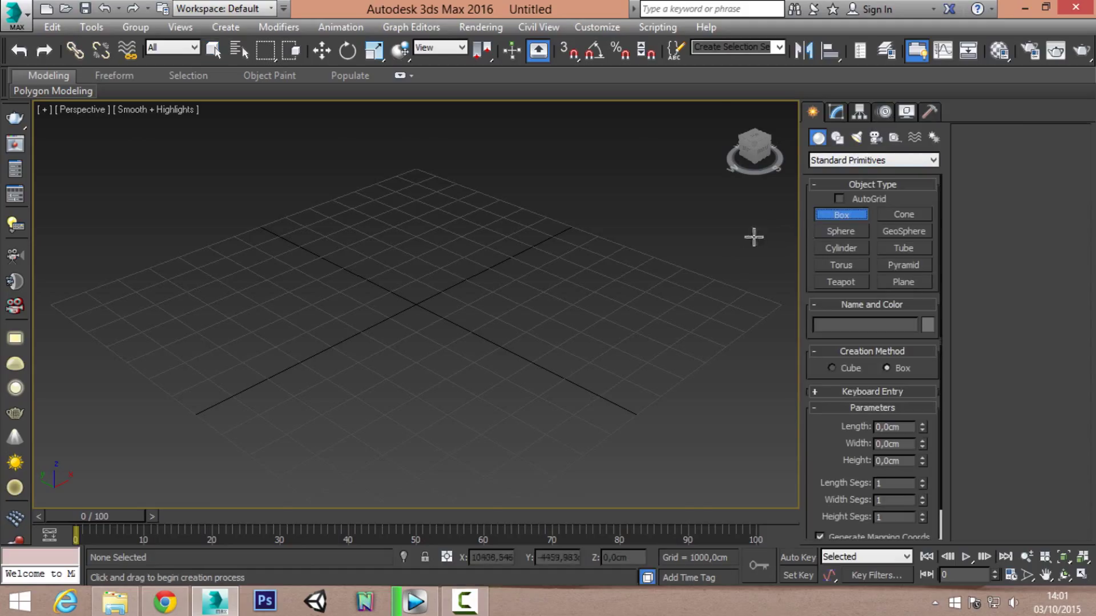
middle_click_drag(387, 298, 386, 314)
key("t")
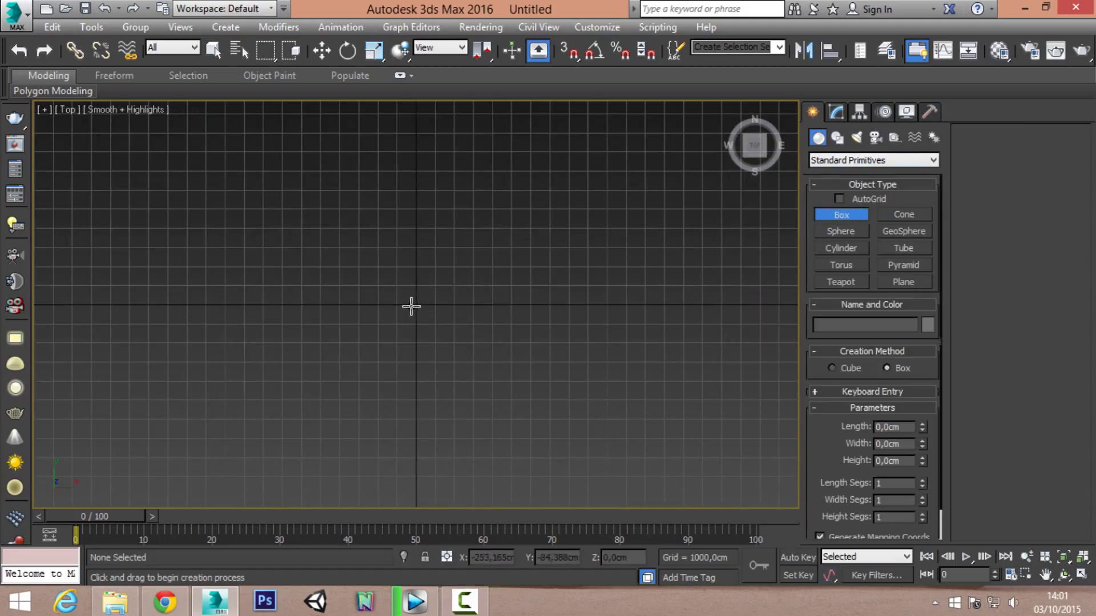
left_click_drag(412, 307, 507, 257)
middle_click_drag(504, 189, 511, 305, "alt")
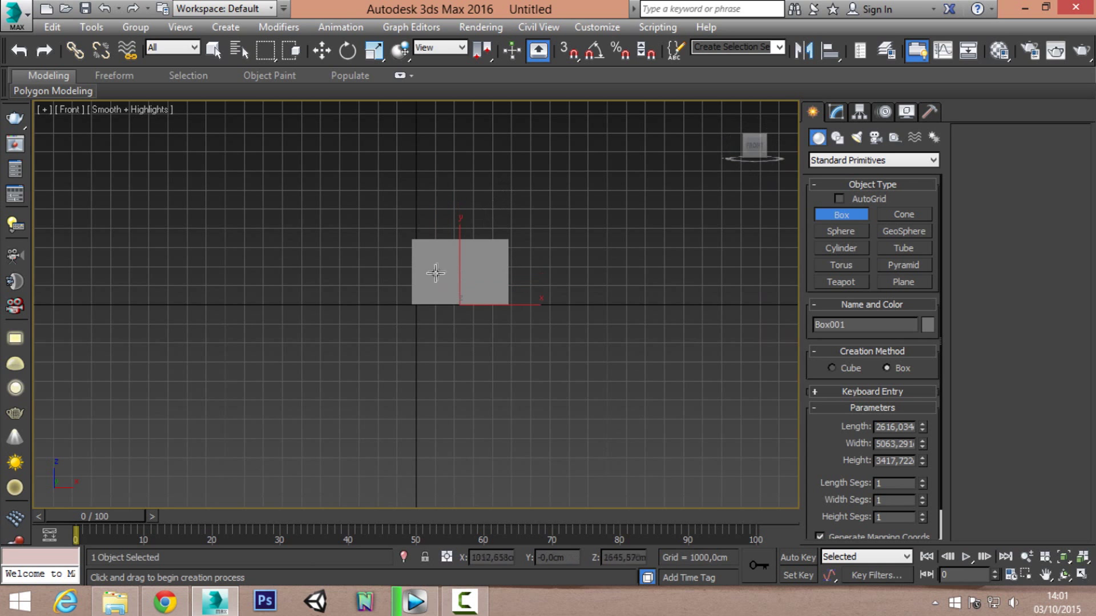
scroll(465, 242, "up", 3)
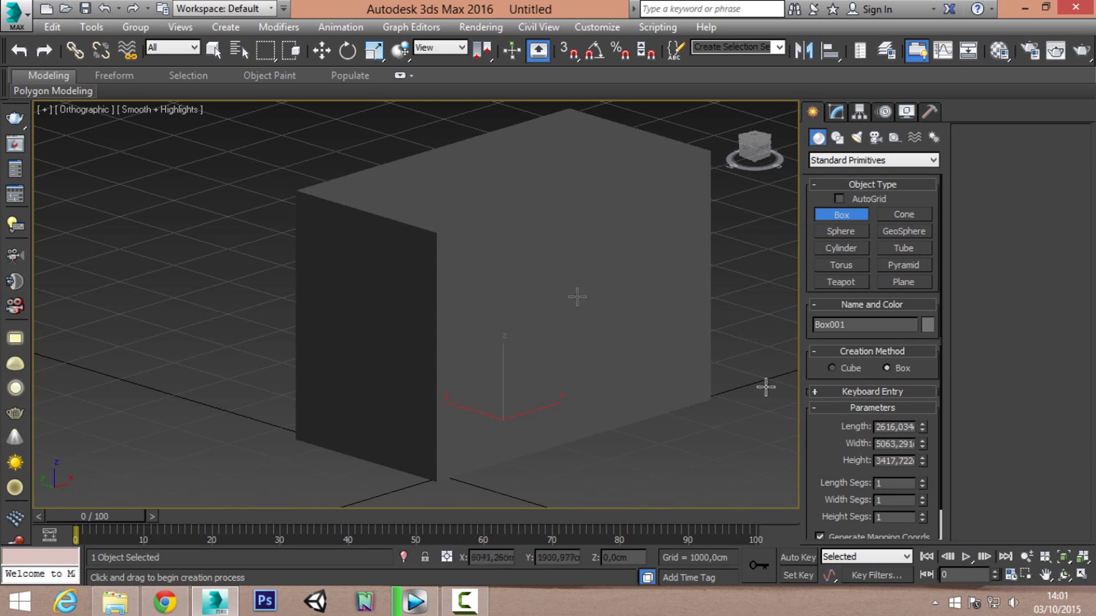
- Set Box001's length, width and height segments to 22, 35 and 39
key("F4")
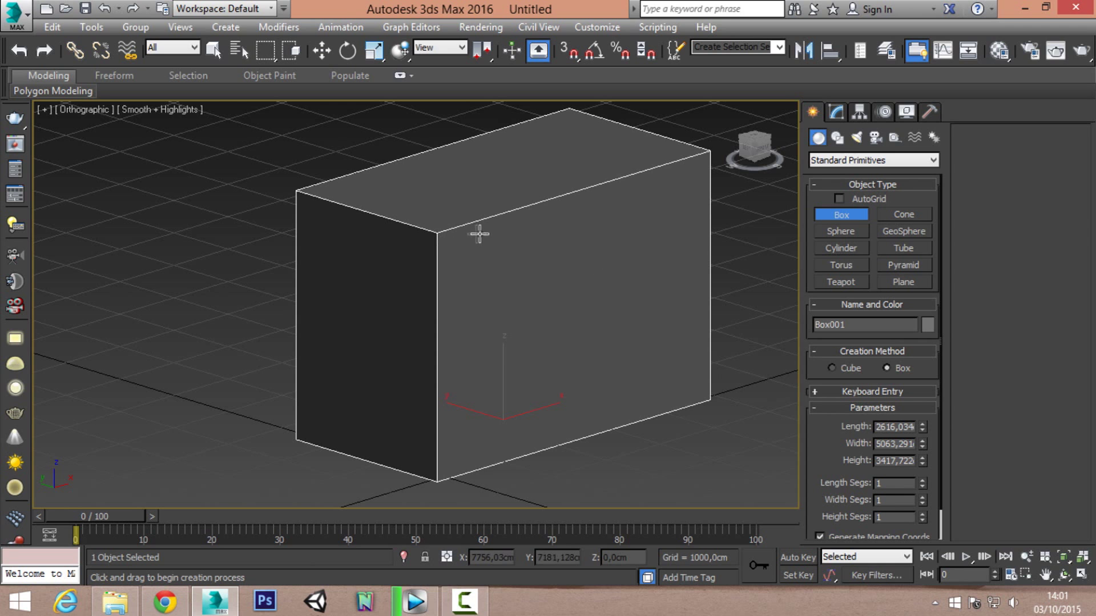
left_click_drag(923, 484, 924, 460)
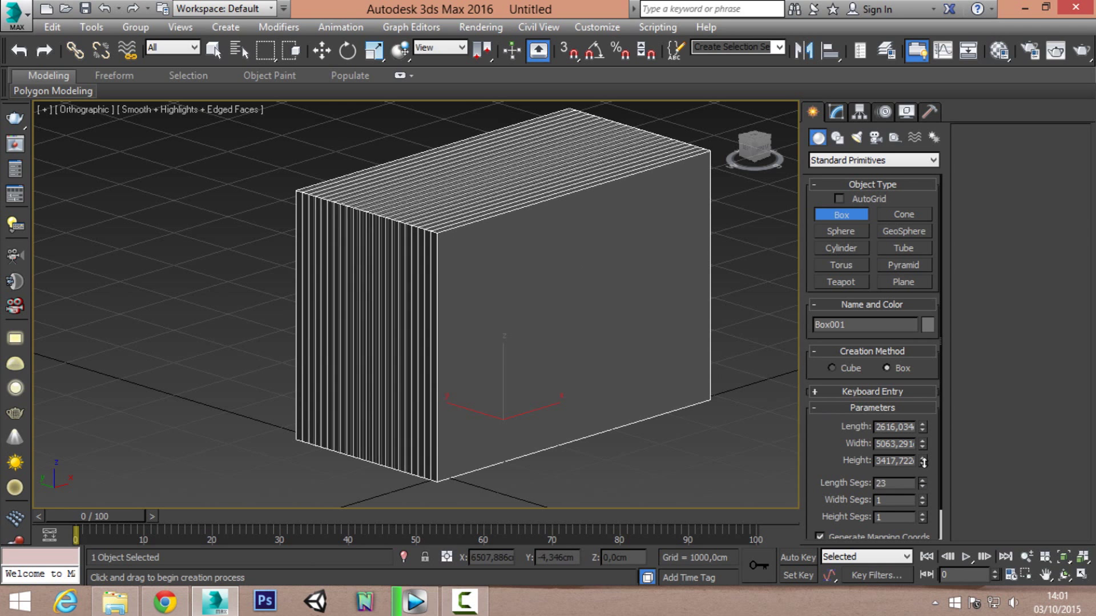
left_click_drag(922, 502, 926, 476)
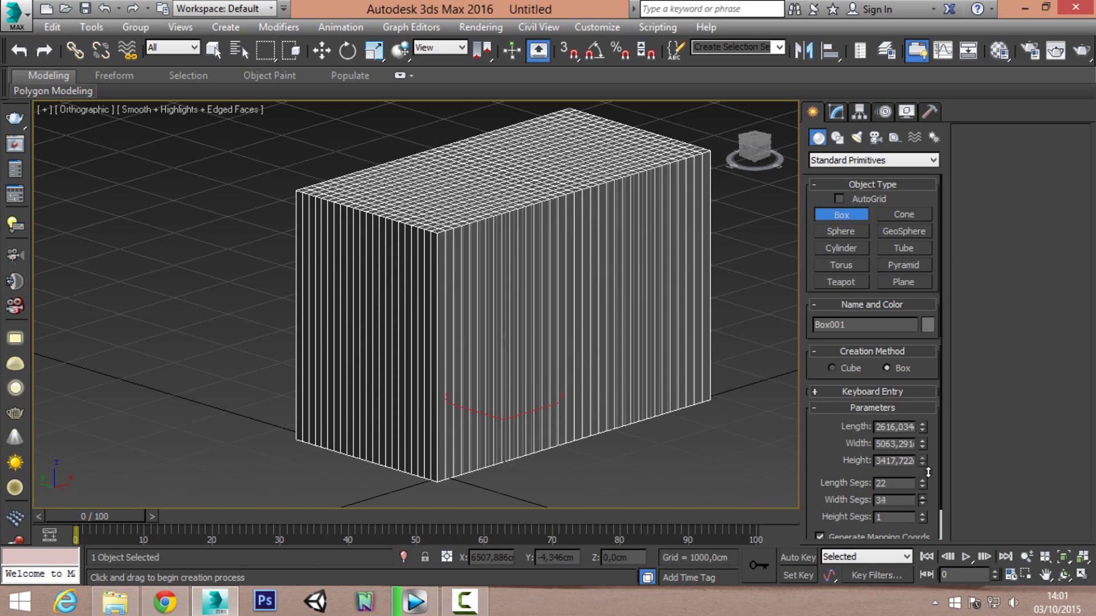
left_click_drag(922, 521, 923, 490)
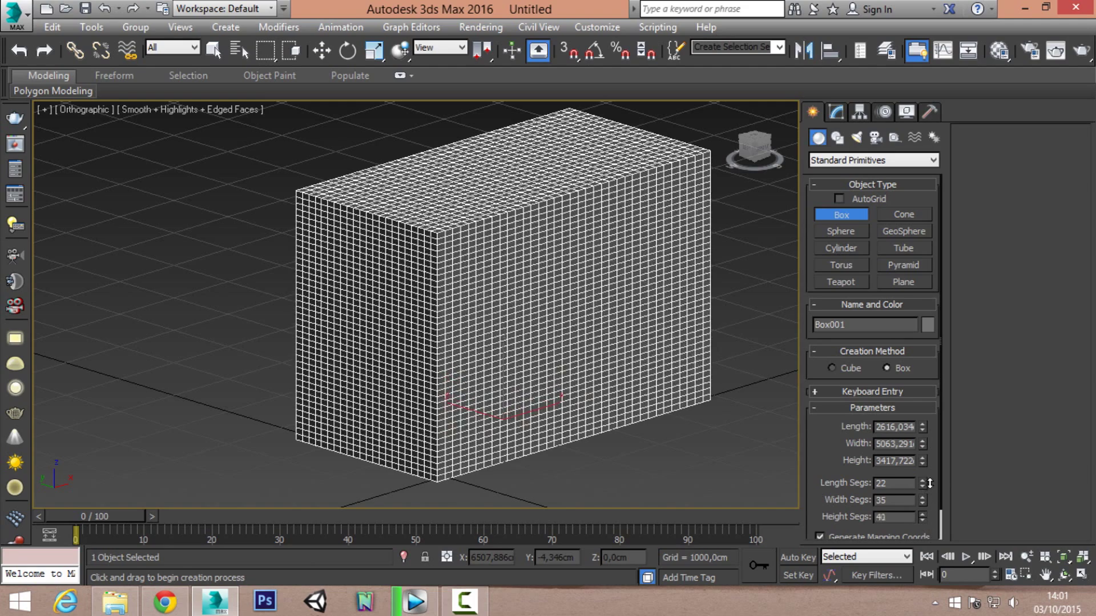
middle_click_drag(533, 300, 452, 315)
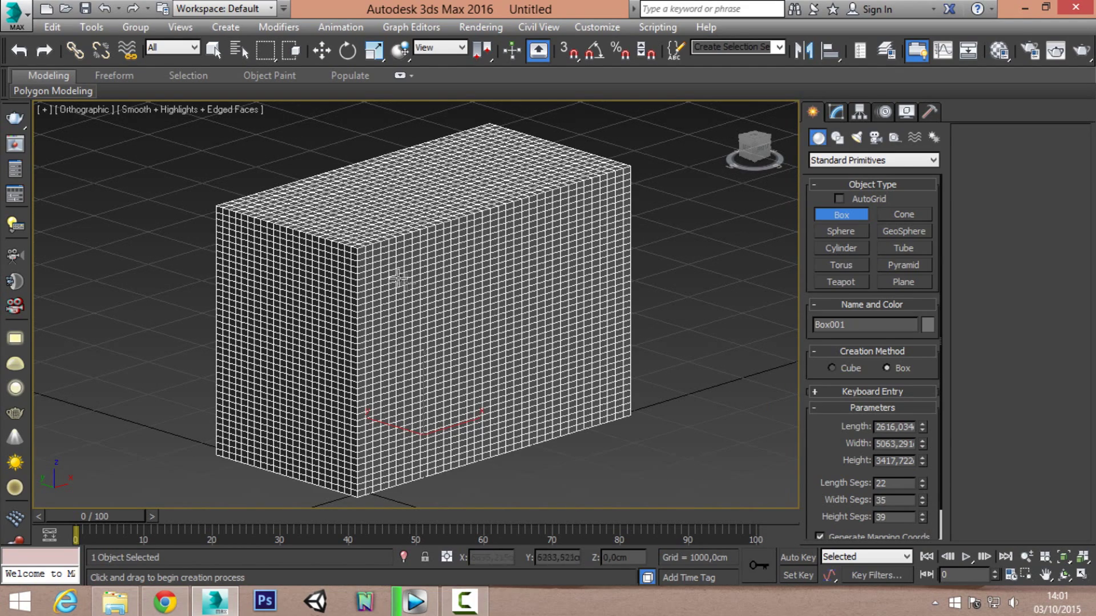
right_click(399, 274)
- Convert Box001 to an editable poly and turn on NURMS smoothing
right_click(432, 266)
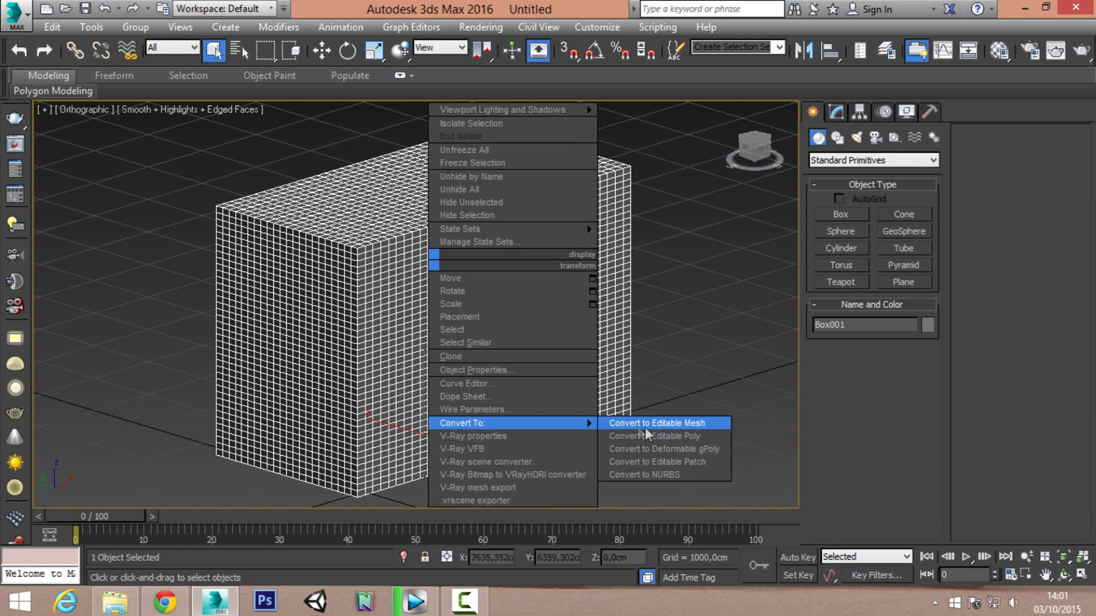
left_click(666, 433)
right_click(514, 336)
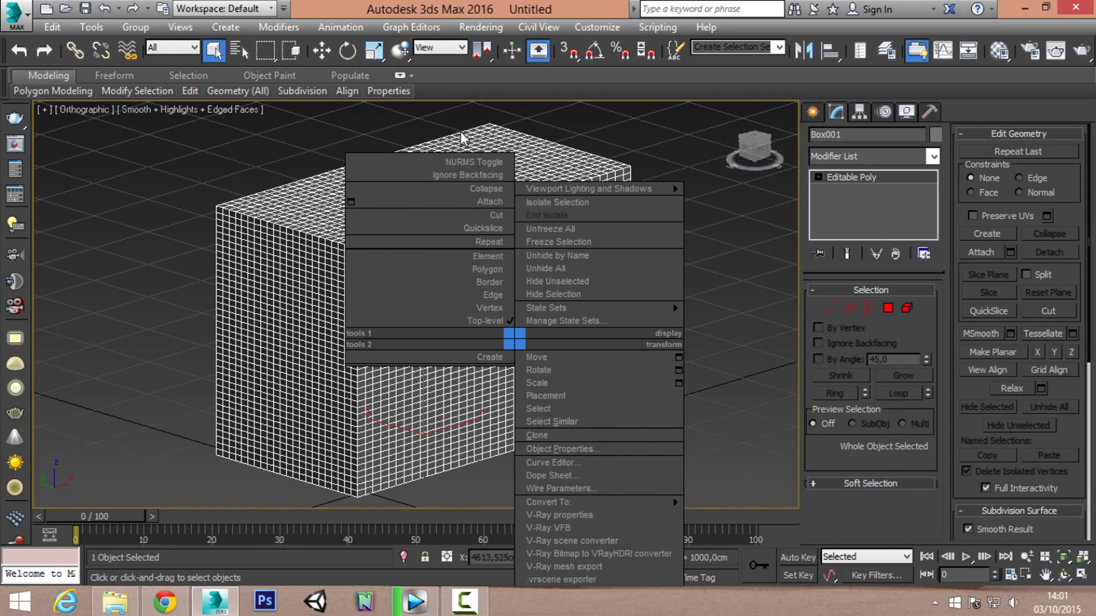
key("F4")
mouse_move(464, 254)
middle_mouse_down("alt")
mouse_move(599, 254)
mouse_move(535, 238)
middle_mouse_up("alt")
key("F4")
scroll(535, 239, "up", 3)
scroll(508, 238, "down", 3)
- Convert to Editable Poly again to collapse the NURMS smoothing into the mesh
right_click(438, 227)
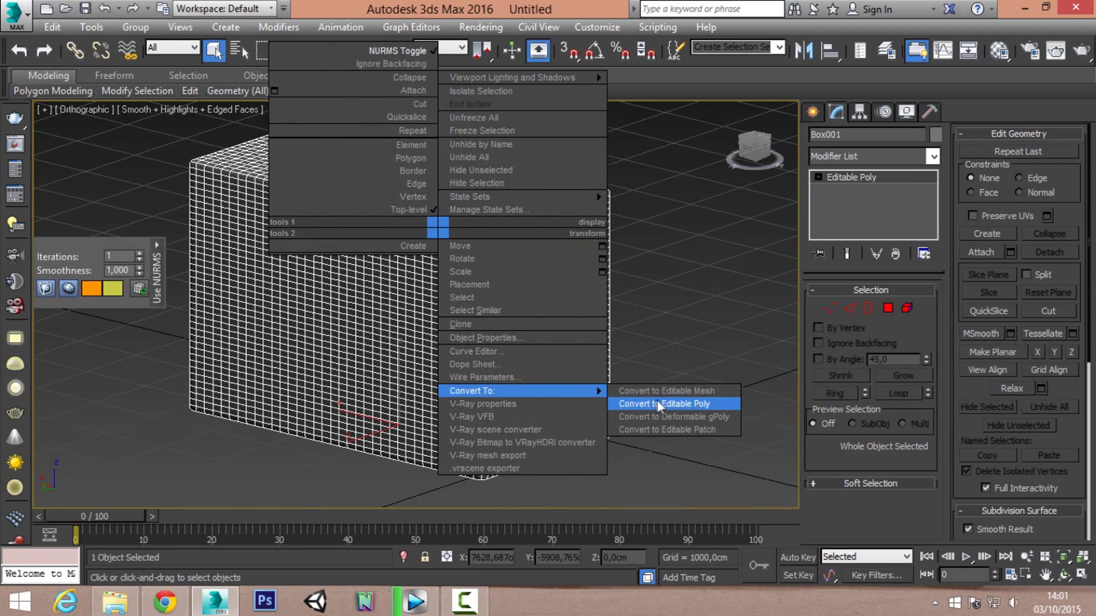
left_click(657, 402)
left_click(815, 112)
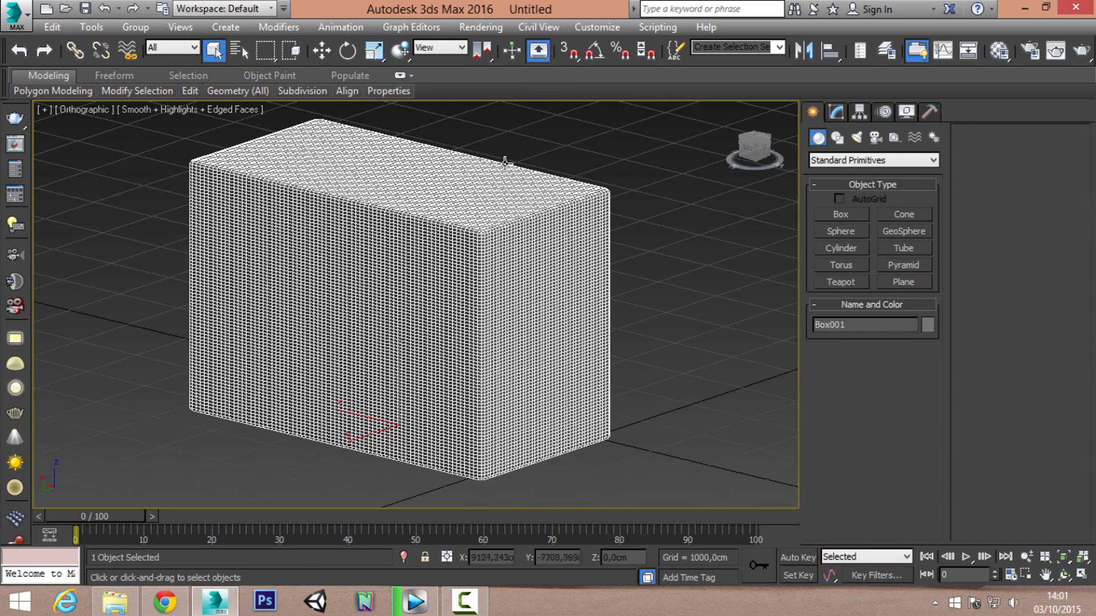
key("F4")
- Zoom and toggle edged faces to inspect the dense rounded mesh
scroll(509, 210, "up", 3)
scroll(550, 230, "up", 2)
scroll(318, 239, "up", 2)
key("F4")
scroll(319, 239, "down", 1)
scroll(331, 257, "down", 3)
key("F4")
scroll(349, 297, "up", 5)
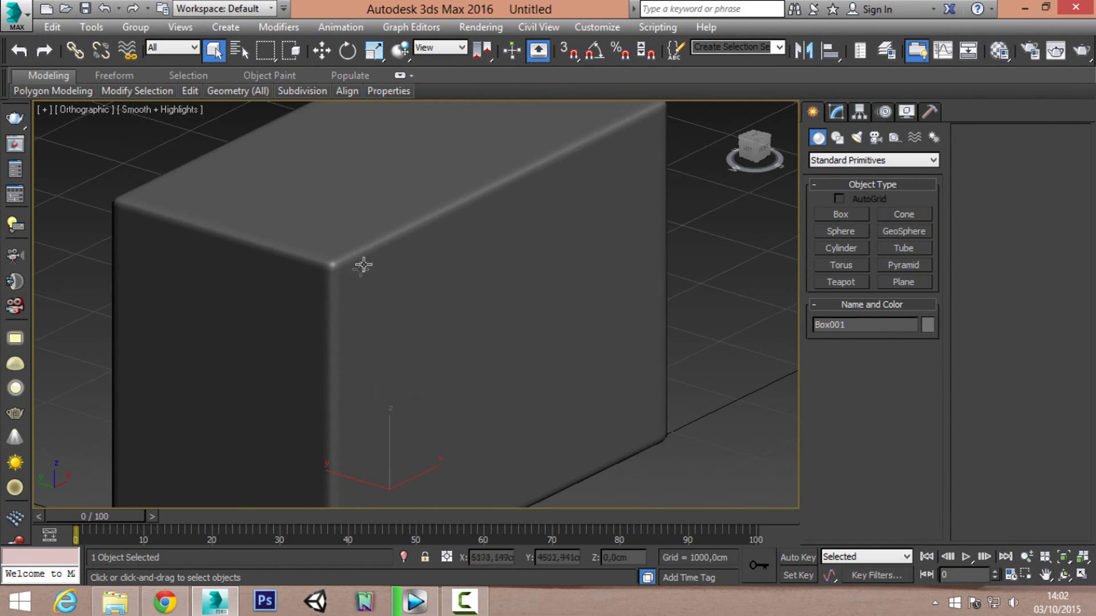
scroll(393, 261, "down", 4)
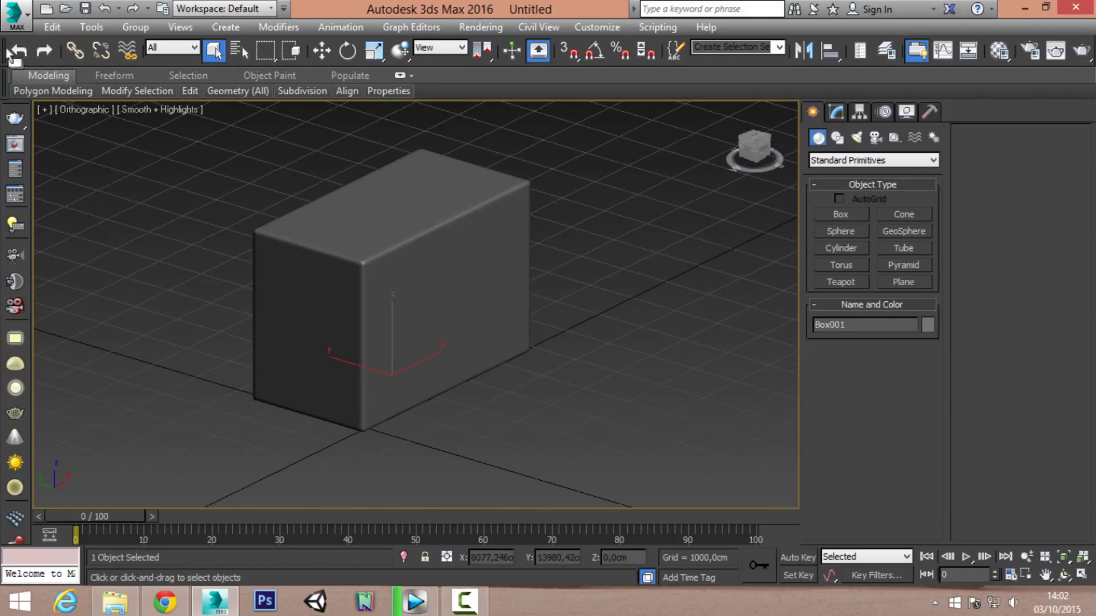
- Export Box001 to the Desktop as Box.FBX, replacing the existing file
left_click(29, 24)
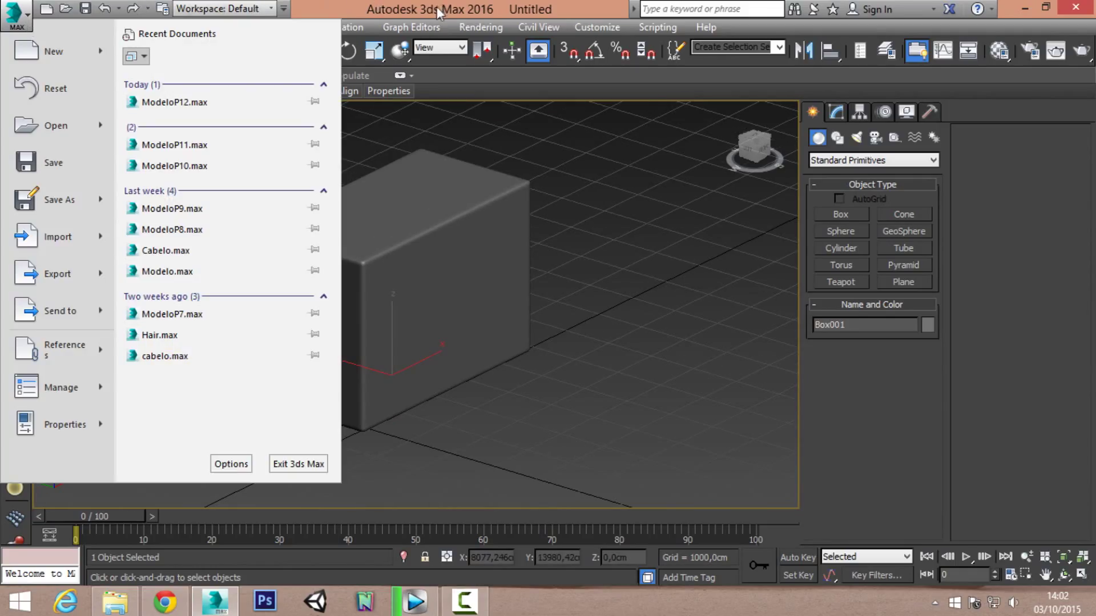
left_click(442, 13)
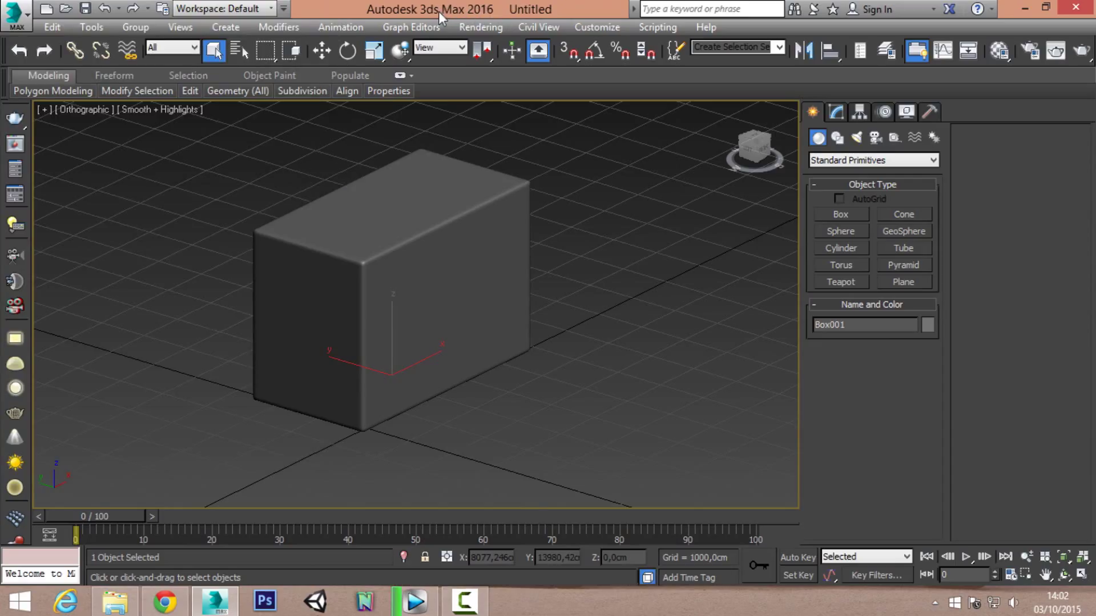
left_click(18, 20)
mouse_move(53, 51)
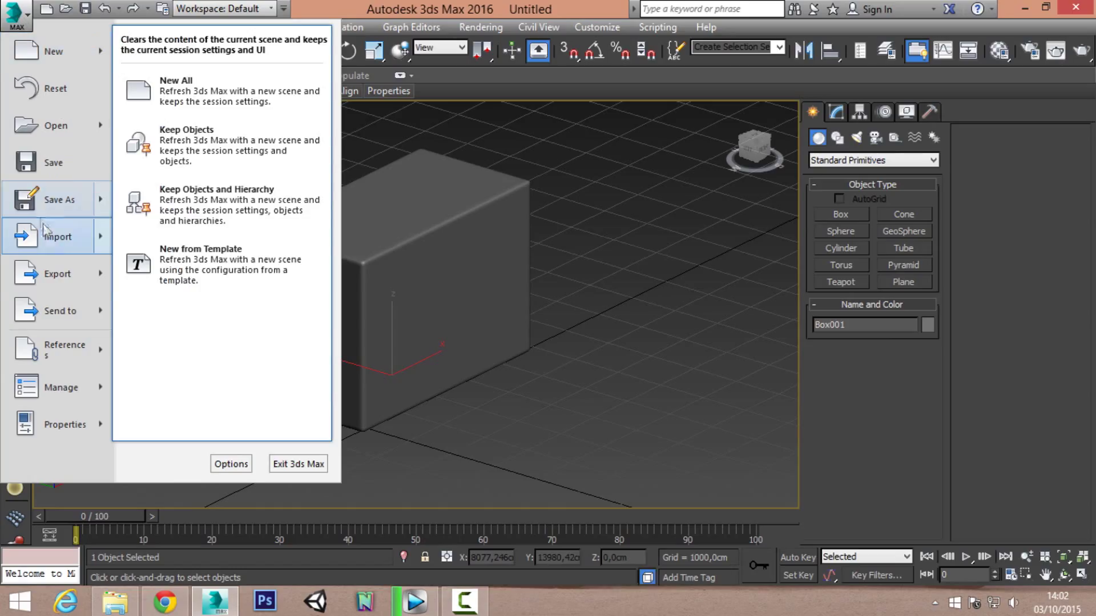
left_click(64, 274)
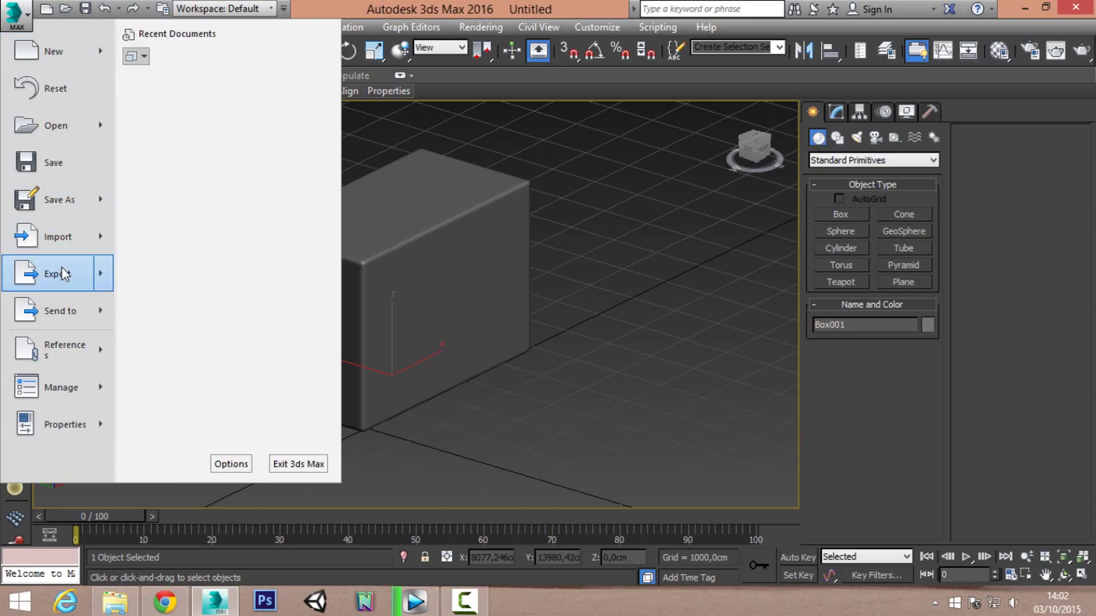
left_click(60, 169)
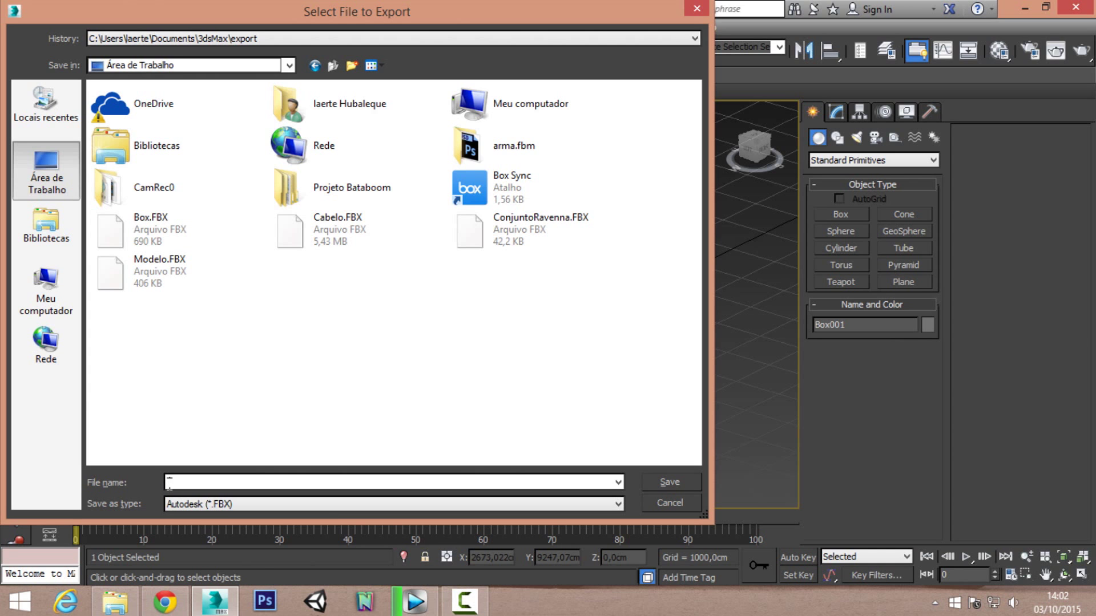
double_click(151, 226)
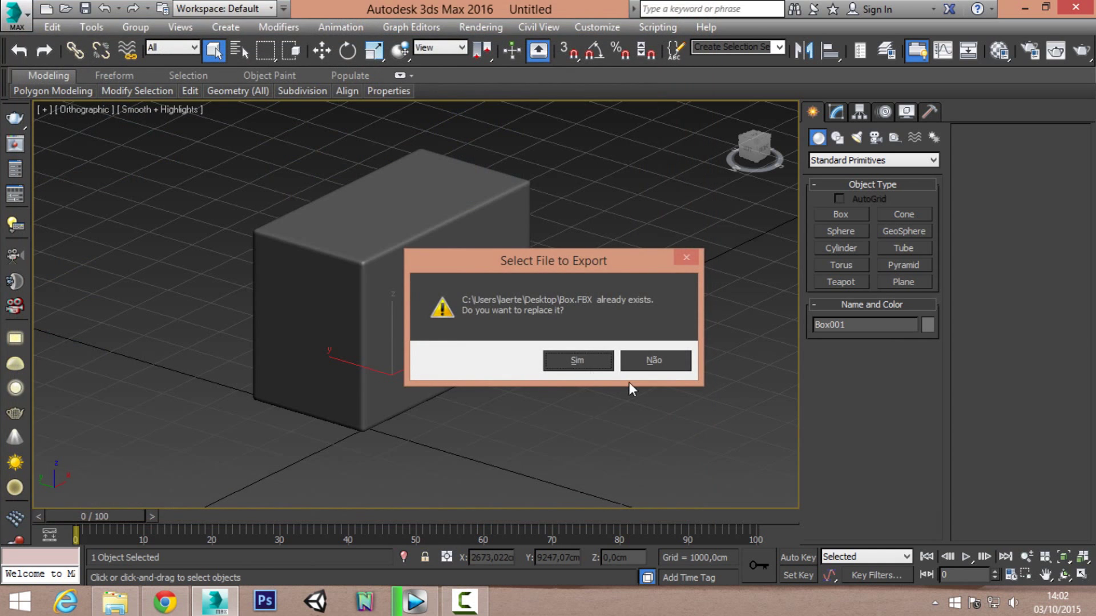
left_click(577, 360)
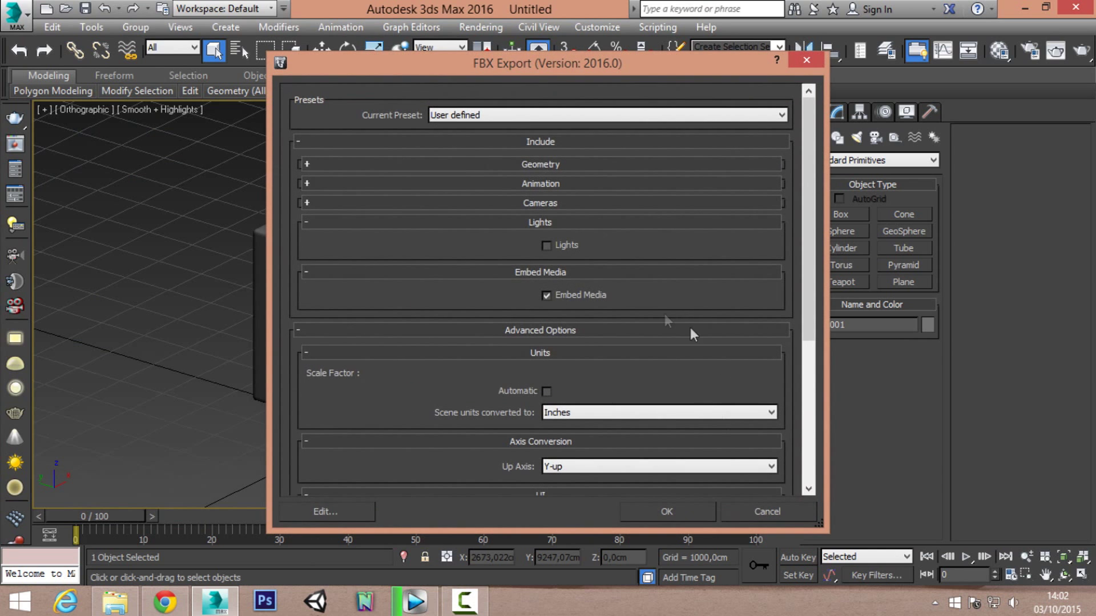
left_click(683, 503)
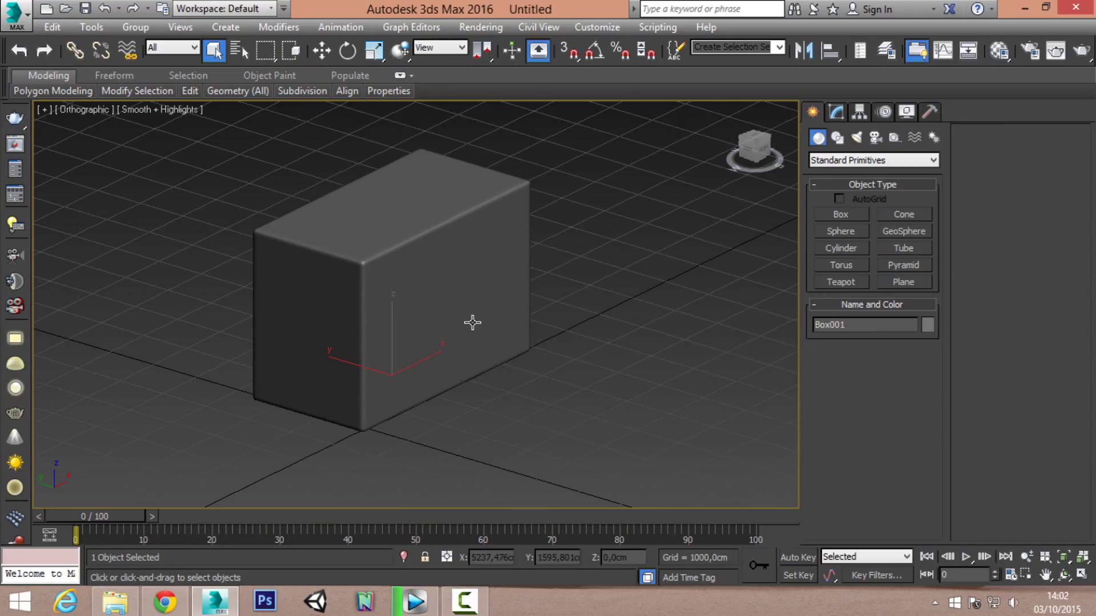
- Launch ZBrush 4R7, close LightBox, then minimize it and restore Vegas Pro
left_click(1024, 8)
double_click(351, 362)
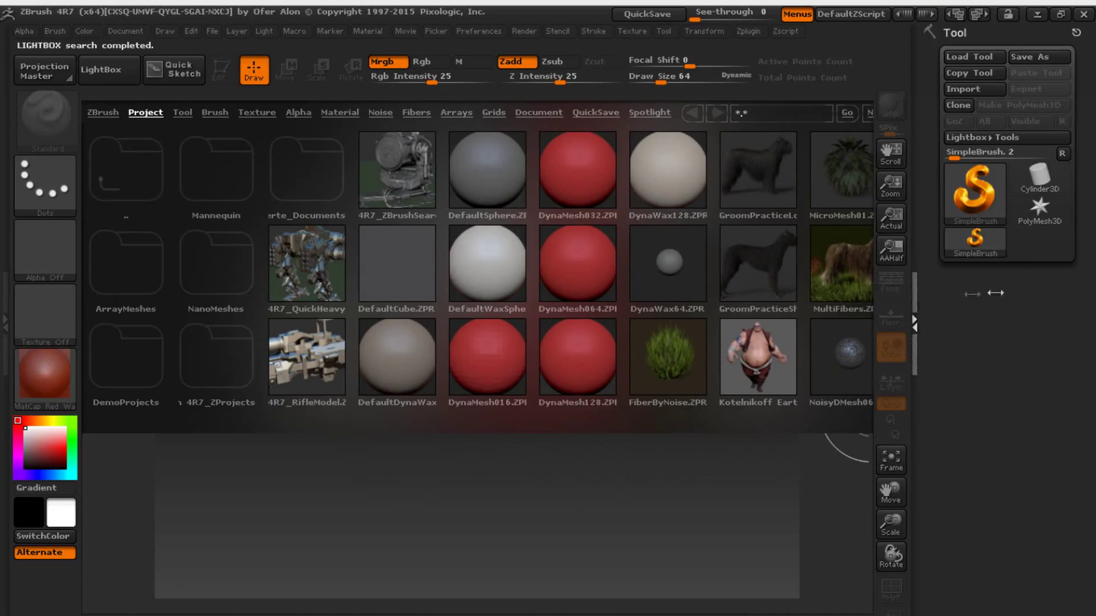
left_click(915, 299)
key("comma")
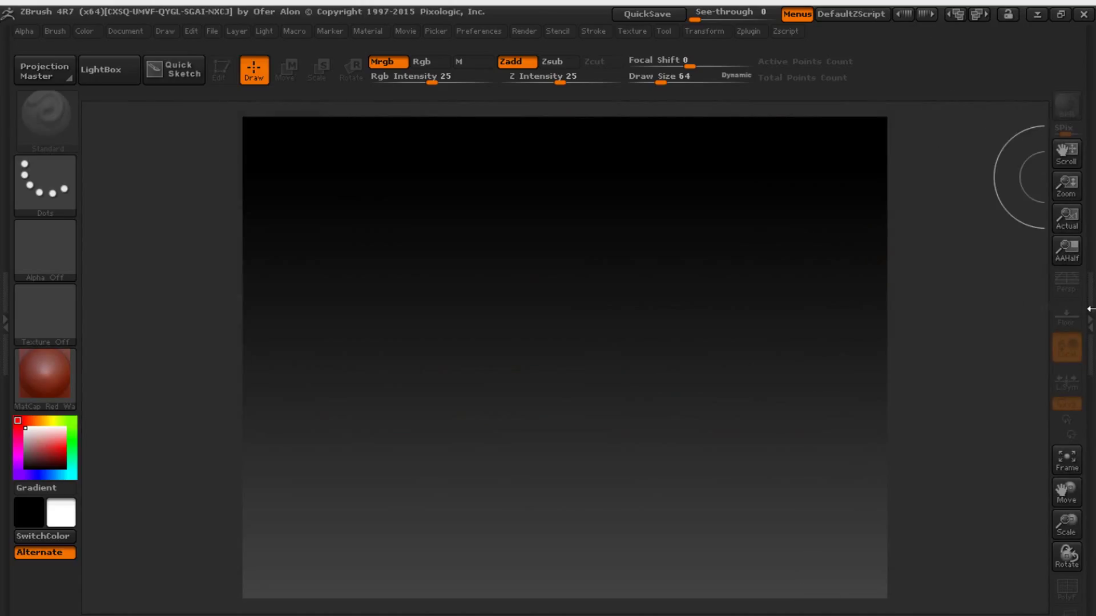
left_click_drag(1087, 296, 903, 301)
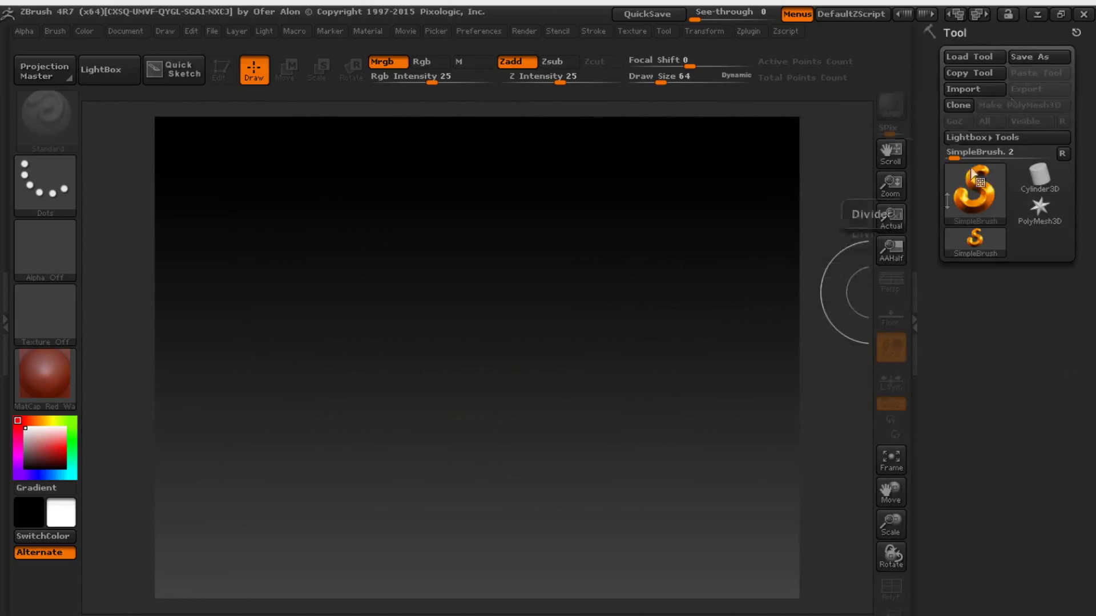
left_click(1036, 17)
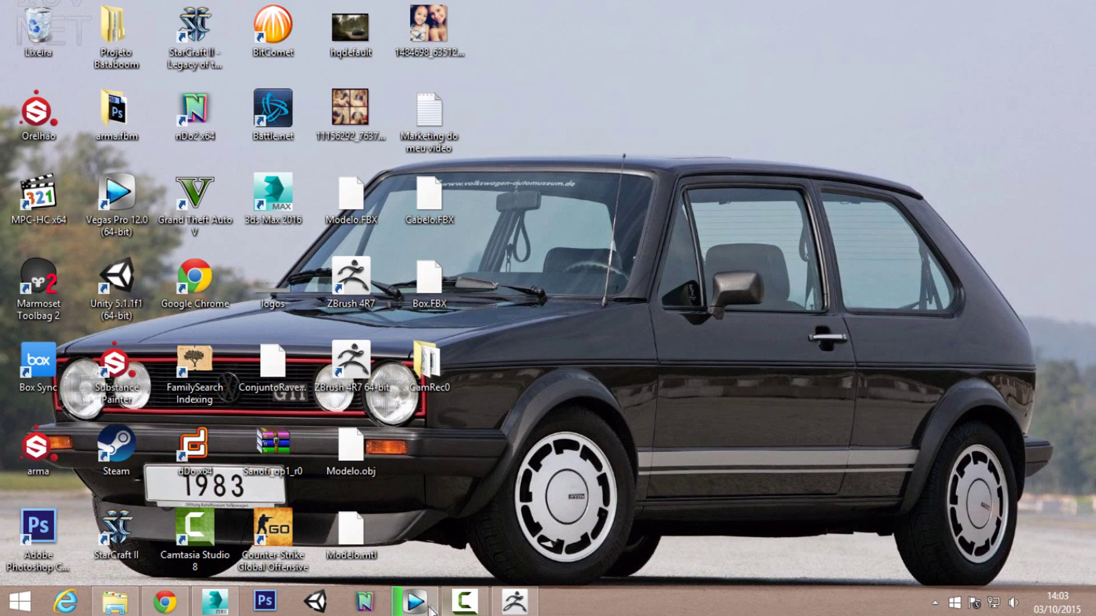
left_click(415, 601)
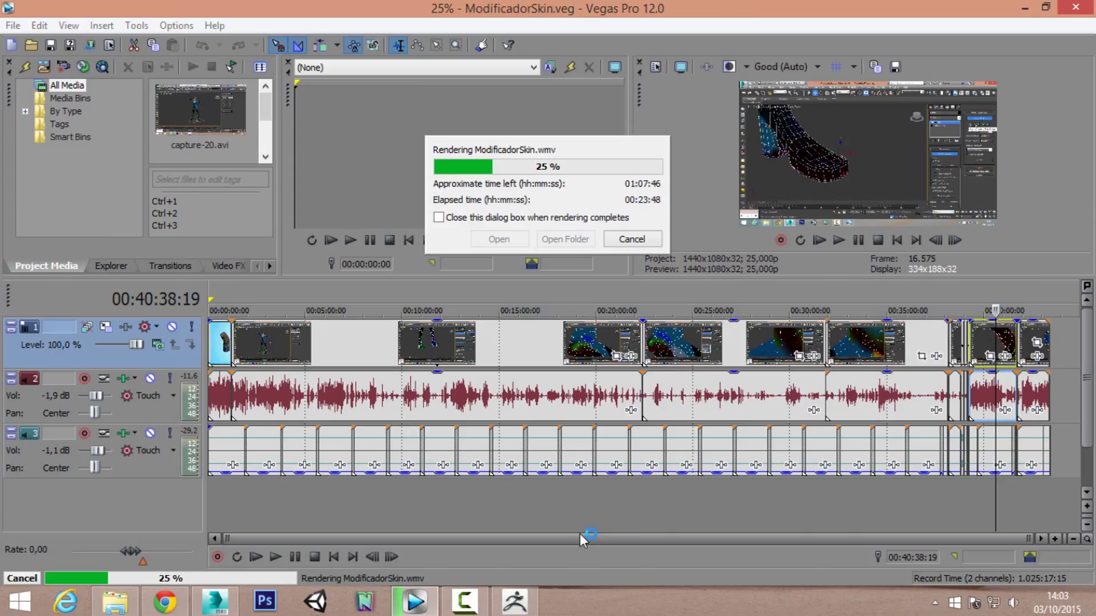
left_click(1025, 8)
left_click(514, 601)
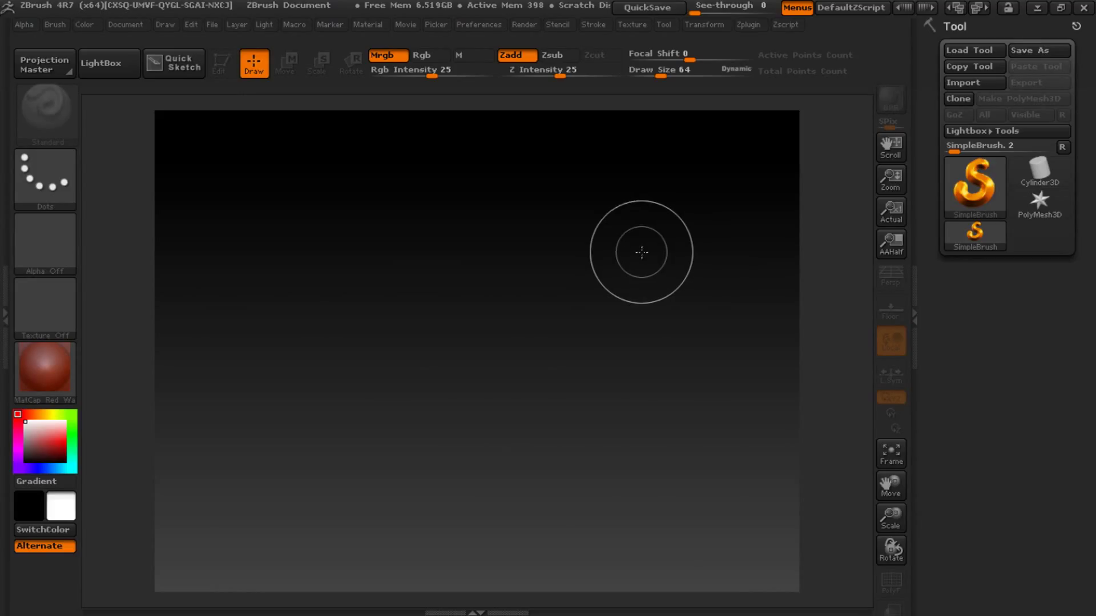
left_click(968, 82)
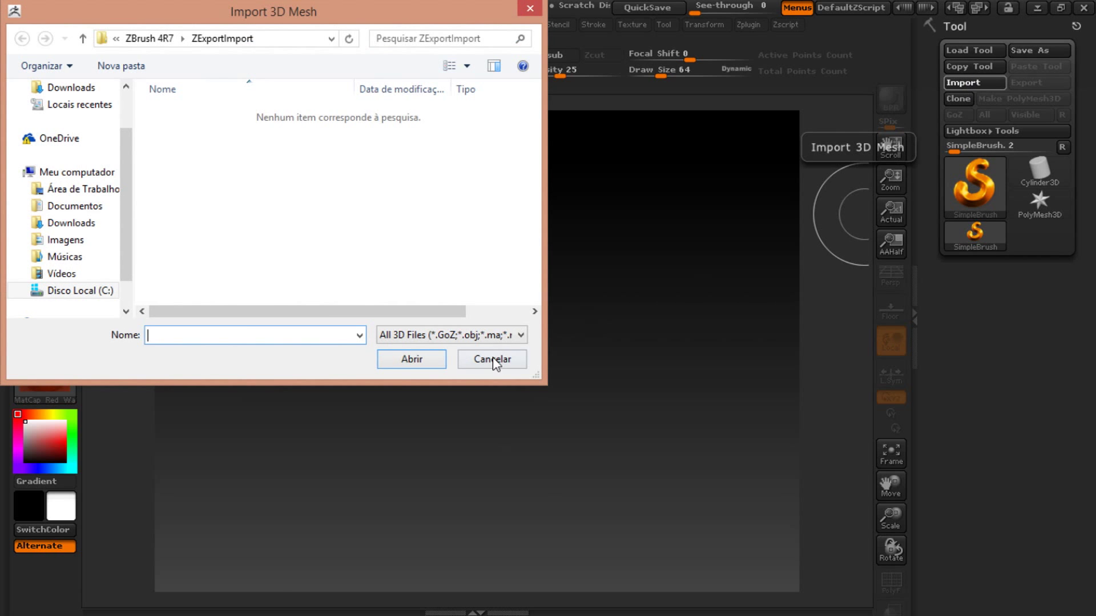
left_click(491, 359)
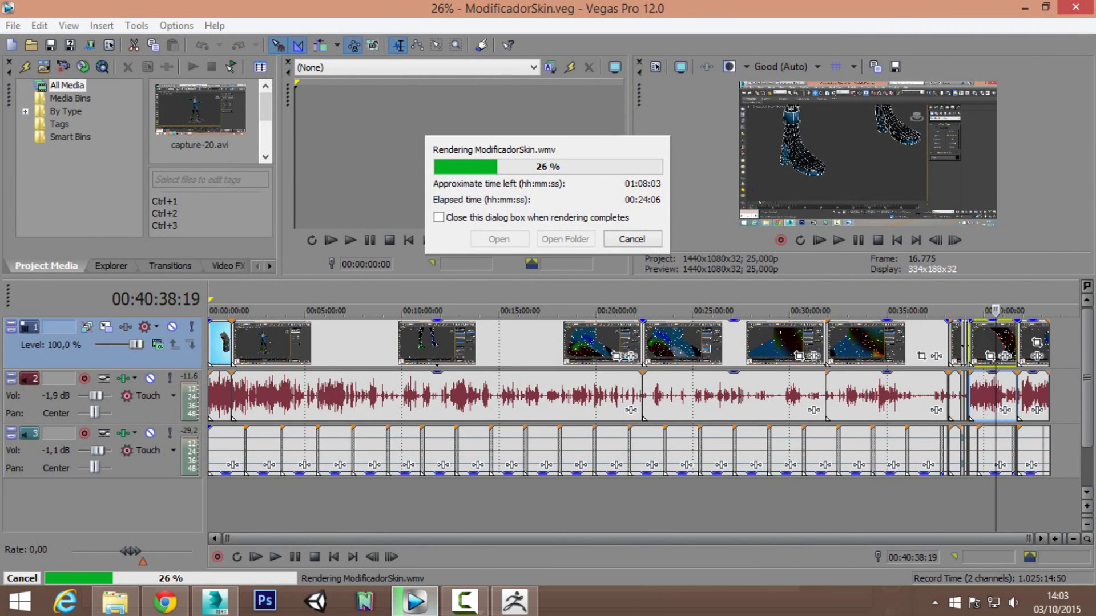
- Export Box001 to the Desktop as Box.OBJ using the gw::OBJ-Exporter format
left_click(215, 601)
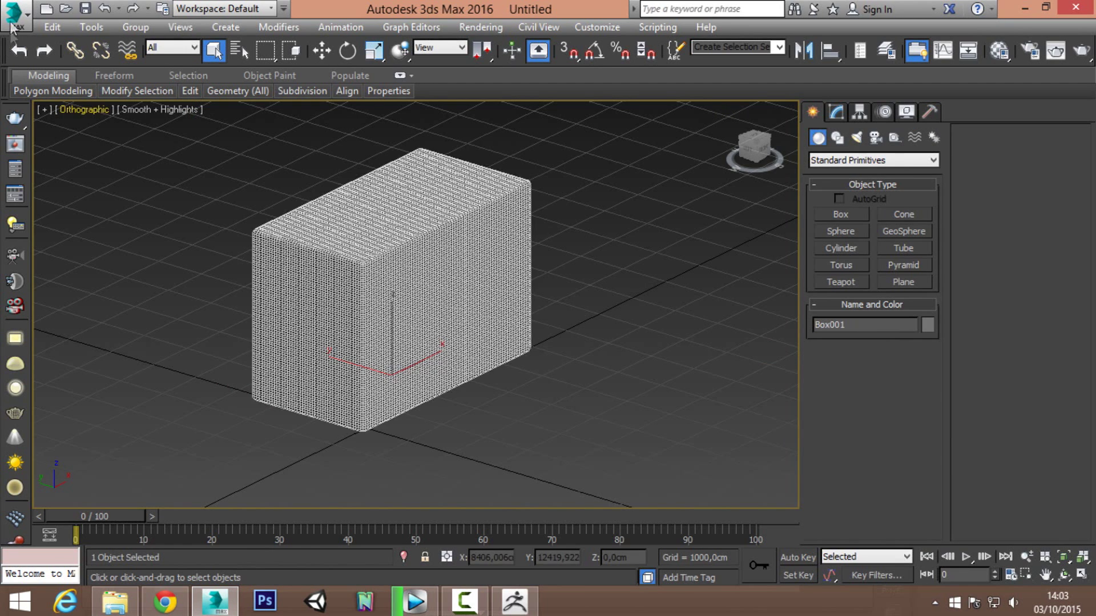
left_click(14, 24)
mouse_move(58, 274)
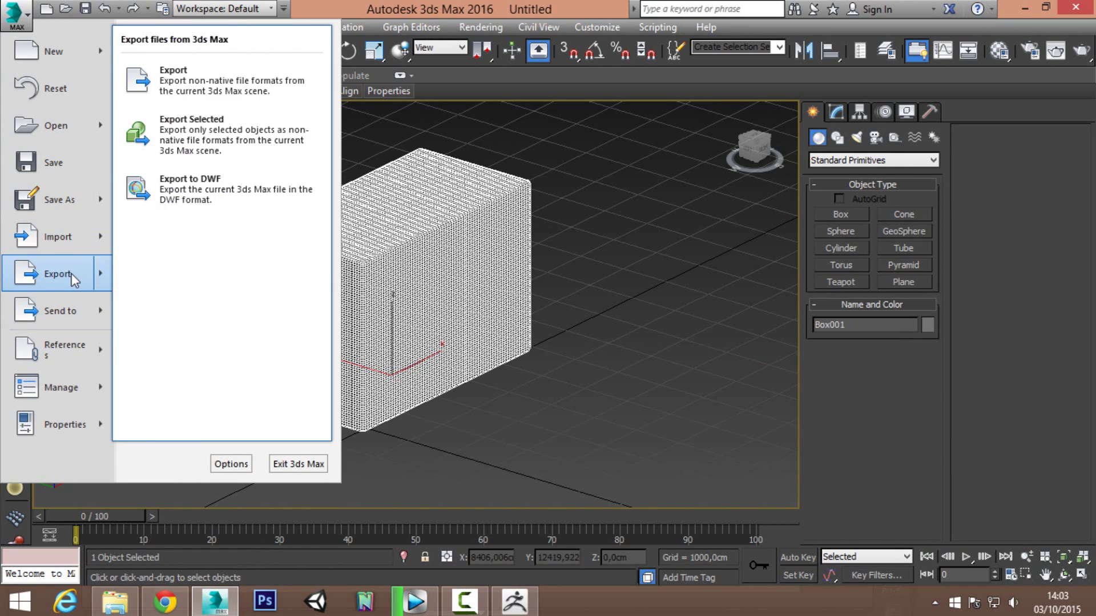
left_click(171, 137)
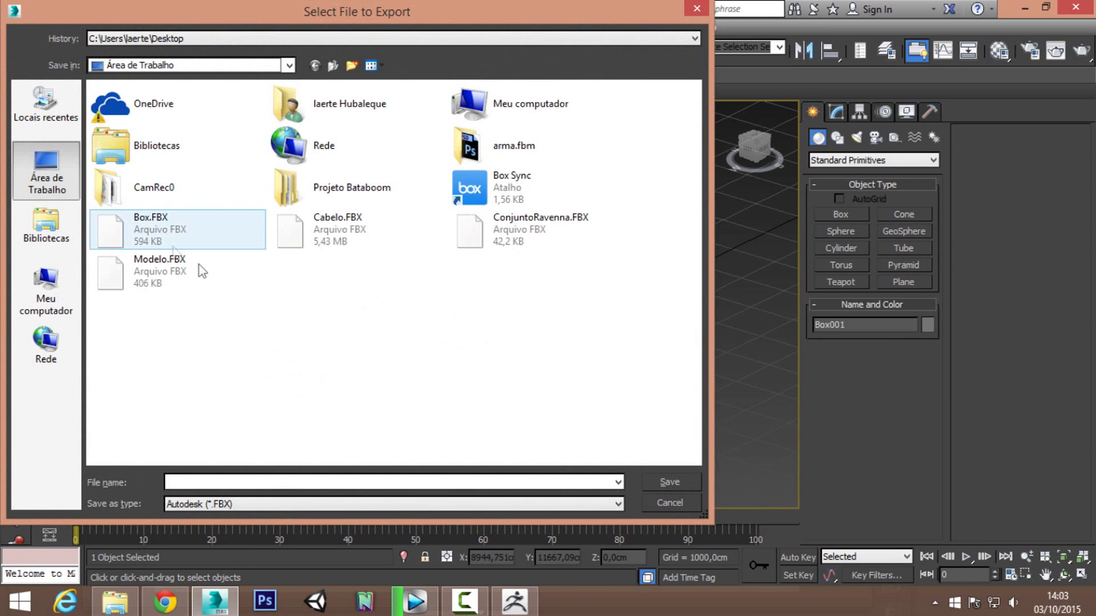
left_click(253, 508)
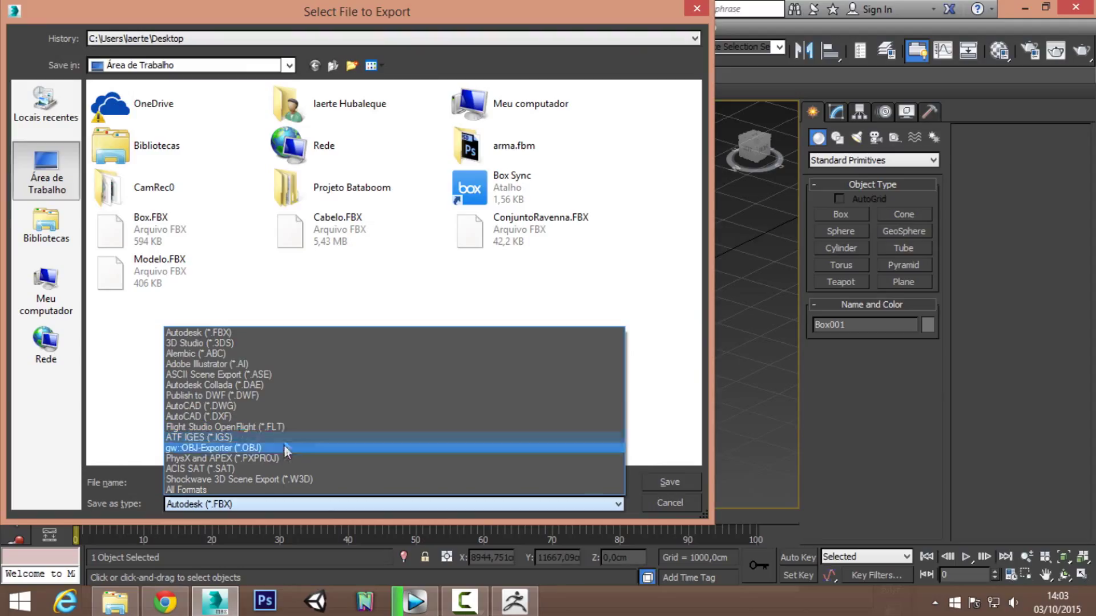
left_click(245, 448)
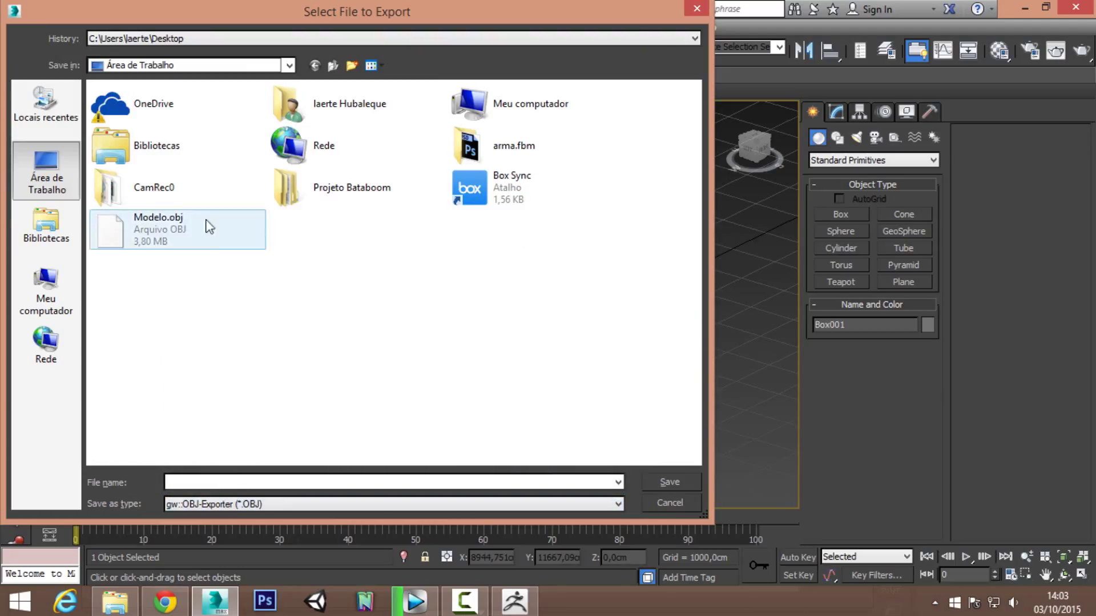
type("Box")
key("Return")
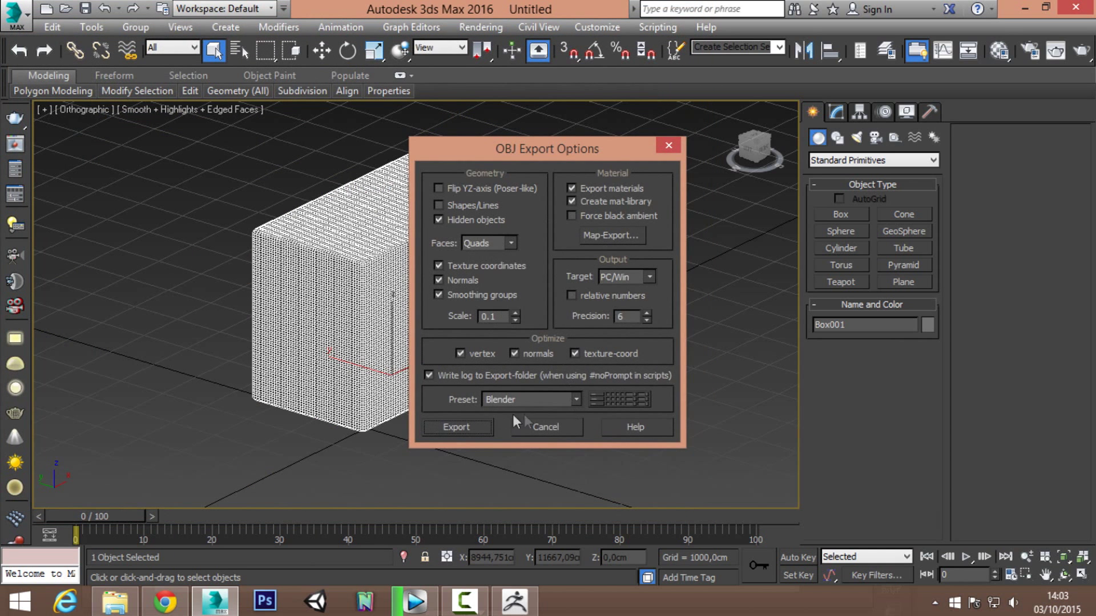
left_click(469, 427)
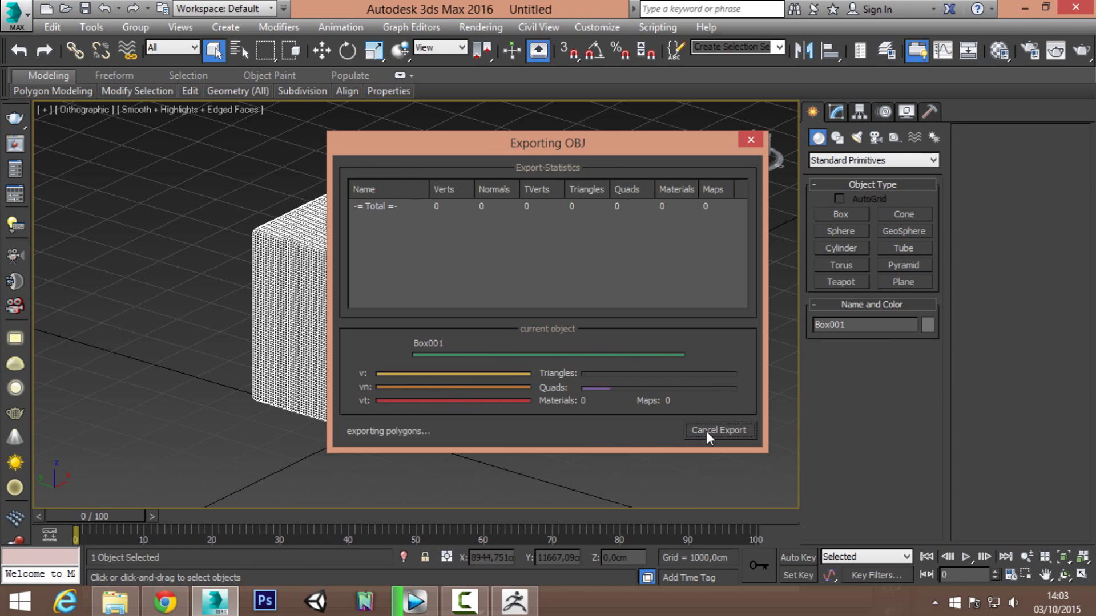
left_click(709, 431)
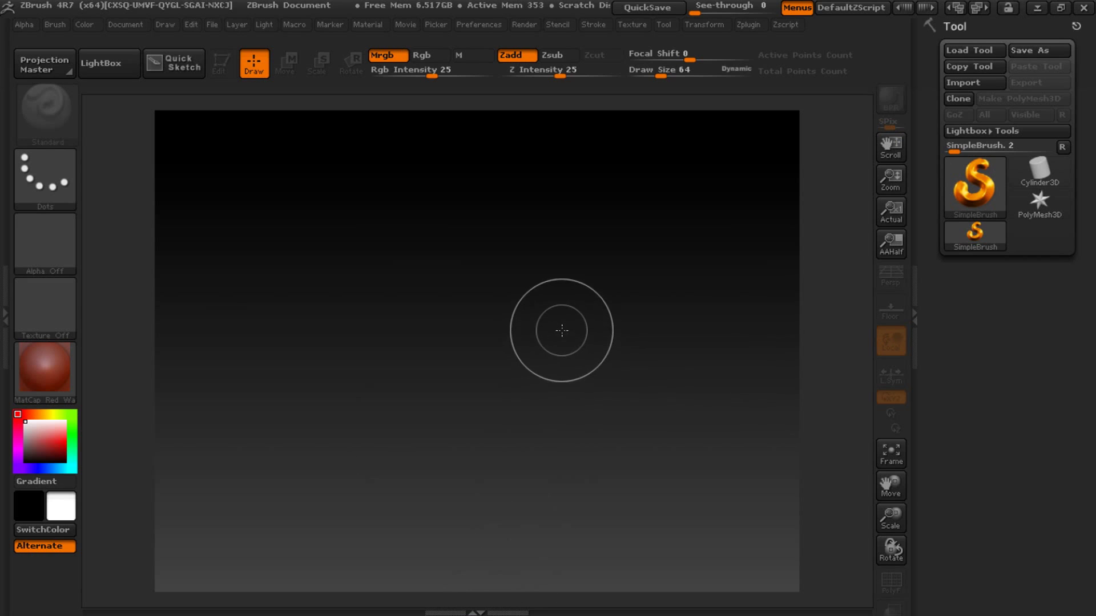
- Open ZBrush's Tool > Import dialog at the Desktop (Área de Trabalho) folder
left_click(974, 82)
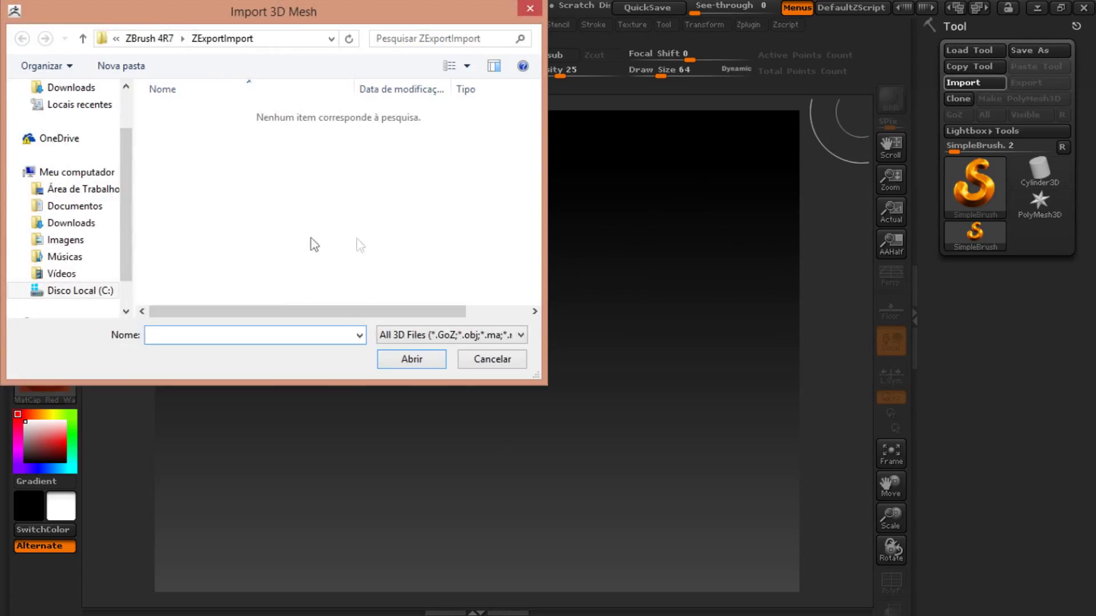
left_click(95, 191)
- Import Modelo.obj and Box.obj, then draw the Box on the canvas in Edit mode
double_click(203, 217)
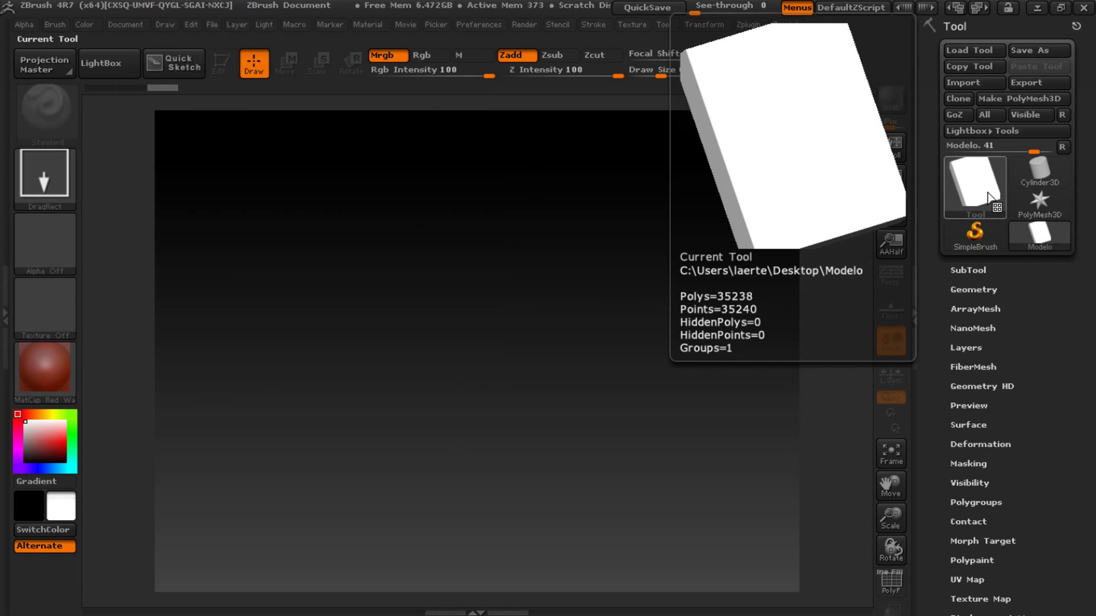
left_click(989, 197)
left_click(963, 84)
left_click_drag(533, 153, 533, 258)
double_click(216, 272)
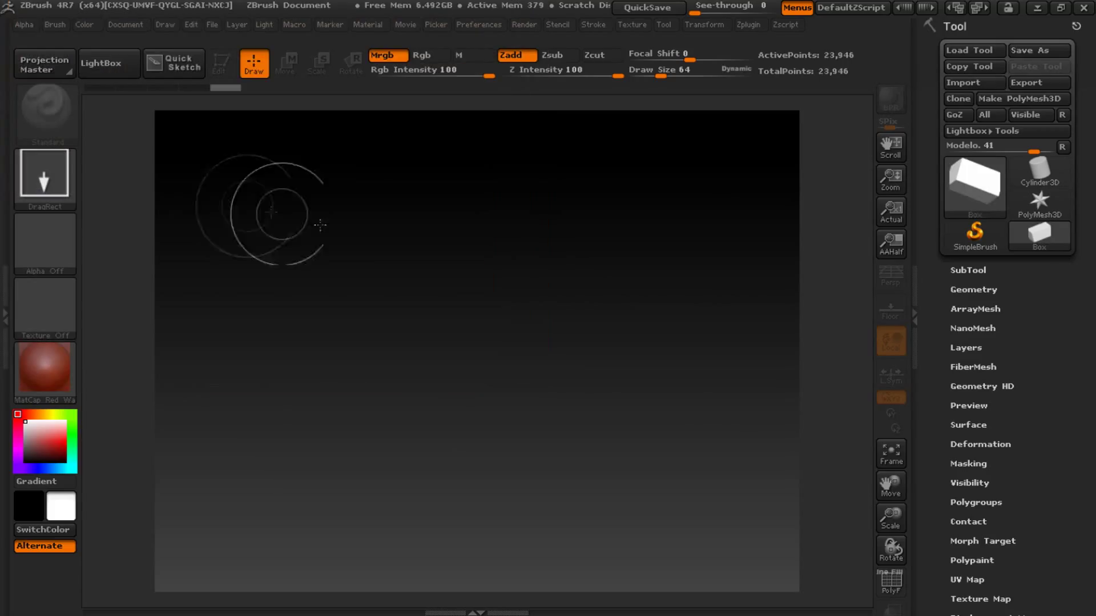
mouse_move(974, 184)
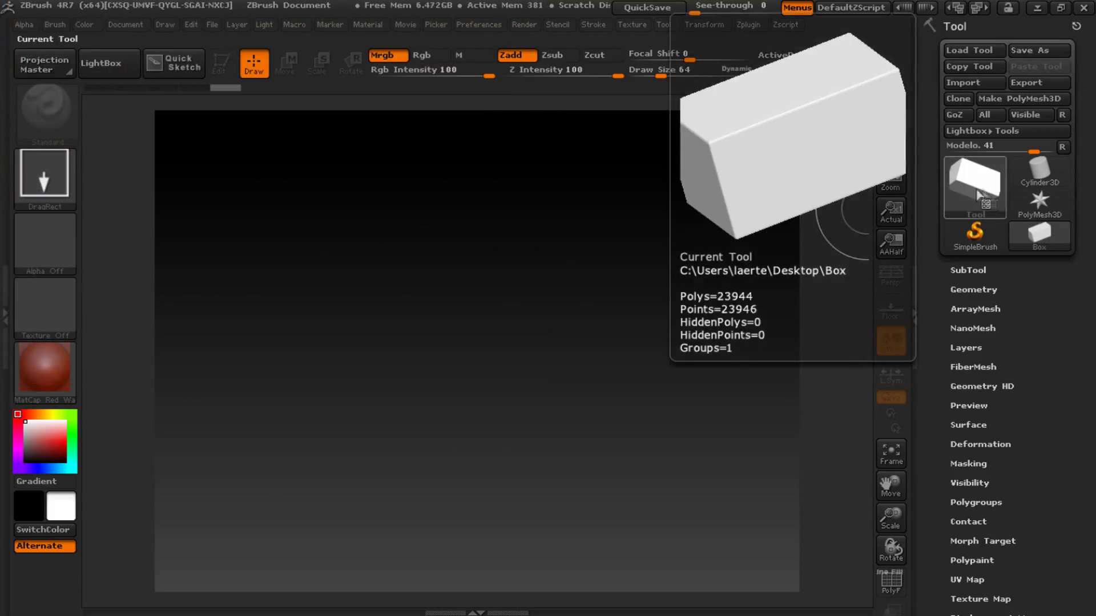
left_click(978, 194)
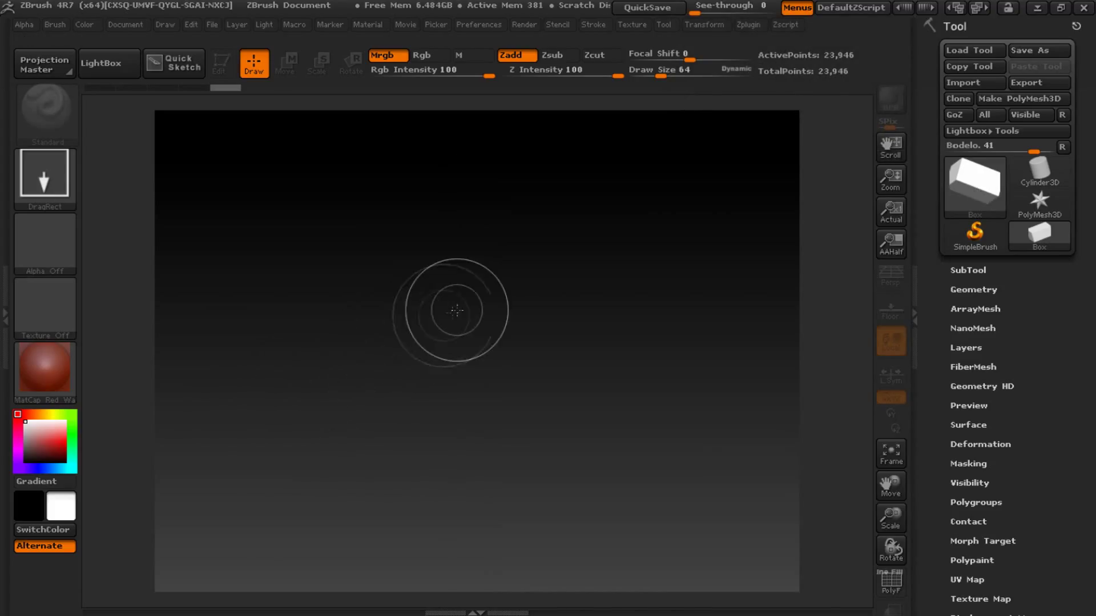
mouse_move(446, 313)
left_mouse_down()
mouse_move(465, 428)
mouse_move(431, 445)
left_mouse_up()
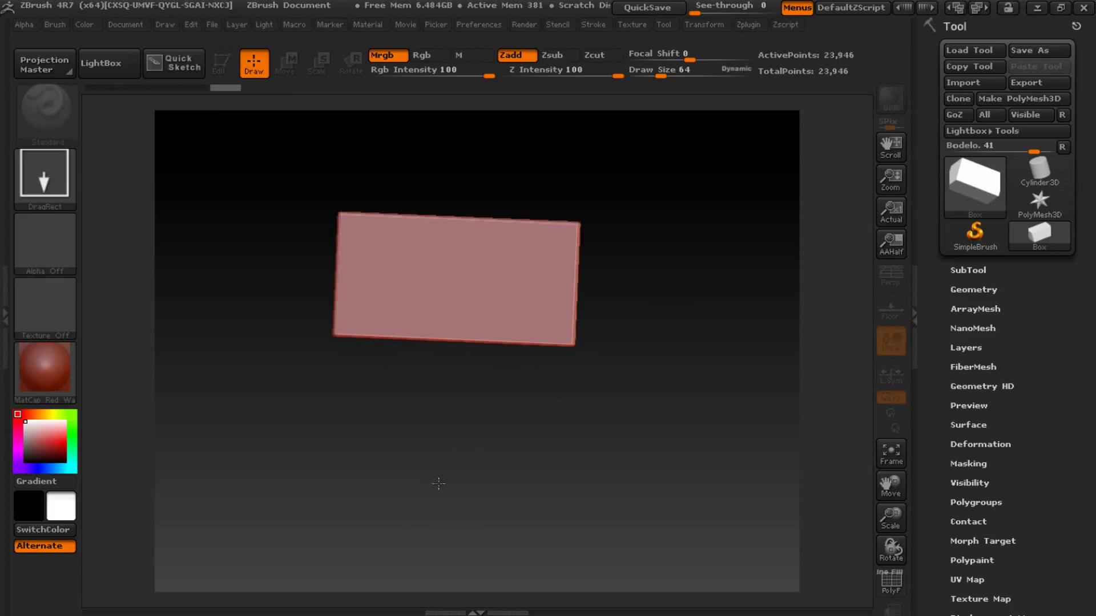
left_click(220, 63)
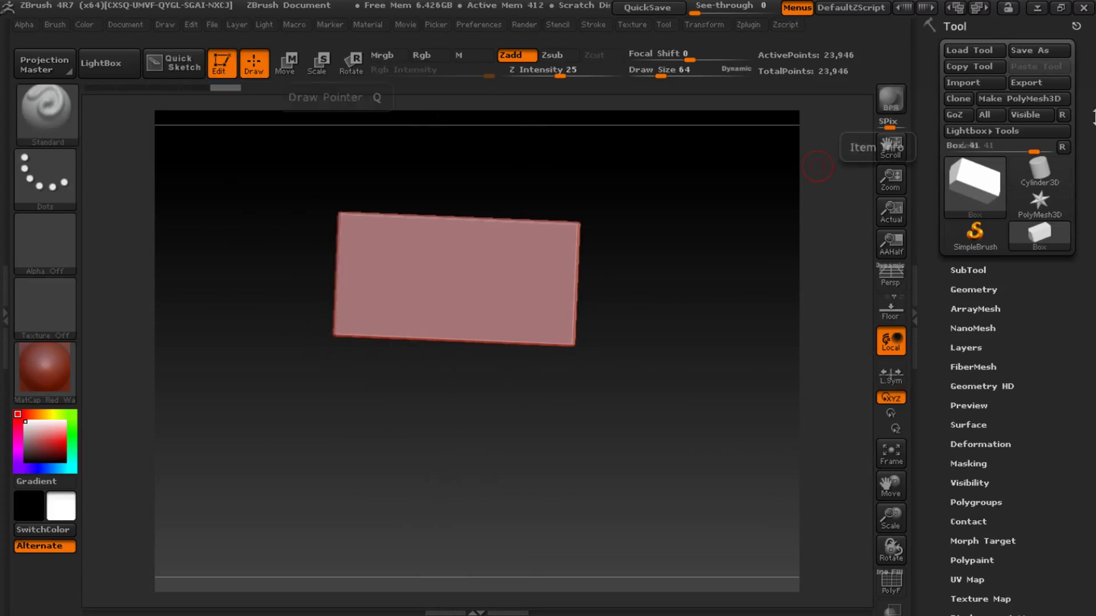
- Make the box a PM3D_Box polymesh, undo a test sculpt, and expand Geometry
left_click(1011, 101)
mouse_move(553, 411)
left_mouse_down()
mouse_move(586, 353)
mouse_move(529, 329)
left_mouse_up()
mouse_move(384, 379)
left_mouse_down()
mouse_move(420, 375)
mouse_move(432, 481)
left_mouse_up()
mouse_move(679, 374)
left_mouse_down()
mouse_move(660, 350)
mouse_move(642, 352)
left_mouse_up()
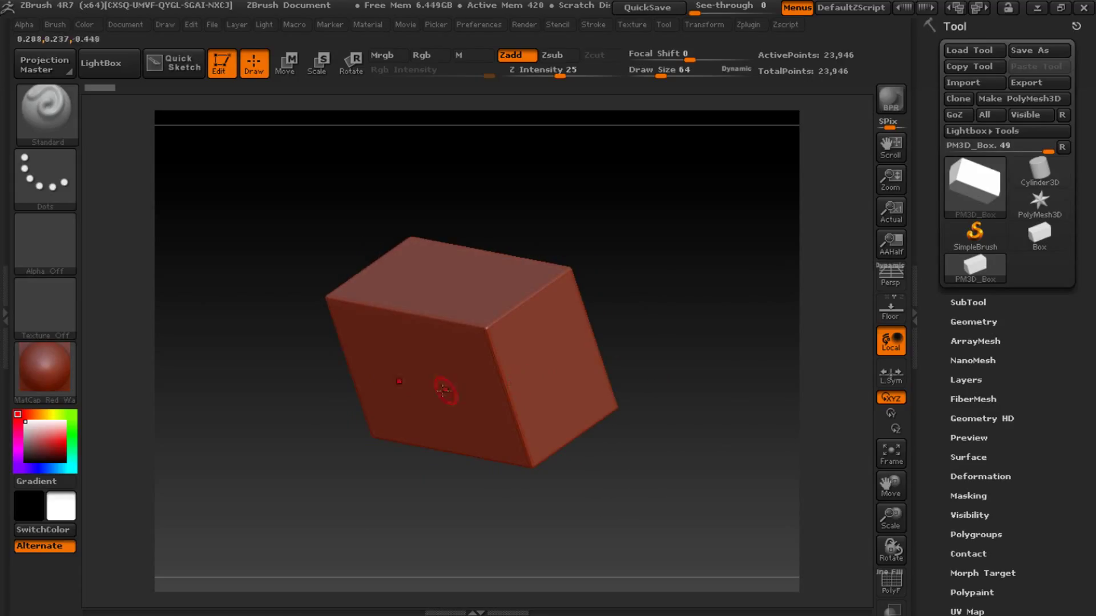
left_click_drag(442, 386, 559, 411)
mouse_move(530, 364)
left_mouse_down()
mouse_move(460, 394)
mouse_move(578, 357)
left_mouse_up()
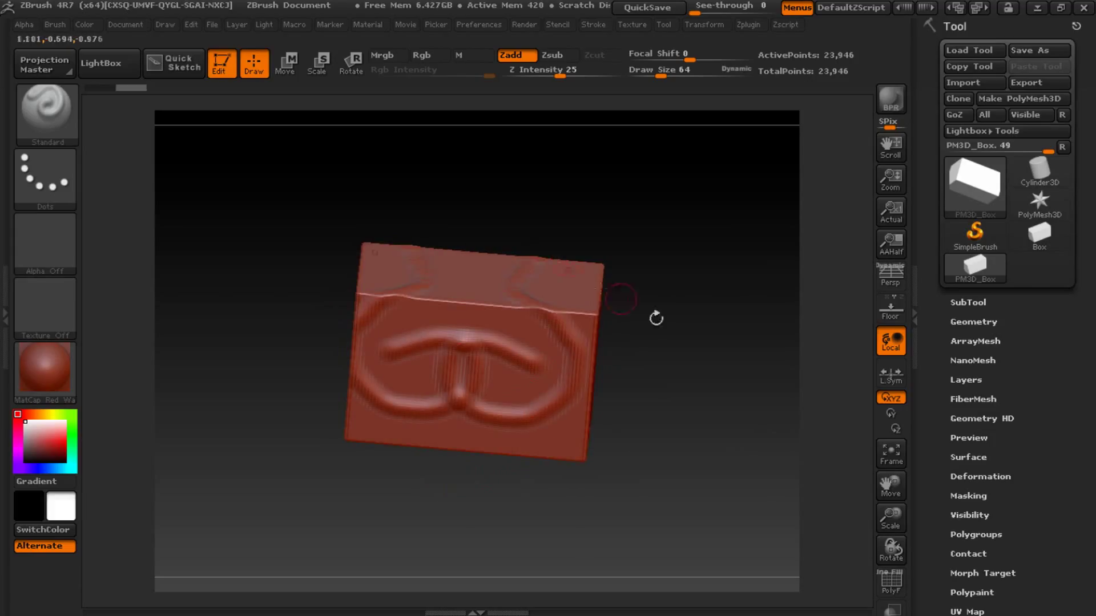
key("ctrl+z")
left_click_drag(721, 338, 690, 353)
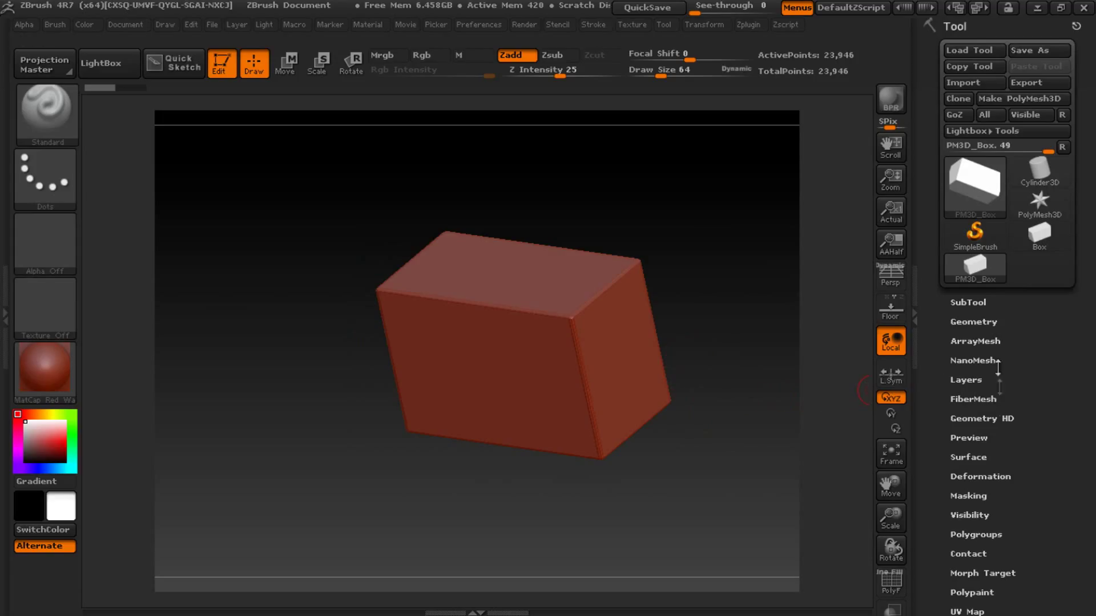
left_click(973, 322)
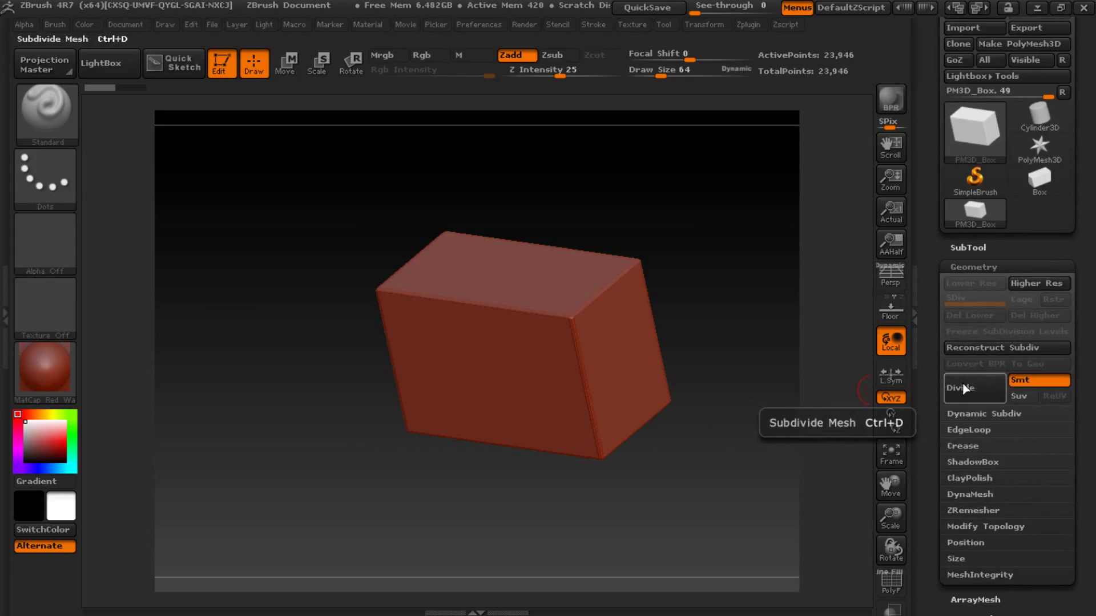
- Divide the box to level 2 (95,778 points) and set Draw Size to 23
left_click(963, 389)
left_click_drag(700, 321, 730, 313)
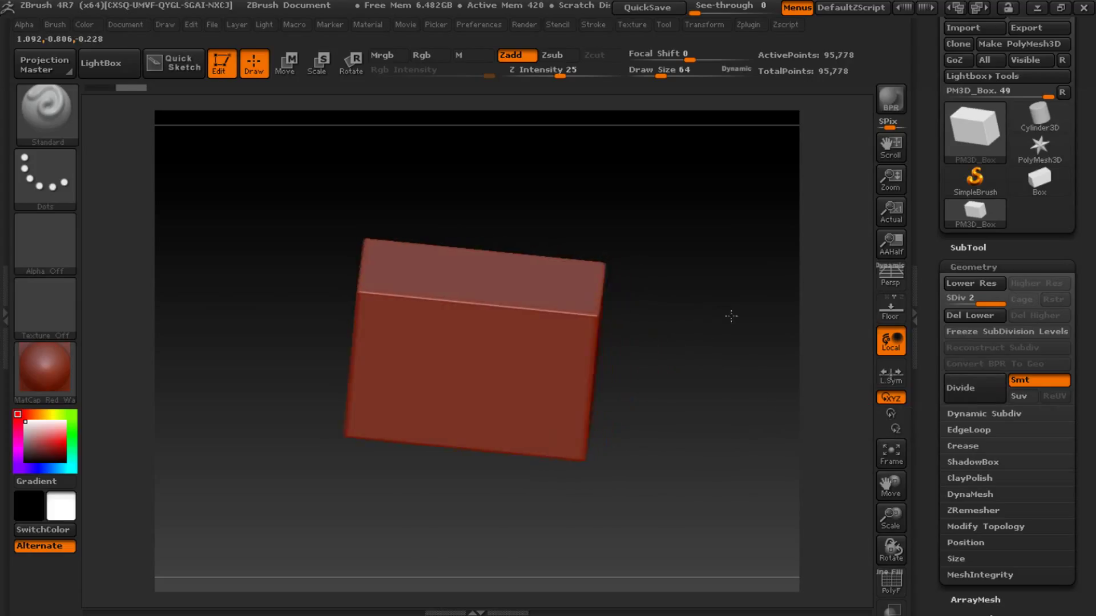
left_click(883, 593)
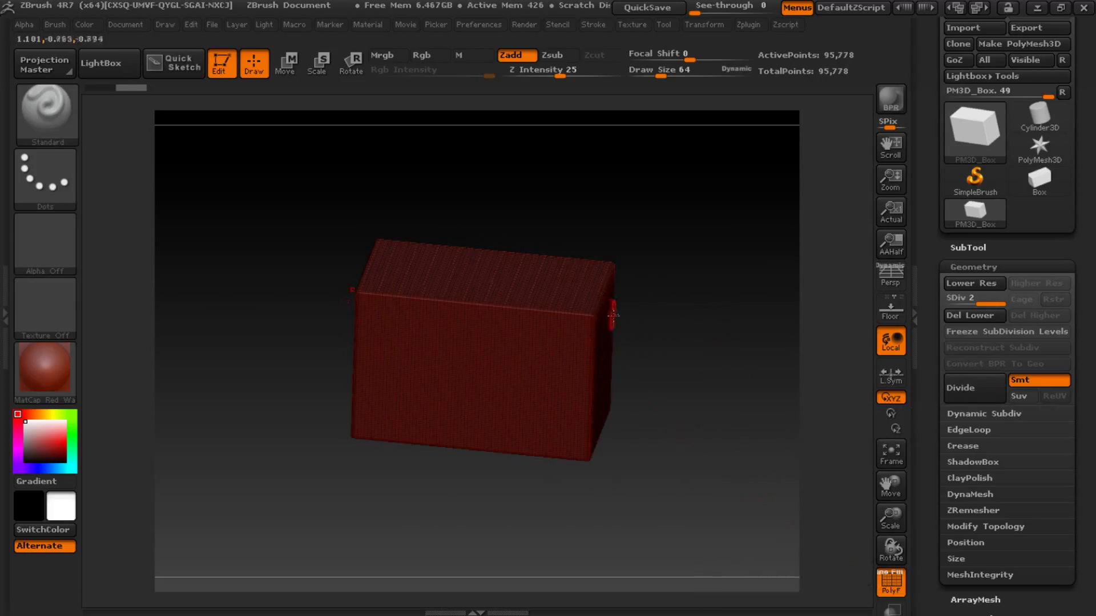
left_click(891, 582)
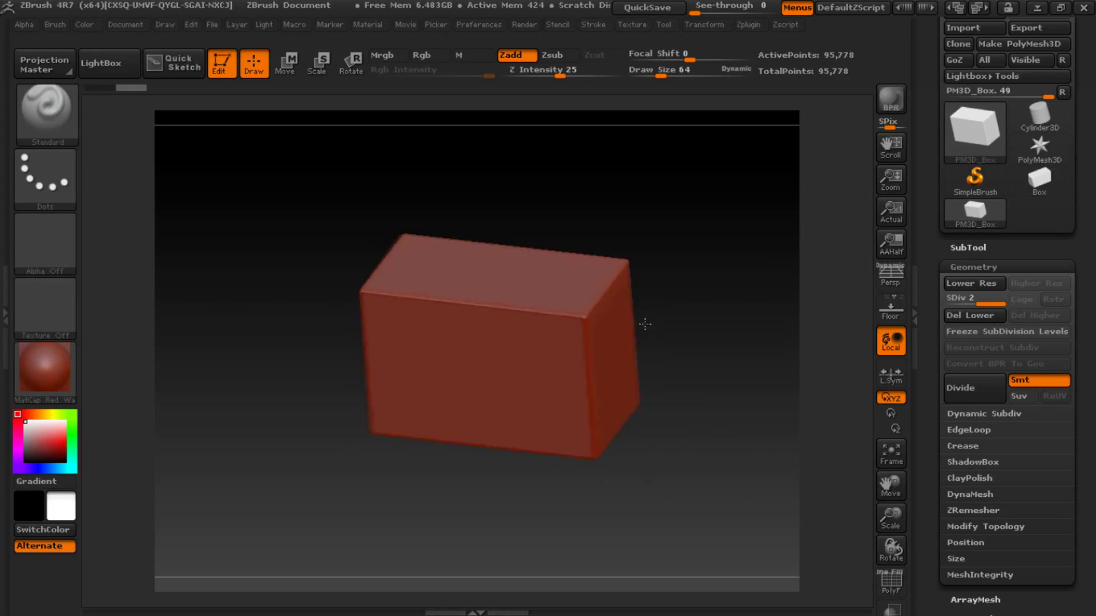
left_click_drag(658, 316, 466, 298)
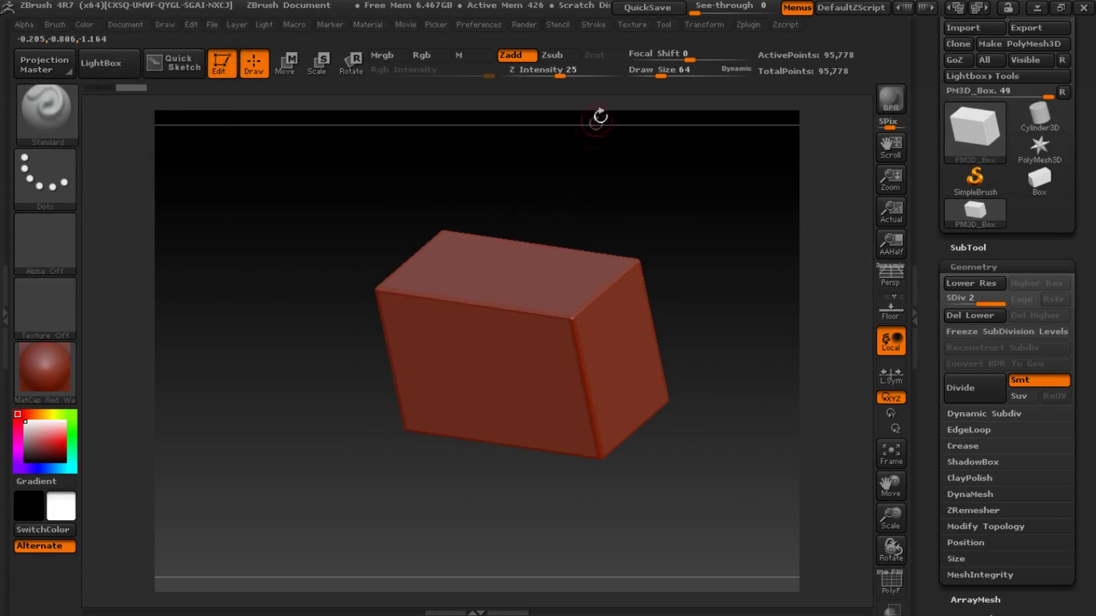
left_click_drag(661, 76, 652, 78)
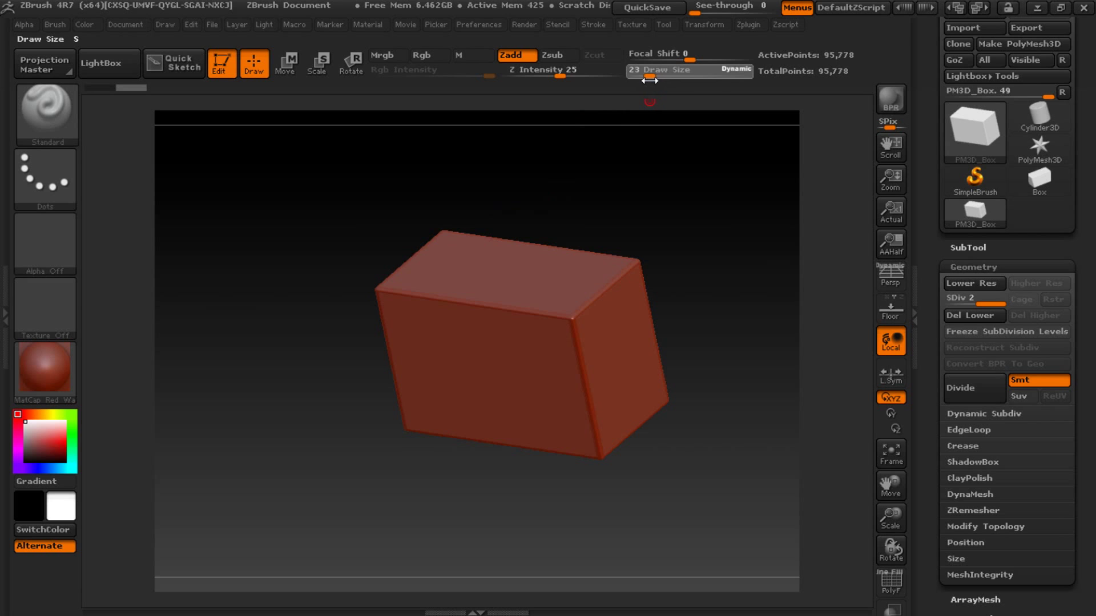
- Sculpt Standard-brush strokes across the box's top front edge, undoing and redoing the last stroke
mouse_move(405, 424)
left_mouse_down("alt")
mouse_move(295, 390)
mouse_move(362, 367)
mouse_move(365, 286)
left_mouse_up("alt")
left_click(194, 221)
left_click(502, 265)
left_click_drag(513, 252, 491, 266)
key("ctrl+z")
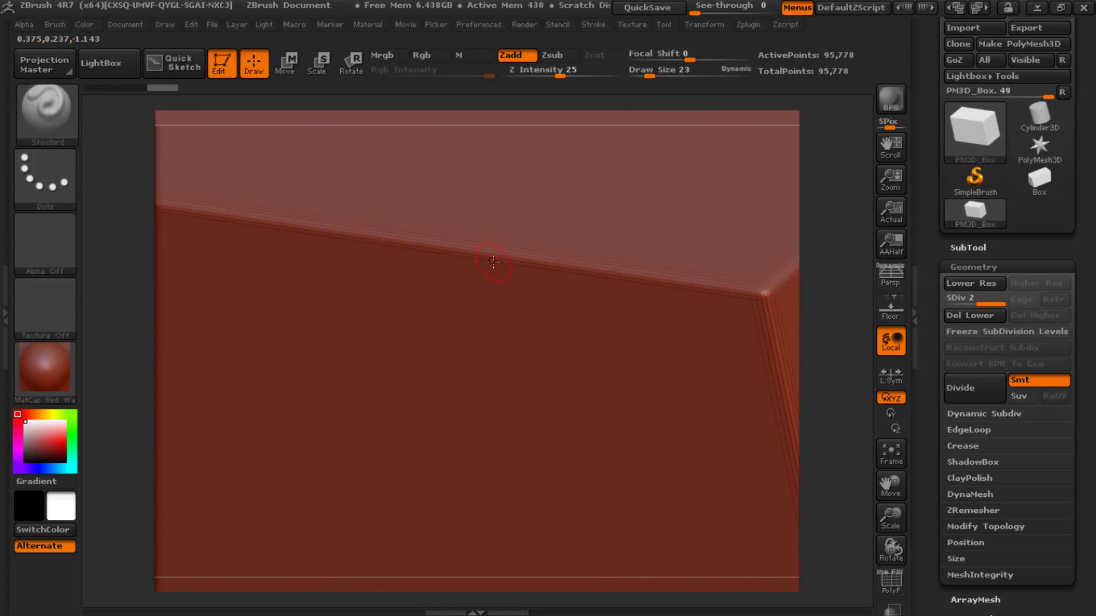
left_click_drag(543, 272, 538, 275)
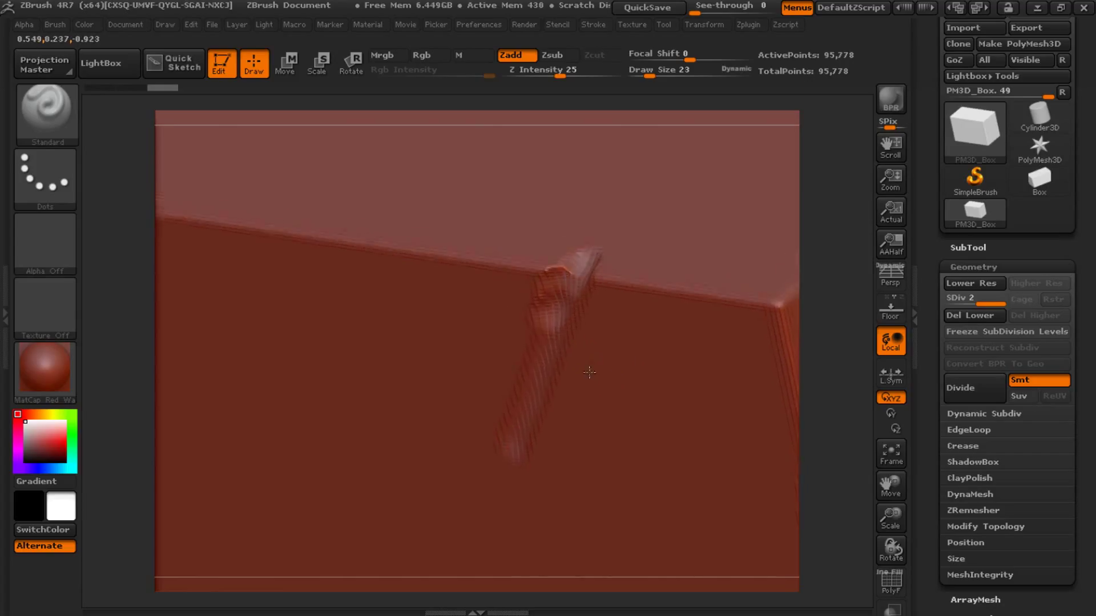
- Smooth the lower part of the diagonal stroke into a soft dent with Shift
mouse_move(573, 389)
left_mouse_down()
mouse_move(313, 383)
mouse_move(521, 391)
left_mouse_up()
key("shift")
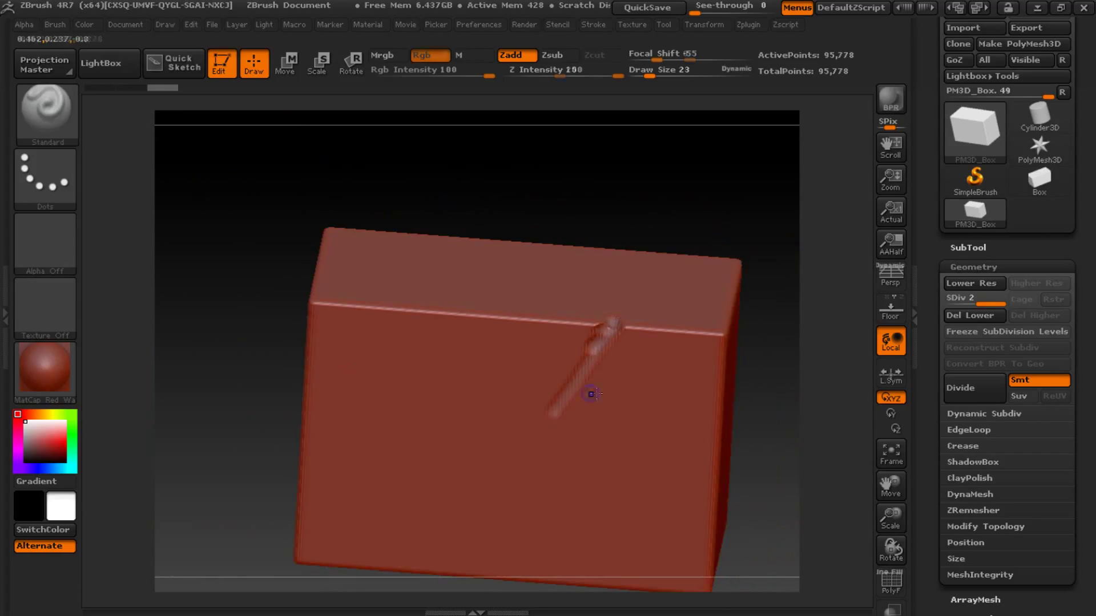
key("shift")
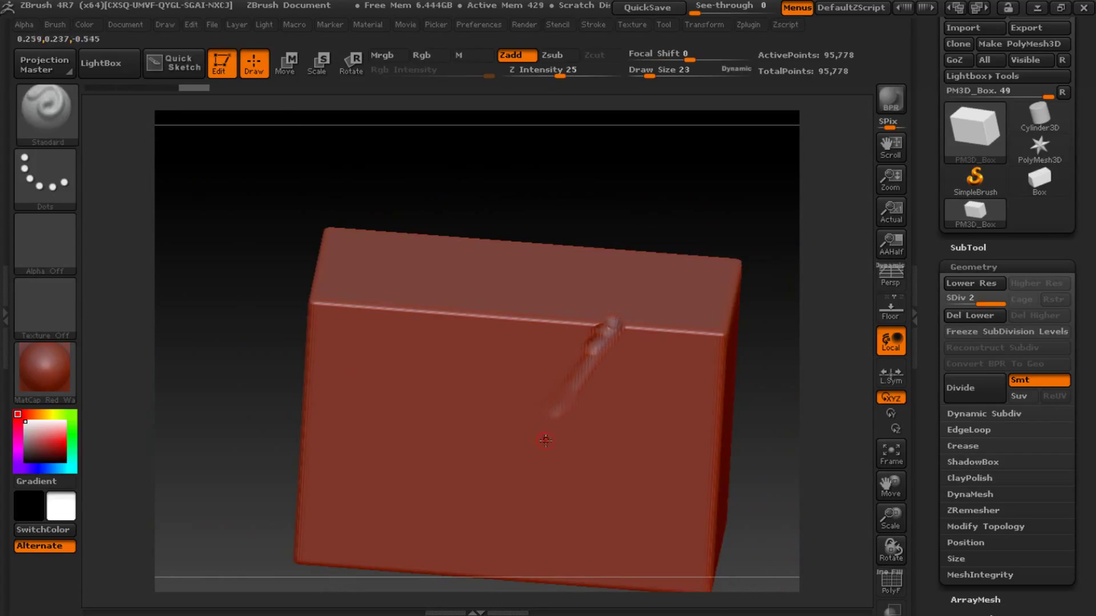
key("shift")
key("shift")
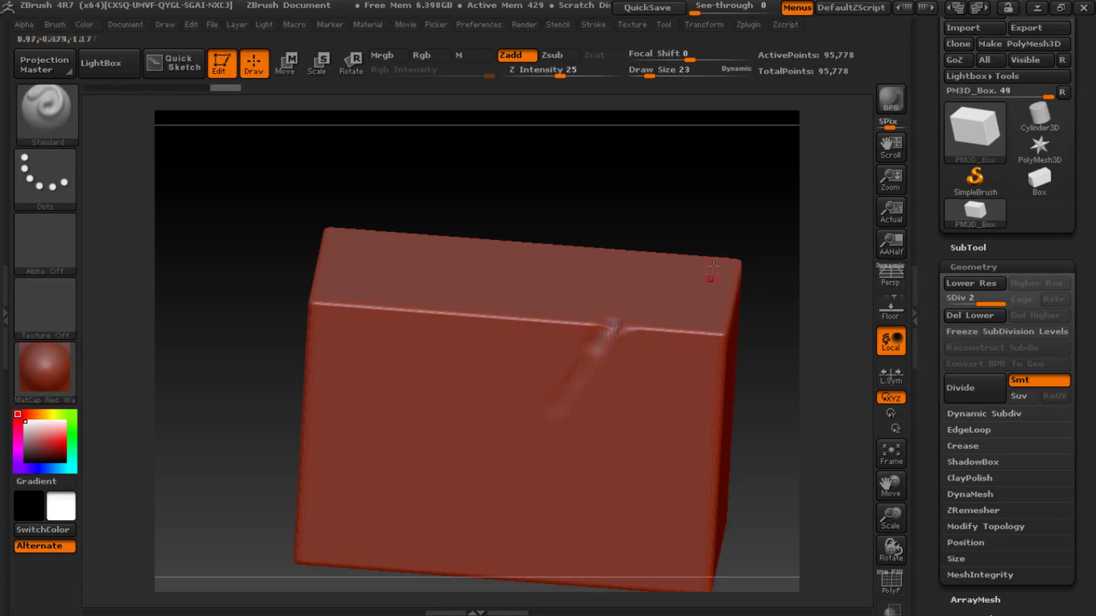
left_click_drag(713, 228, 480, 302)
- Set the brush to Alpha 62 with the DragRect stroke and frame the box front-on
left_click(47, 263)
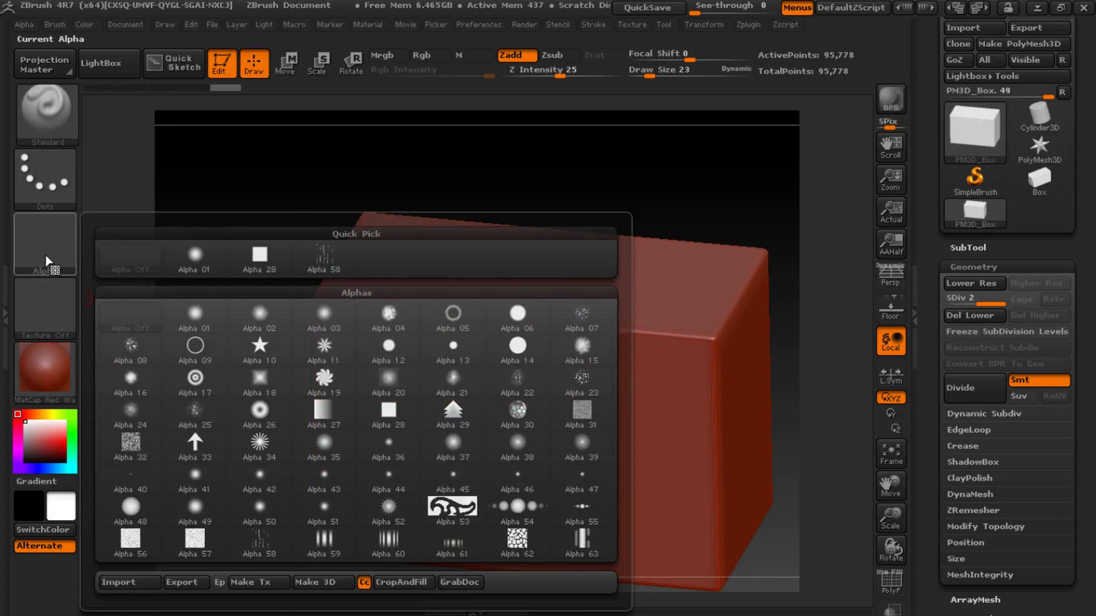
left_click(517, 538)
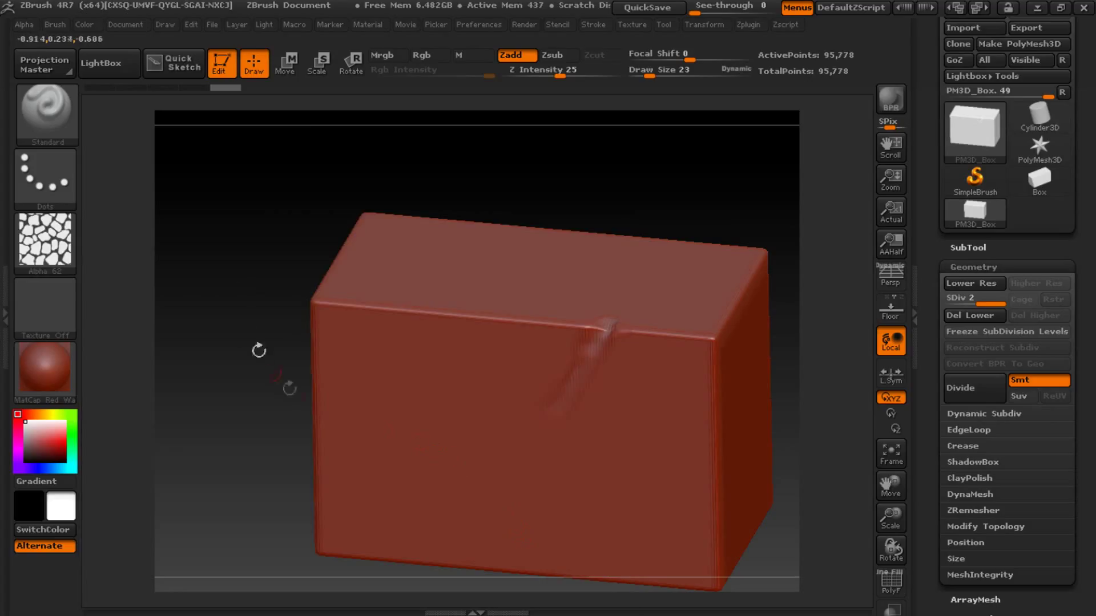
left_click(45, 178)
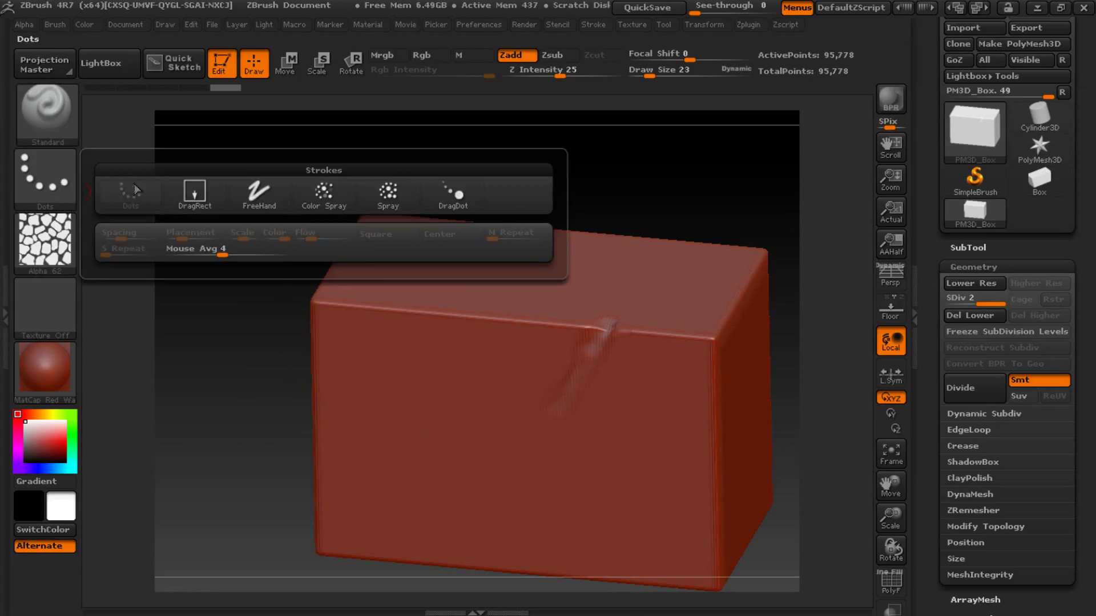
left_click(210, 206)
left_click_drag(240, 408, 350, 412, "shift")
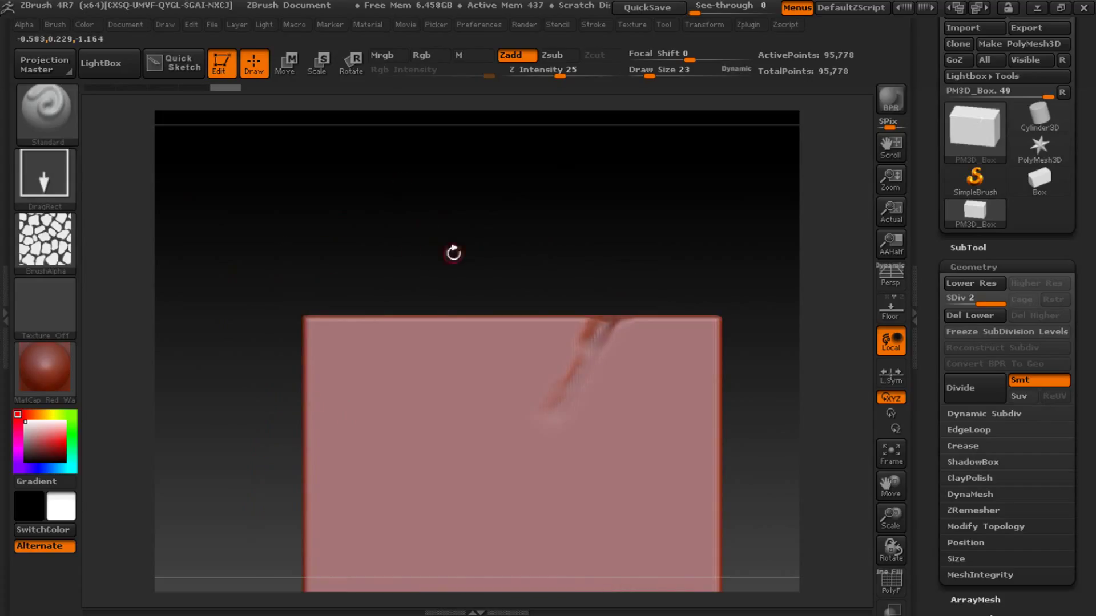
key("f")
- Try several stone-tile stamps on the front face, undoing each attempt
left_click_drag(311, 272, 344, 368)
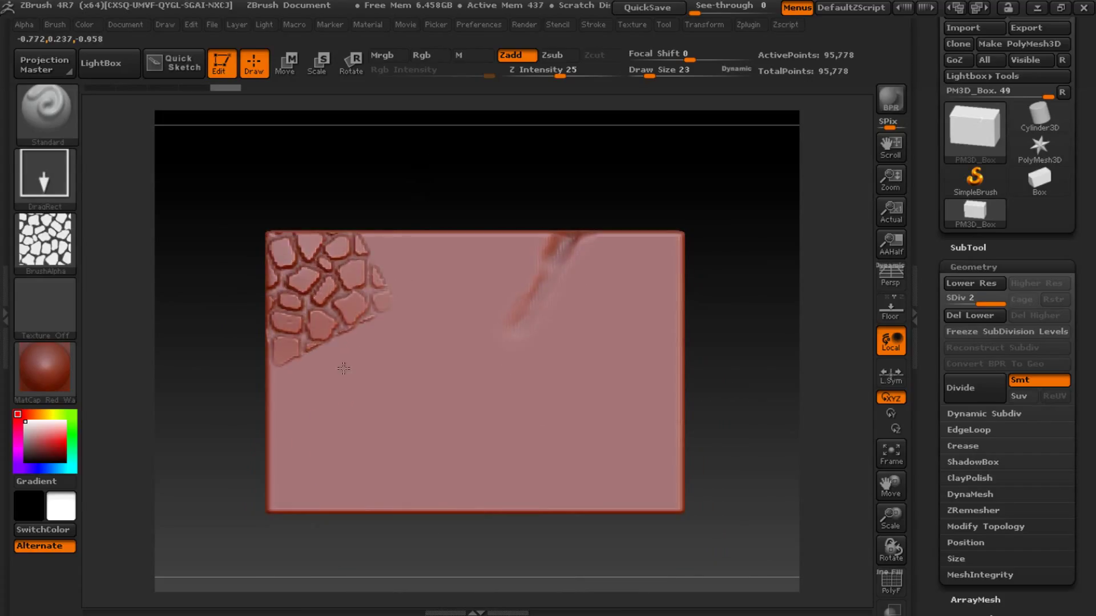
key("ctrl+z")
left_click_drag(420, 358, 424, 514)
key("ctrl")
key("ctrl+z")
mouse_move(298, 264)
left_mouse_down()
mouse_move(338, 229)
mouse_move(399, 268)
left_mouse_up()
key("ctrl+z")
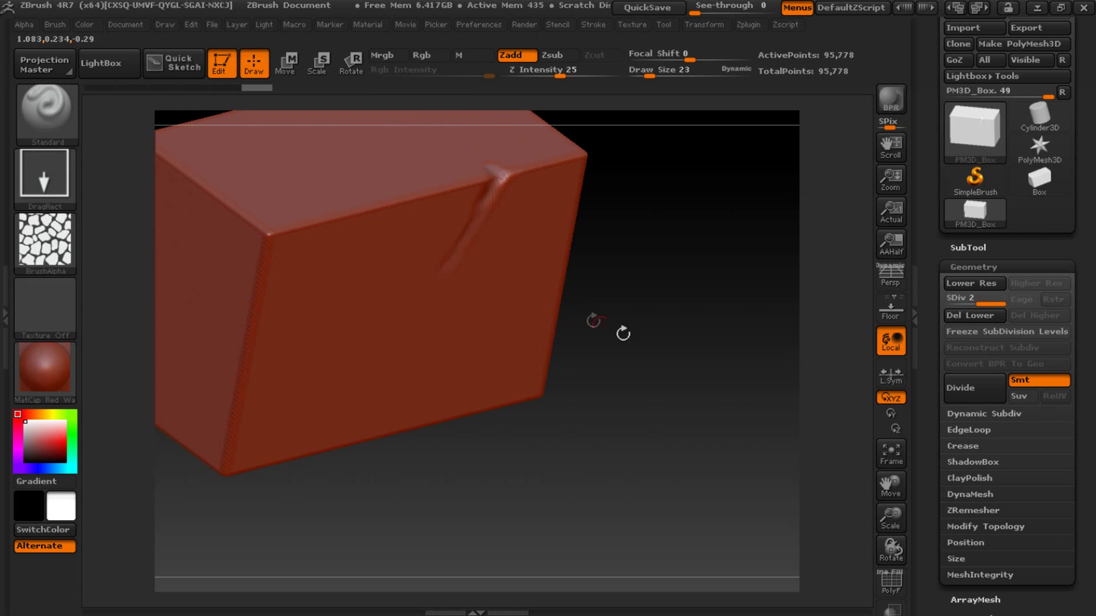
left_click_drag(622, 334, 594, 211, "shift")
- Lower Z Intensity to 16 and stamp stone tiles over the left and right halves
left_click_drag(559, 76, 546, 80)
left_click_drag(379, 374, 381, 539)
left_click_drag(623, 391, 626, 550)
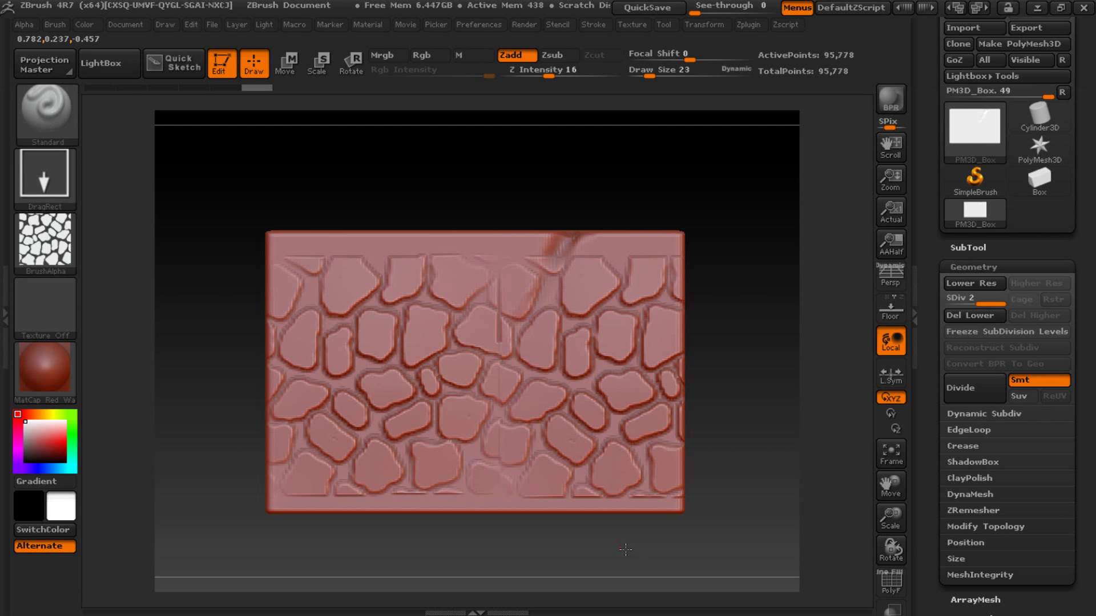
key("ctrl+z")
mouse_move(594, 323)
left_mouse_down()
mouse_move(687, 472)
mouse_move(422, 342)
left_mouse_up()
key("ctrl+z")
mouse_move(553, 389)
left_mouse_down()
mouse_move(329, 420)
mouse_move(363, 369)
mouse_move(379, 373)
left_mouse_up()
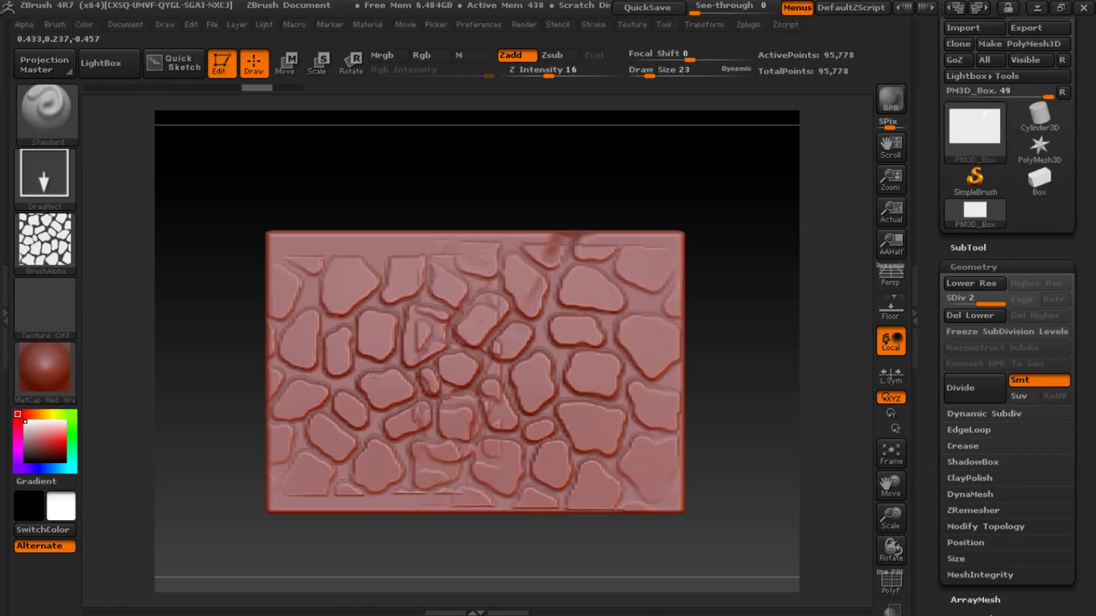
- Fill the top, right and bottom edges of the front face with small stones
mouse_move(321, 244)
left_mouse_down()
mouse_move(340, 278)
mouse_move(439, 292)
left_mouse_up()
left_click_drag(463, 253, 606, 282)
left_click_drag(669, 326, 665, 377)
left_click_drag(663, 457, 666, 539)
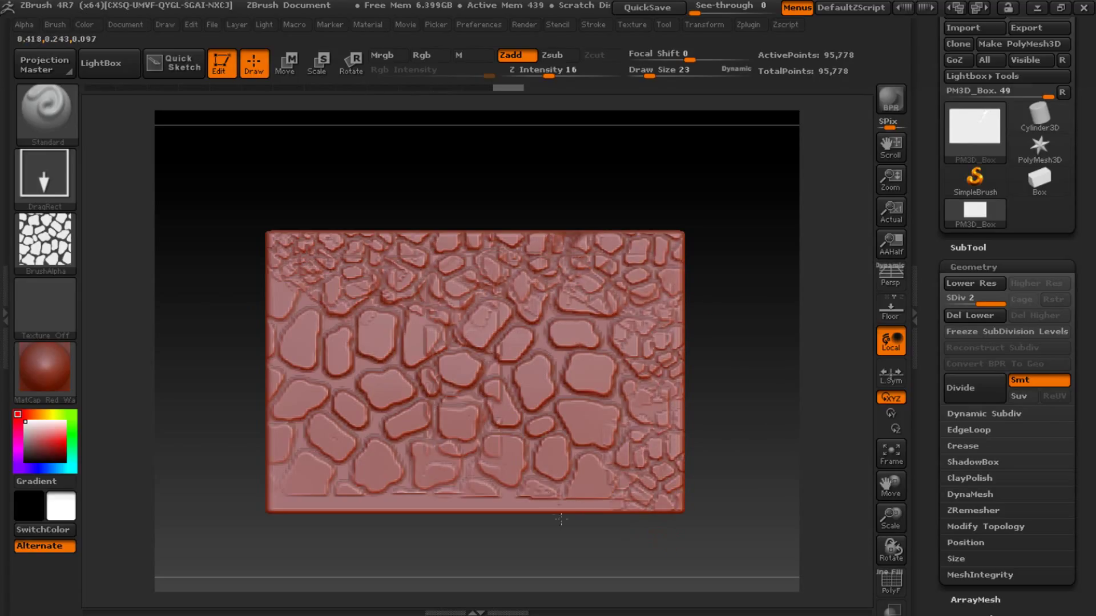
left_click_drag(583, 499, 550, 516)
mouse_move(476, 496)
left_mouse_down()
mouse_move(416, 504)
mouse_move(474, 456)
left_mouse_up()
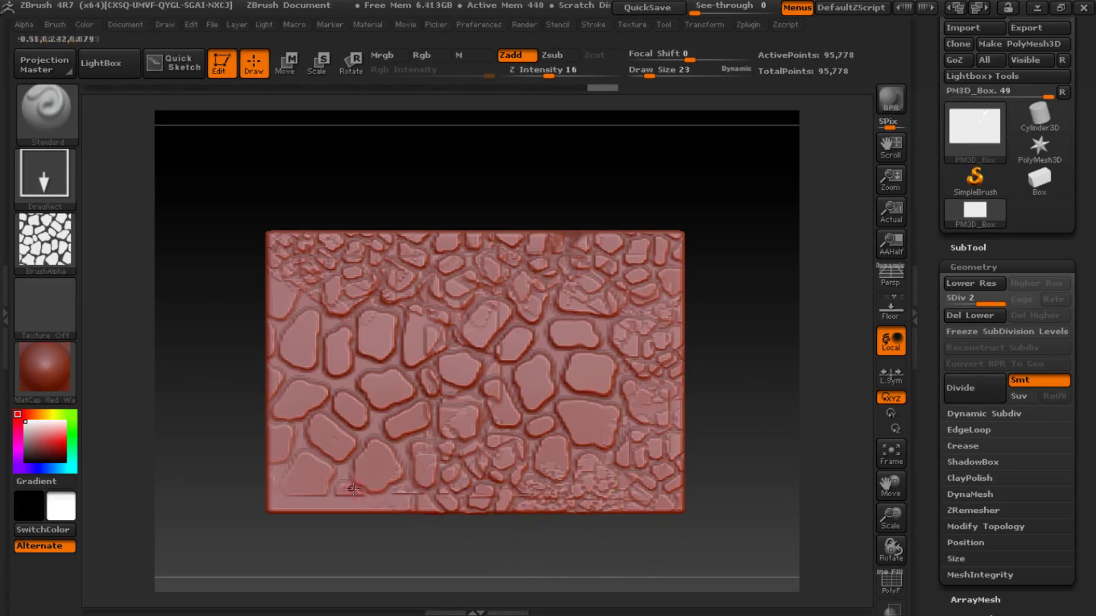
left_click_drag(343, 491, 291, 495)
left_click_drag(237, 234, 254, 272)
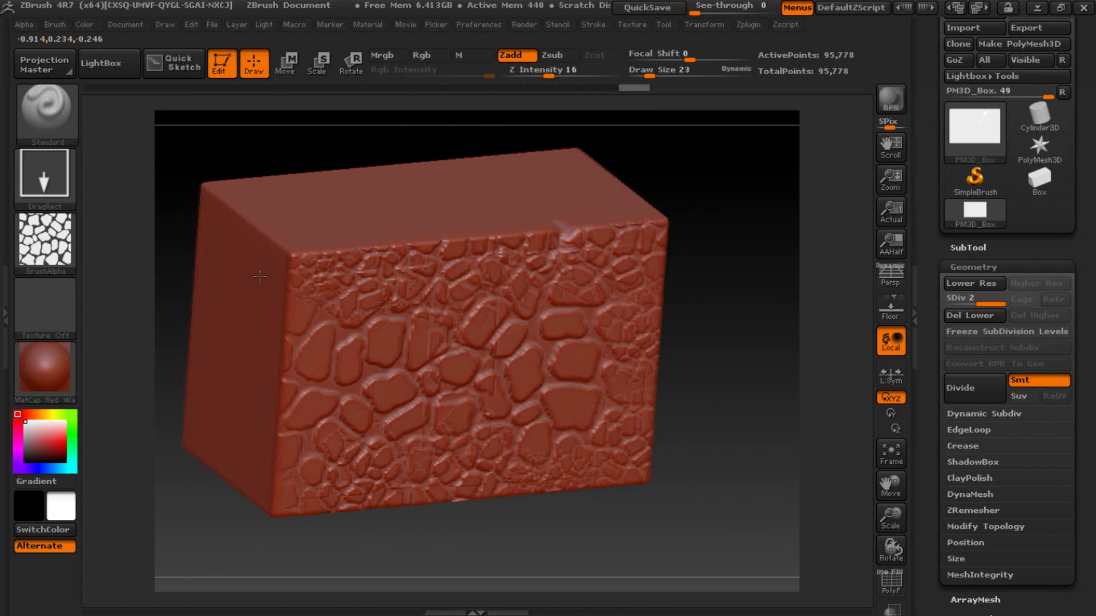
key("shift")
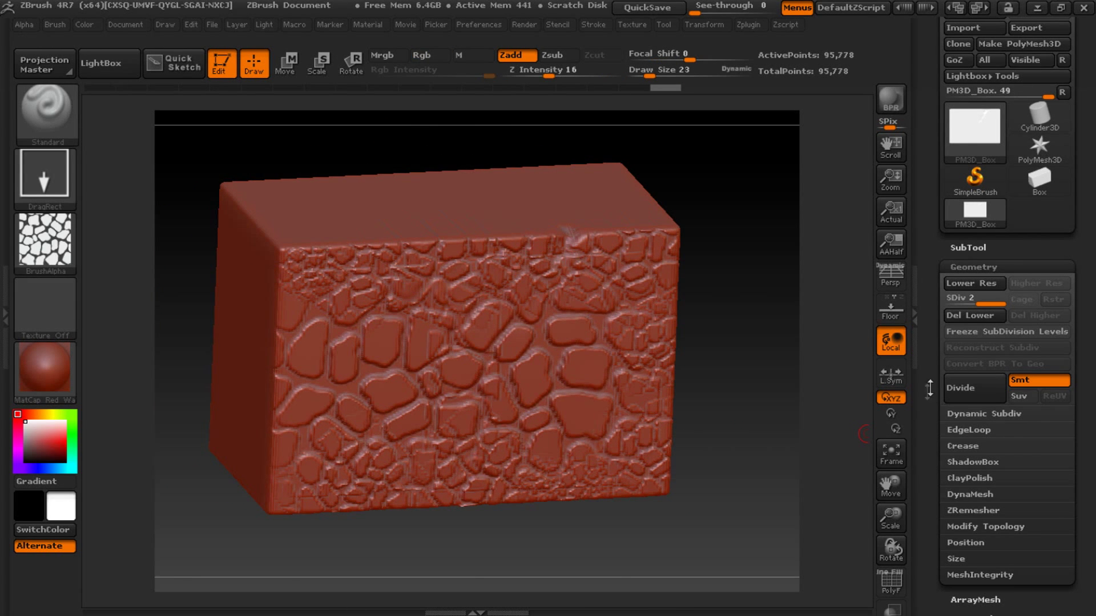
- Subdivide the box to SDiv 3 and choose Alpha 08 for the brush
left_click(973, 388)
mouse_move(786, 364)
left_mouse_down()
mouse_move(723, 319)
mouse_move(747, 454)
left_mouse_up()
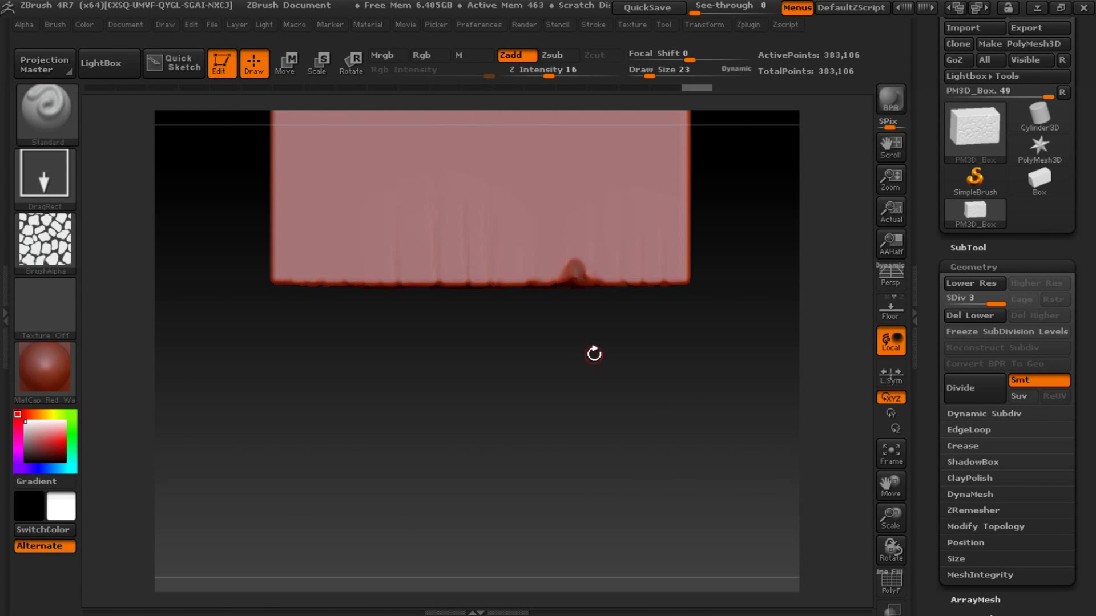
left_click_drag(564, 336, 521, 472)
left_click(40, 250)
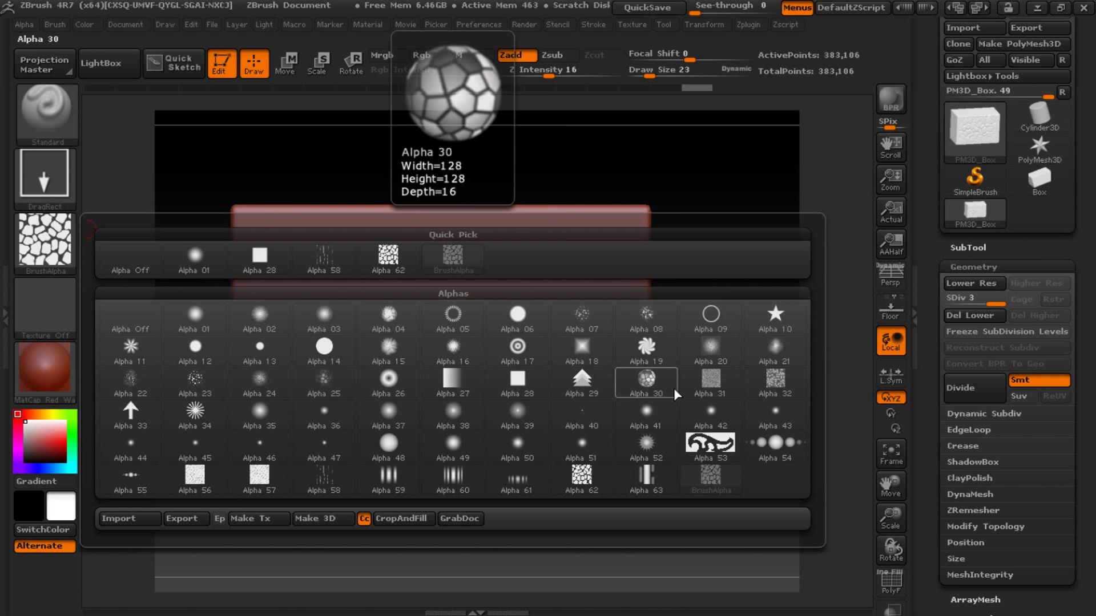
left_click(646, 317)
- Switch to Zsub and carve the Alpha 08 cratered pattern across the whole top face
left_click_drag(448, 308, 499, 414)
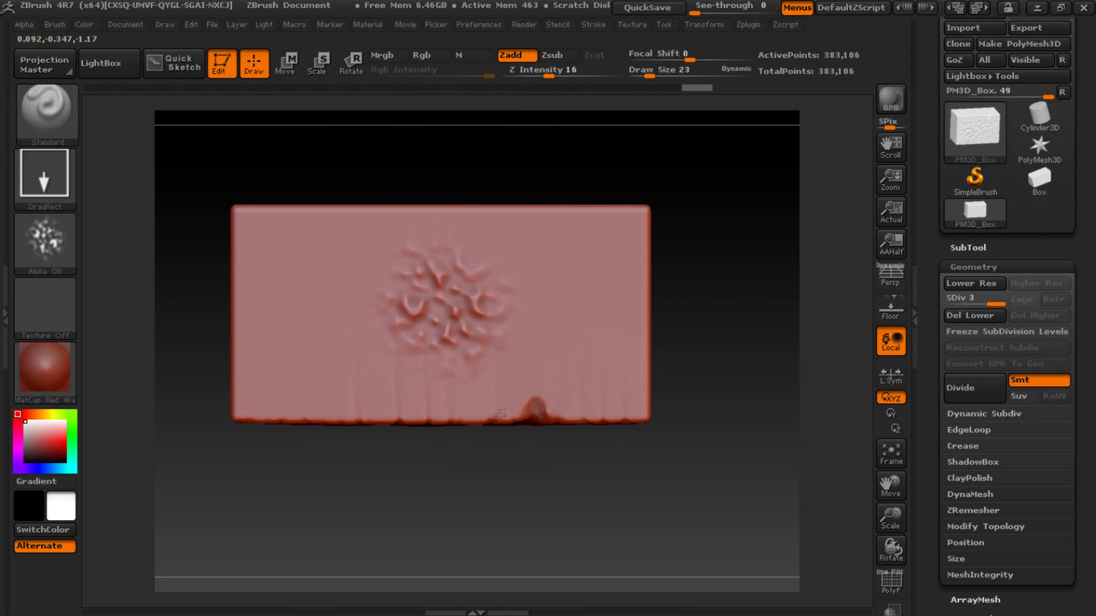
key("ctrl+z")
left_click(557, 56)
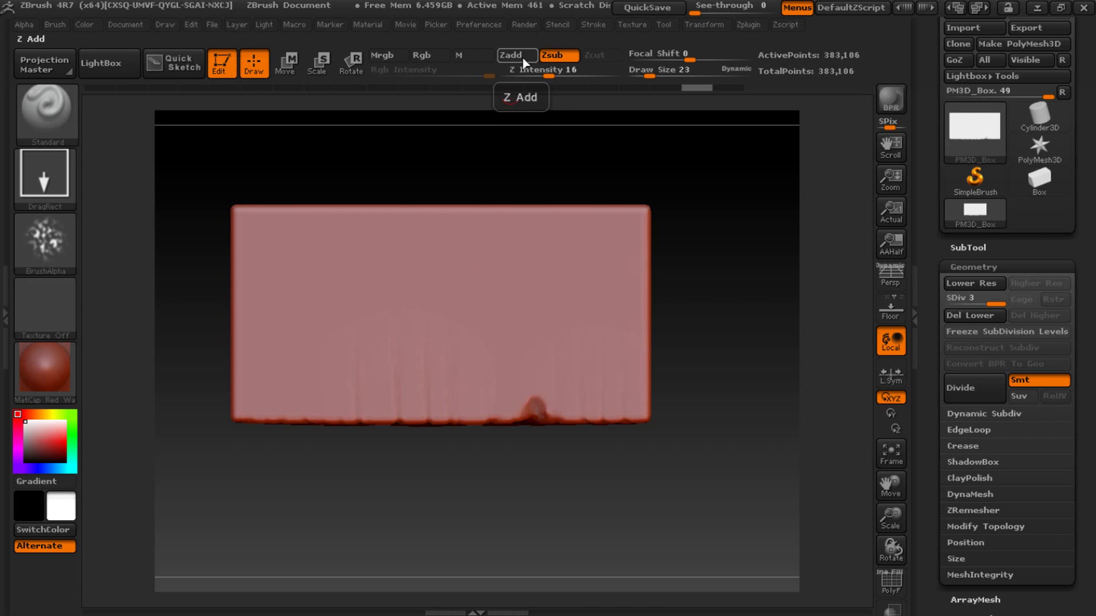
mouse_move(436, 282)
left_mouse_down()
mouse_move(451, 404)
mouse_move(532, 378)
left_mouse_up()
left_click_drag(593, 410, 650, 473)
left_click_drag(290, 366, 483, 494)
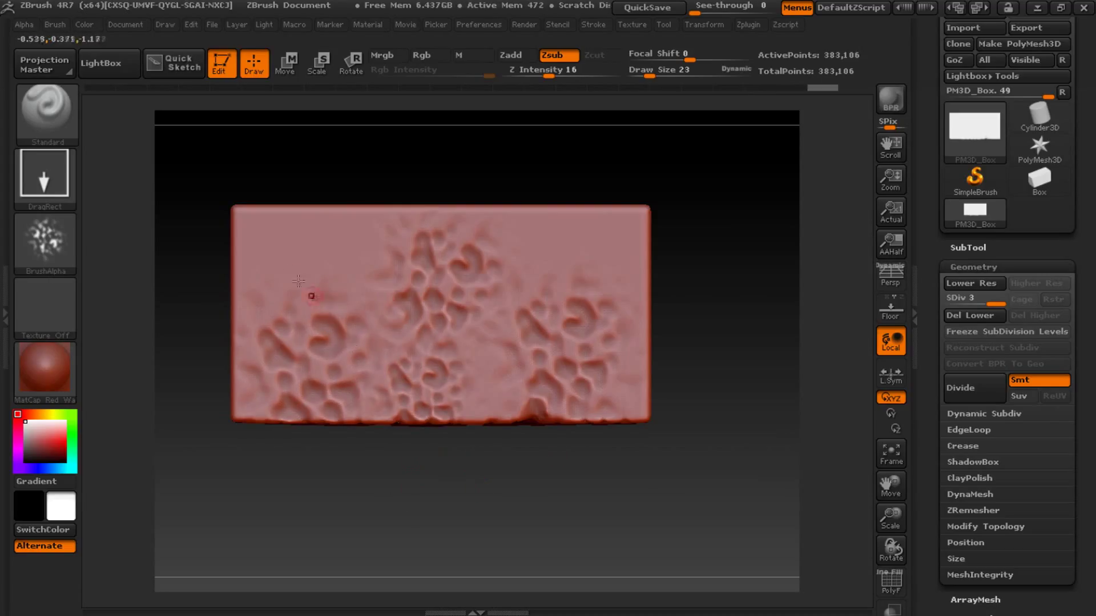
left_click_drag(311, 295, 351, 243)
left_click_drag(563, 291, 676, 380)
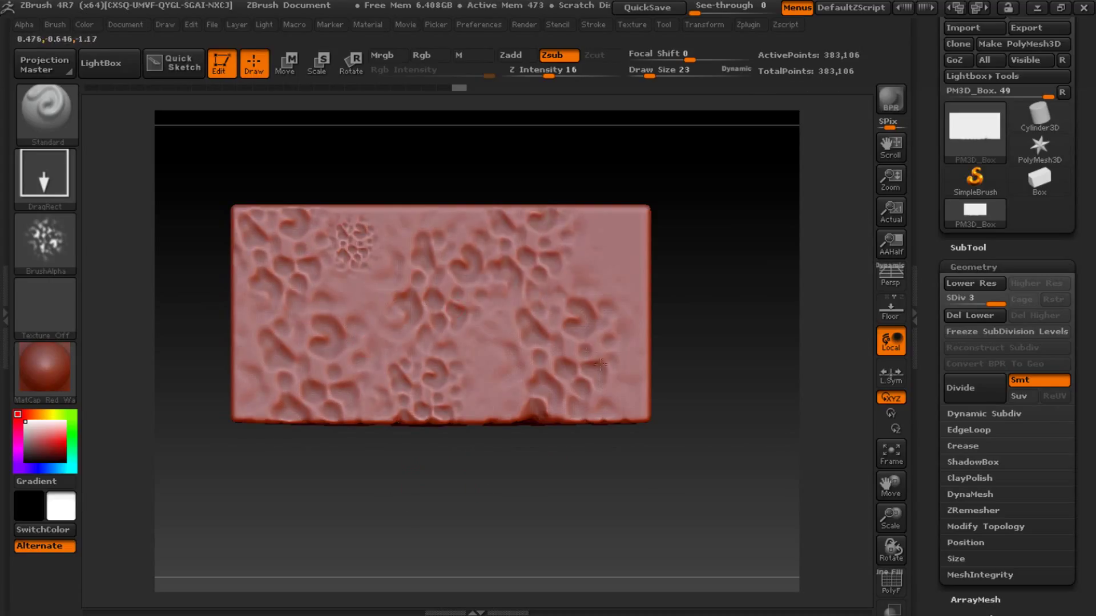
left_click_drag(681, 395, 514, 341)
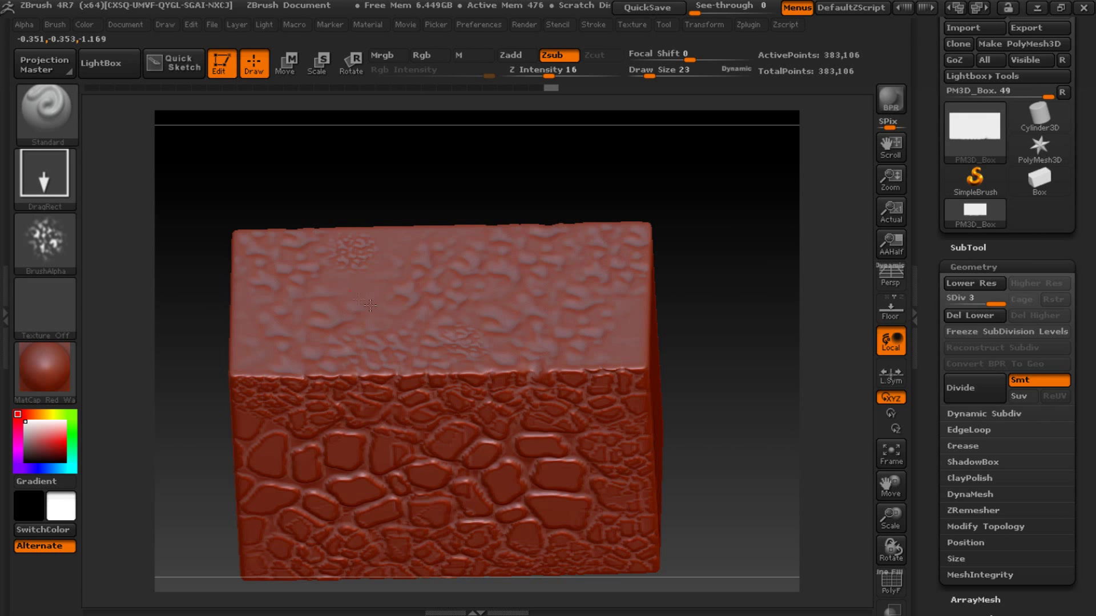
mouse_move(679, 430)
left_mouse_down()
mouse_move(745, 245)
mouse_move(679, 196)
left_mouse_up()
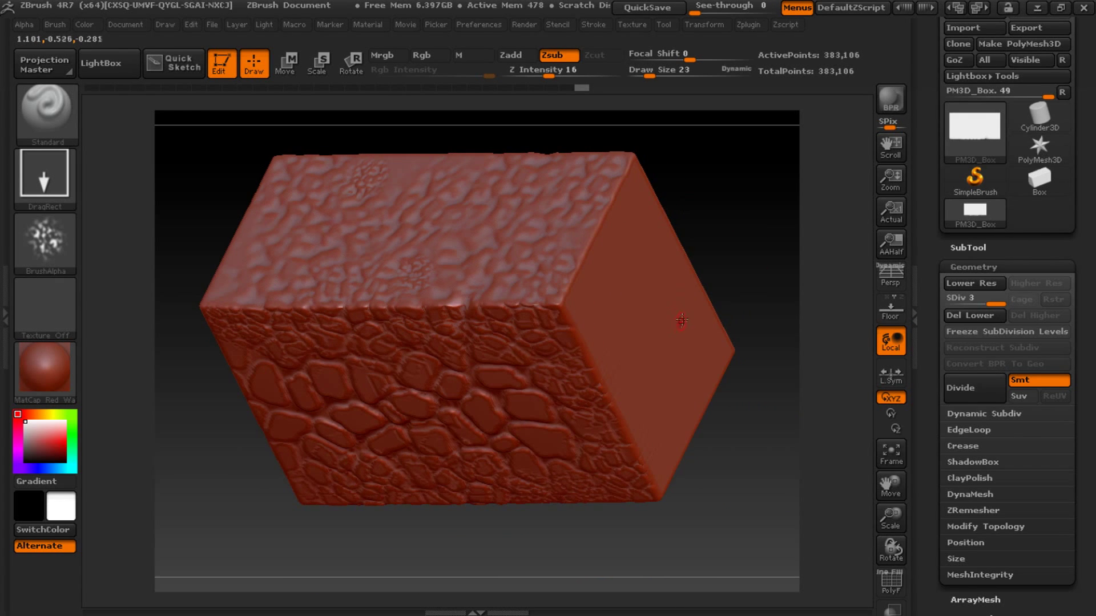
left_click_drag(252, 525, 235, 499)
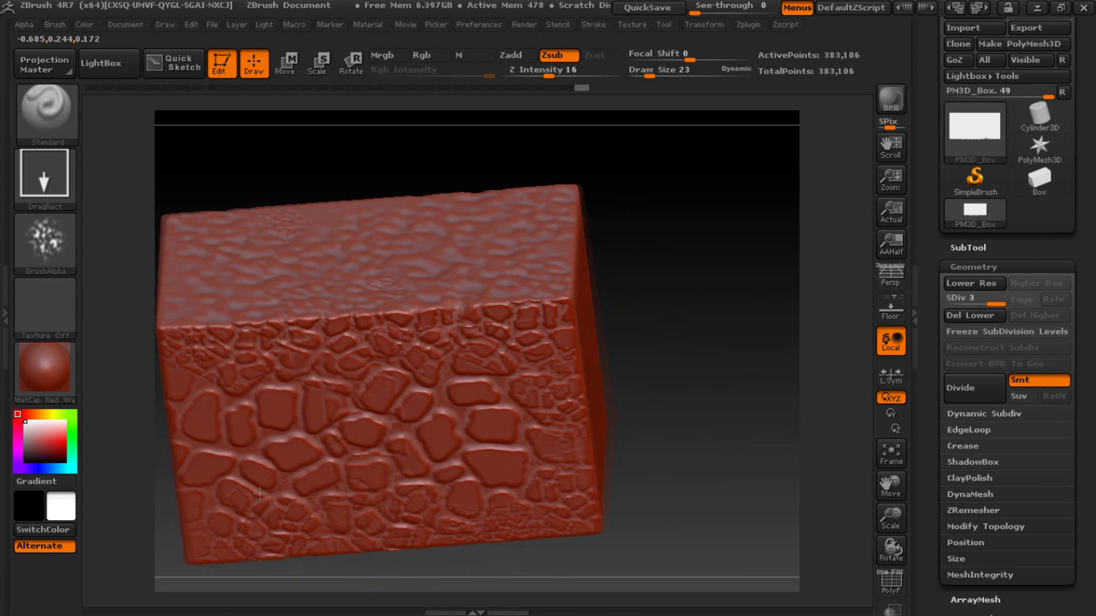
- Choose starburst Alpha 34 and test-stamp it on the side face
left_click(46, 242)
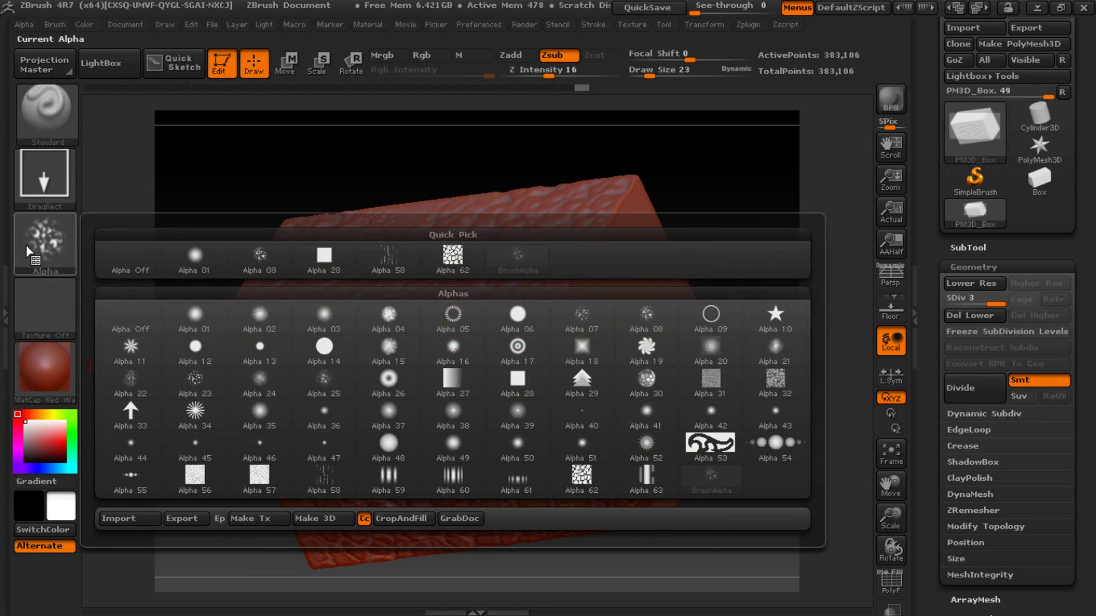
left_click(194, 411)
left_click_drag(647, 330, 732, 457)
key("ctrl+z")
left_click_drag(548, 75, 575, 75)
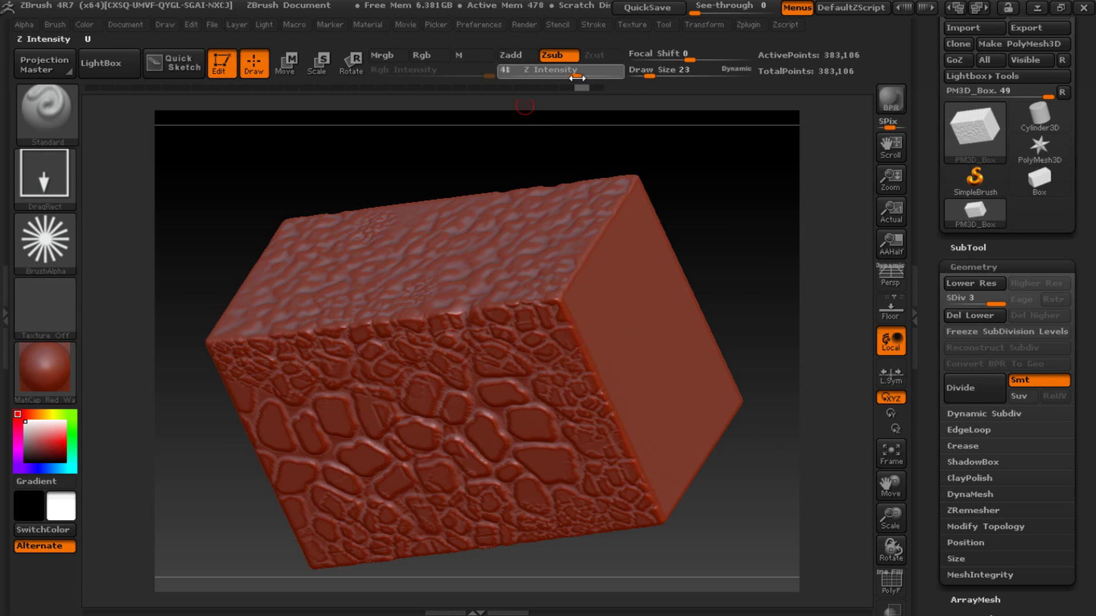
left_click_drag(656, 368, 708, 456)
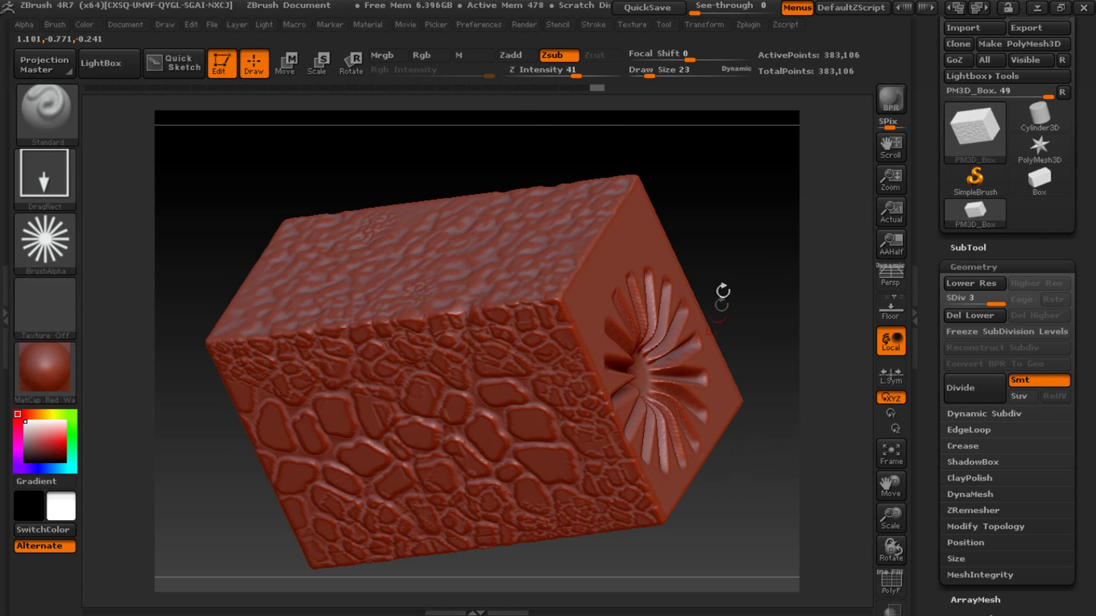
- Set Z Intensity to 22 and stamp a large starburst in the side face's centre
left_click_drag(722, 293, 637, 313)
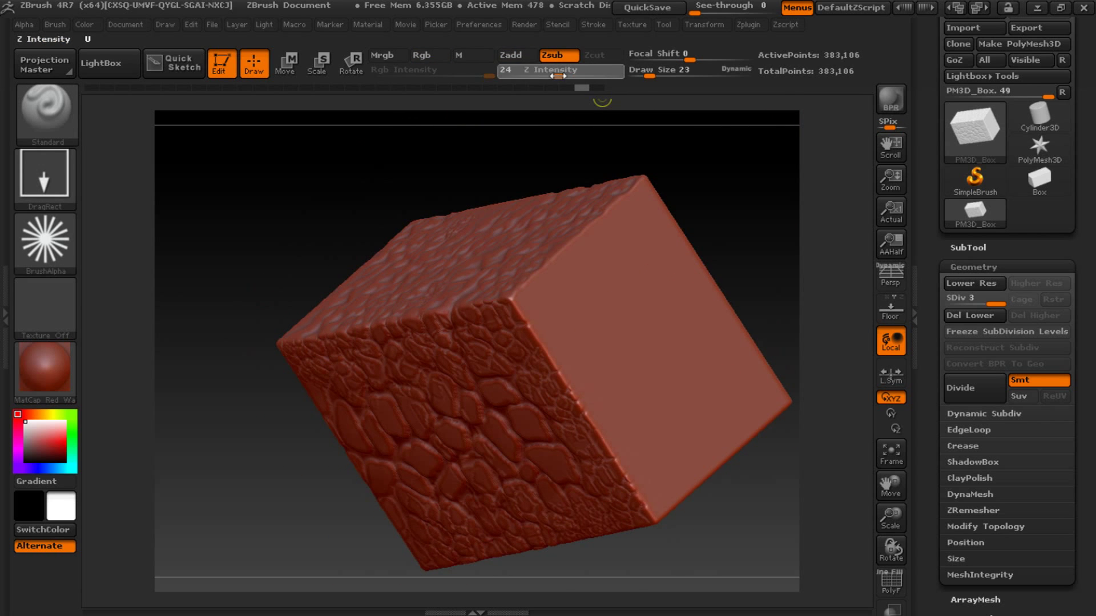
left_click_drag(673, 391, 694, 433)
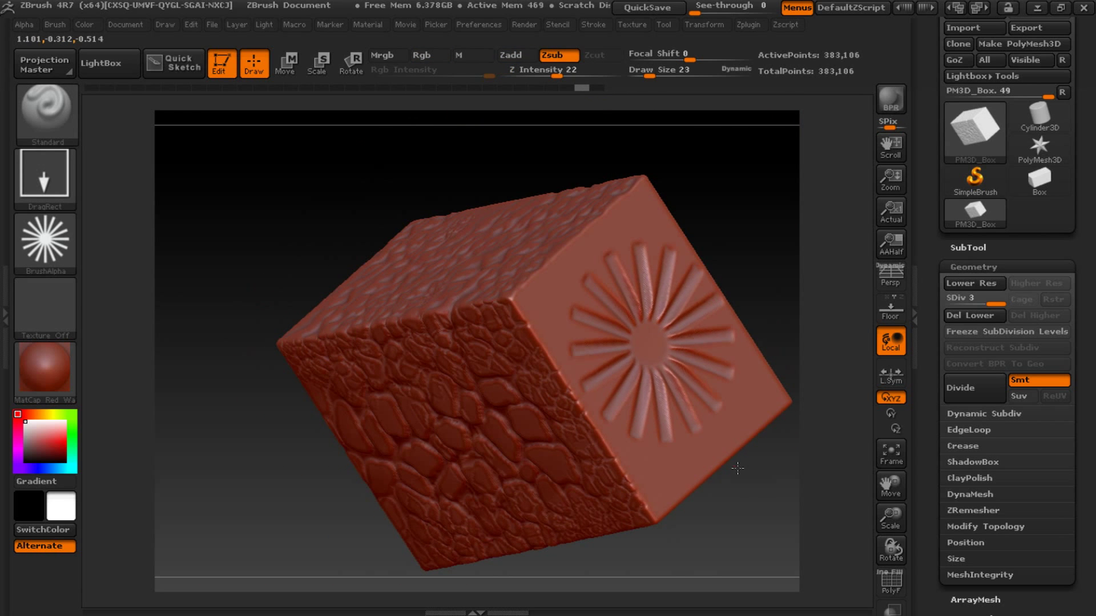
left_click_drag(753, 245, 729, 267)
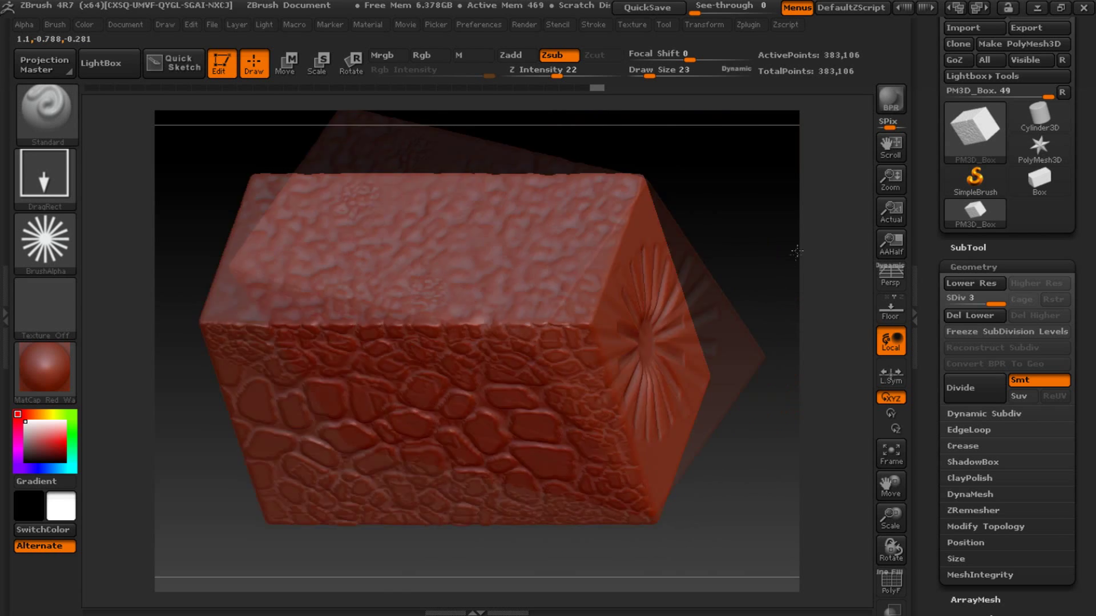
left_click_drag(782, 237, 775, 239)
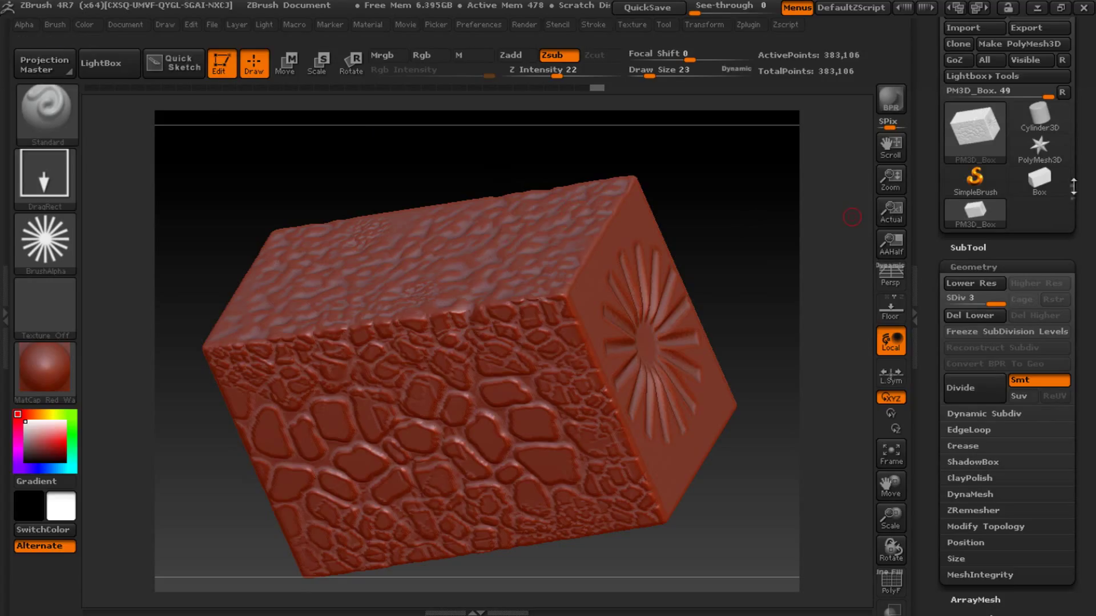
left_click_drag(1073, 186, 1082, 282)
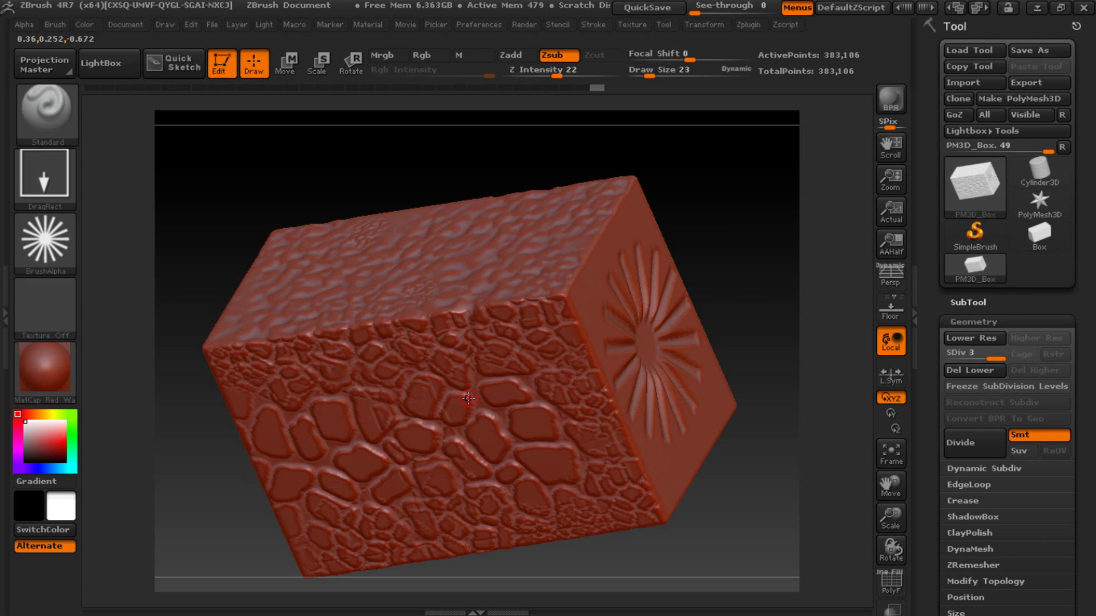
- Export the sculpted box to the Desktop as the OBJ file PM3D_Box
left_click(1025, 82)
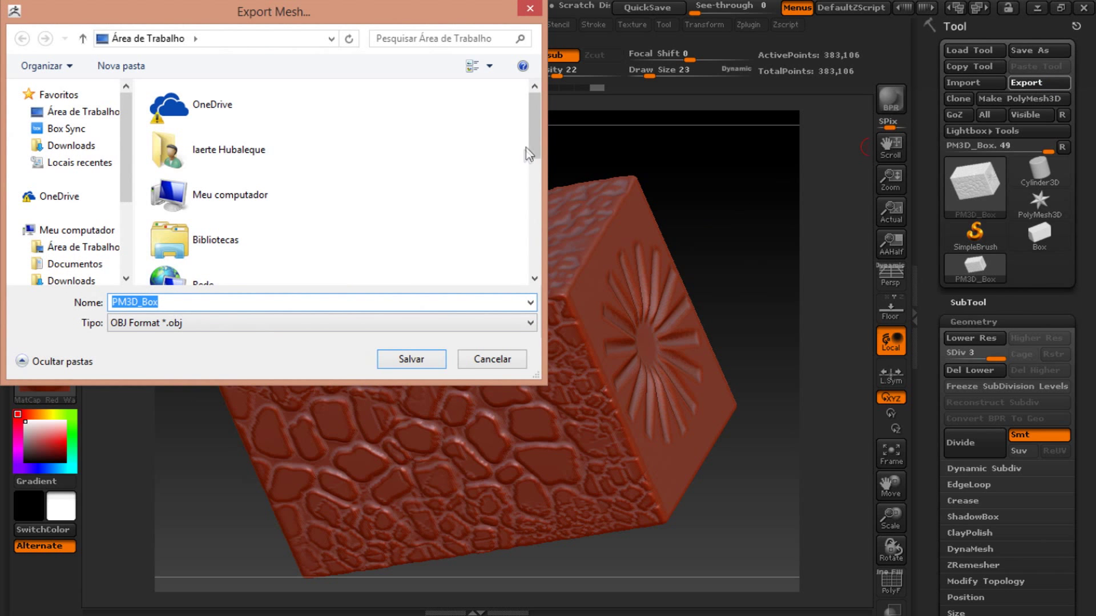
left_click_drag(530, 150, 530, 260)
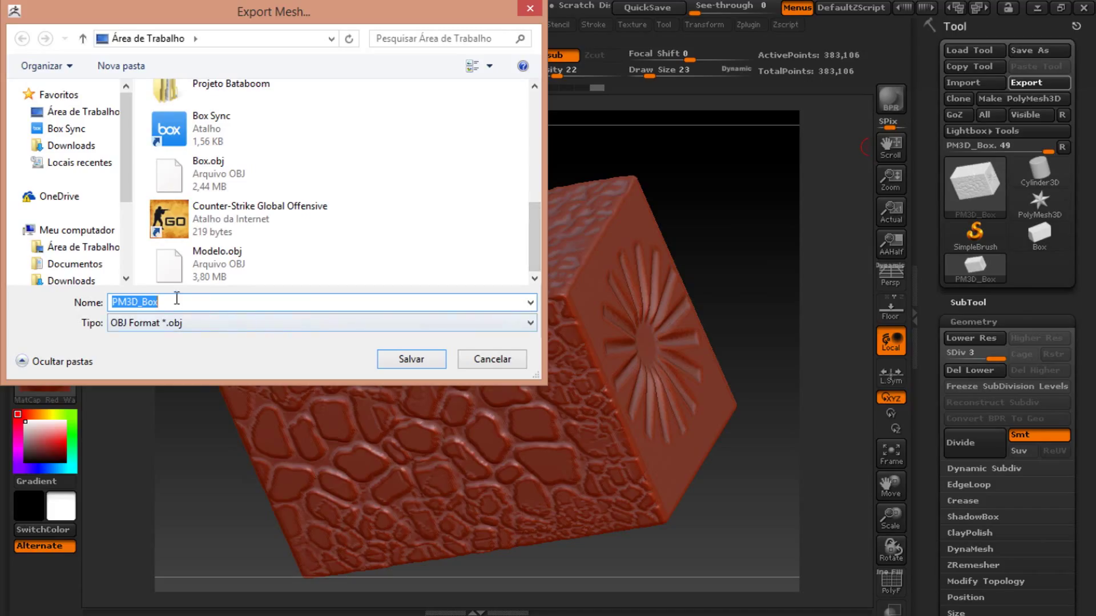
left_click(409, 360)
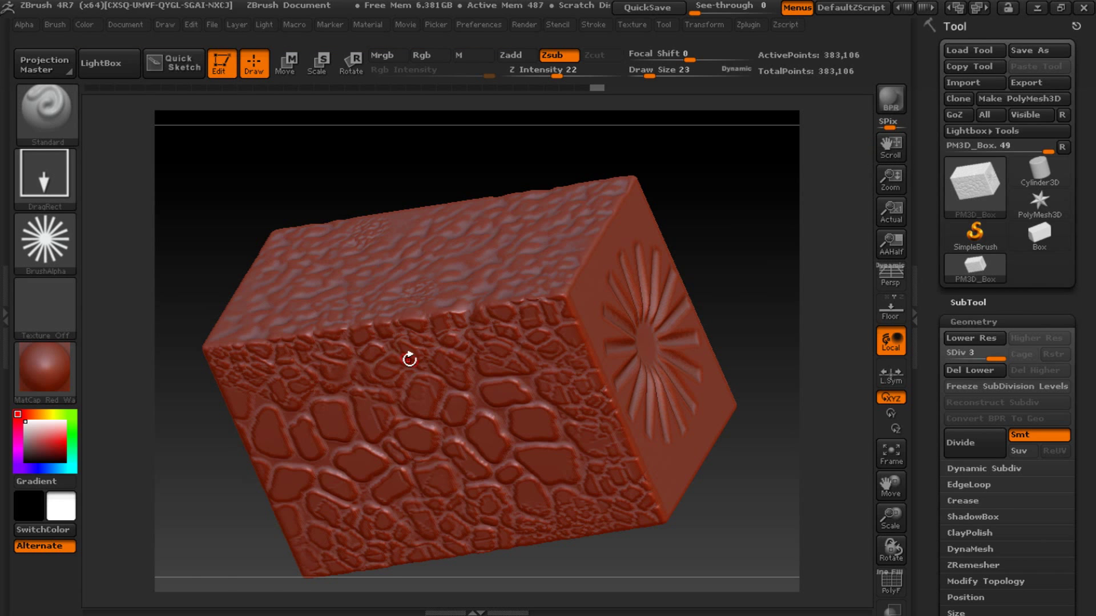
left_click(1044, 9)
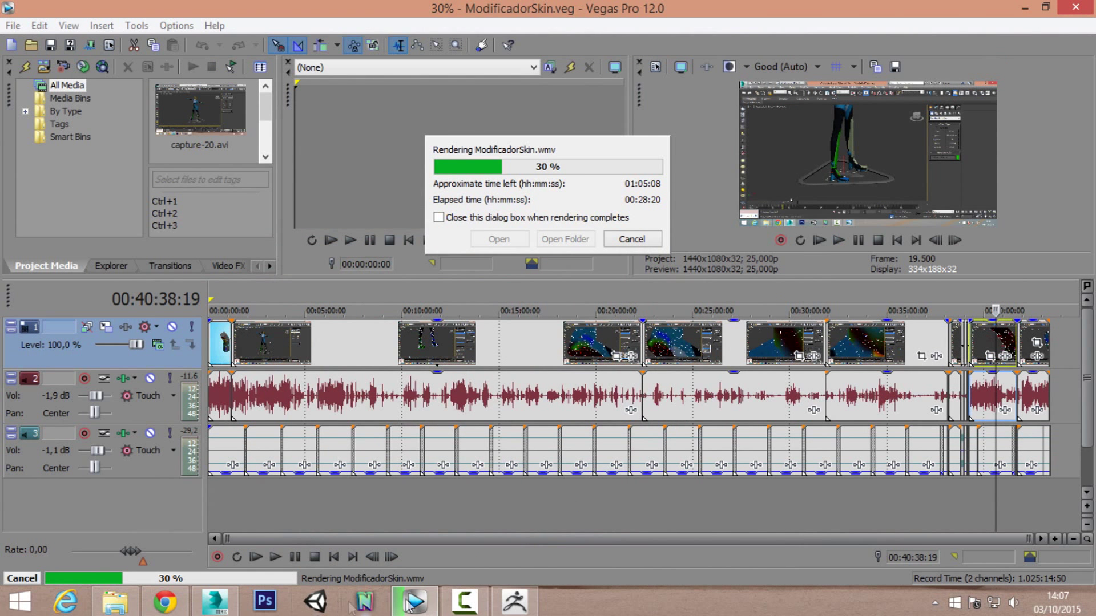
- In 3ds Max, start a new Box and frame the high-poly box in wireframe Top view
left_click(215, 601)
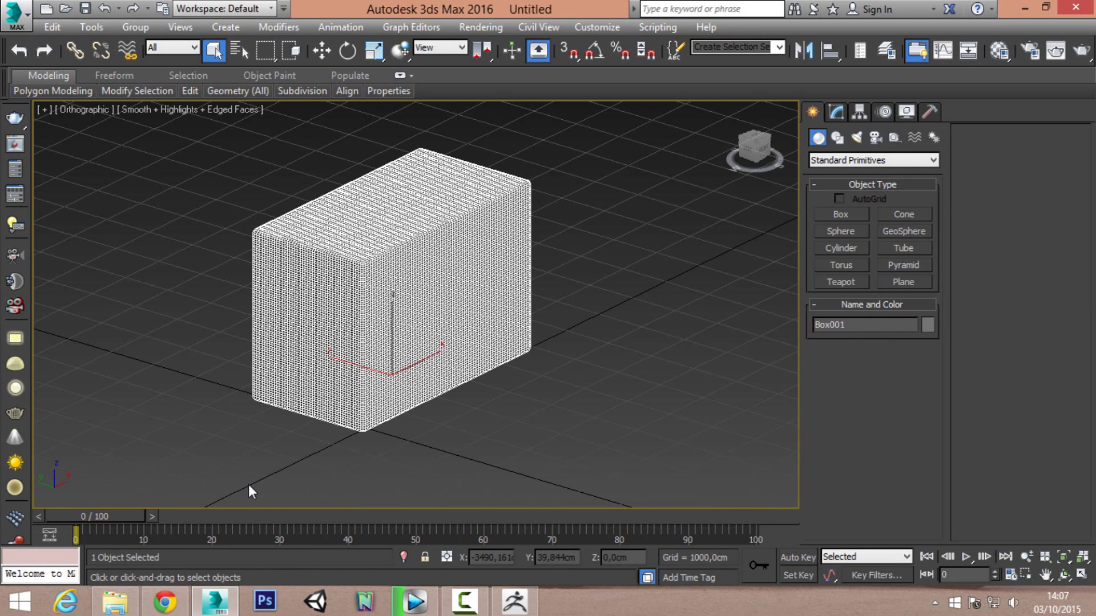
key("ctrl+z")
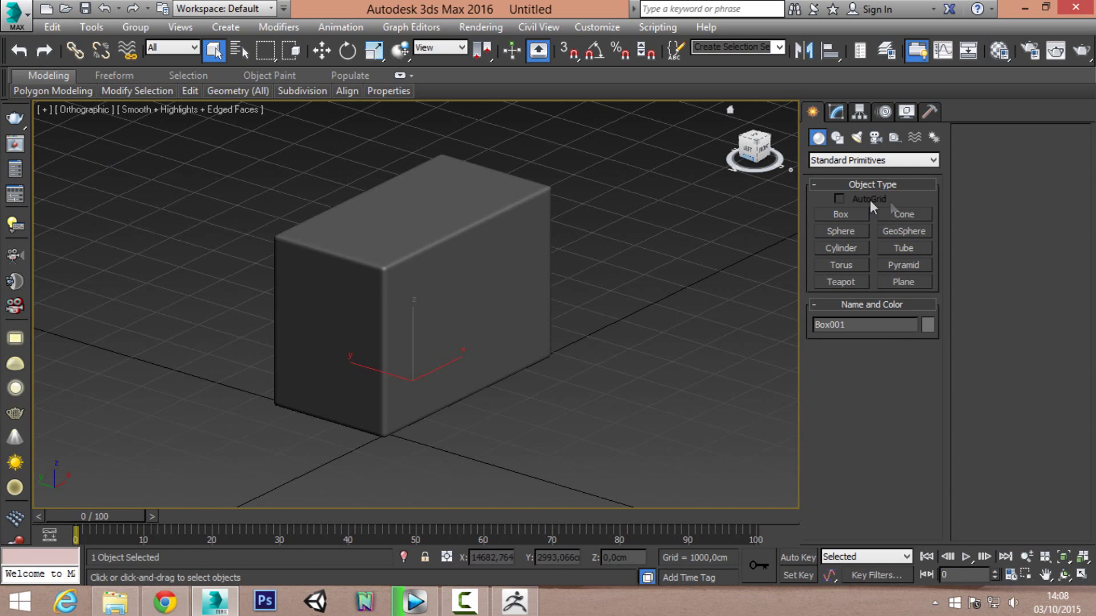
left_click(839, 216)
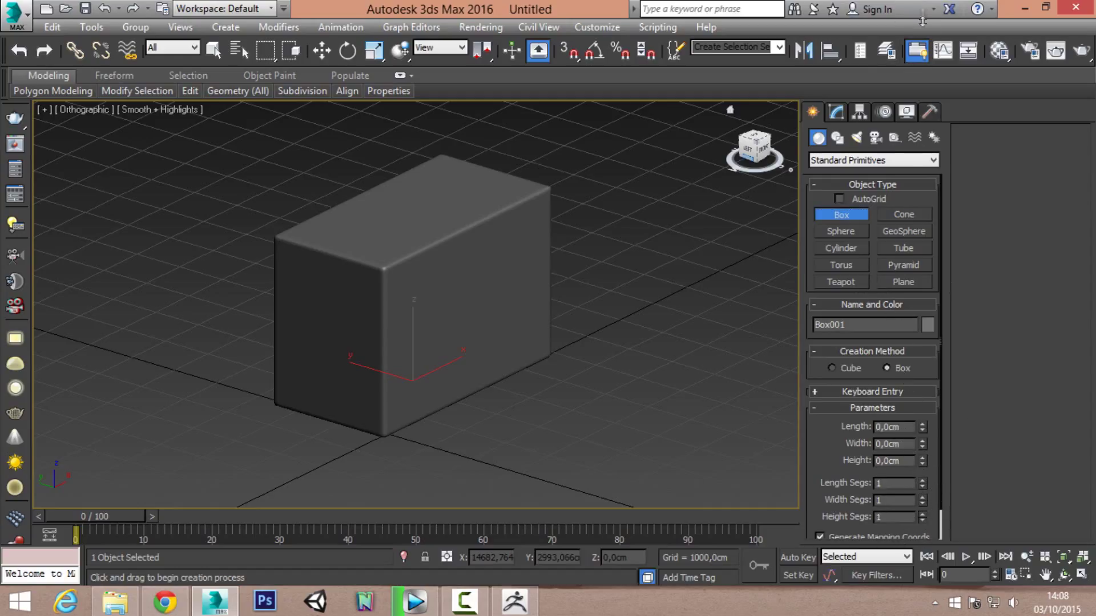
key("t")
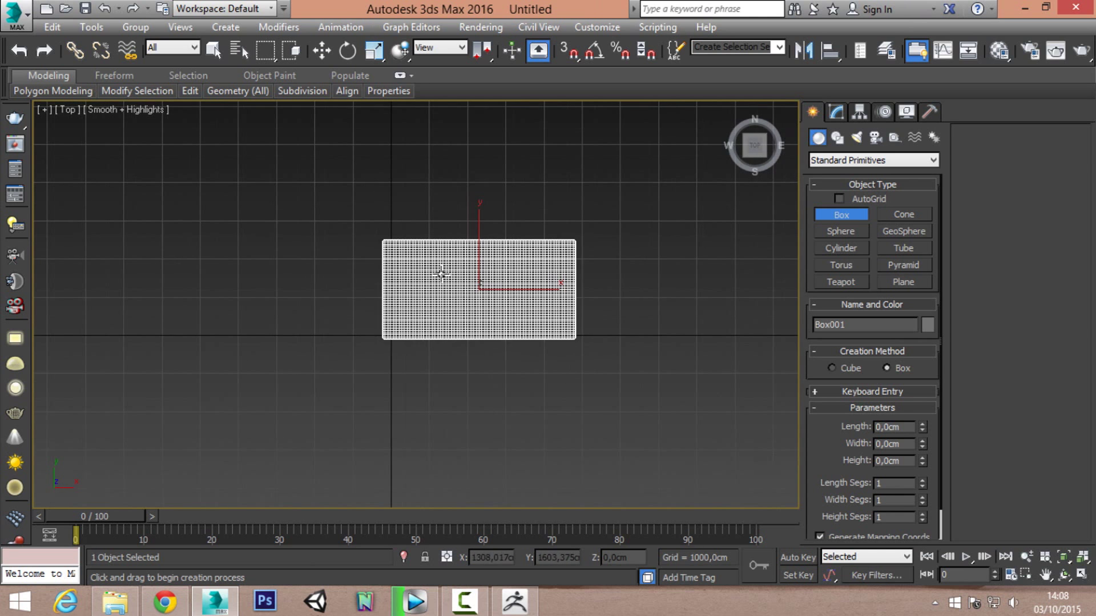
key("F3")
scroll(381, 248, "up", 3)
middle_click_drag(388, 231, 222, 246)
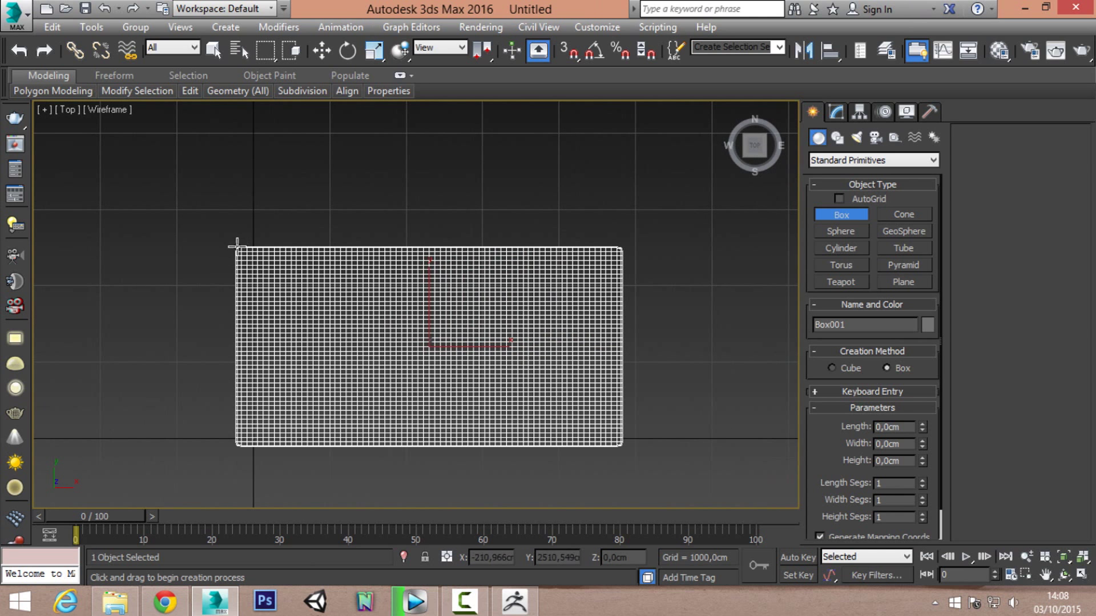
- Draw Box002 around the high-poly box, about 2637 × 5073 × 3421 cm
mouse_move(235, 246)
left_mouse_down()
mouse_move(557, 448)
mouse_move(623, 447)
left_mouse_up()
key("f")
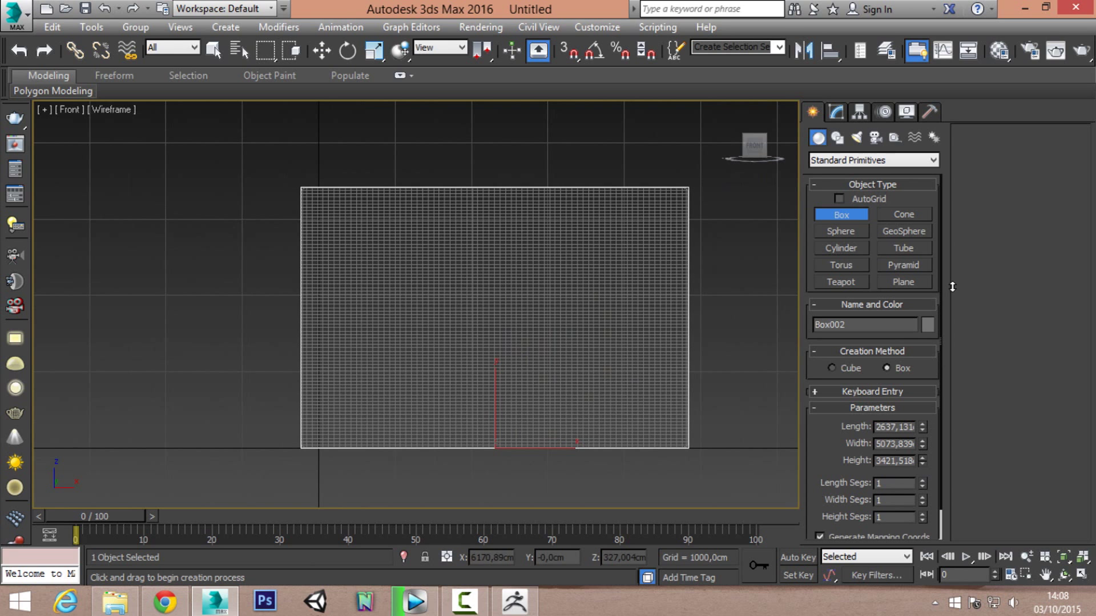
left_click(714, 276)
key("F3")
mouse_move(577, 276)
middle_mouse_down("alt")
mouse_move(489, 284)
mouse_move(633, 350)
mouse_move(577, 328)
middle_mouse_up("alt")
key("w")
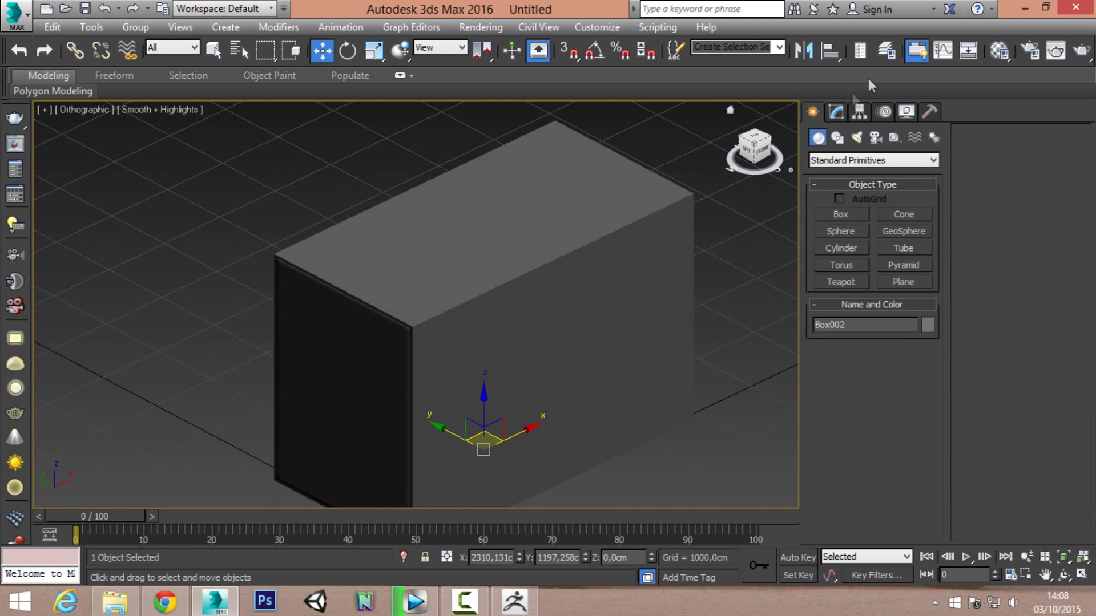
- Convert Box002 to an Editable Poly
left_click(836, 112)
right_click(429, 186)
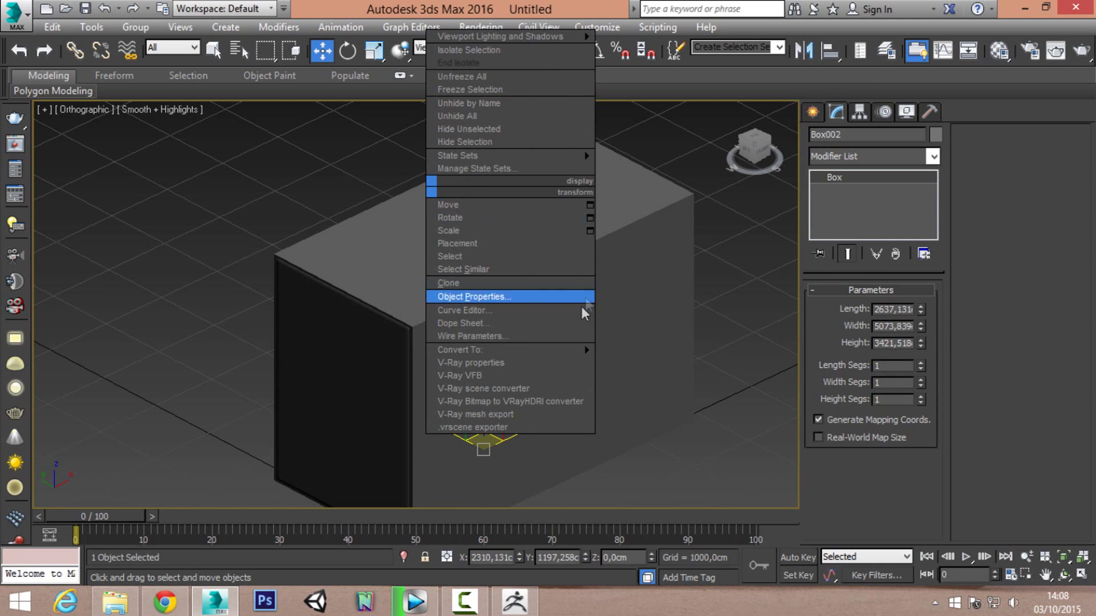
left_click(650, 363)
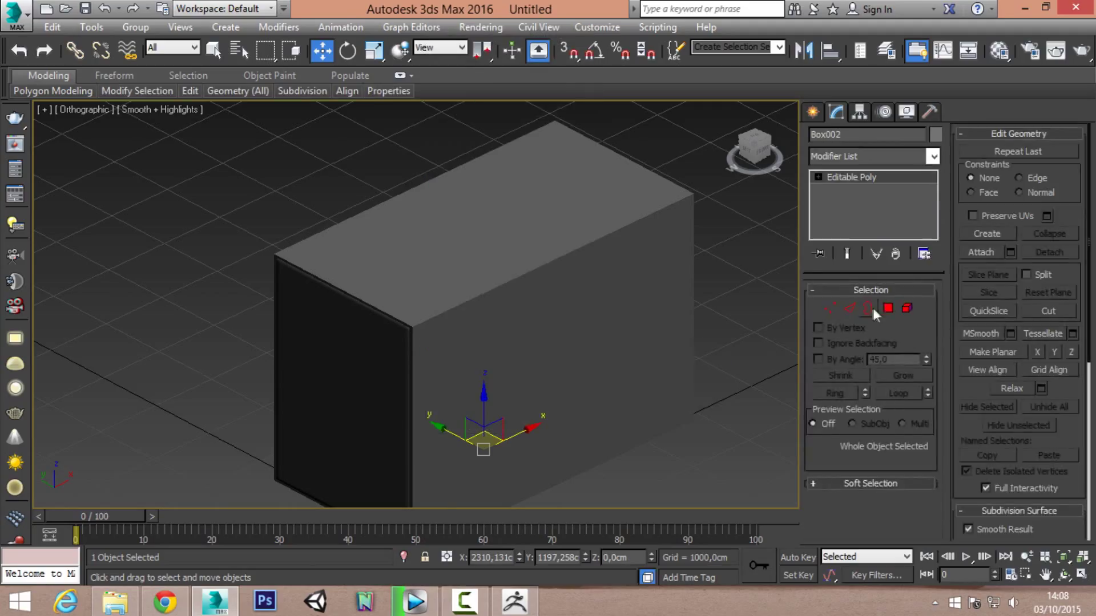
key("4")
left_click(369, 348)
scroll(319, 331, "up", 4)
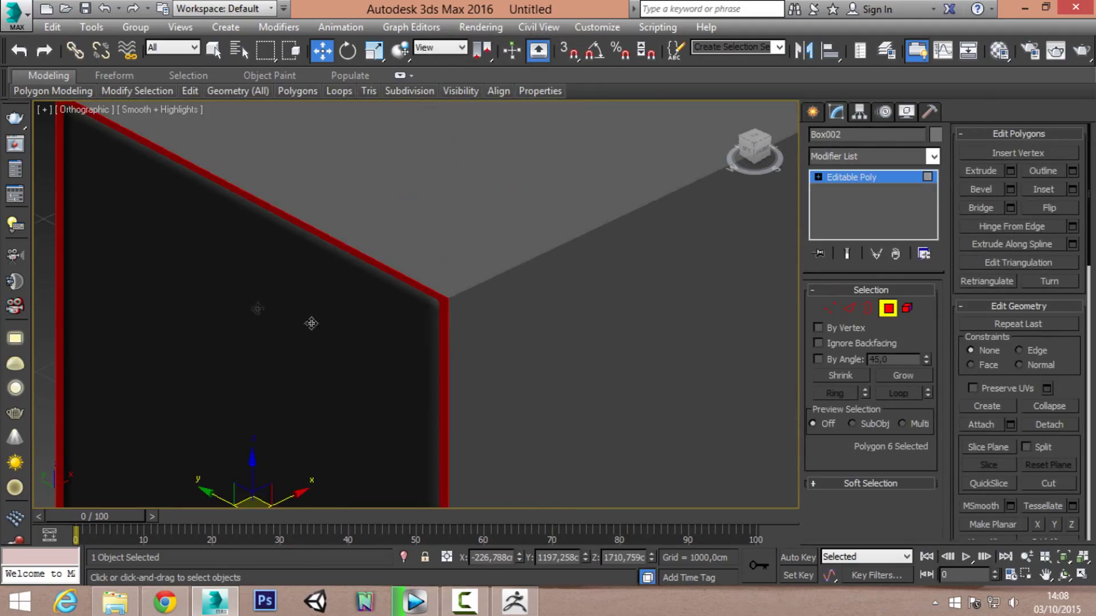
left_click_drag(289, 503, 287, 501)
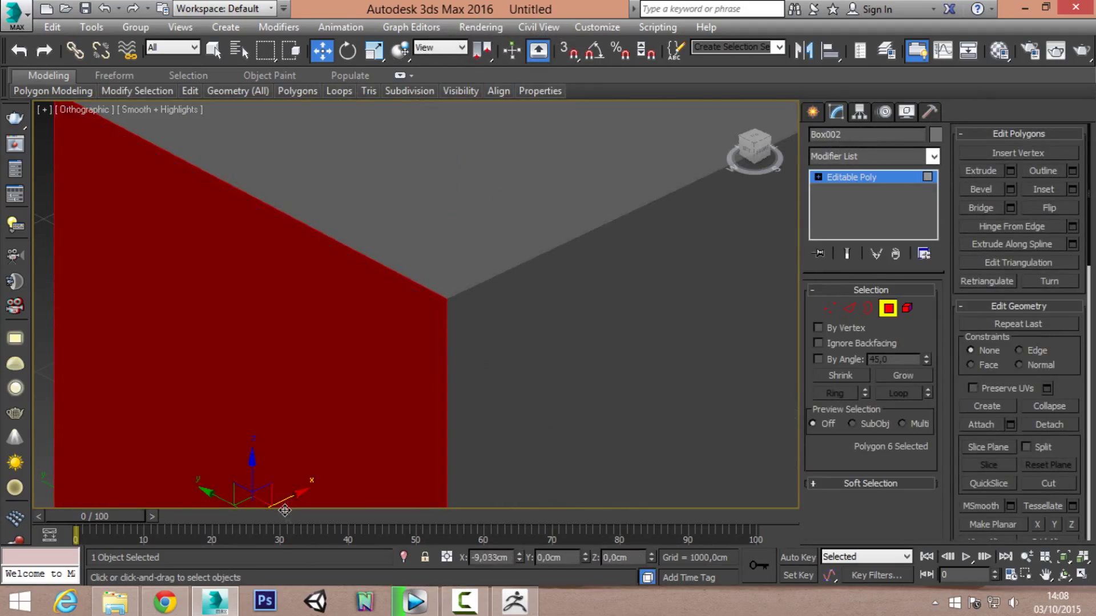
scroll(509, 399, "down", 5)
scroll(477, 326, "down", 3)
mouse_move(477, 326)
middle_mouse_down()
mouse_move(551, 167)
mouse_move(687, 206)
middle_mouse_up()
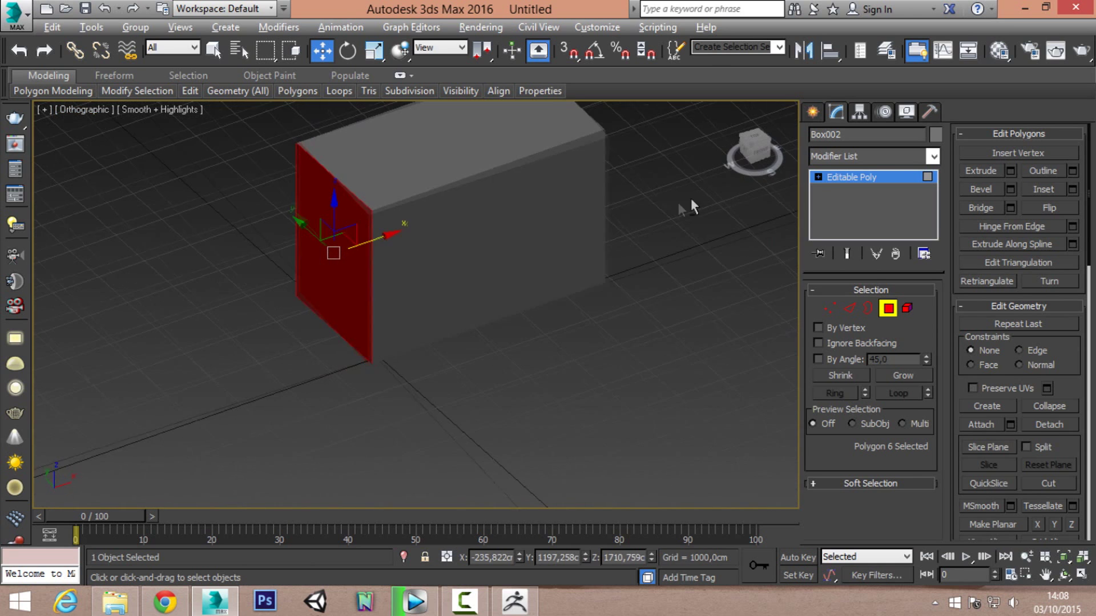
- Select all twelve edges of Box002 in Edge mode
left_click(850, 308)
middle_click_drag(676, 274, 598, 431)
left_click_drag(681, 407, 170, 171)
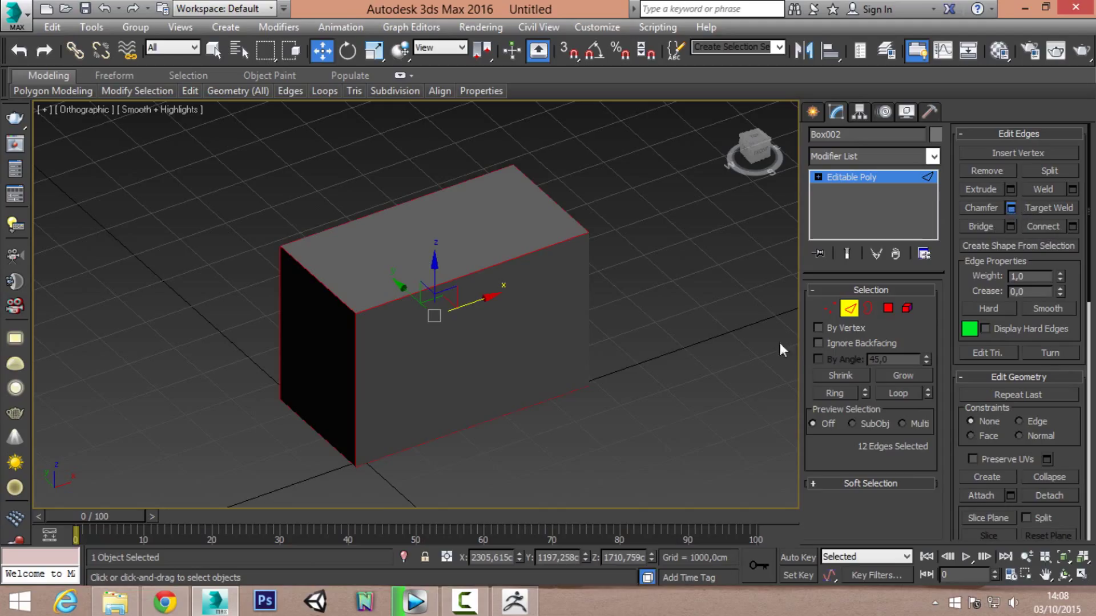
scroll(331, 362, "up", 3)
scroll(353, 342, "up", 3)
scroll(379, 334, "up", 1)
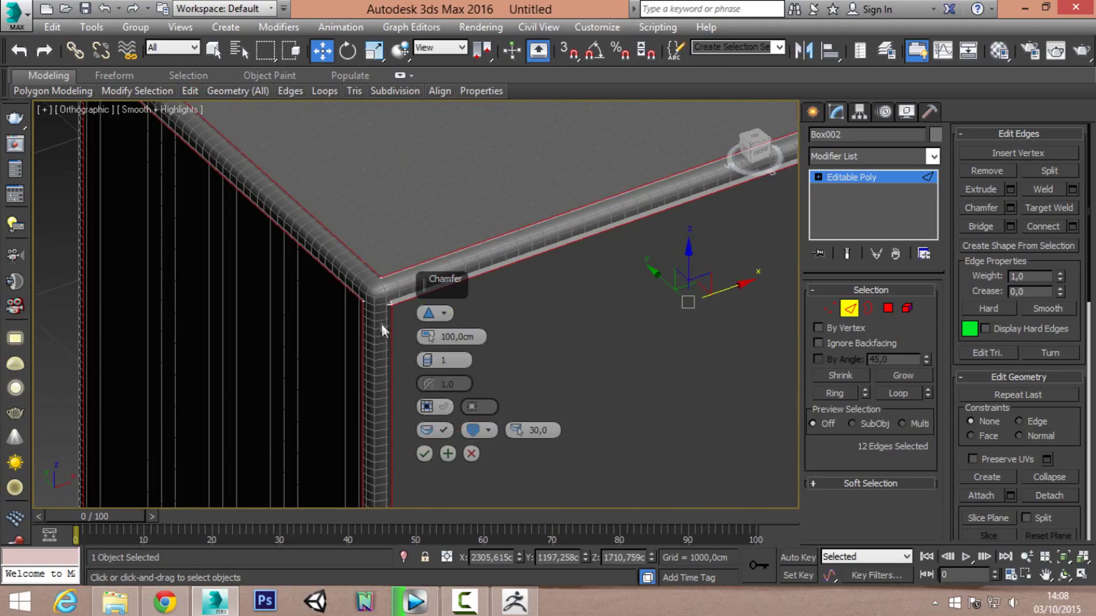
key("F4")
- Chamfer the edges with more segments and a smaller amount for rounded corners
right_click(345, 338)
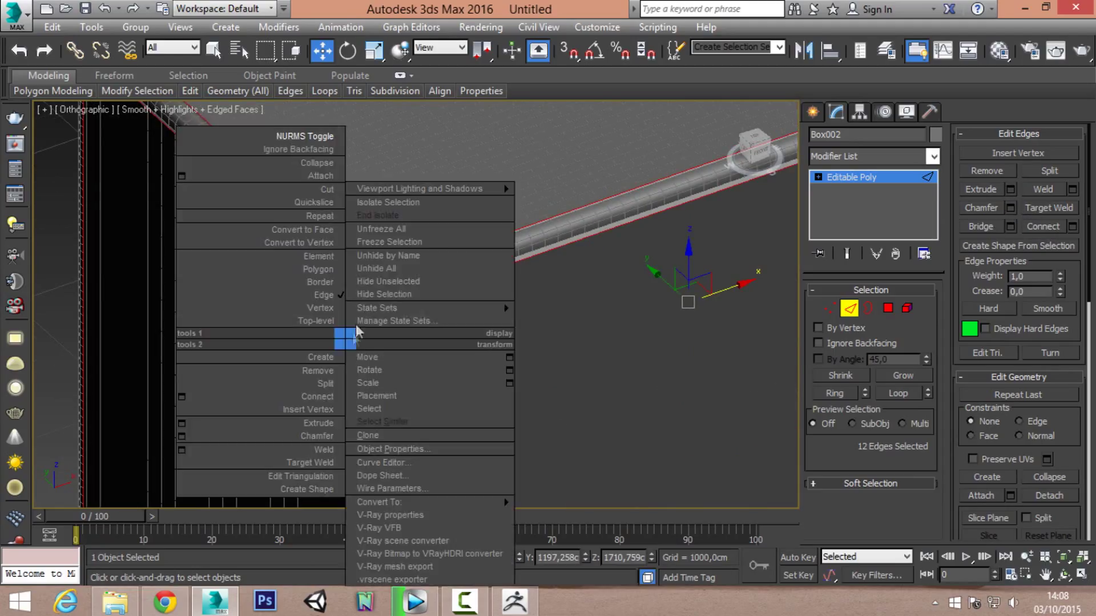
left_click(450, 282)
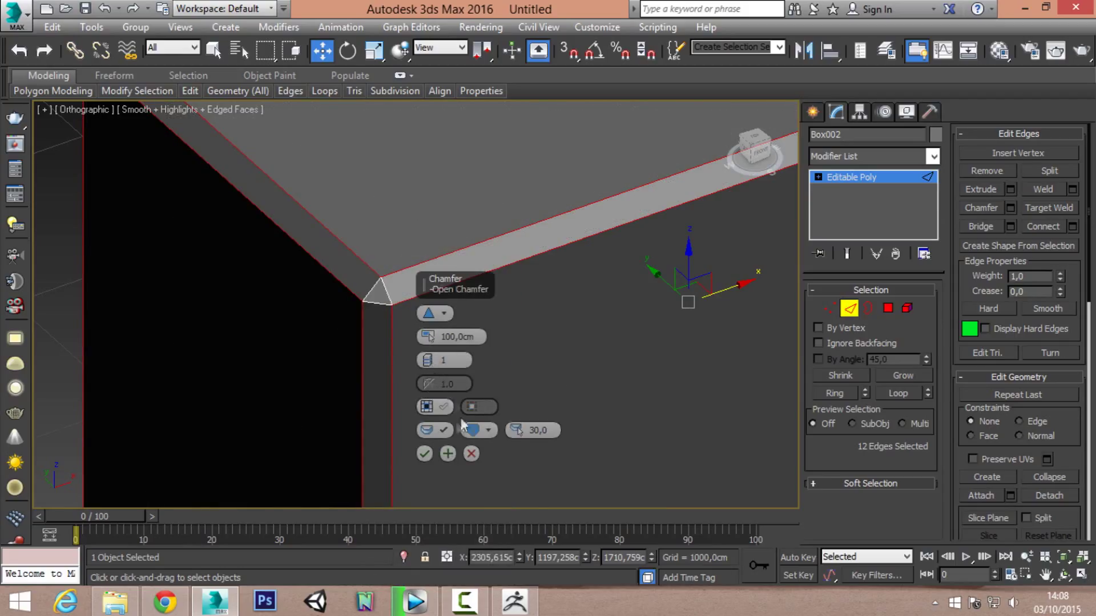
mouse_move(428, 360)
left_mouse_down()
mouse_move(396, 357)
mouse_move(431, 354)
left_mouse_up()
right_click(355, 339)
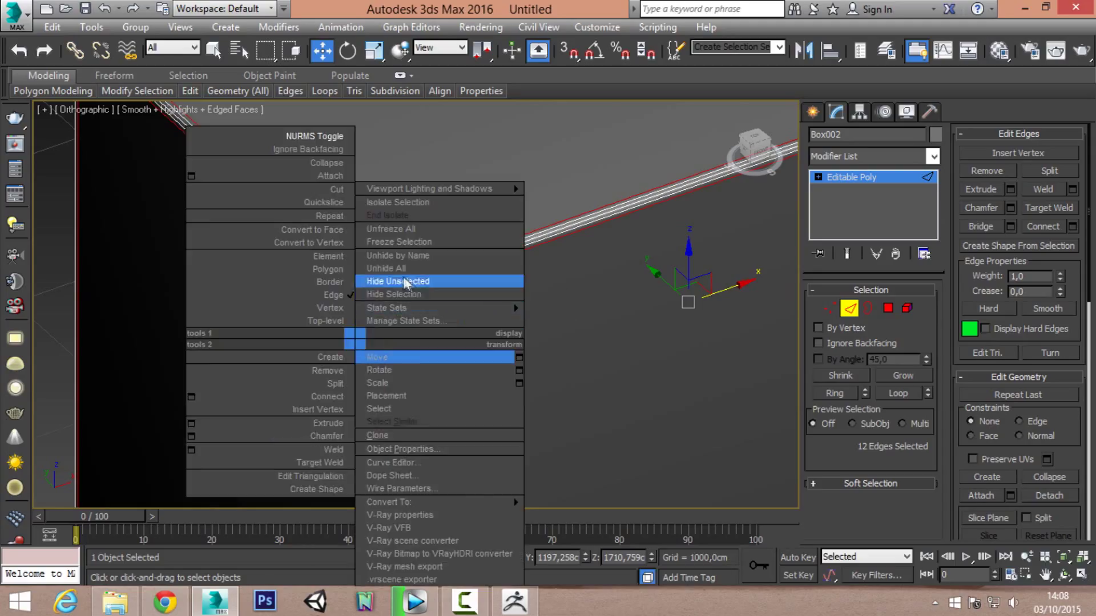
left_click(405, 281)
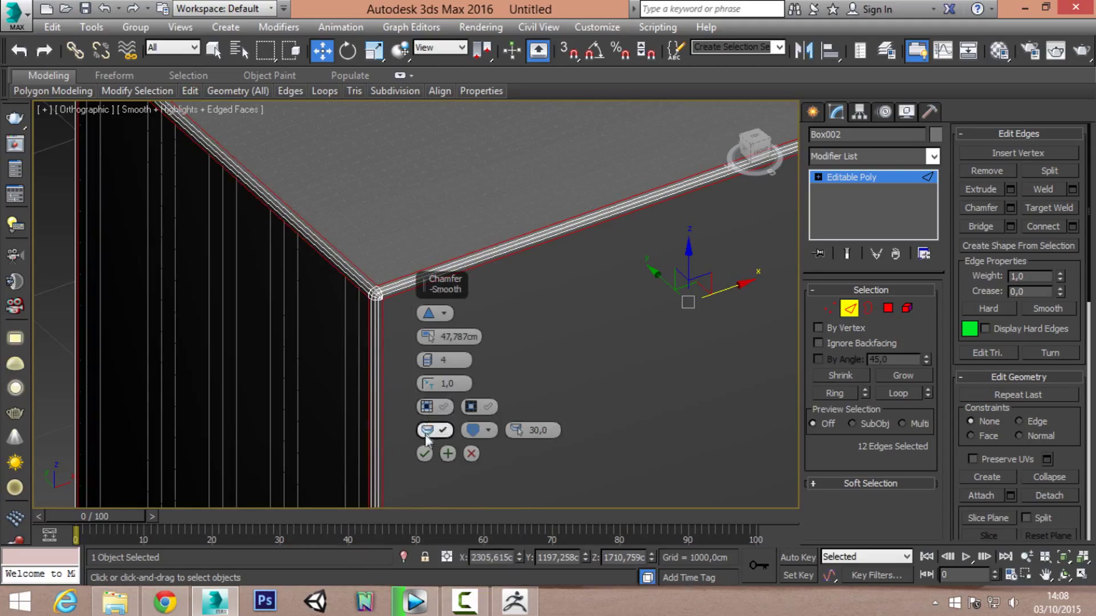
left_click(424, 454)
left_click(813, 112)
- Move the chamfered Box002 aside, away from the high-poly box
key("F4")
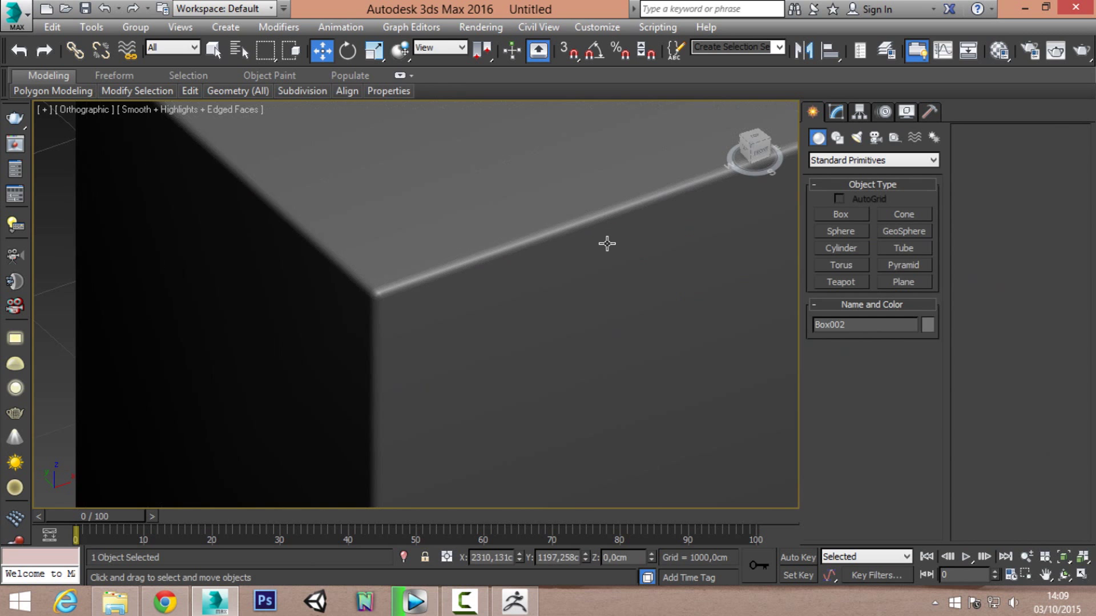
scroll(606, 242, "down", 3)
scroll(501, 287, "down", 5)
left_click_drag(661, 342, 722, 320)
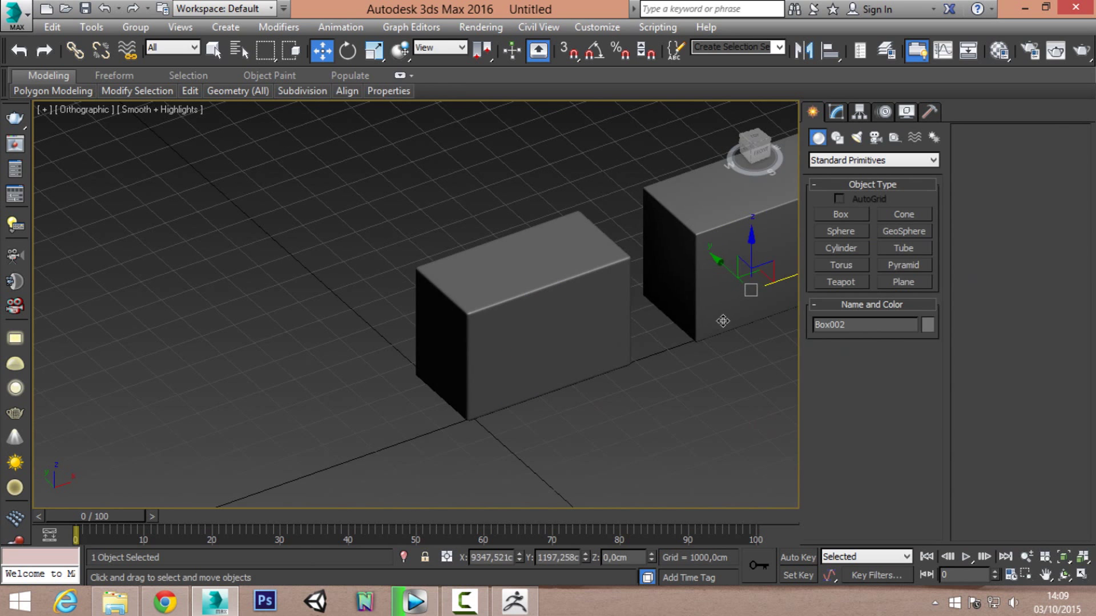
scroll(457, 320, "up", 3)
scroll(261, 262, "up", 3)
scroll(311, 268, "up", 3)
- Delete the dense high-poly box and reselect Box002
key("F4")
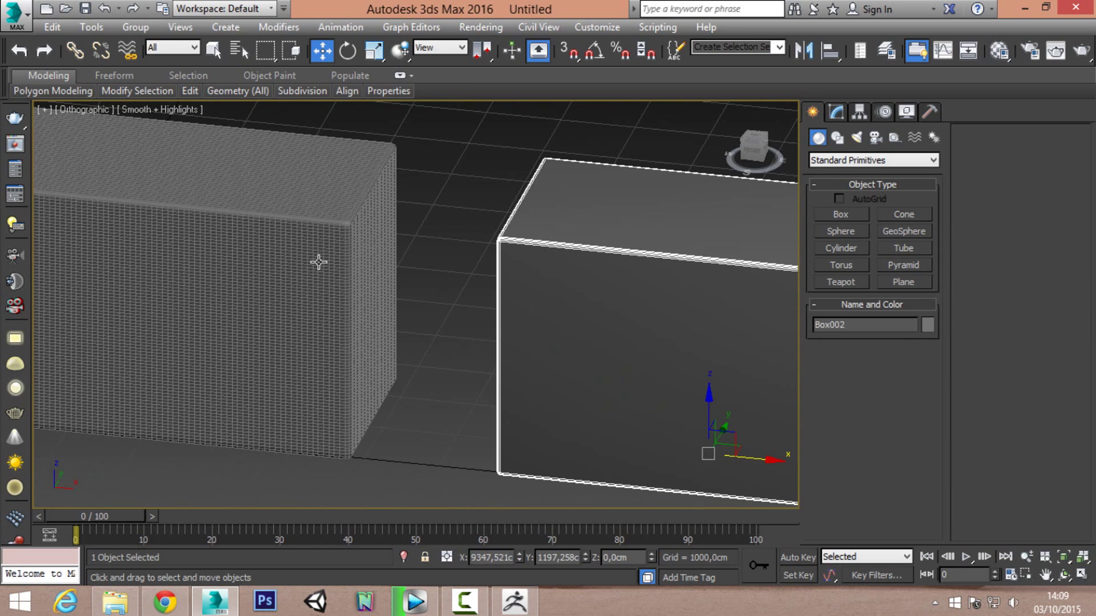
left_click(360, 276)
key("Delete")
left_click(514, 276)
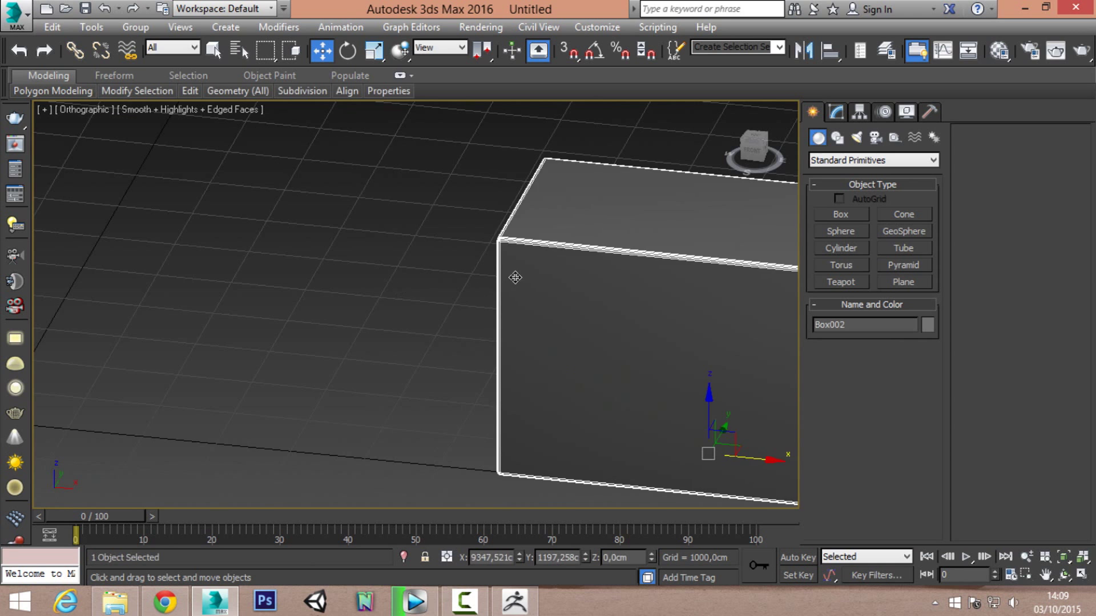
- Move Box002 back into place at X 2498.858 cm
scroll(609, 384, "down", 4)
right_click(322, 50)
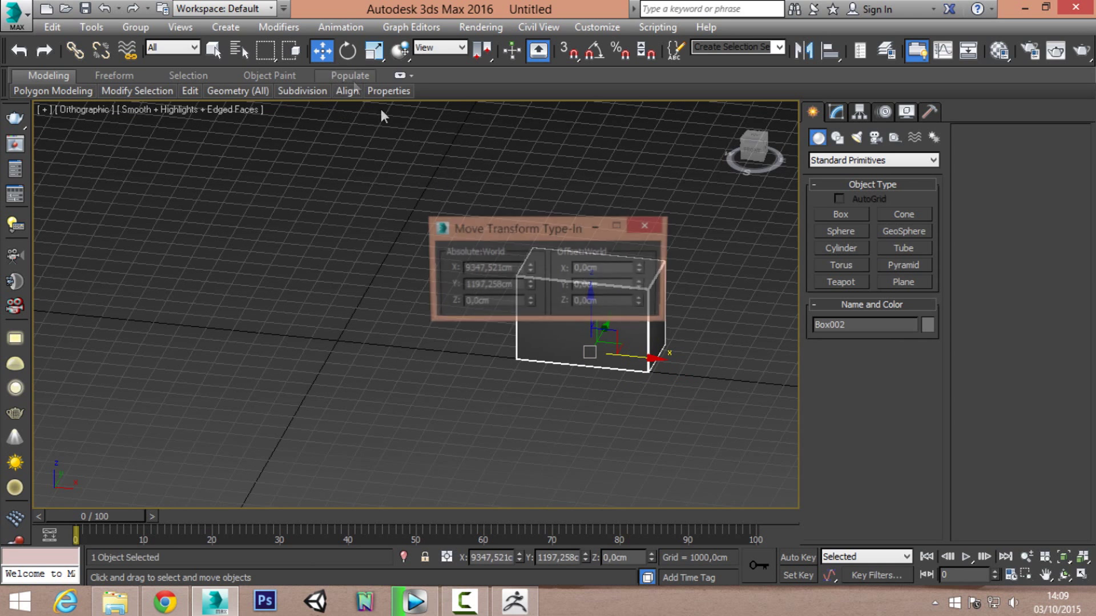
left_click(646, 225)
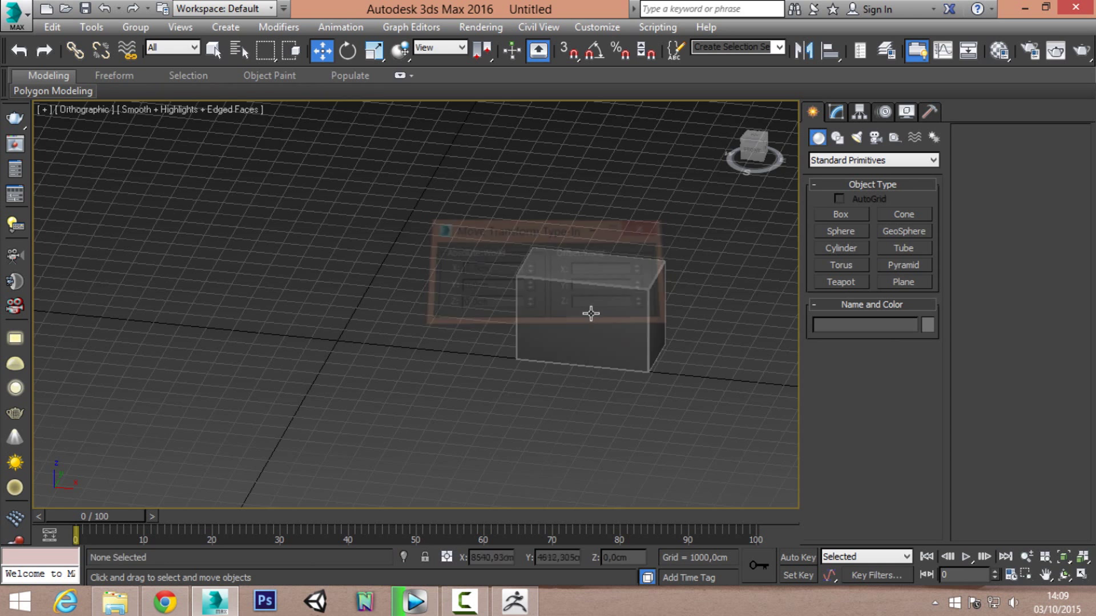
left_click_drag(640, 352, 471, 329)
scroll(471, 329, "up", 2)
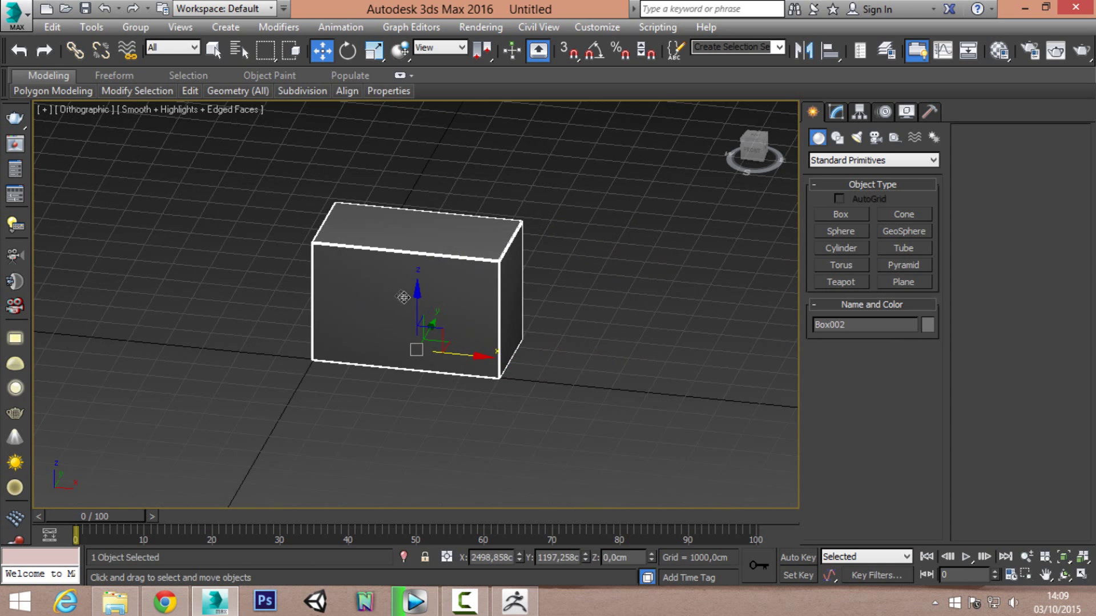
middle_click_drag(471, 329, 405, 283, "alt")
scroll(405, 283, "up", 5)
scroll(405, 283, "down", 5)
key("F4")
scroll(405, 283, "down", 1)
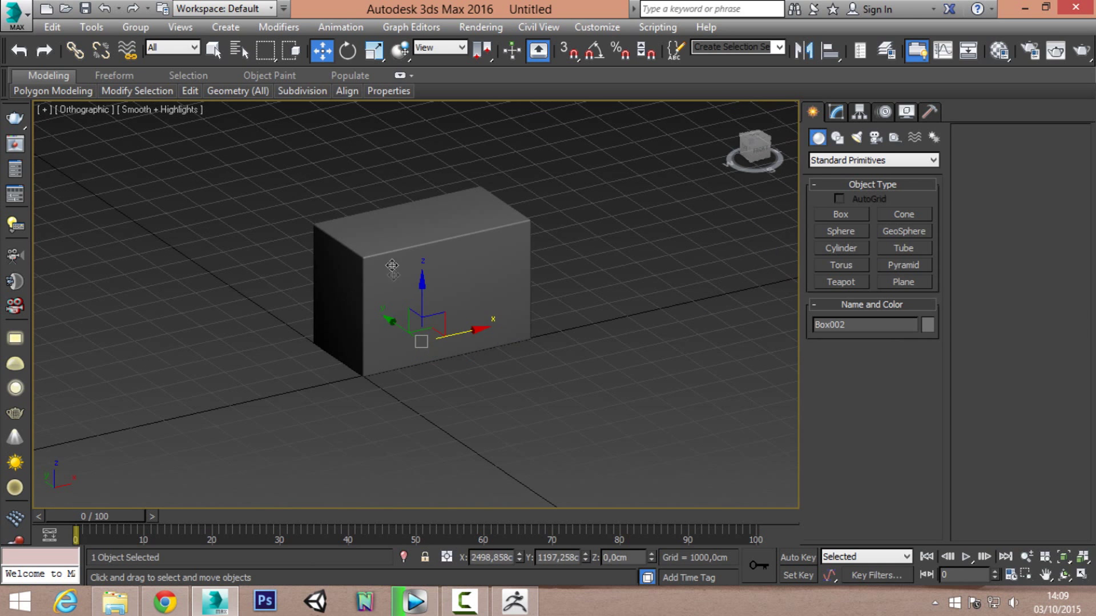
- Import PM3D_Box.OBJ from the desktop, accepting the OBJ import options
left_click(23, 24)
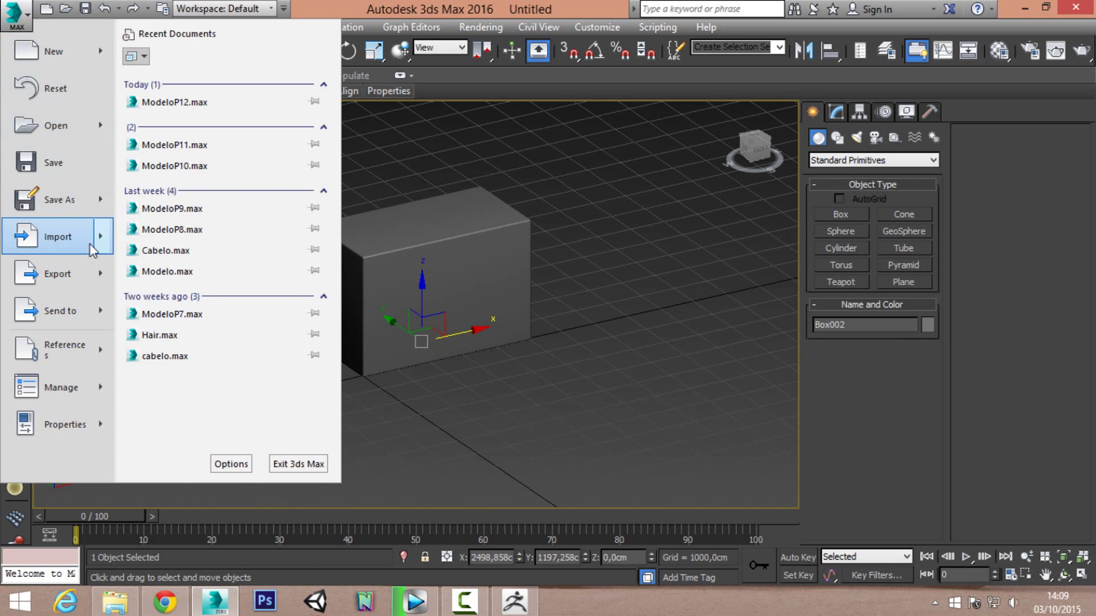
mouse_move(58, 236)
left_click(187, 90)
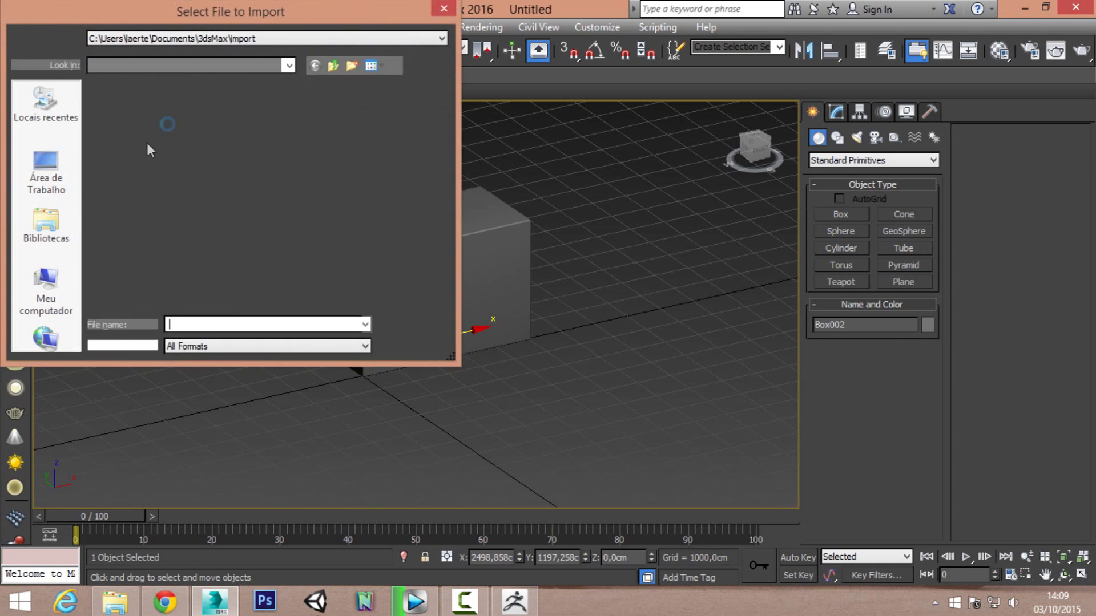
left_click(62, 168)
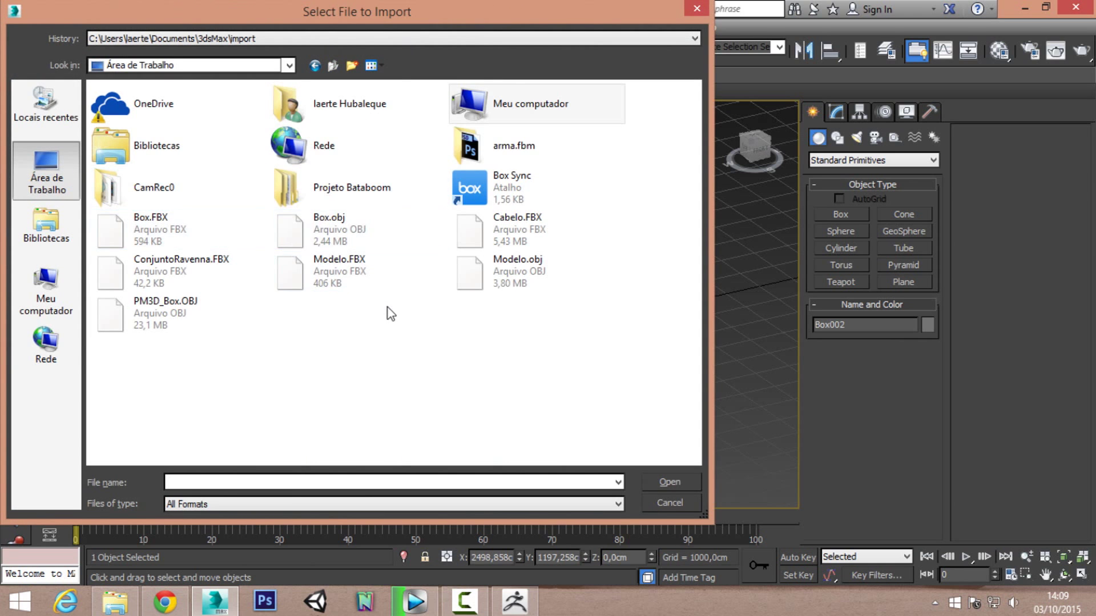
double_click(169, 317)
left_click(417, 576)
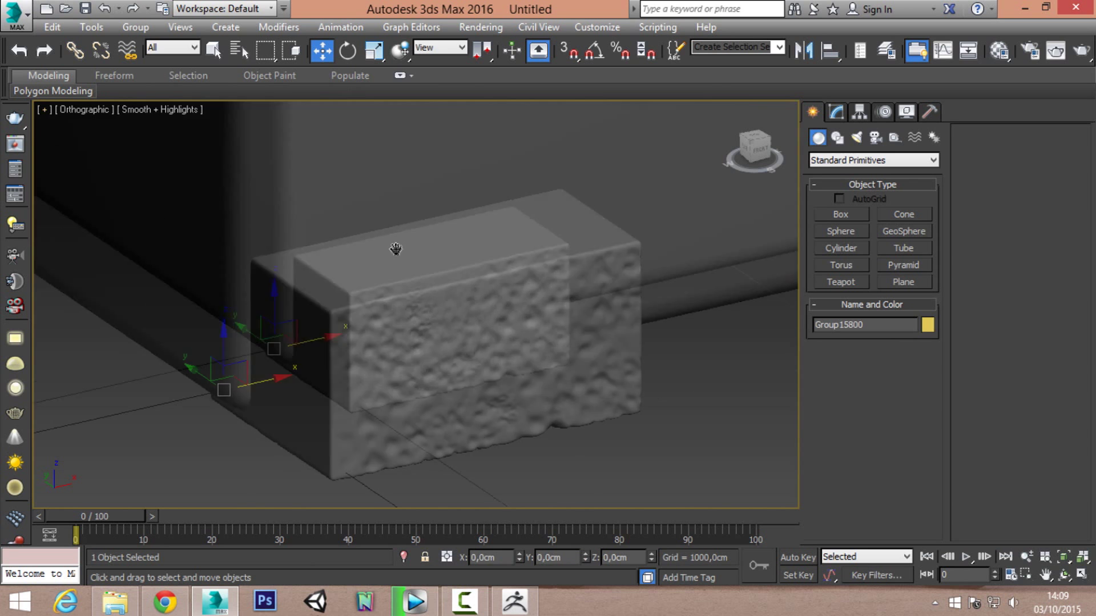
- Zoom out to bring the large Box002 into view and select it
scroll(452, 195, "down", 5)
scroll(453, 195, "down", 5)
middle_click_drag(452, 195, 452, 367)
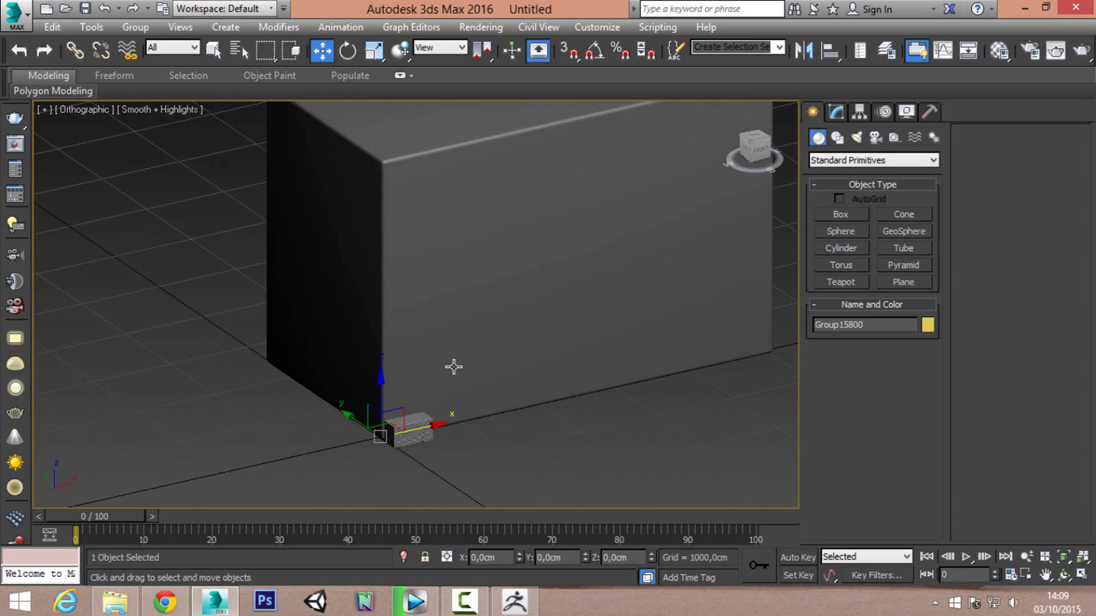
scroll(453, 367, "down", 5)
scroll(455, 377, "up", 3)
scroll(457, 385, "up", 5)
scroll(457, 386, "up", 2)
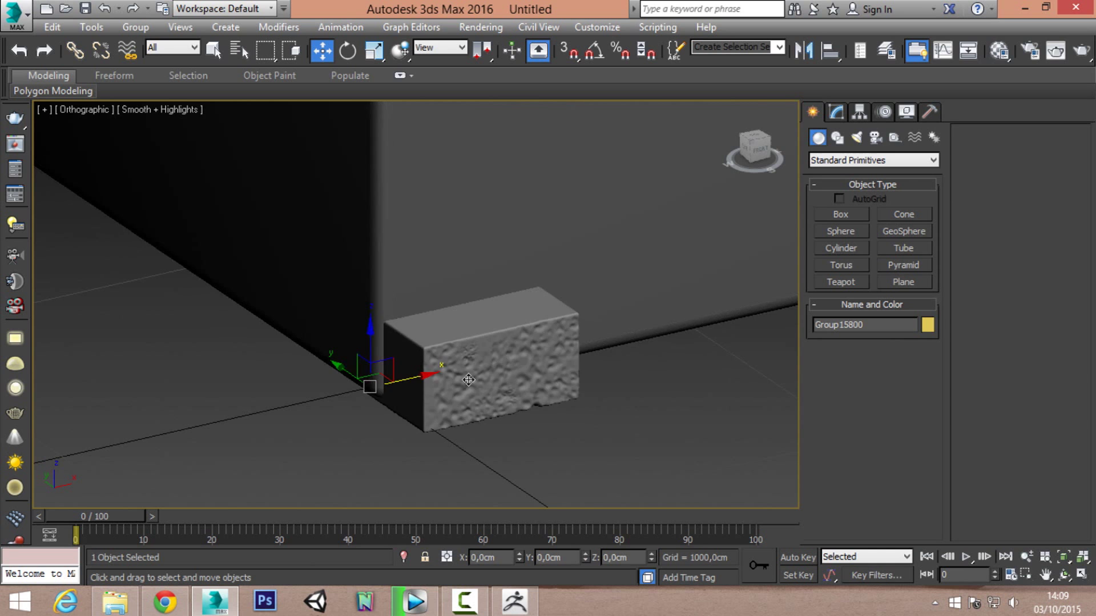
scroll(456, 371, "down", 2)
scroll(482, 268, "down", 4)
left_click(496, 200)
- Scale Box002 down to about 24% and move it over the textured box in Front view
key("r")
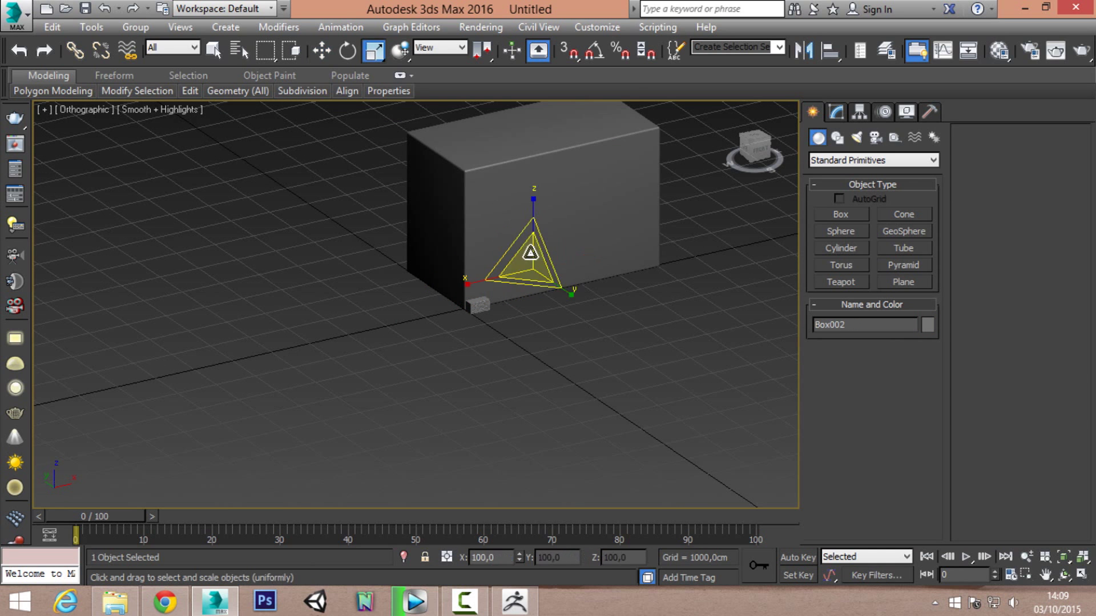
left_click_drag(528, 256, 609, 565)
key("f")
scroll(490, 268, "up", 3)
scroll(542, 274, "up", 2)
key("w")
left_click_drag(554, 278, 208, 288)
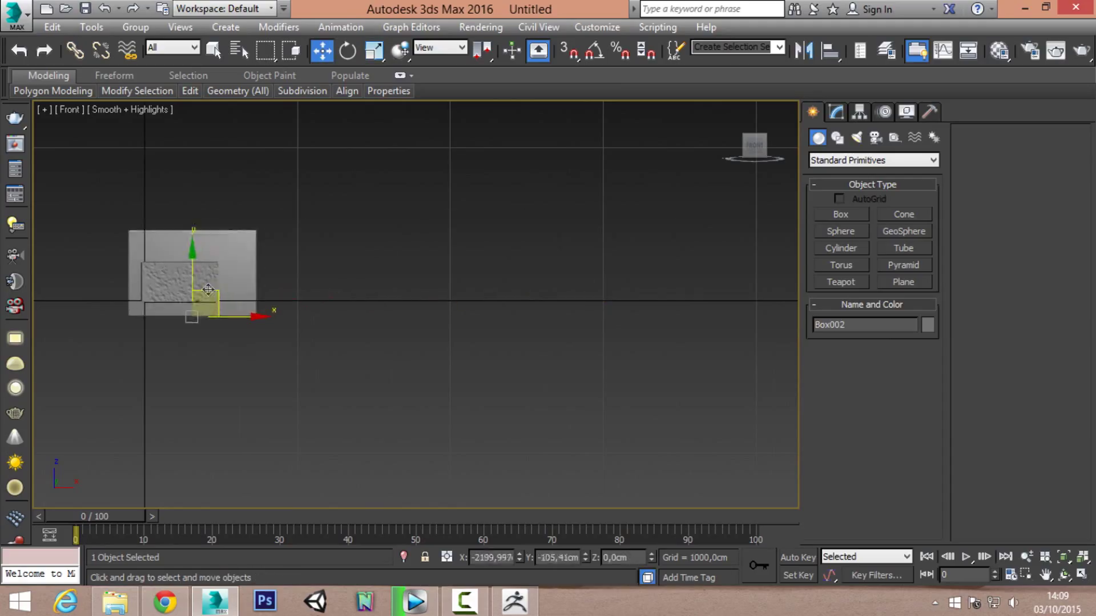
scroll(161, 290, "up", 3)
middle_click_drag(161, 290, 358, 303)
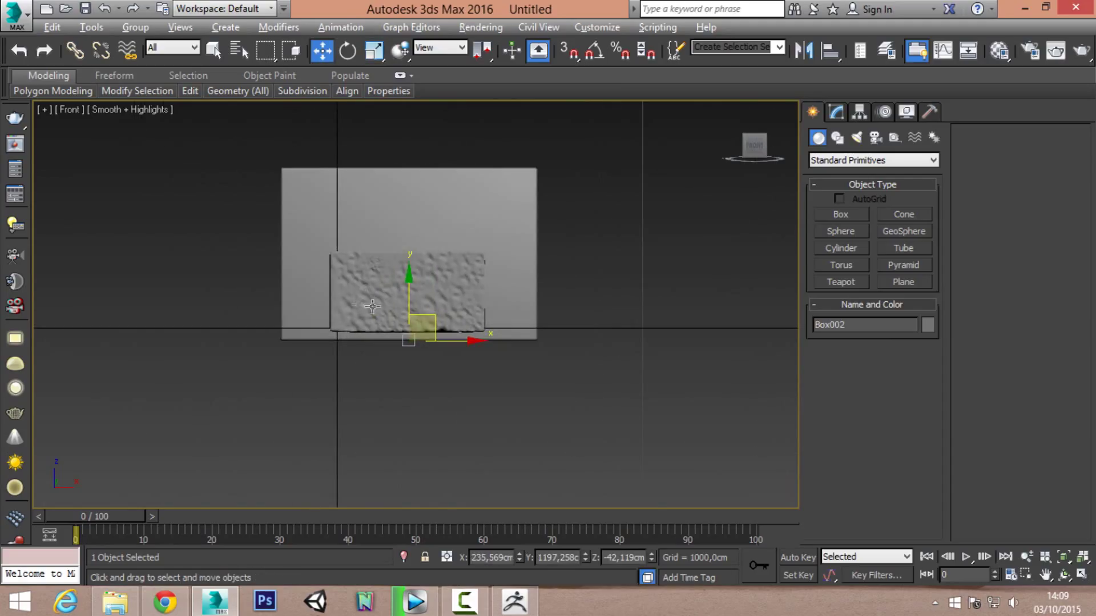
- Make Box002 see-through, shrink it to match, and slide it beside the textured box
key("alt+x")
scroll(373, 291, "up", 3)
key("r")
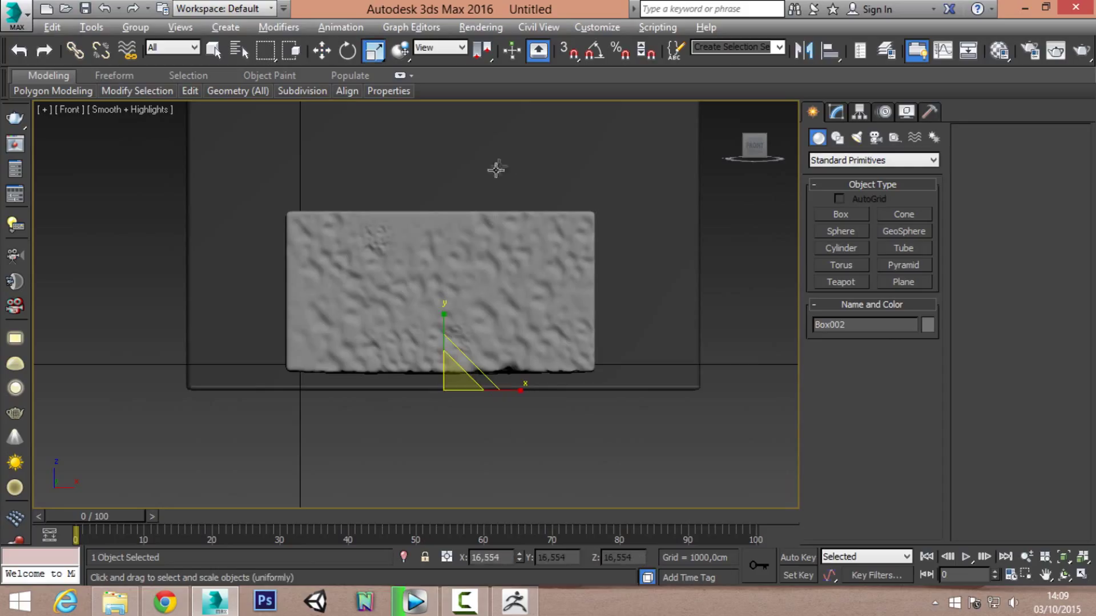
left_click_drag(440, 406, 470, 436)
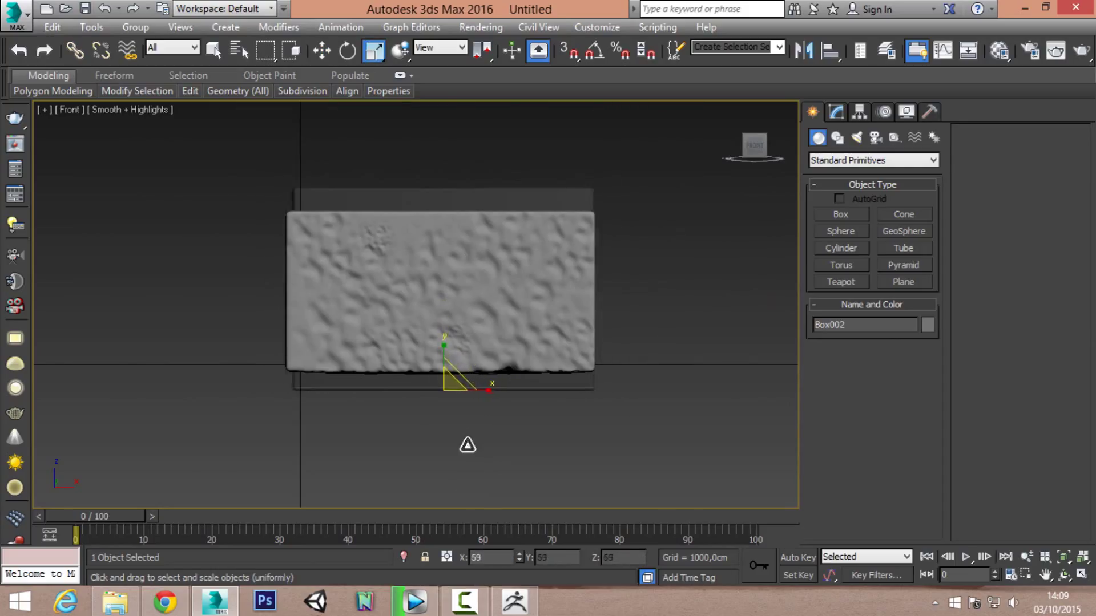
key("w")
left_click_drag(464, 364, 465, 347)
mouse_move(442, 338)
middle_mouse_down("alt")
mouse_move(600, 379)
mouse_move(367, 299)
mouse_move(224, 279)
middle_mouse_up("alt")
left_click_drag(224, 280, 512, 316)
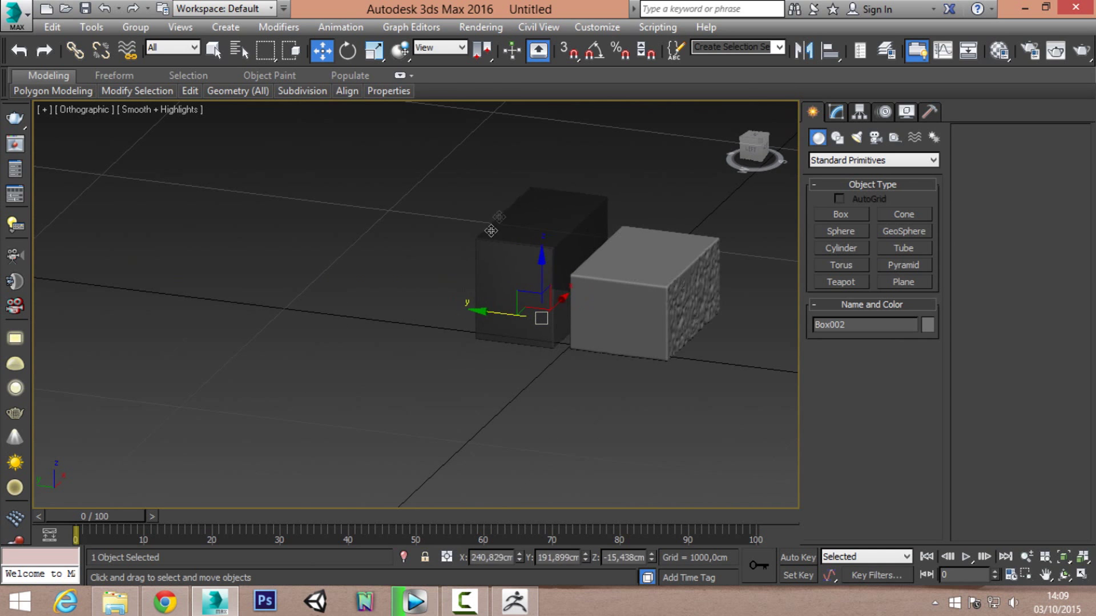
key("e")
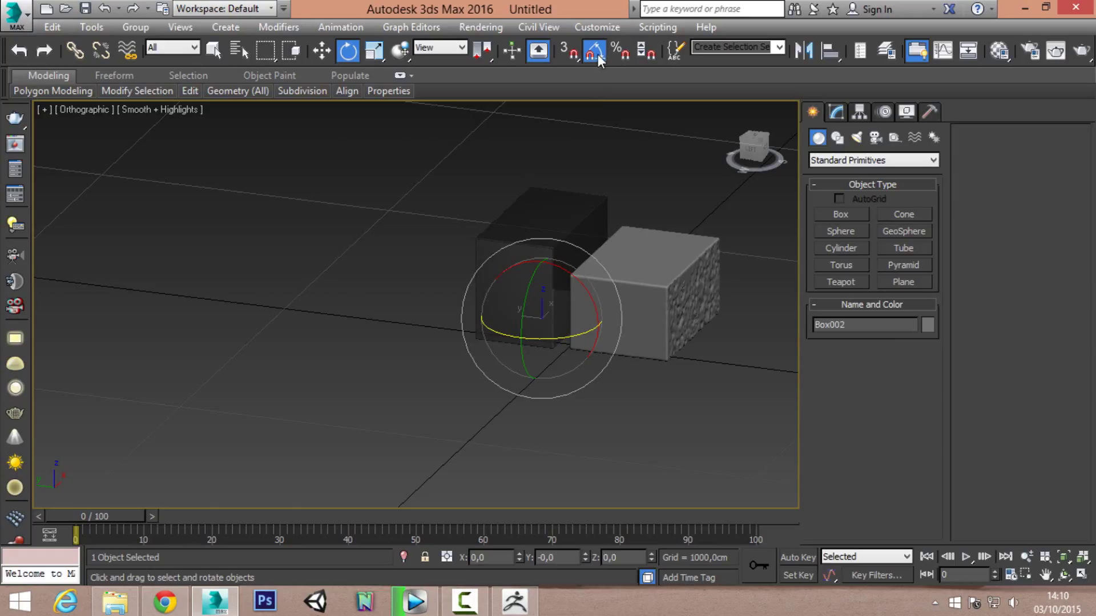
- Rotate Box002 -90° on X and move it to overlap the textured box in Left view
left_click_drag(572, 268, 506, 242)
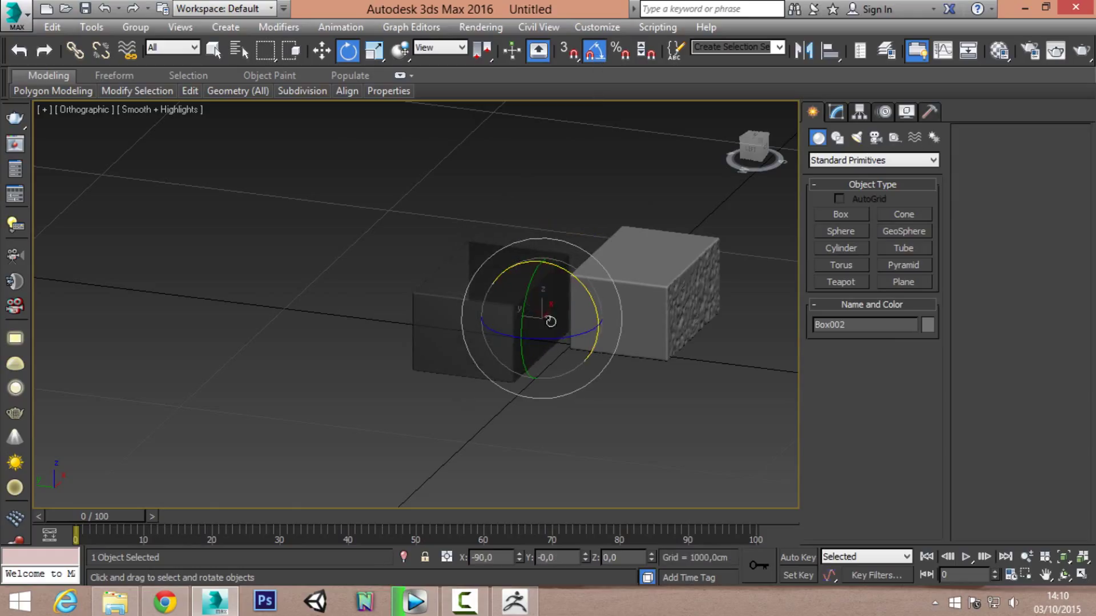
key("l")
key("w")
mouse_move(484, 465)
middle_mouse_down()
mouse_move(365, 389)
mouse_move(280, 353)
middle_mouse_up()
left_click_drag(282, 363, 440, 338)
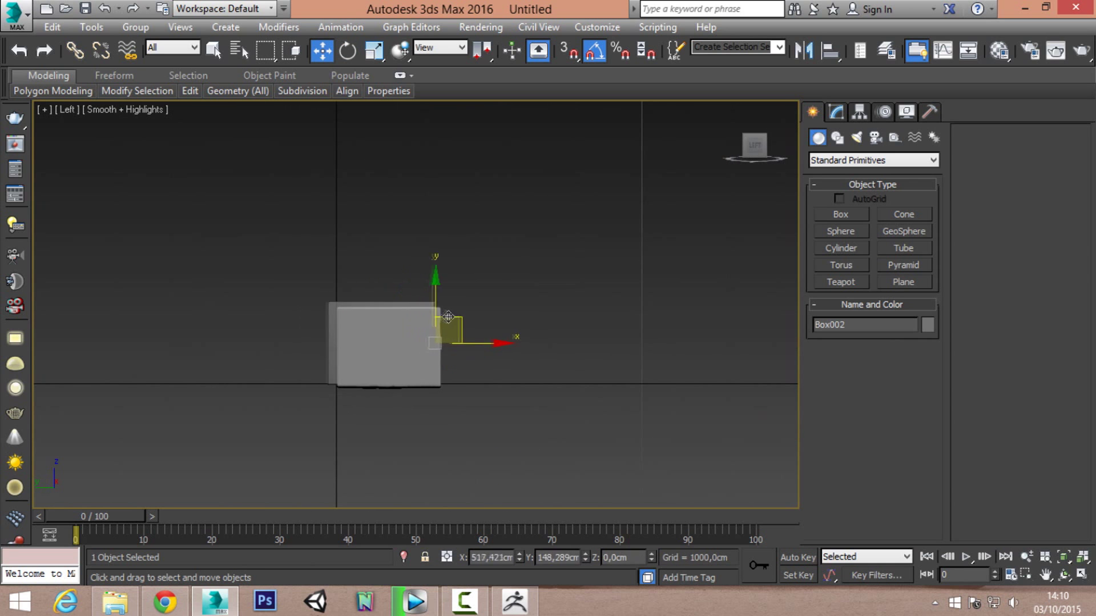
key("F3")
scroll(431, 354, "up", 4)
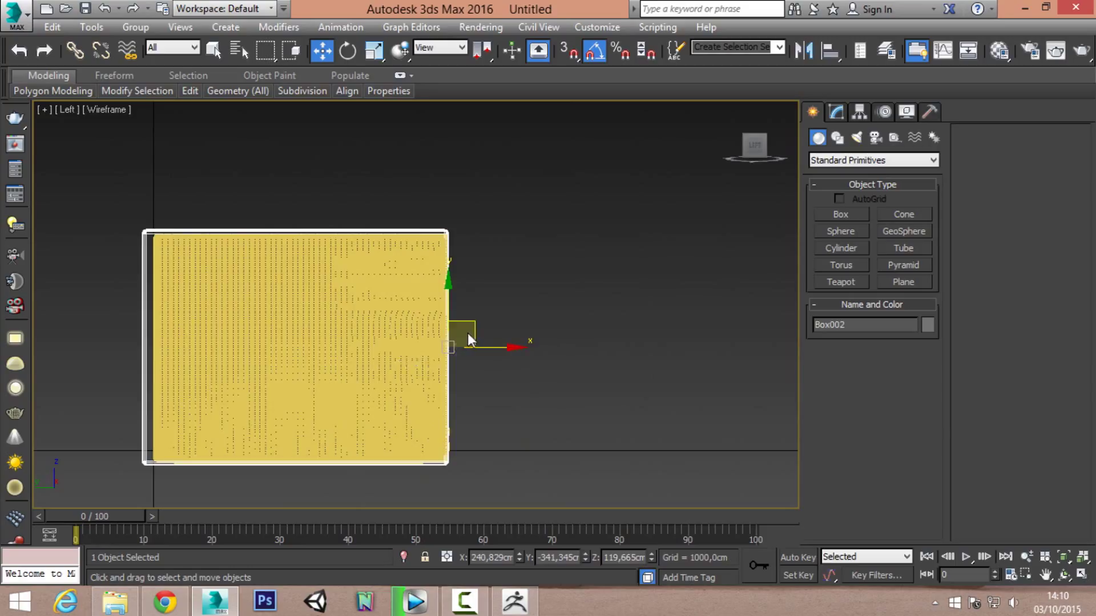
key("F3")
- Nudge and slightly shrink Box002 to fit the textured box, then check it from Front view
left_click_drag(468, 339, 474, 319)
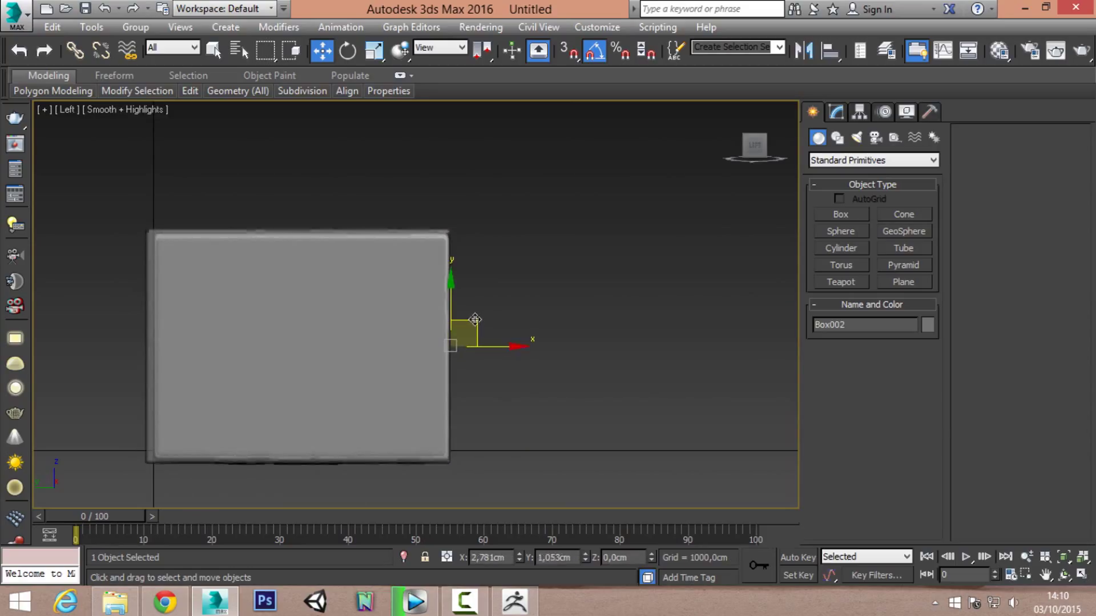
key("r")
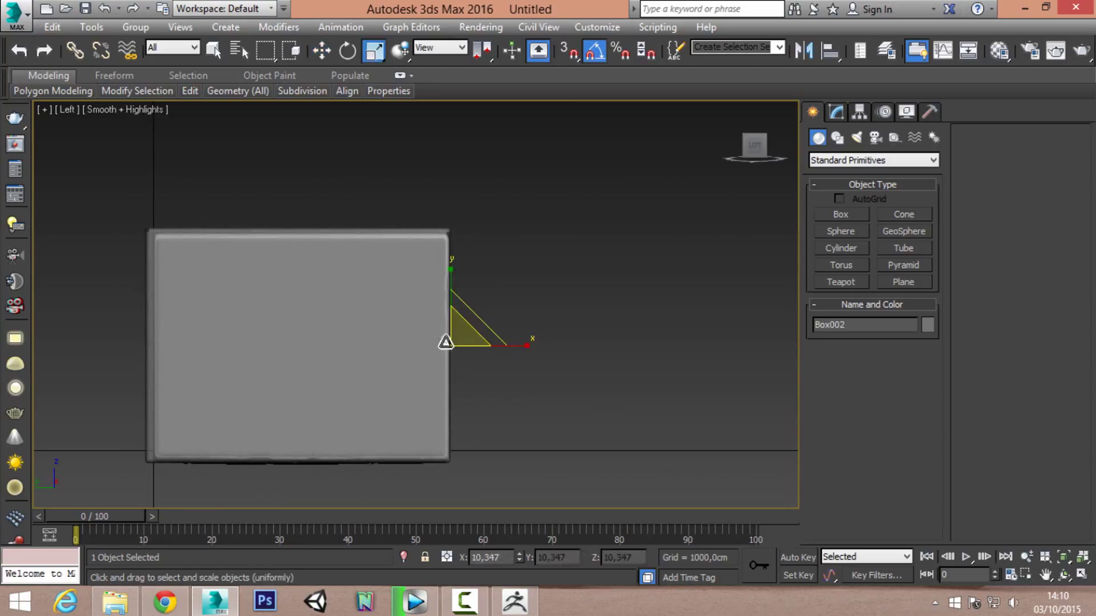
left_click_drag(445, 343, 453, 343)
key("f")
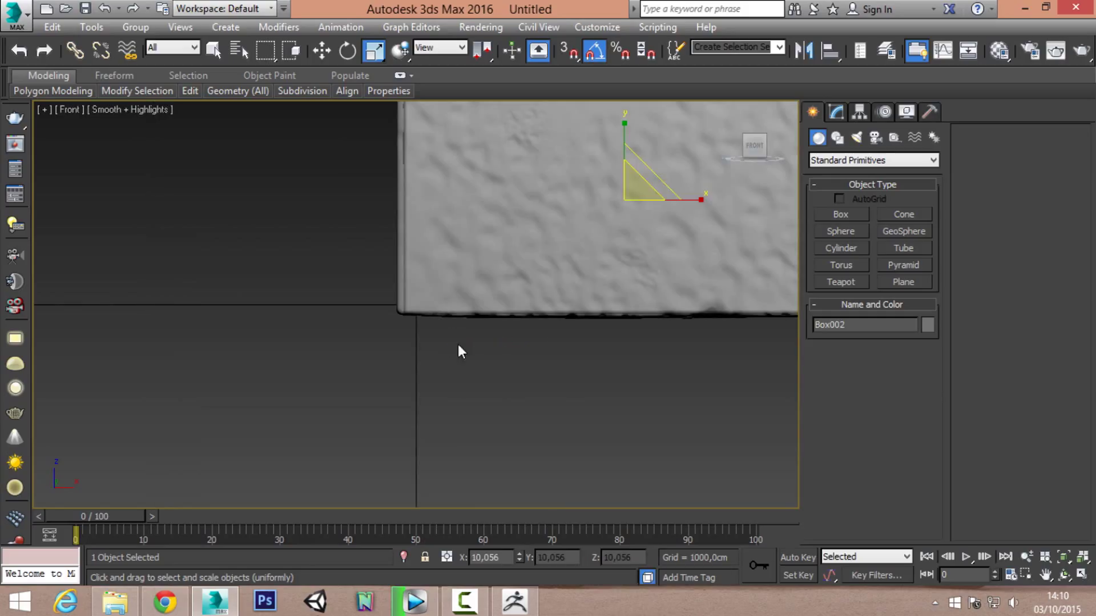
scroll(503, 336, "down", 4)
scroll(551, 302, "up", 4)
key("w")
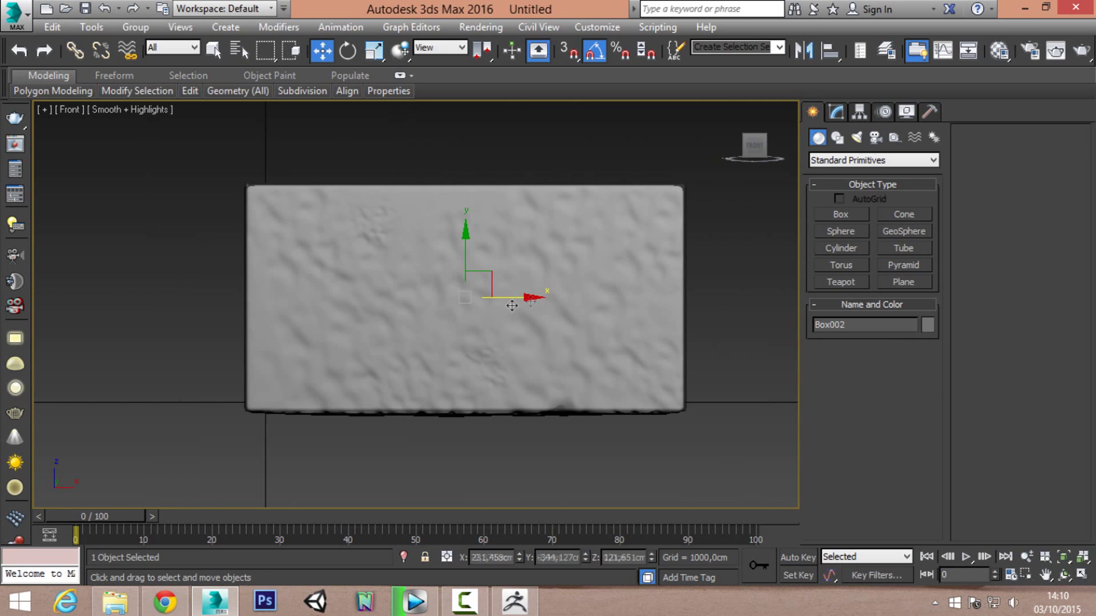
mouse_move(509, 306)
middle_mouse_down("alt")
mouse_move(513, 342)
mouse_move(633, 338)
mouse_move(563, 315)
mouse_move(540, 333)
mouse_move(491, 340)
middle_mouse_up("alt")
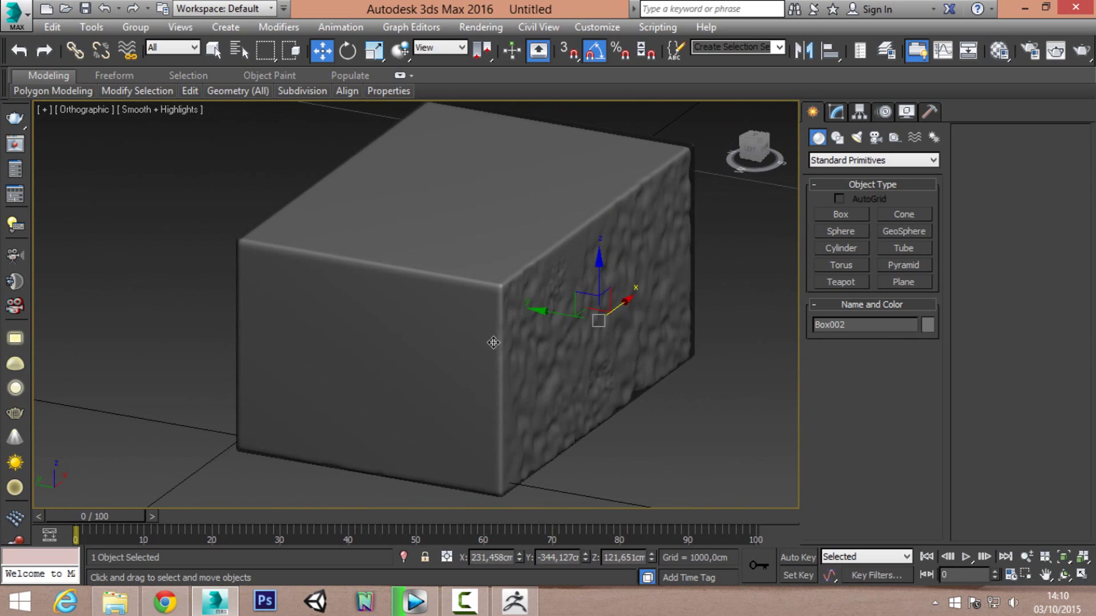
- Rename Box002 to BoxLowPoly
scroll(572, 374, "down", 5)
middle_click_drag(573, 375, 584, 363, "alt")
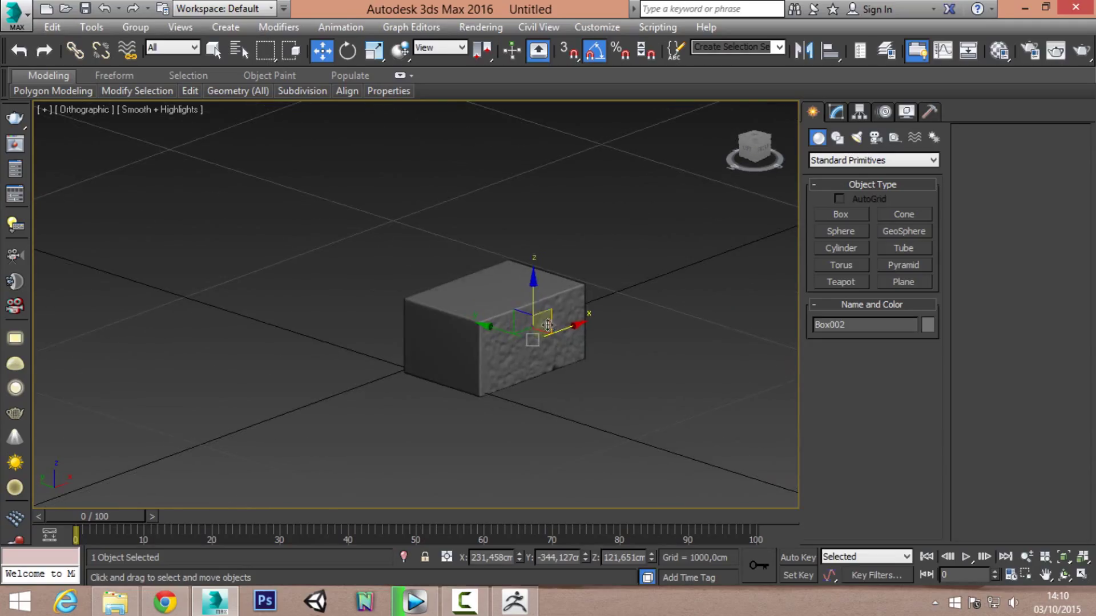
scroll(513, 324, "up", 5)
key("F4")
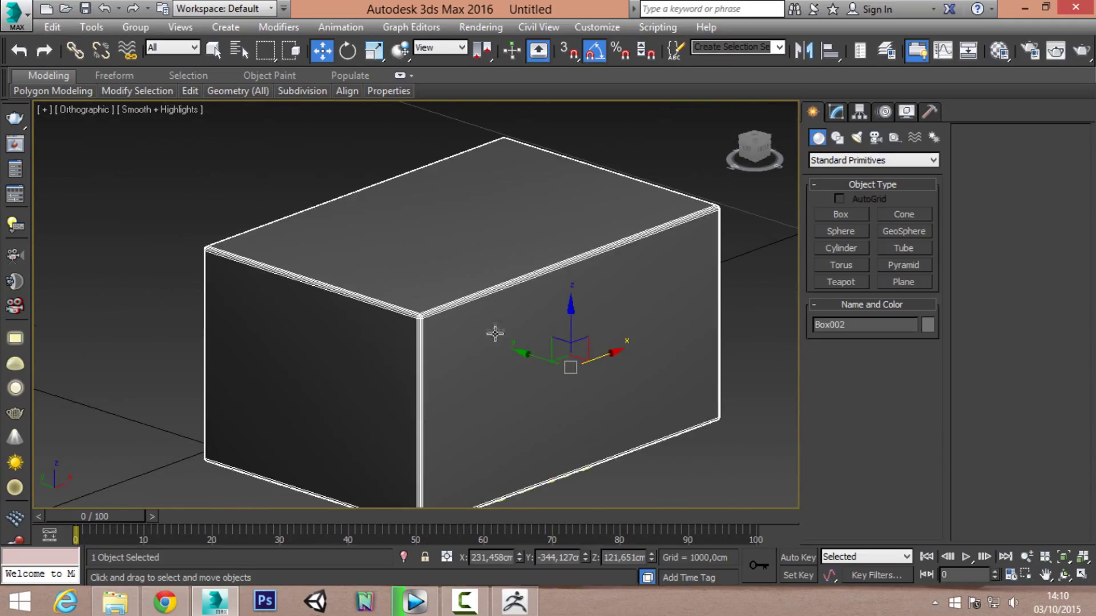
double_click(852, 323)
type("B")
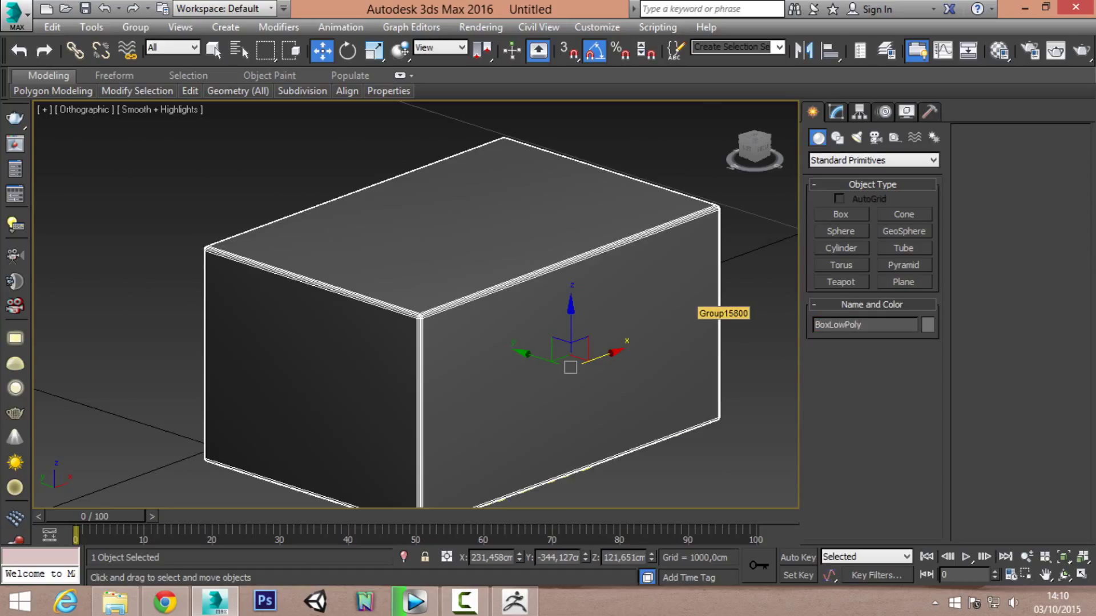
- Turn on edged faces and rename the textured Group15800 mesh to BoxHighPoly
key("F4")
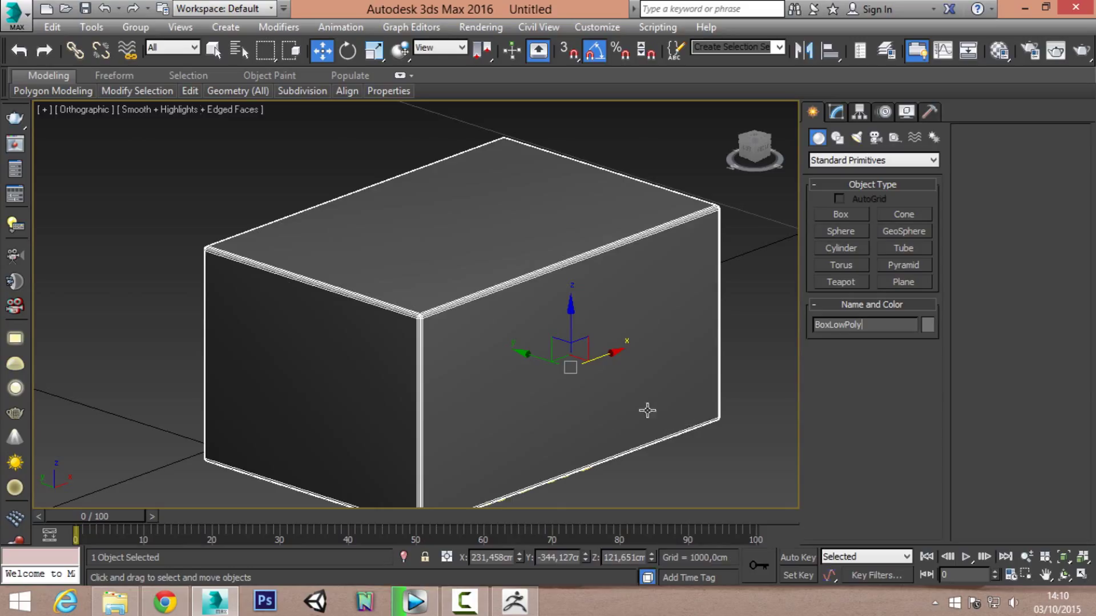
left_click(648, 408)
double_click(873, 326)
type("B")
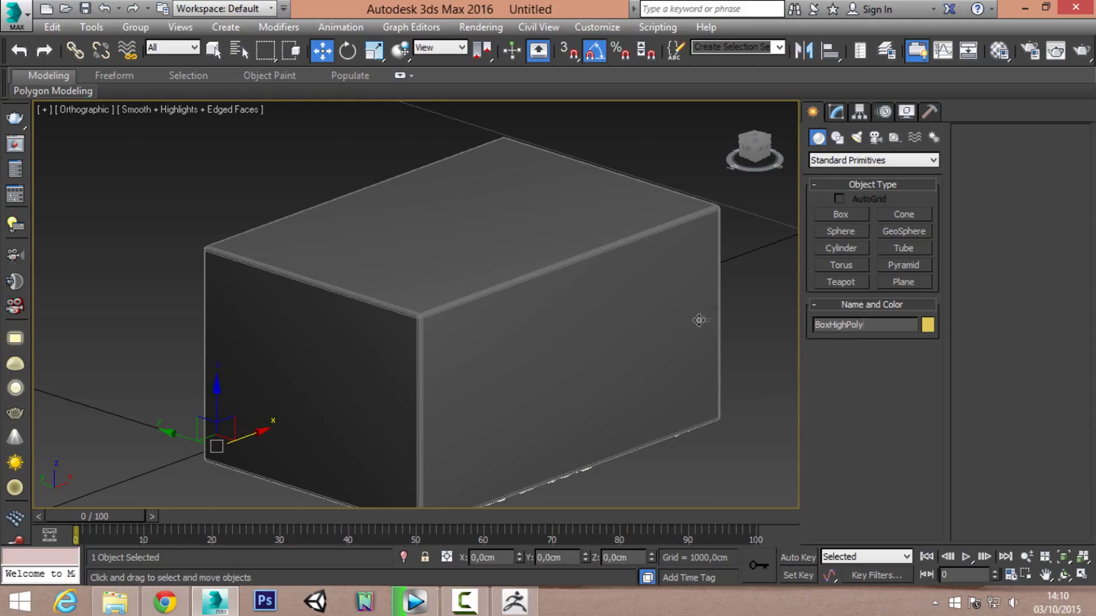
- Add an Unwrap UVW modifier to BoxLowPoly
left_click(448, 251)
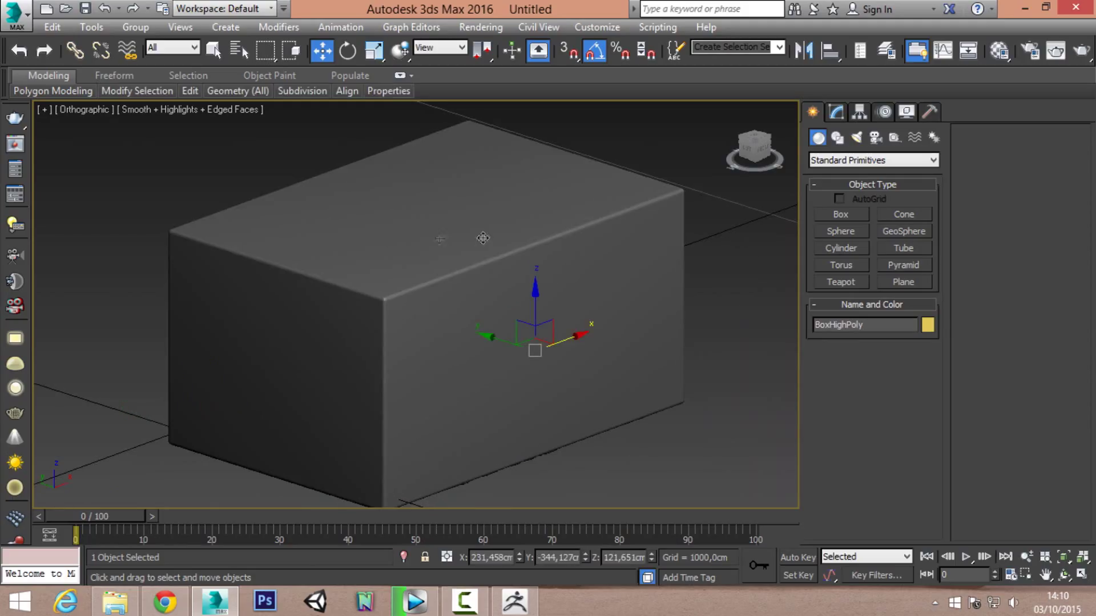
left_click(458, 291)
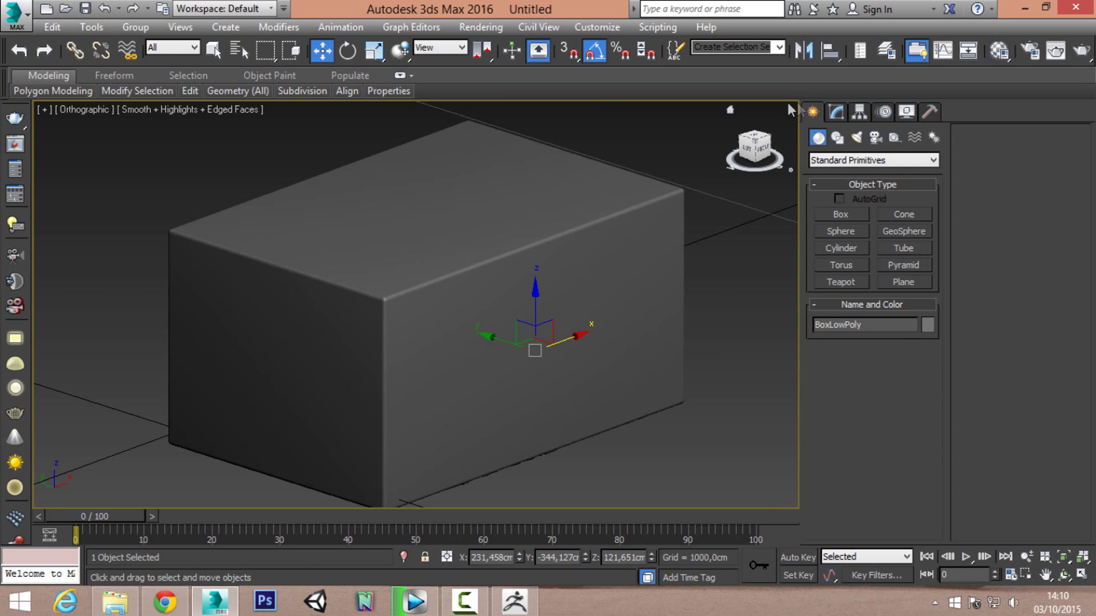
left_click(837, 112)
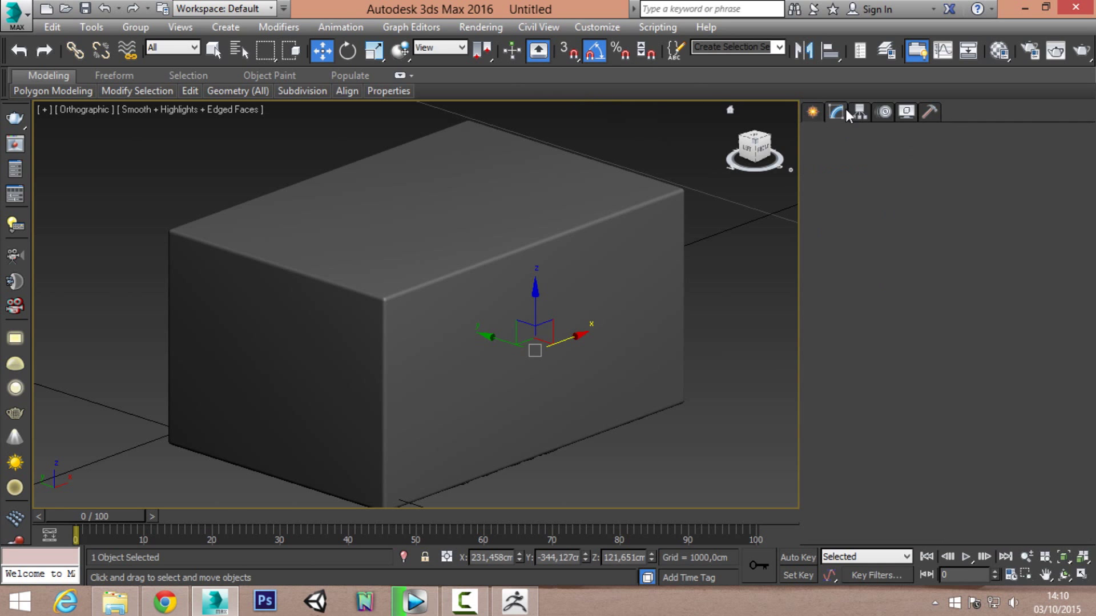
key("F4")
left_click(933, 155)
left_click_drag(939, 218, 973, 524)
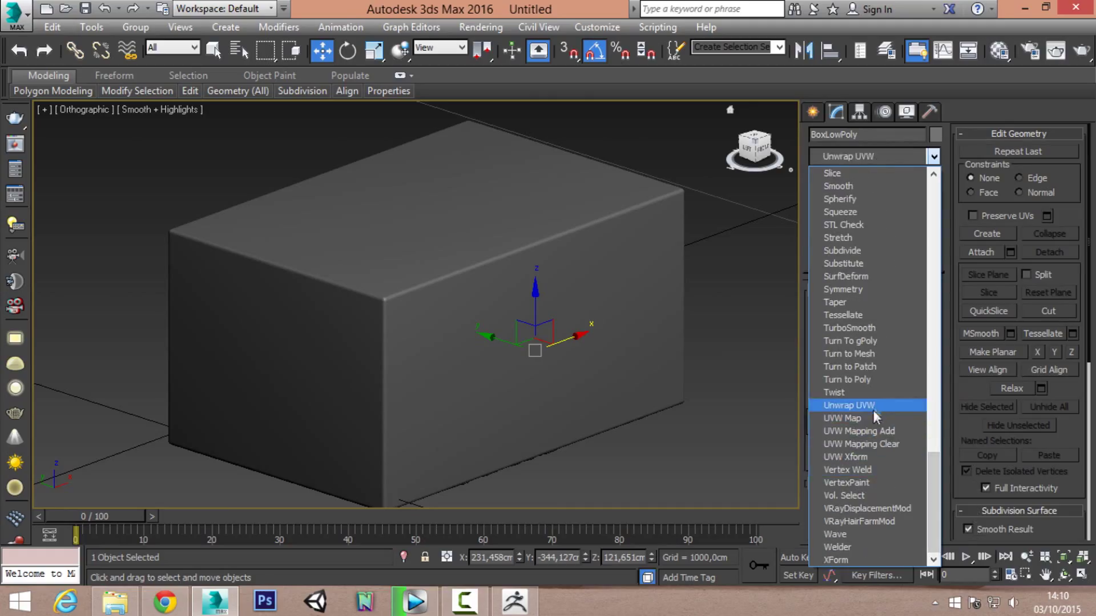
left_click(873, 409)
- Select all faces, reset the UVs, apply a Planar map, and show seams in Edge mode
left_click(871, 314)
key("ctrl+a")
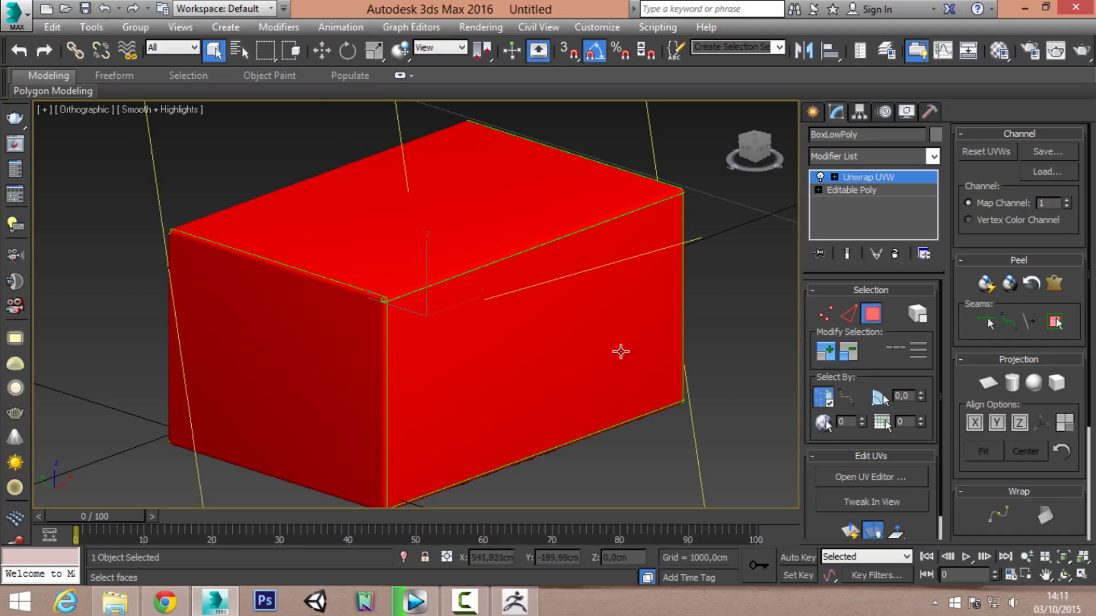
middle_click_drag(604, 327, 526, 336)
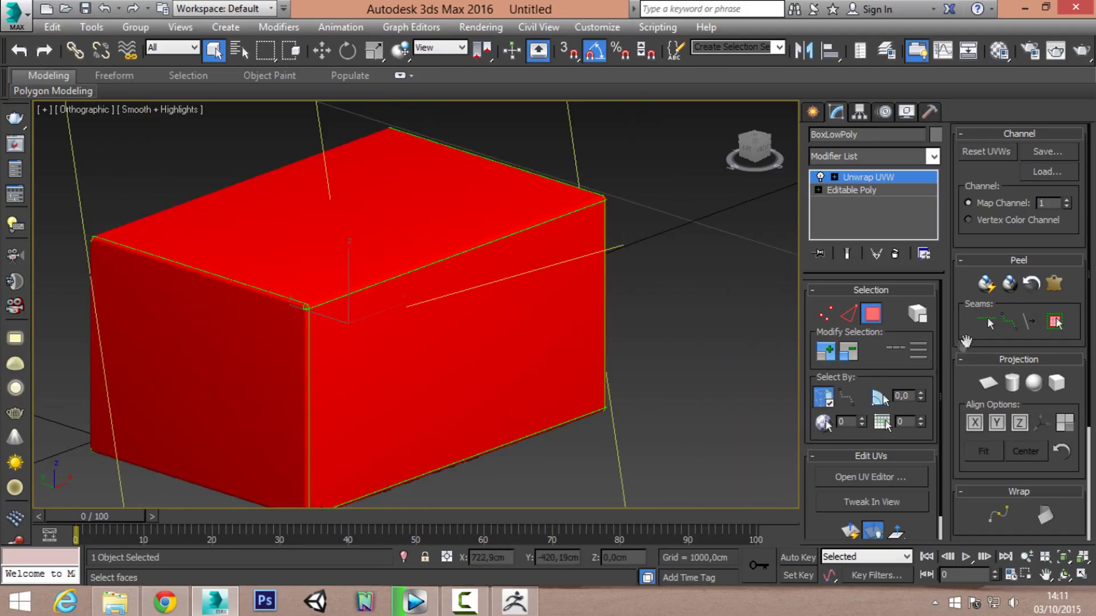
left_click(982, 155)
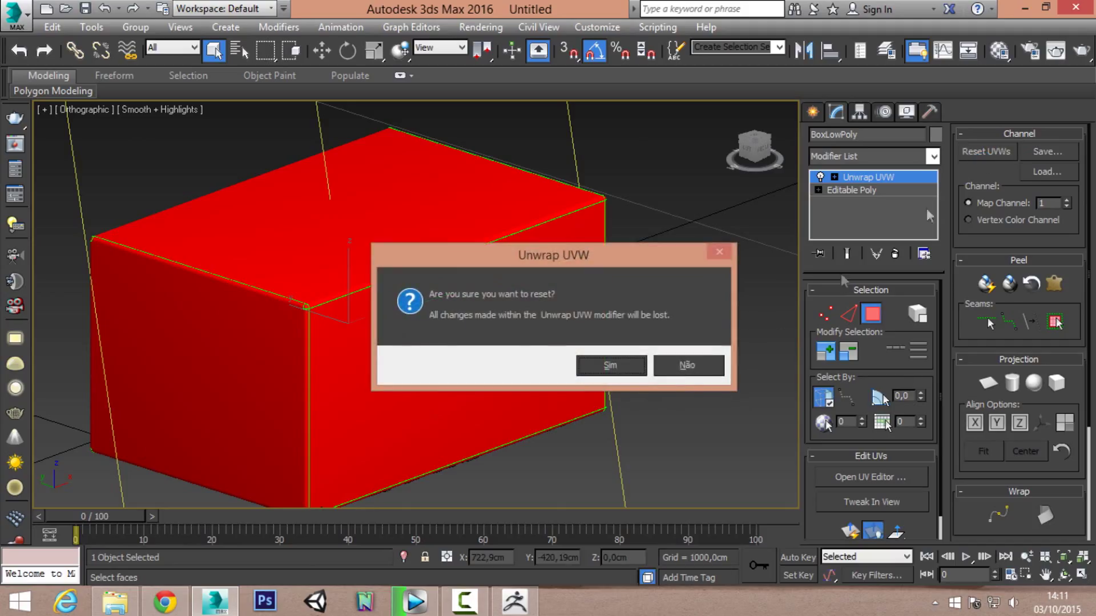
left_click(688, 370)
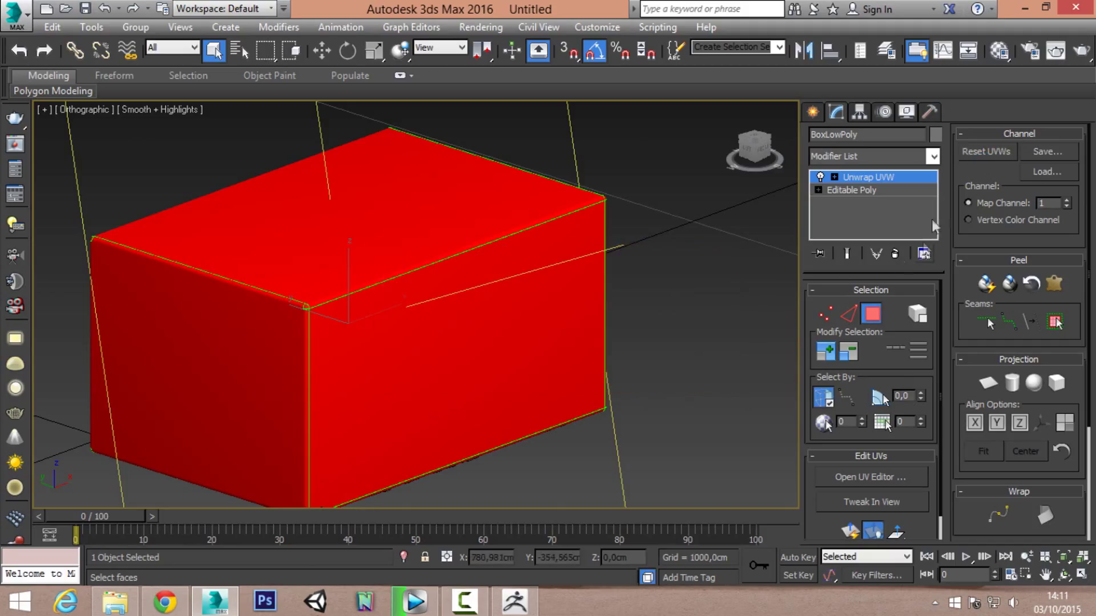
left_click(988, 383)
left_click(848, 314)
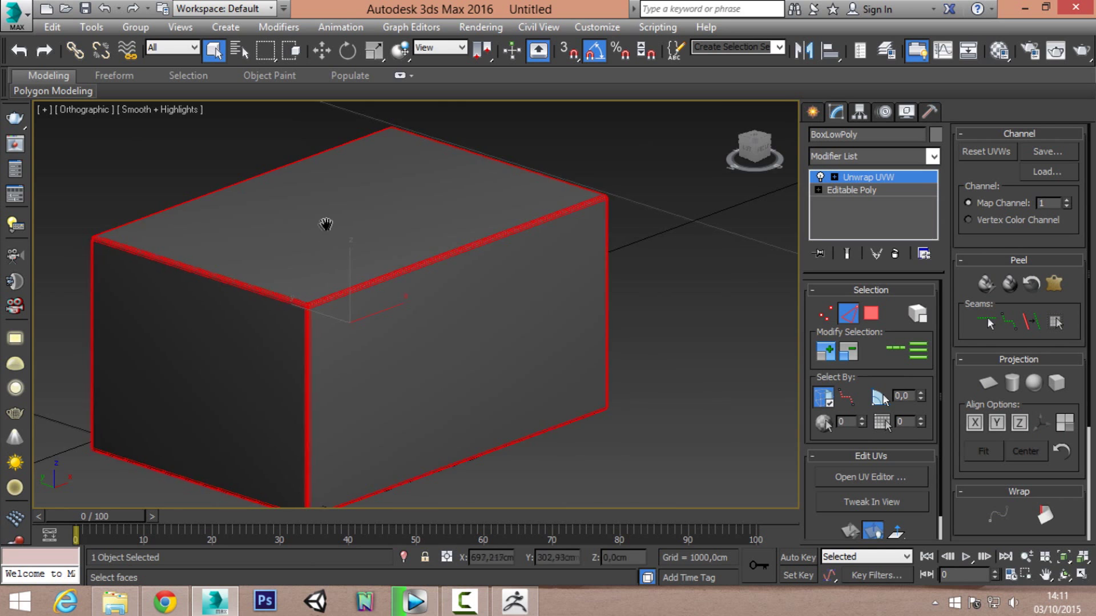
- With edged faces shown, select a vertical edge of BoxLowPoly and the edge above it
scroll(377, 305, "up", 5)
scroll(298, 355, "up", 2)
scroll(289, 372, "down", 5)
left_click(289, 372)
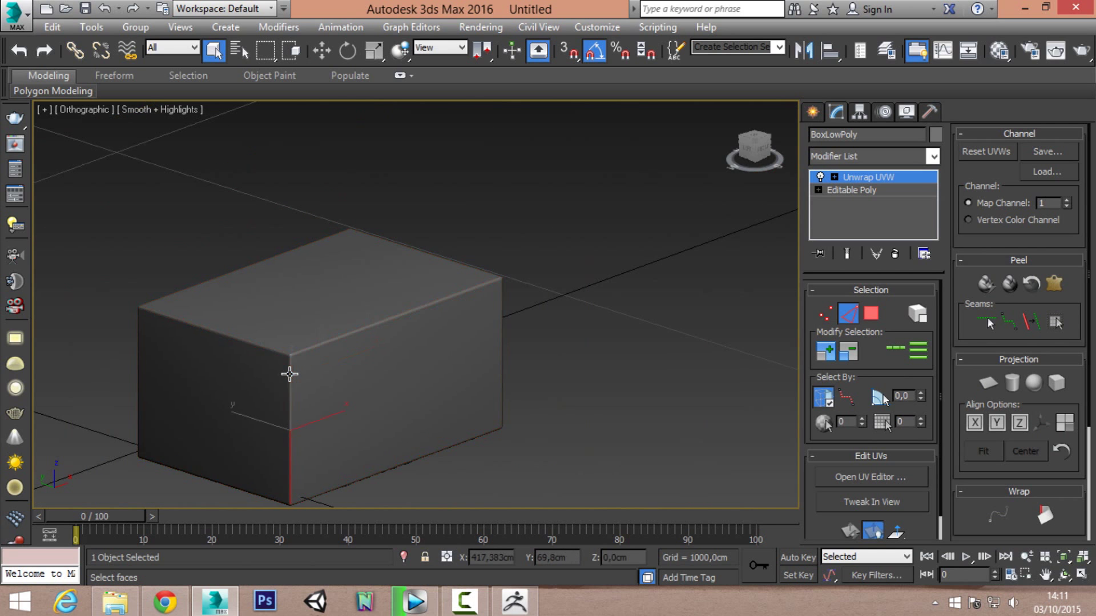
scroll(290, 375, "up", 5)
key("F4")
right_click(300, 313)
scroll(276, 286, "up", 2)
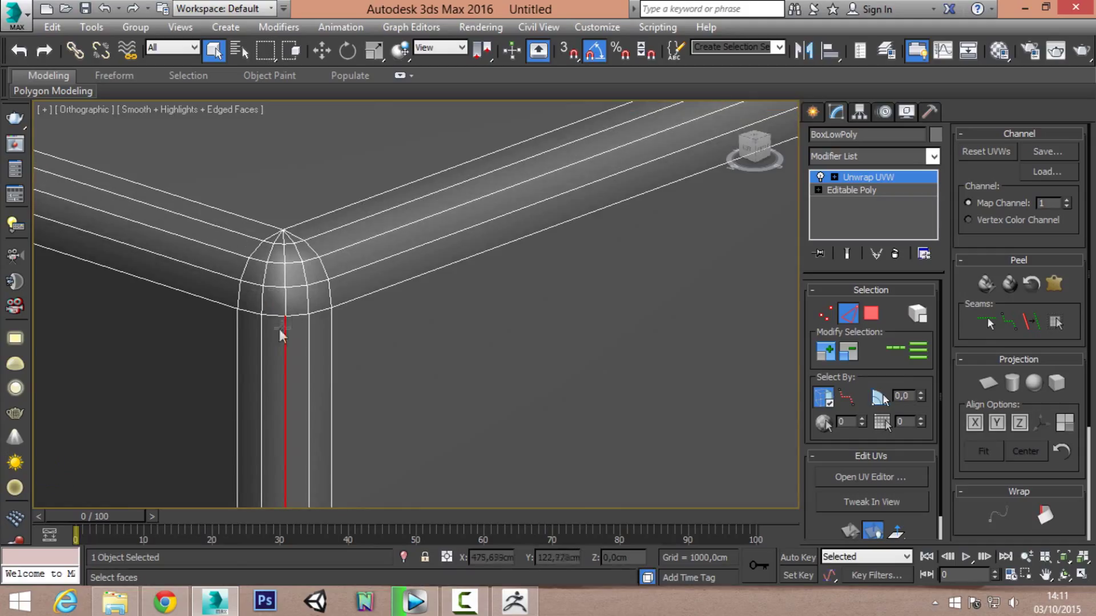
left_click(285, 278, "ctrl")
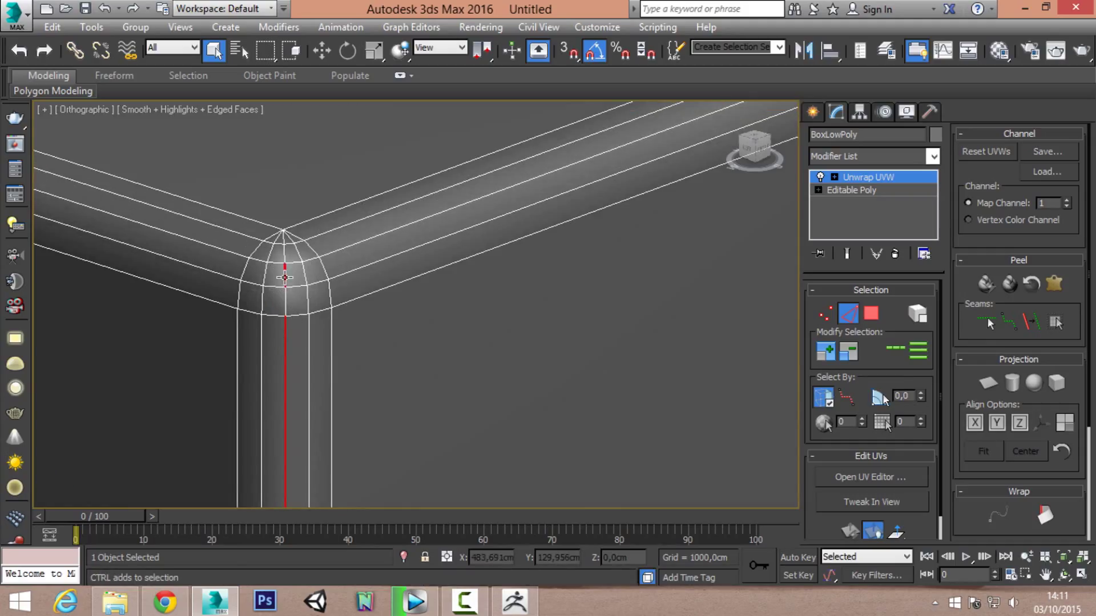
- Add a rounded-corner edge loop to the selection and convert the edges to seams
mouse_move(284, 302)
middle_mouse_down("alt")
mouse_move(332, 361)
mouse_move(366, 254)
middle_mouse_up("alt")
scroll(374, 416, "down", 3)
middle_click_drag(374, 416, 425, 412, "alt")
scroll(426, 412, "up", 3)
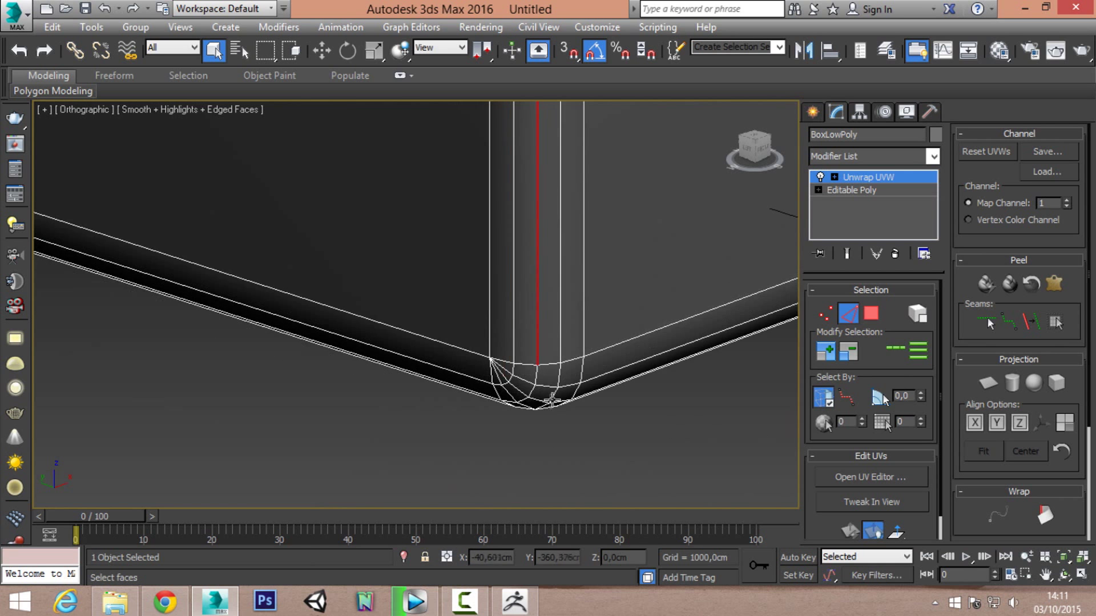
scroll(522, 359, "up", 2)
scroll(522, 355, "down", 3)
middle_click_drag(548, 361, 533, 379, "alt")
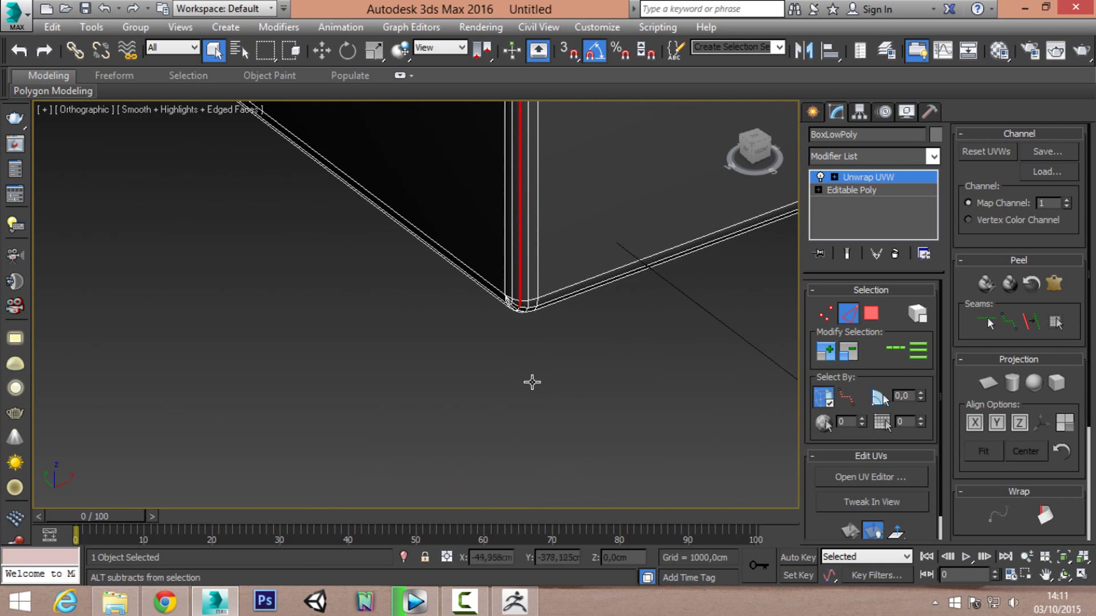
scroll(533, 379, "up", 3)
scroll(526, 324, "up", 2)
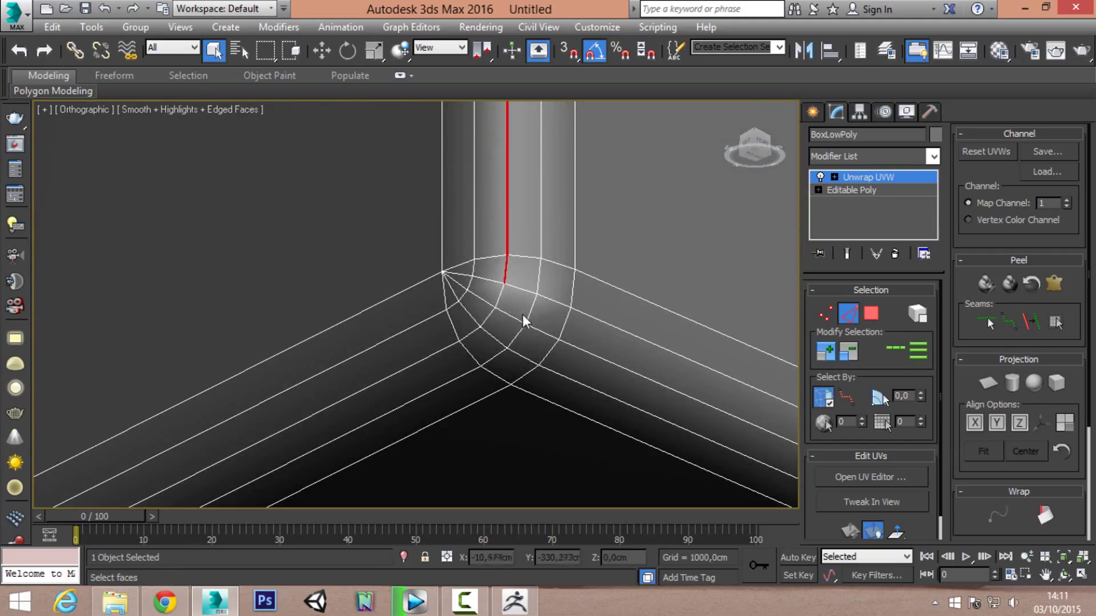
left_click(572, 291)
left_click(895, 350)
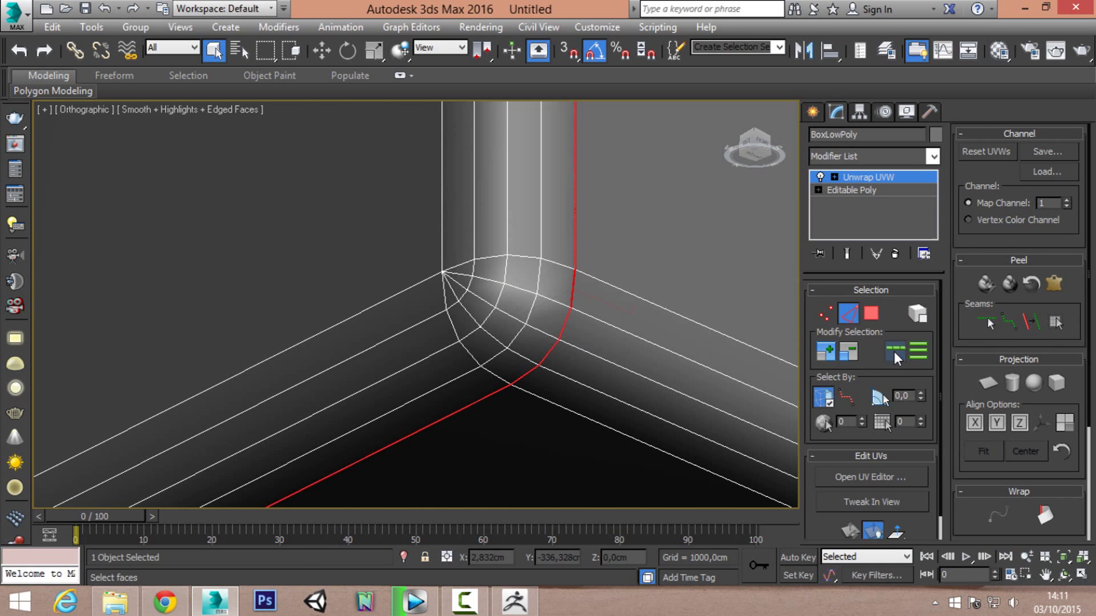
scroll(598, 281, "down", 5)
mouse_move(599, 282)
middle_mouse_down("alt")
mouse_move(631, 249)
mouse_move(580, 190)
middle_mouse_up("alt")
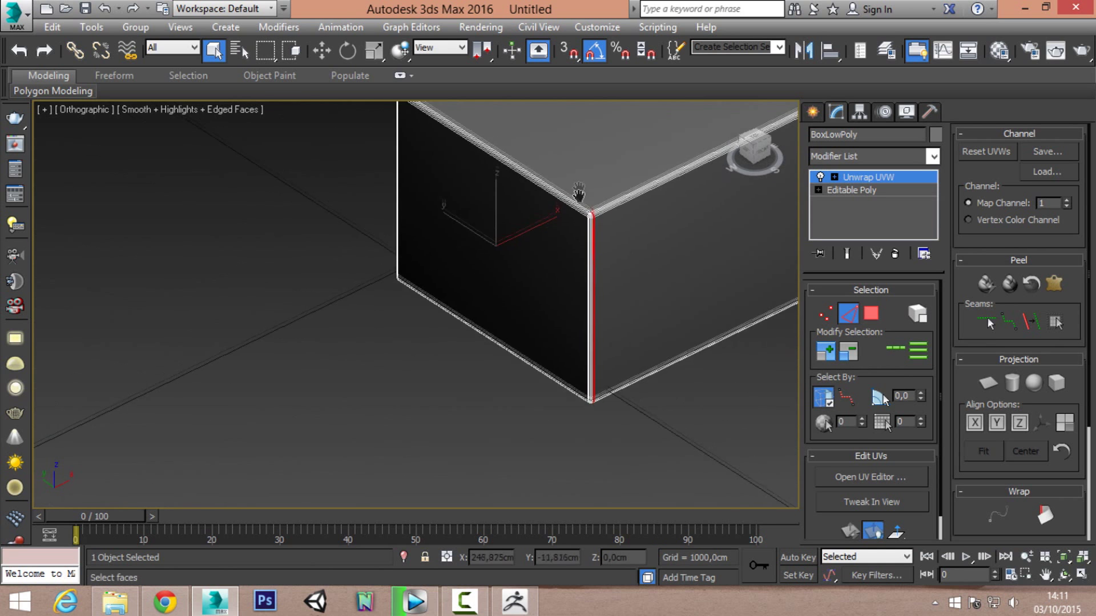
scroll(591, 255, "up", 5)
scroll(591, 254, "down", 3)
middle_click_drag(506, 277, 421, 299, "alt")
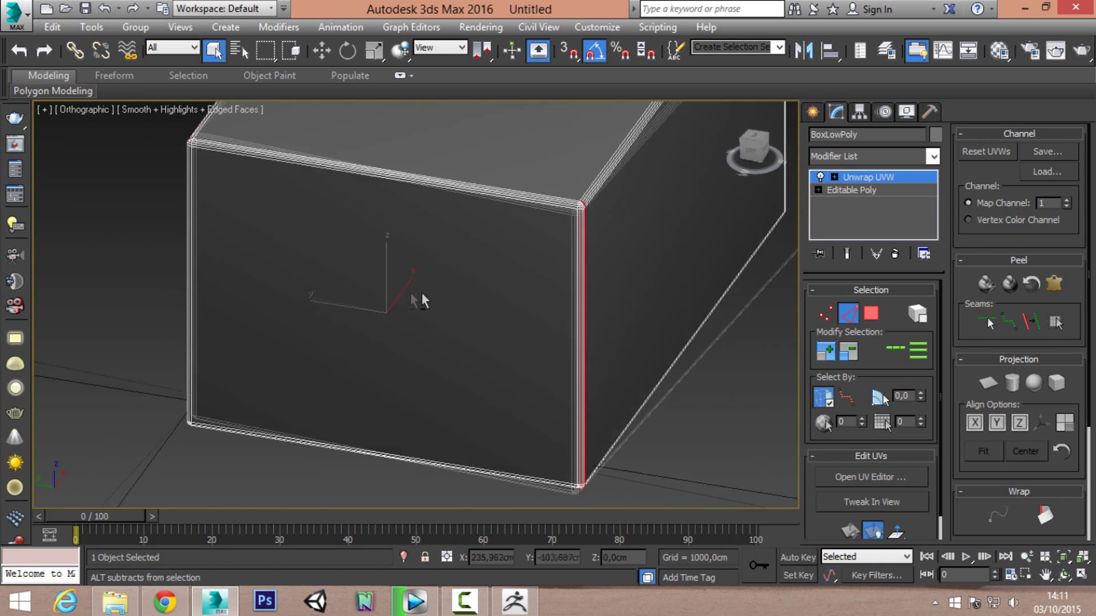
scroll(421, 298, "up", 4)
scroll(305, 306, "down", 2)
scroll(379, 294, "down", 3)
mouse_move(506, 411)
middle_mouse_down("alt")
mouse_move(495, 246)
mouse_move(592, 367)
mouse_move(423, 434)
middle_mouse_up("alt")
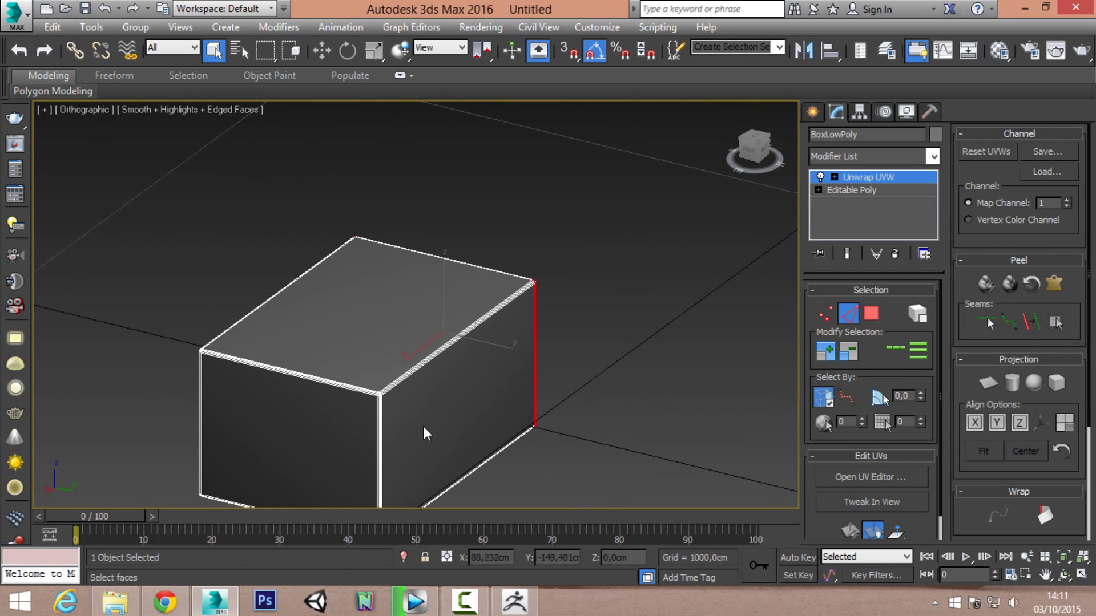
left_click(1030, 321)
- Select another vertical corner edge and extend it across the neighbouring edges
scroll(387, 350, "up", 1)
scroll(442, 303, "up", 4)
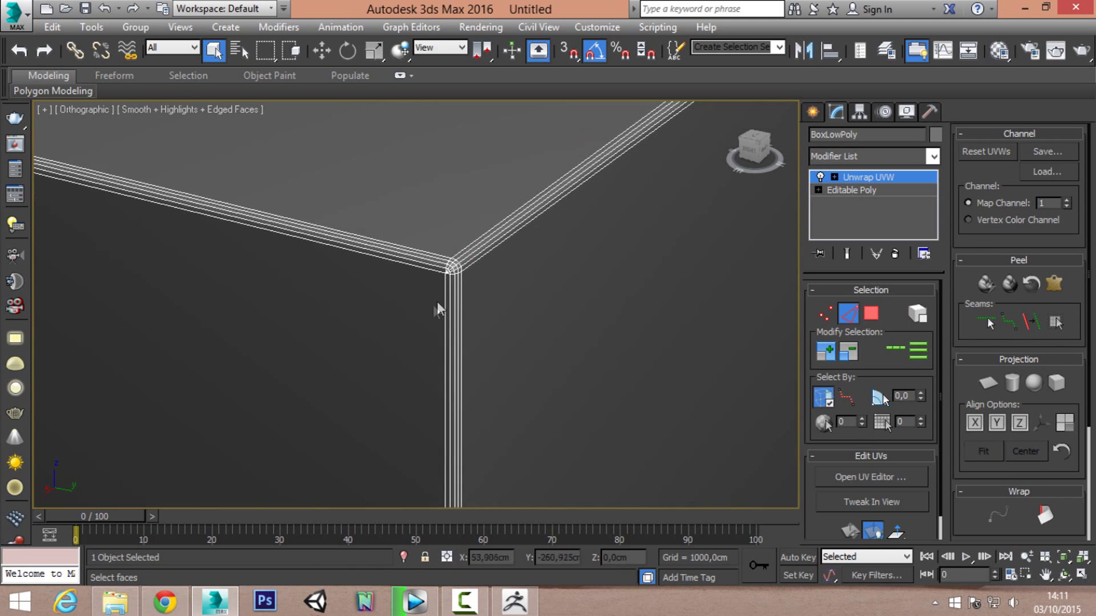
scroll(518, 224, "up", 2)
left_click(525, 212)
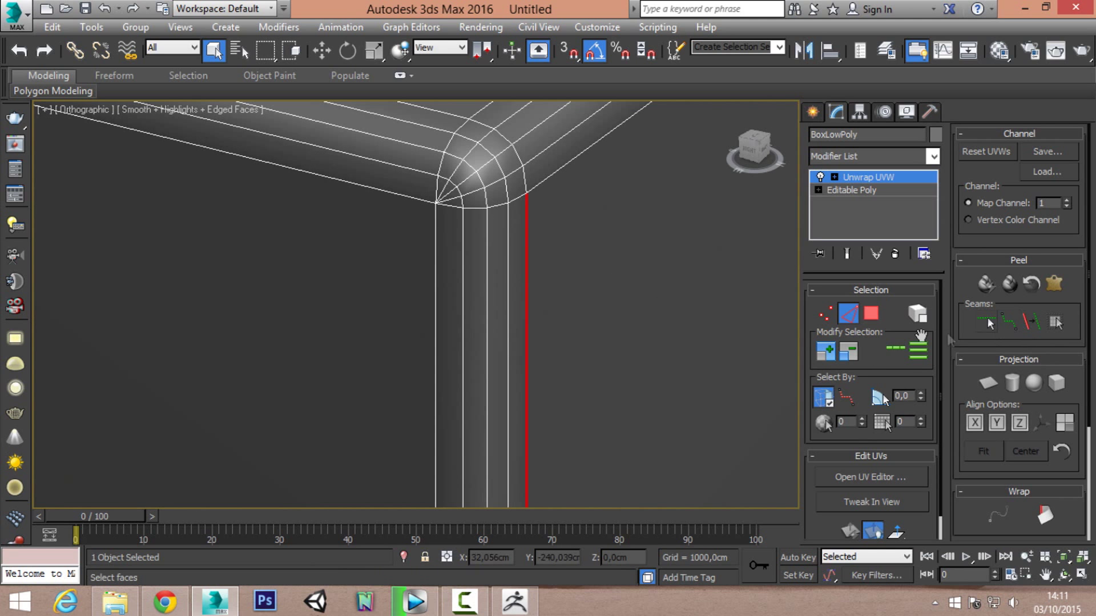
left_click(902, 355)
scroll(421, 276, "down", 2)
scroll(480, 277, "down", 3)
scroll(453, 384, "down", 4)
mouse_move(453, 384)
middle_mouse_down("alt")
mouse_move(492, 231)
mouse_move(484, 342)
mouse_move(526, 378)
mouse_move(623, 358)
mouse_move(599, 374)
middle_mouse_up("alt")
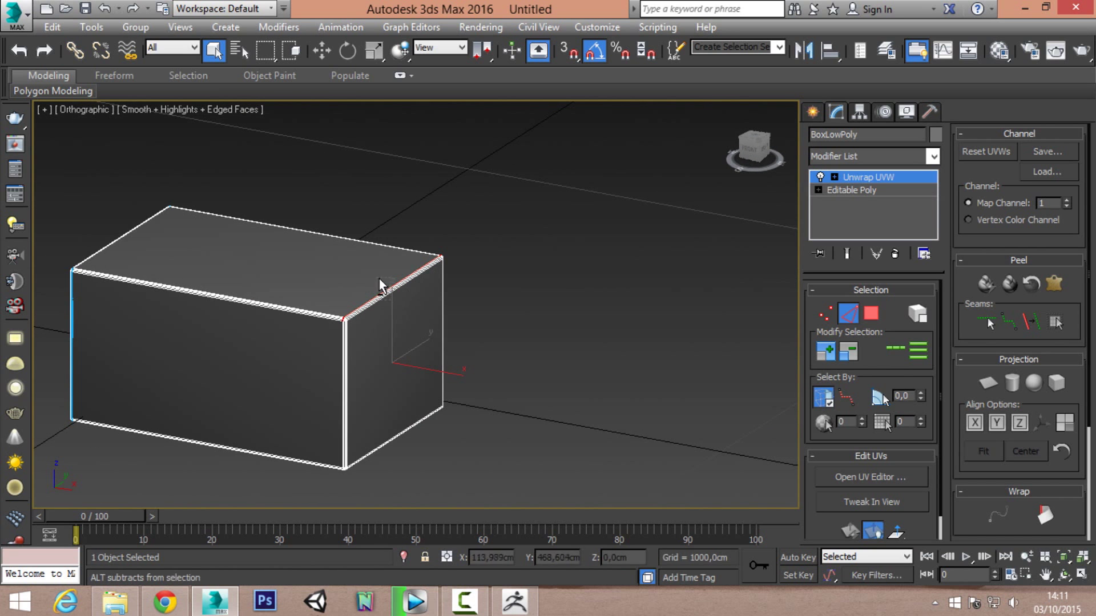
- Add the diagonal corner edge to the selection and convert it to seams
scroll(377, 297, "up", 5)
scroll(366, 308, "up", 3)
scroll(379, 274, "up", 3)
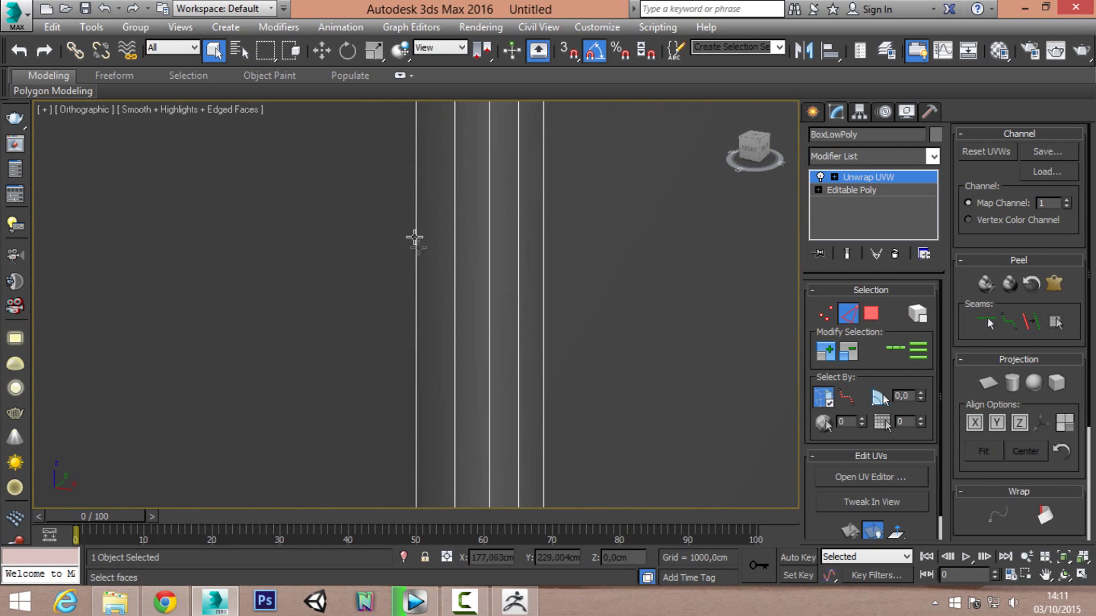
middle_click_drag(416, 237, 405, 374)
scroll(389, 272, "down", 1)
scroll(411, 348, "down", 3)
scroll(433, 420, "down", 3)
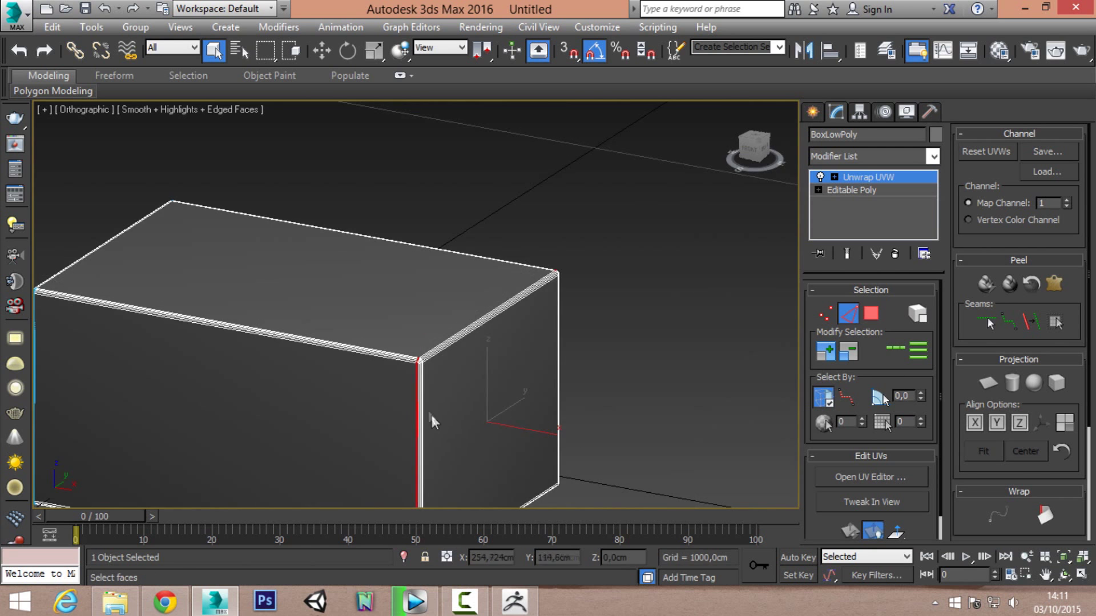
scroll(459, 308, "down", 2)
scroll(451, 354, "up", 3)
mouse_move(435, 479)
middle_mouse_down("alt")
mouse_move(457, 362)
mouse_move(528, 420)
mouse_move(391, 313)
middle_mouse_up("alt")
left_click(374, 325, "ctrl")
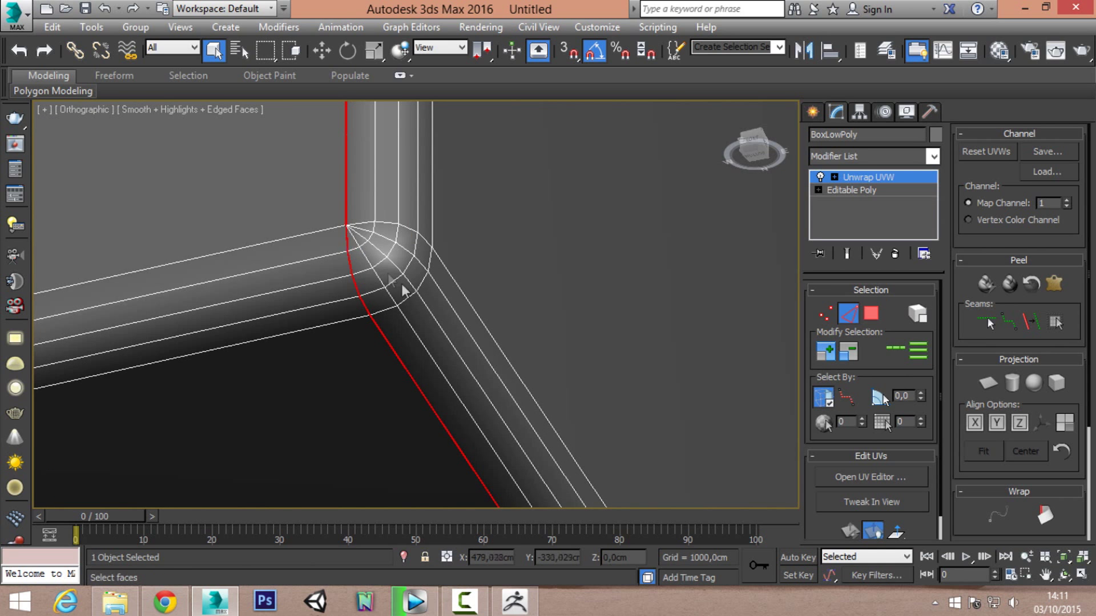
scroll(403, 288, "down", 5)
mouse_move(557, 359)
middle_mouse_down("alt")
mouse_move(486, 345)
mouse_move(487, 306)
middle_mouse_up("alt")
scroll(486, 305, "up", 5)
scroll(486, 305, "down", 2)
scroll(570, 291, "down", 3)
middle_click_drag(686, 274, 257, 411, "alt")
scroll(565, 313, "up", 5)
scroll(697, 241, "up", 1)
scroll(697, 241, "down", 2)
mouse_move(718, 223)
middle_mouse_down("alt")
mouse_move(630, 223)
mouse_move(565, 206)
middle_mouse_up("alt")
left_click(1032, 324)
- Mark the bottom corner edge as a seam, then switch to Face selection mode
scroll(485, 298, "down", 5)
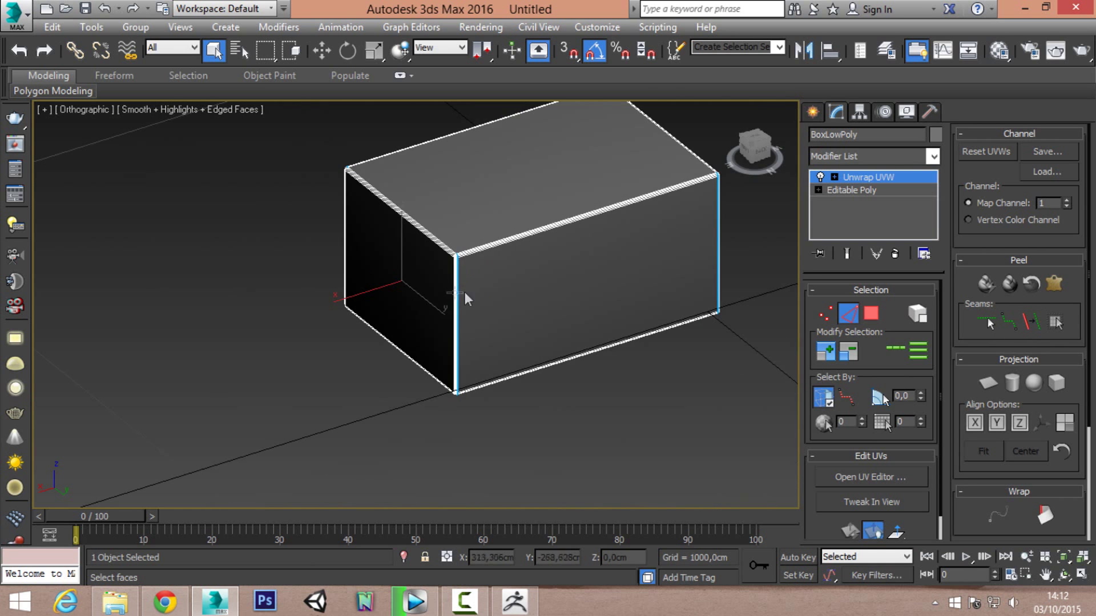
middle_click_drag(576, 281, 570, 193, "alt")
scroll(506, 298, "up", 3)
scroll(351, 330, "up", 3)
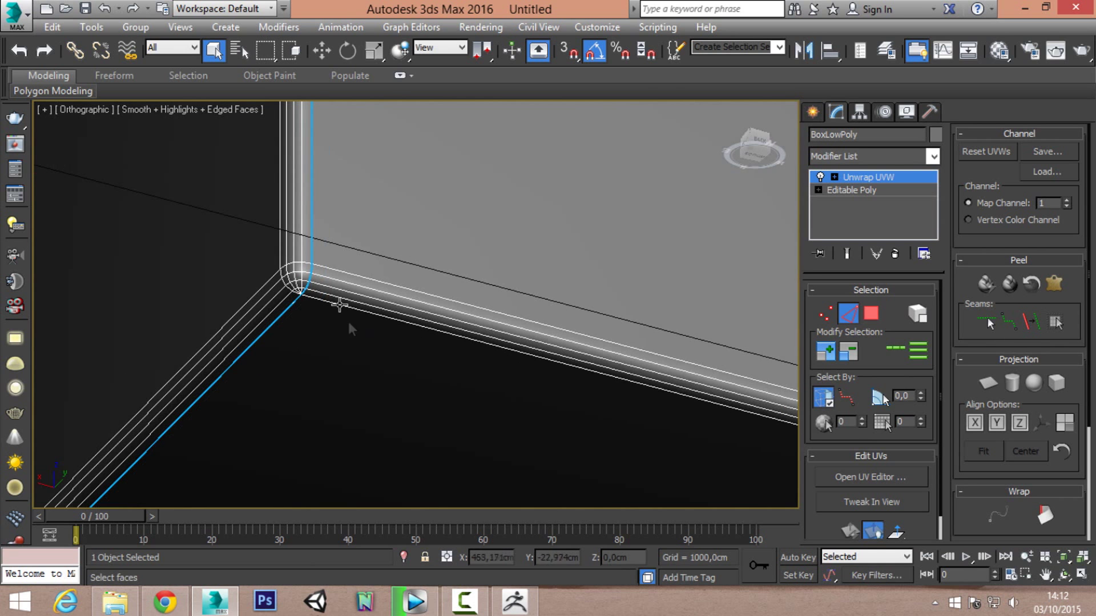
left_click(321, 300)
mouse_move(318, 299)
middle_mouse_down("alt")
mouse_move(406, 301)
mouse_move(593, 365)
mouse_move(678, 378)
mouse_move(627, 354)
middle_mouse_up("alt")
left_click(1032, 323)
scroll(426, 323, "down", 3)
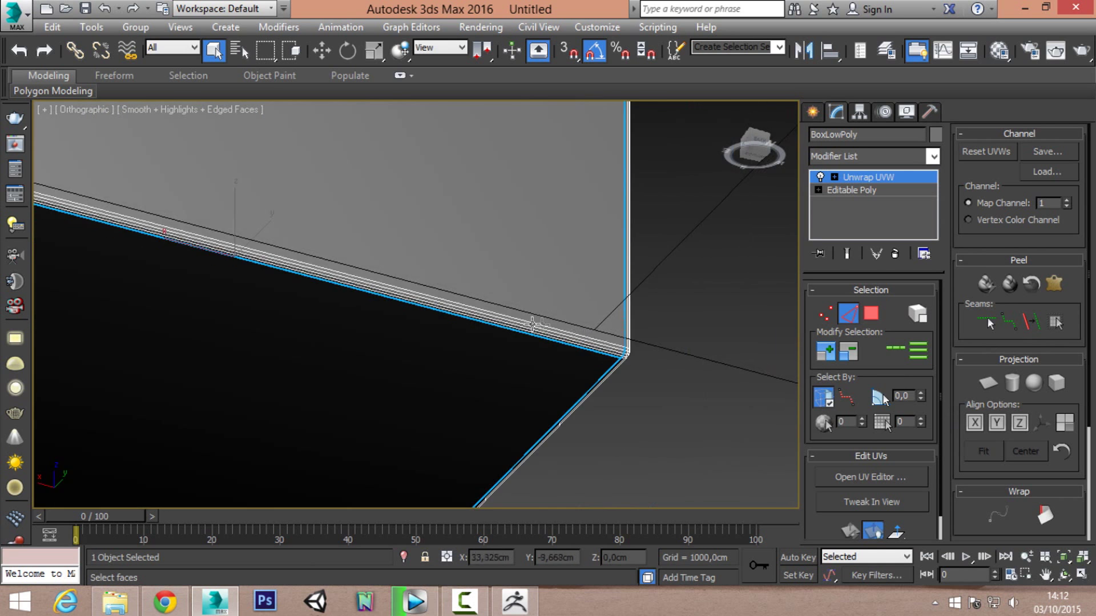
scroll(427, 323, "down", 5)
mouse_move(427, 323)
middle_mouse_down("alt")
mouse_move(465, 367)
mouse_move(583, 372)
mouse_move(396, 379)
middle_mouse_up("alt")
left_click(870, 313)
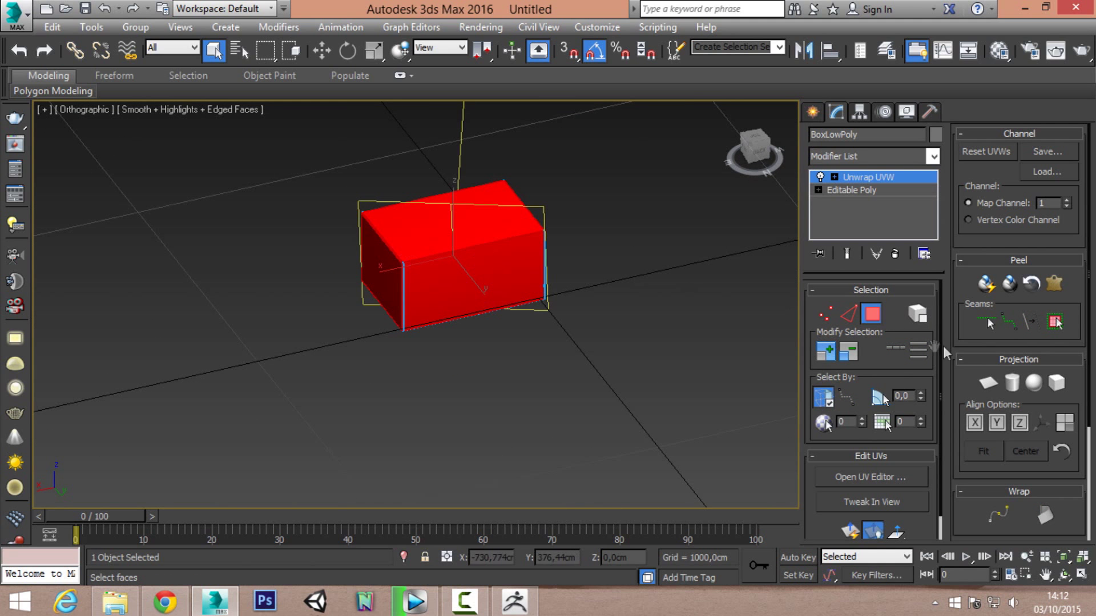
- Peel BoxLowPoly's UVs, Pack Normalize them into the 0–1 square, and close the UV editor
left_click(986, 284)
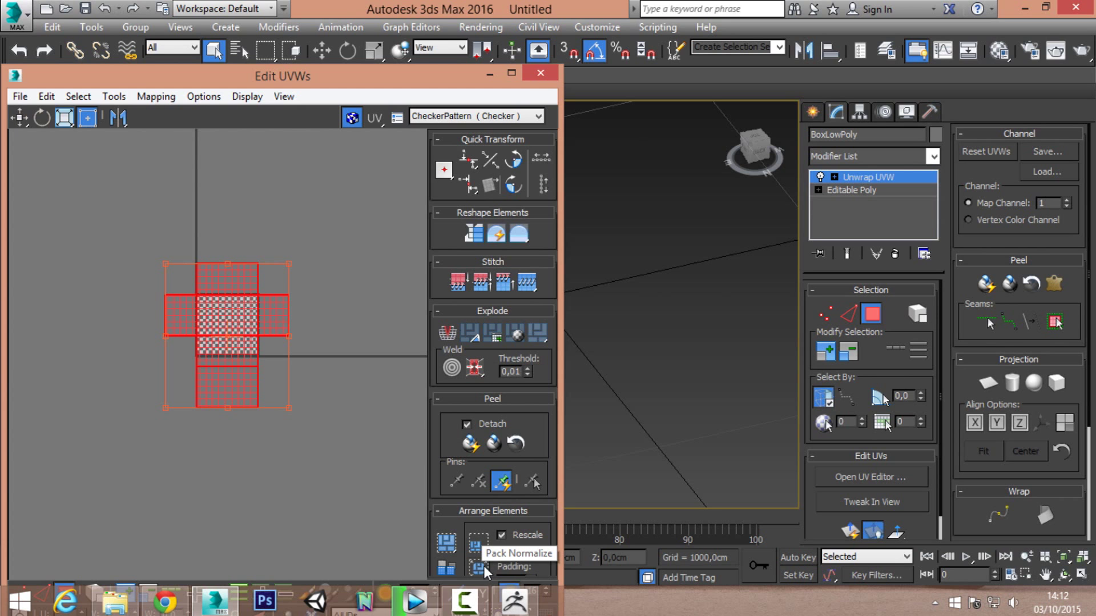
left_click(488, 572)
scroll(221, 330, "up", 3)
scroll(222, 330, "up", 5)
scroll(189, 371, "down", 4)
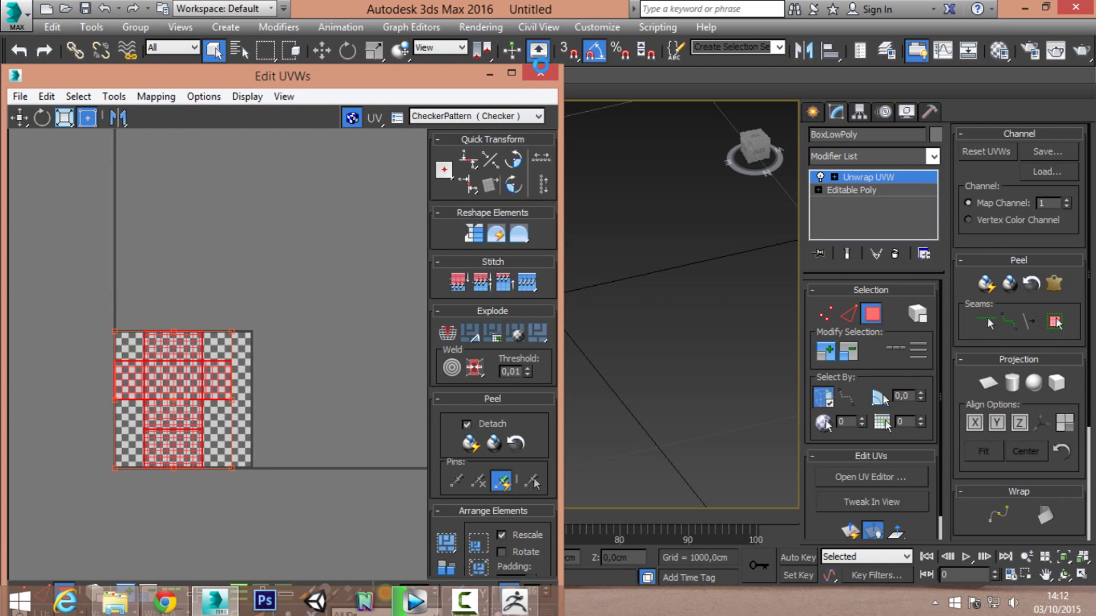
left_click(539, 79)
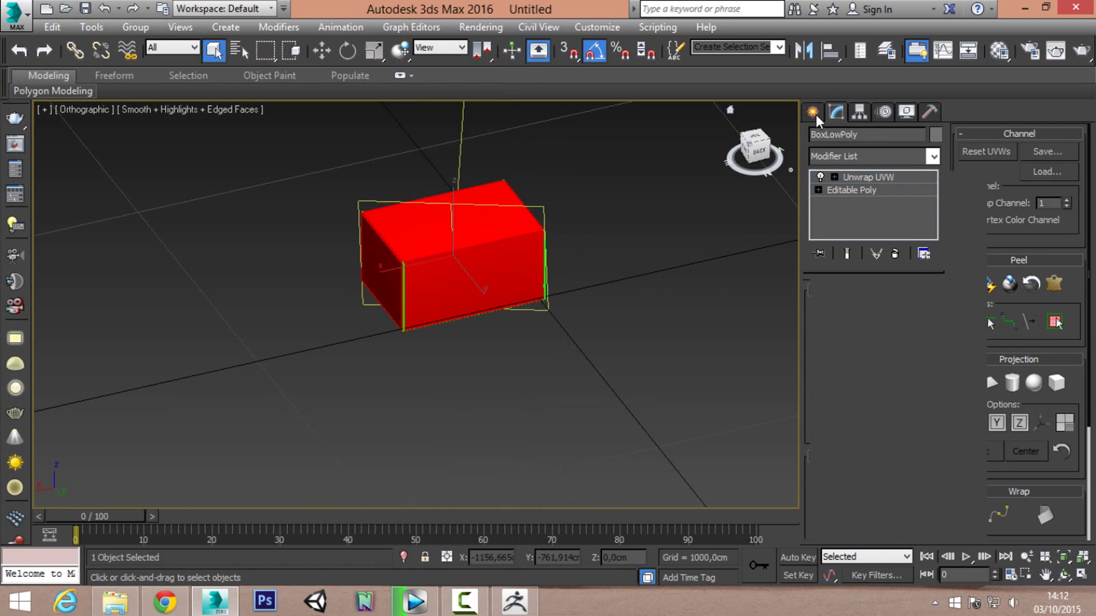
- Return to the Create panel, hide edged faces, and open Rendering > Render To Texture
left_click(812, 111)
key("F4")
scroll(500, 197, "up", 2)
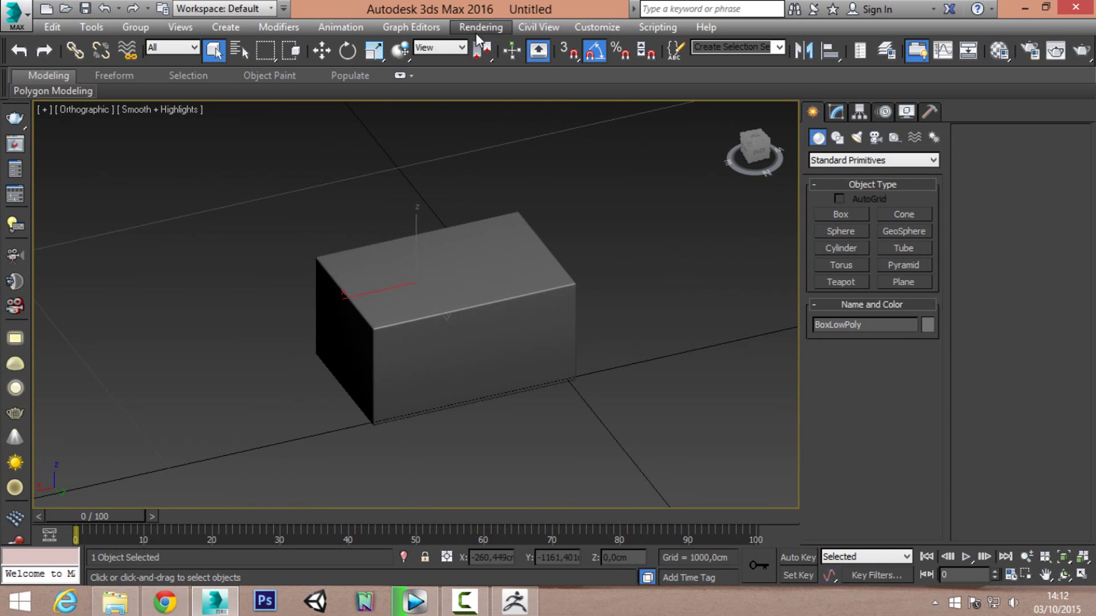
left_click(480, 26)
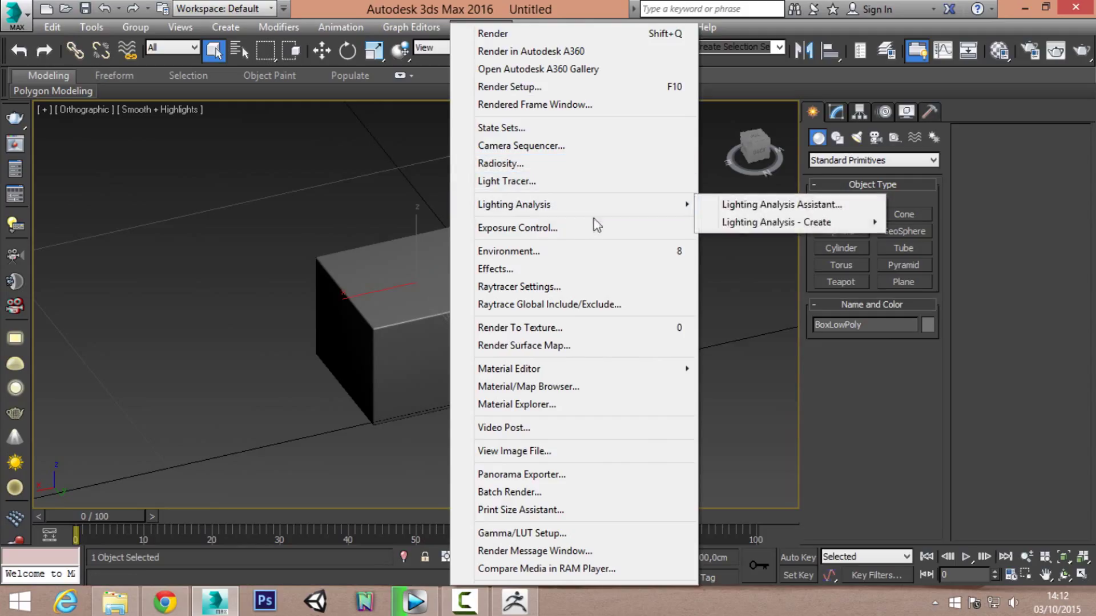
left_click(520, 327)
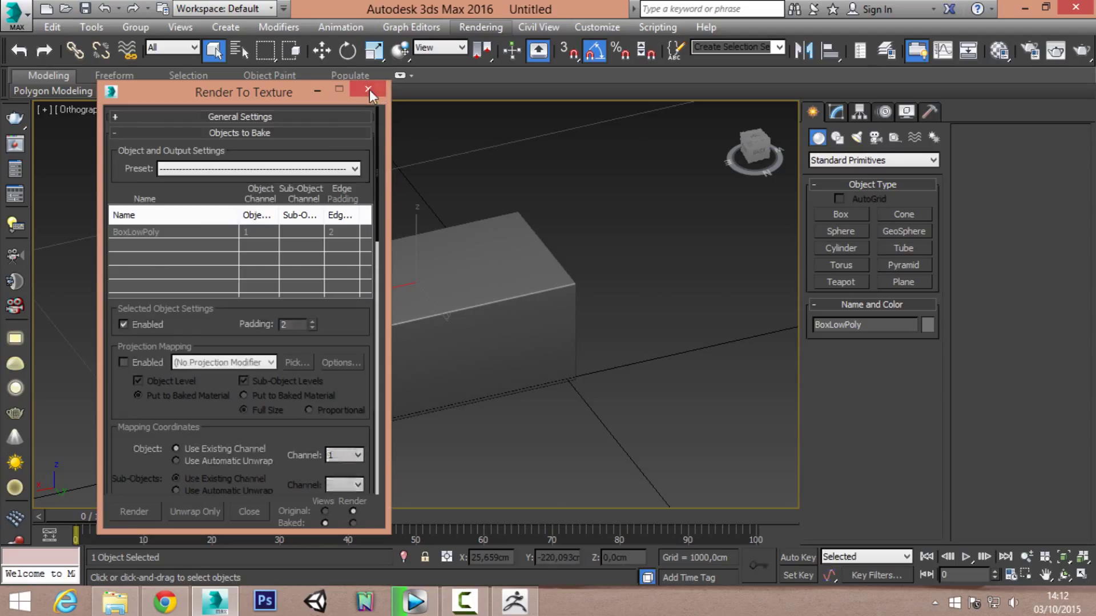
- Add a NormalsMap output element at 2048x2048
left_click_drag(377, 156, 382, 290)
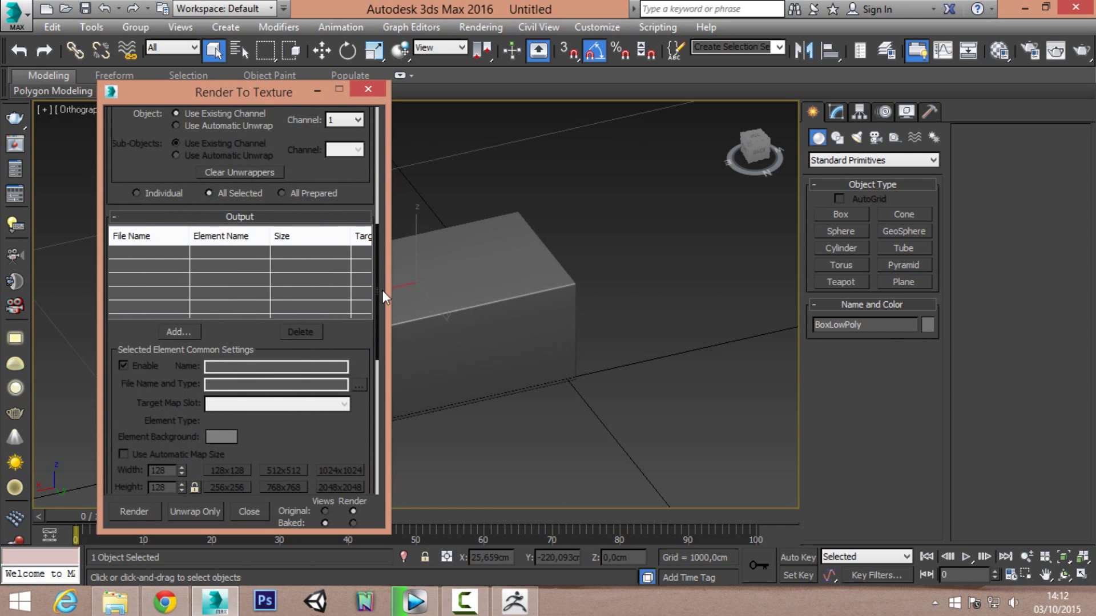
left_click(174, 332)
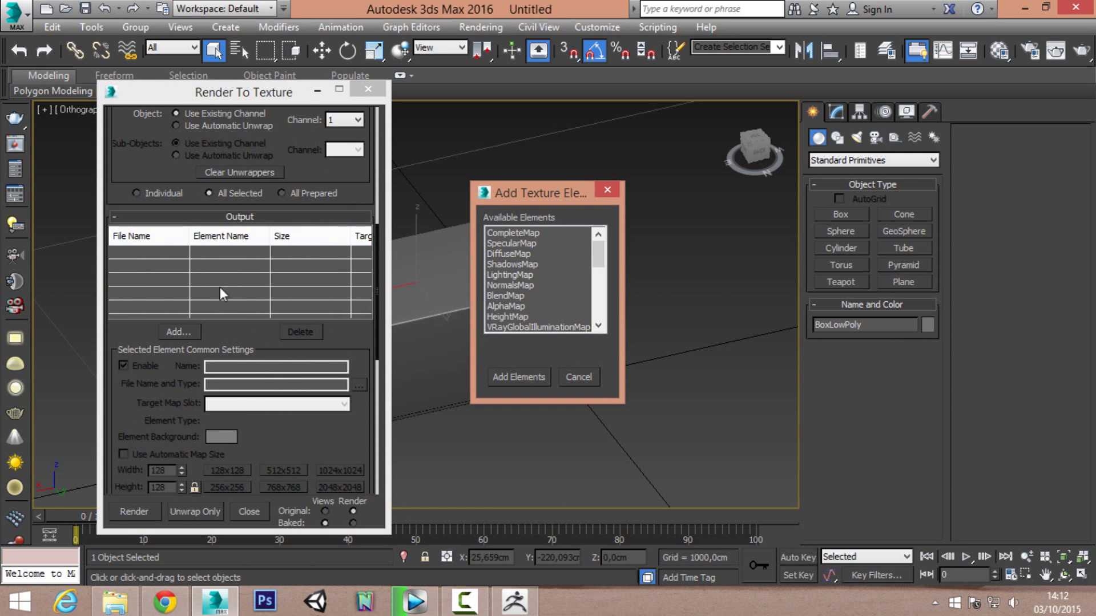
left_click(510, 285)
left_click(519, 376)
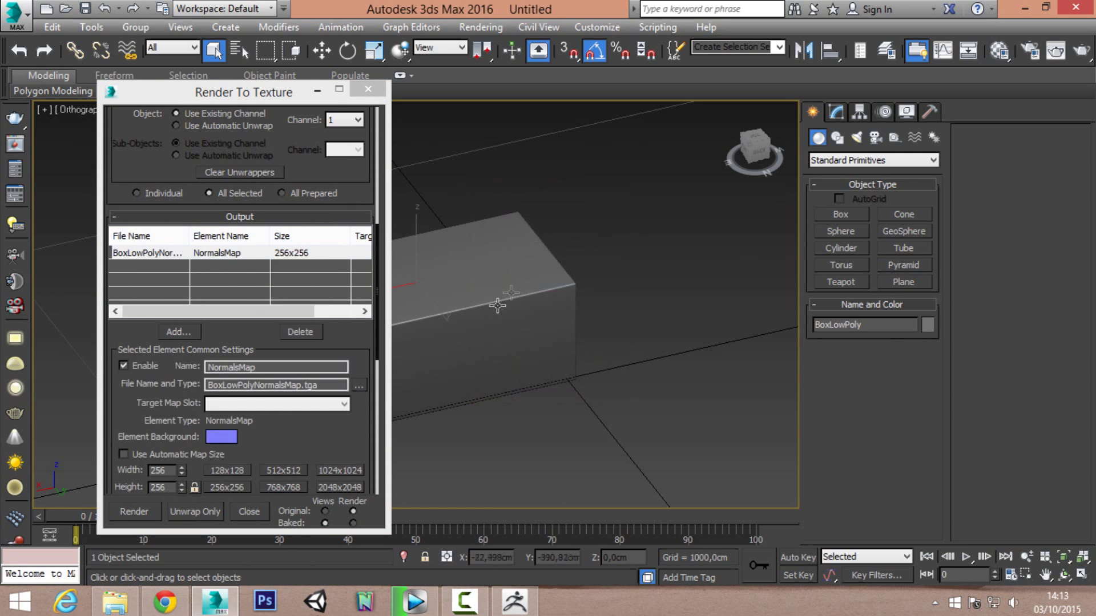
scroll(342, 452, "down", 2)
left_click(339, 437)
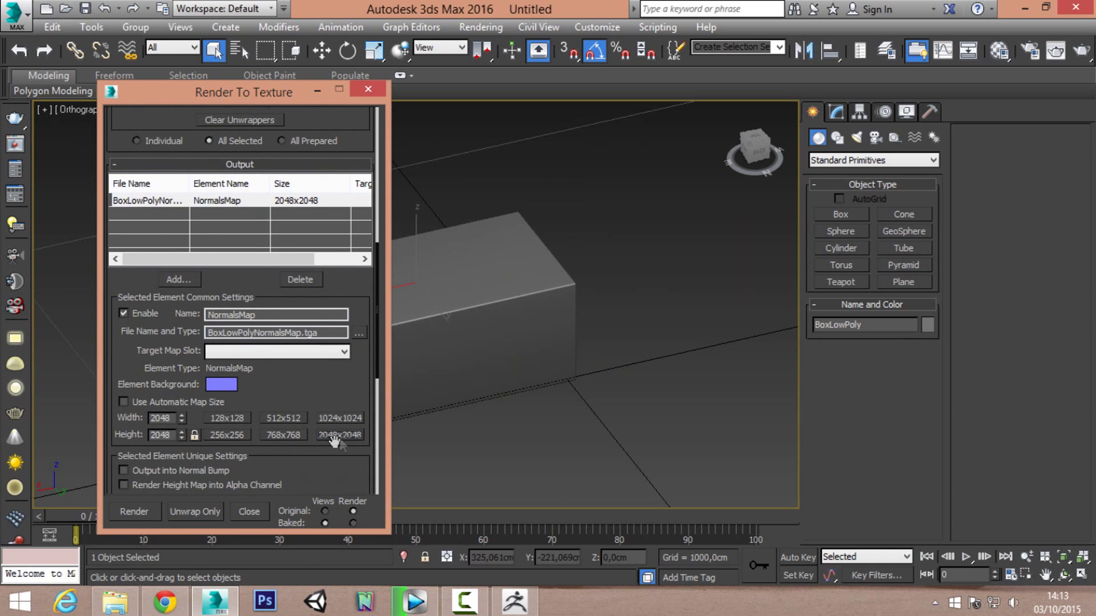
- Save the normal map as a BoxLowPolyNormalsMap Targa file on the Desktop
left_click_drag(315, 397, 342, 312)
left_click(359, 255)
left_click(159, 237)
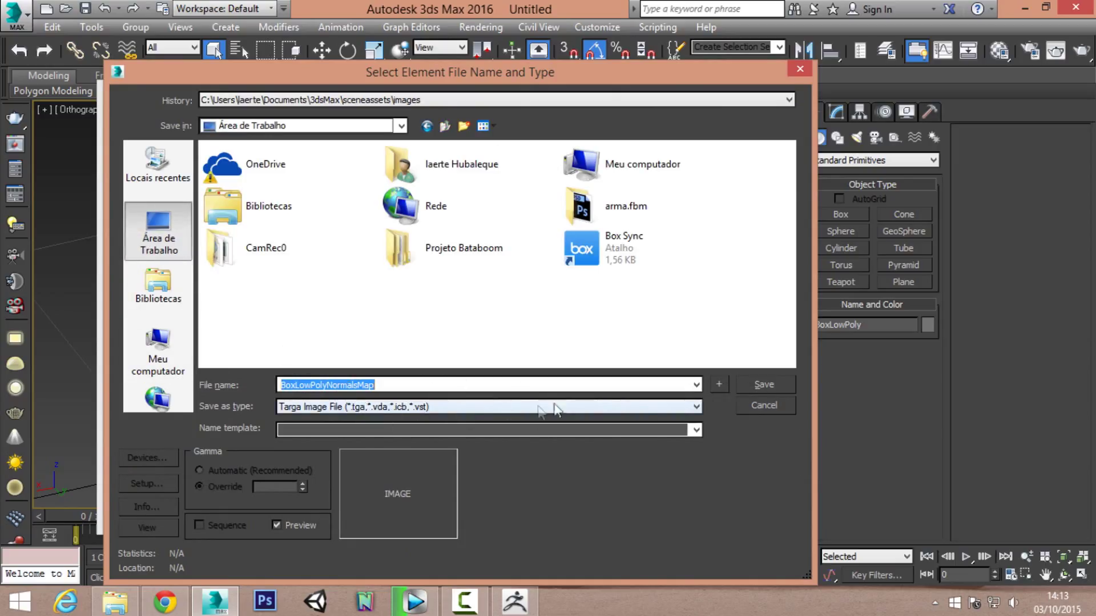
left_click(762, 387)
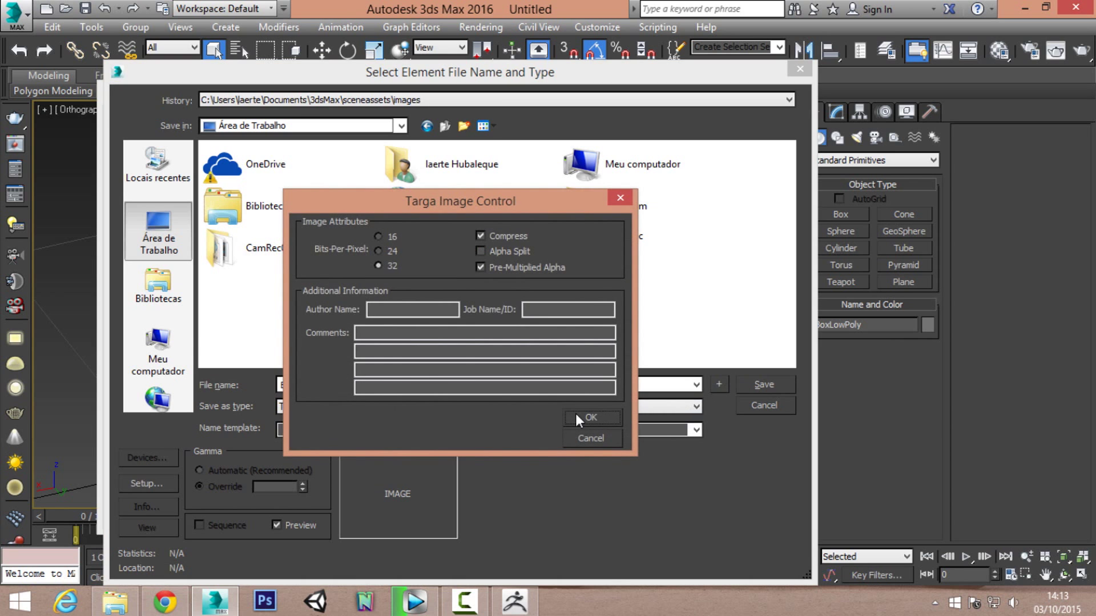
left_click(583, 412)
mouse_move(325, 423)
left_mouse_down()
mouse_move(334, 240)
mouse_move(378, 488)
left_mouse_up()
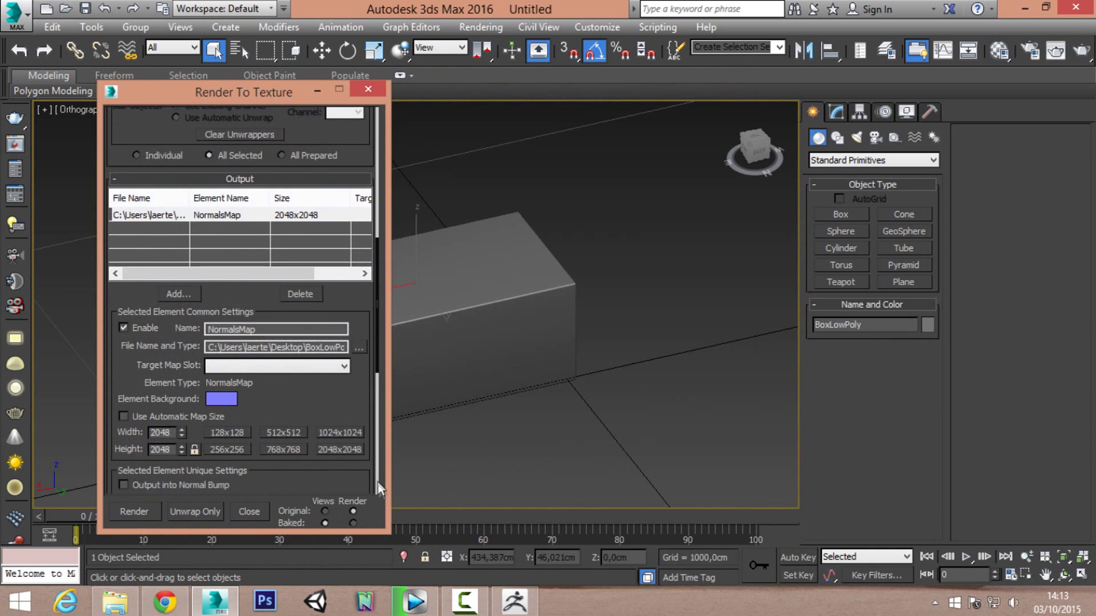
mouse_move(329, 137)
left_mouse_down()
mouse_move(363, 139)
mouse_move(182, 253)
left_mouse_up()
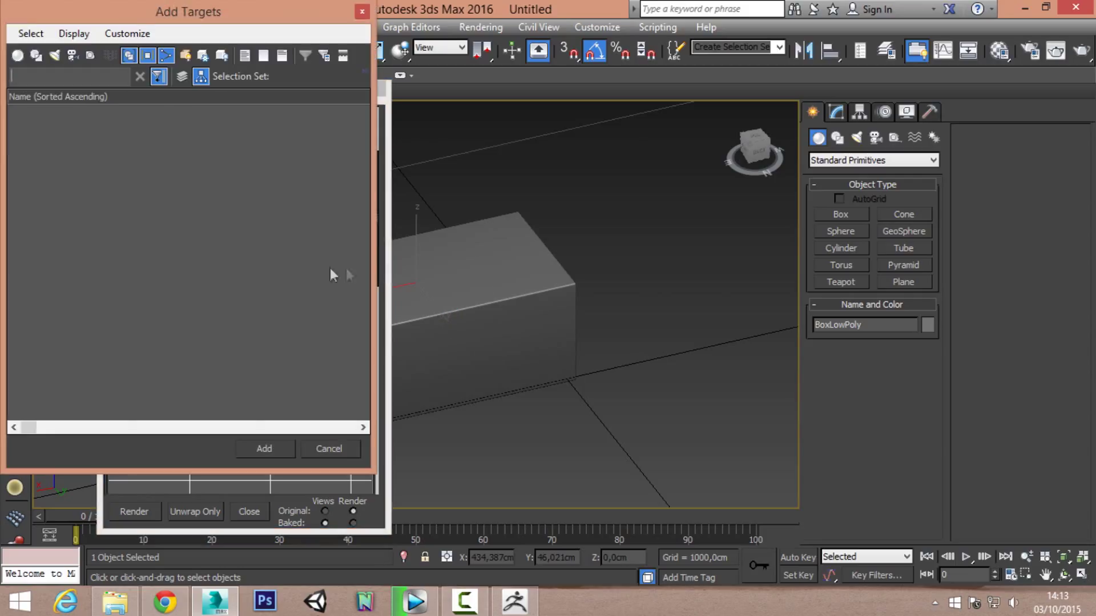
- Try enabling more object-type filters in the empty target picker, then close it
left_click(36, 55)
left_click(89, 55)
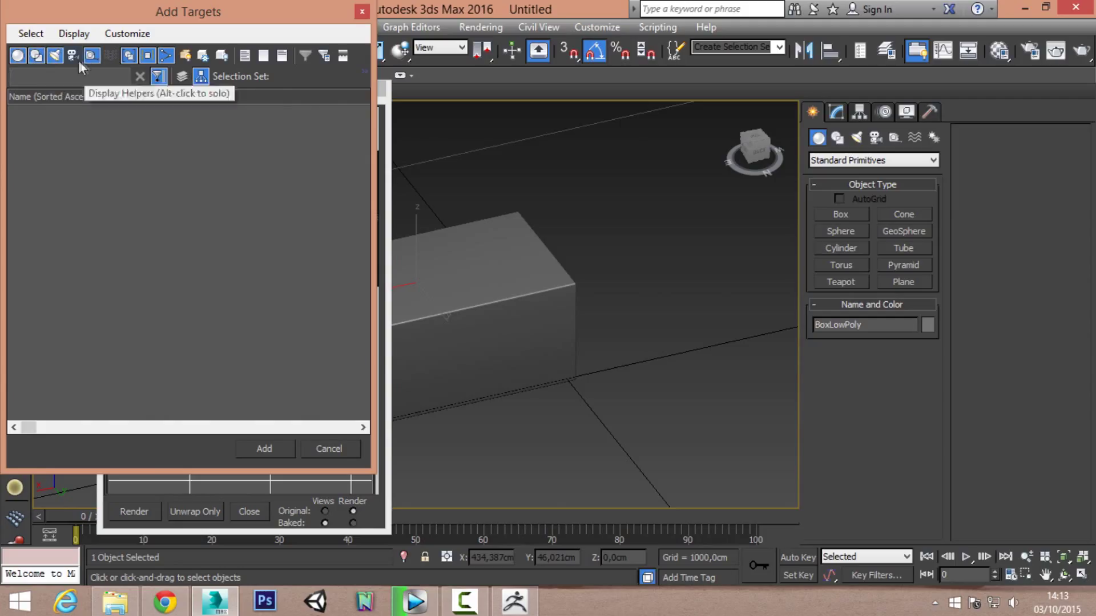
left_click(110, 55)
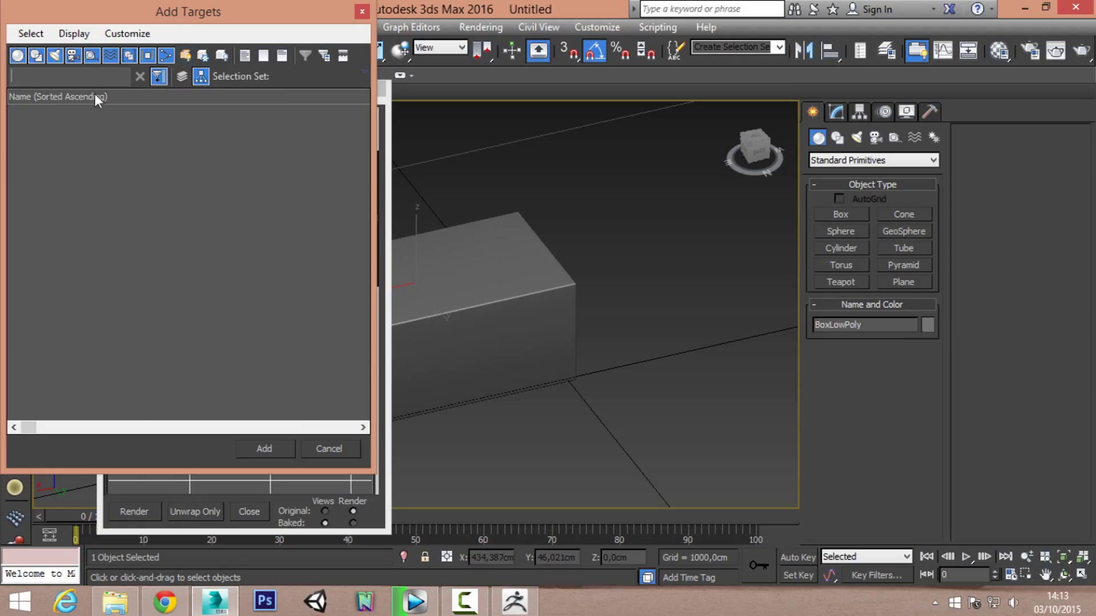
left_click(328, 449)
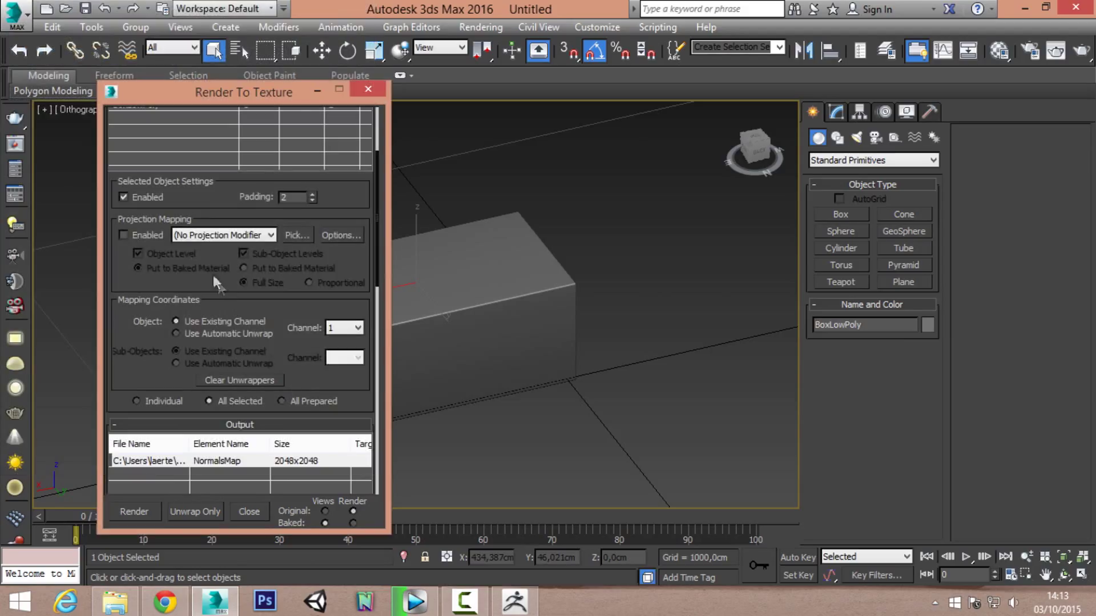
- Enable projection mapping and add BoxHighPoly as the projection target
left_click(143, 234)
left_click(297, 235)
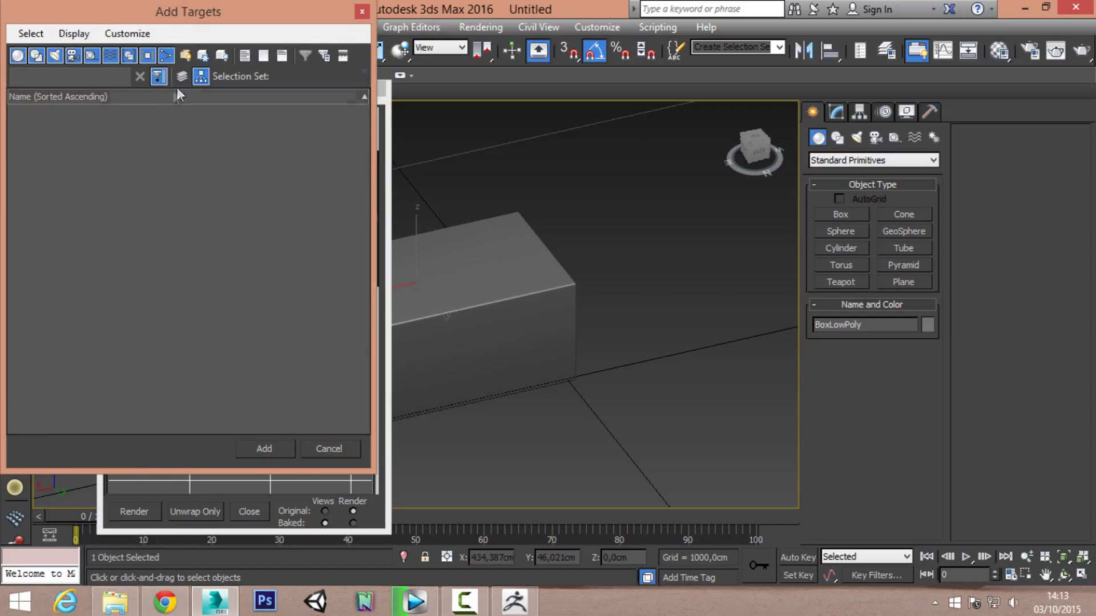
left_click(200, 58)
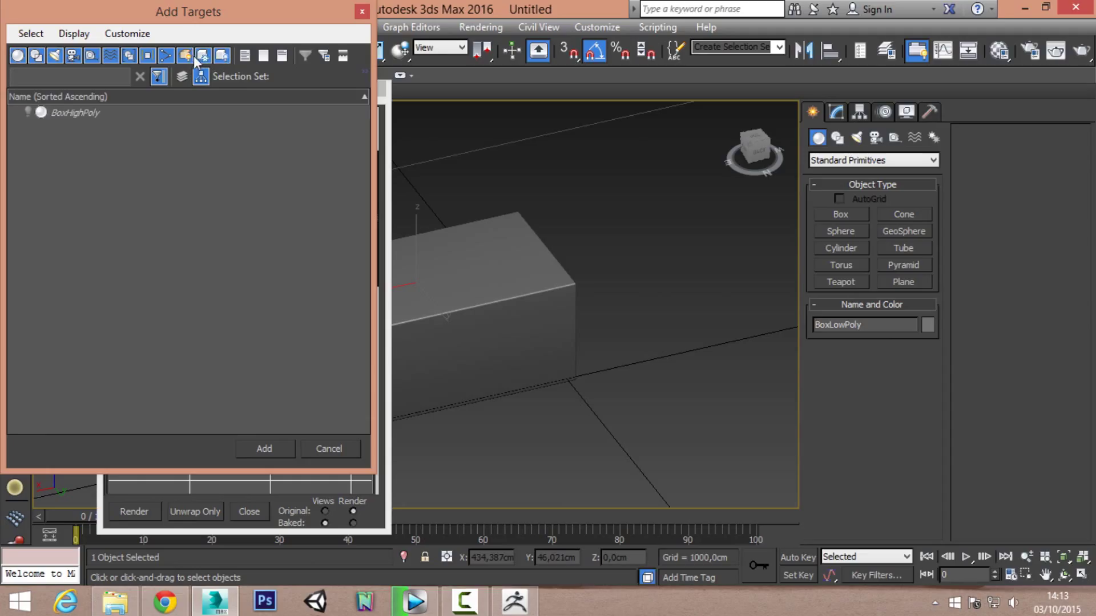
double_click(80, 116)
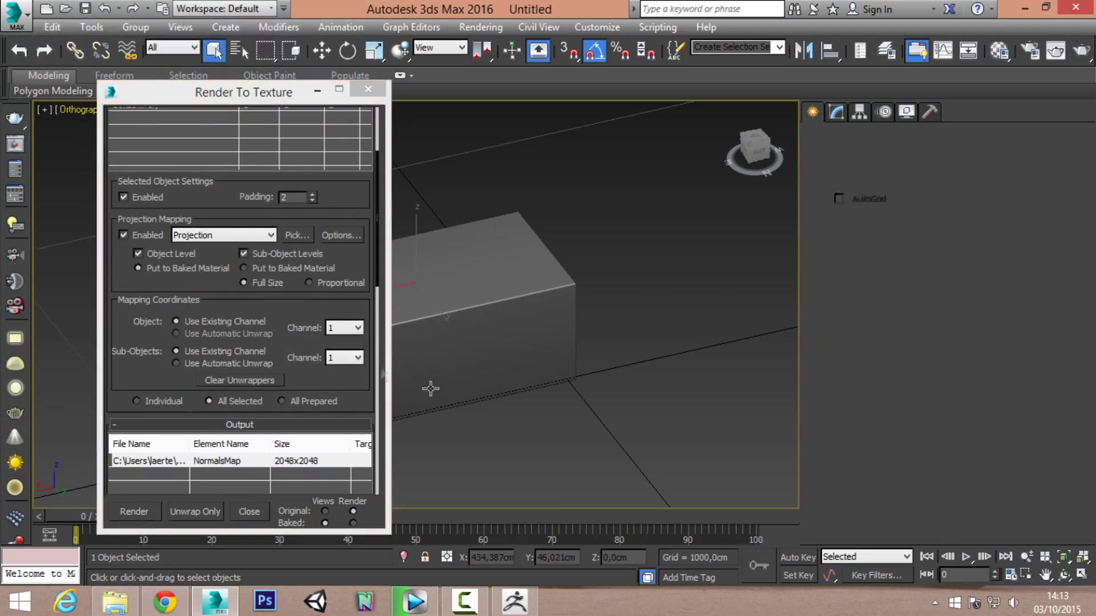
mouse_move(441, 388)
middle_mouse_down()
mouse_move(607, 367)
mouse_move(325, 388)
middle_mouse_up()
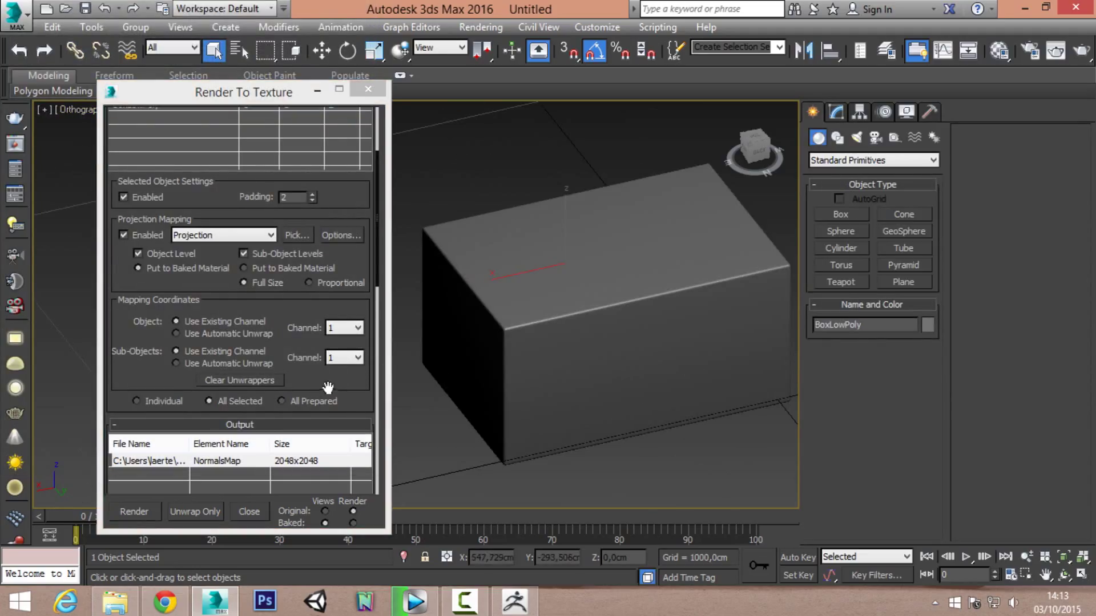
- Enable the Max 2.5 Star global supersampler from Projection Options, then close both windows
left_click(341, 234)
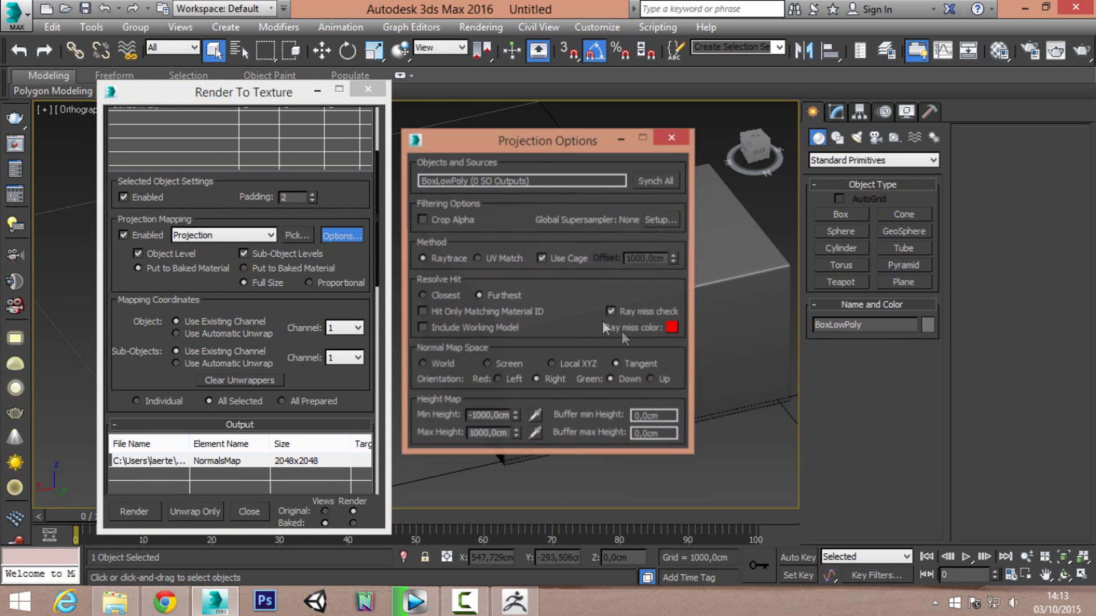
left_click(662, 219)
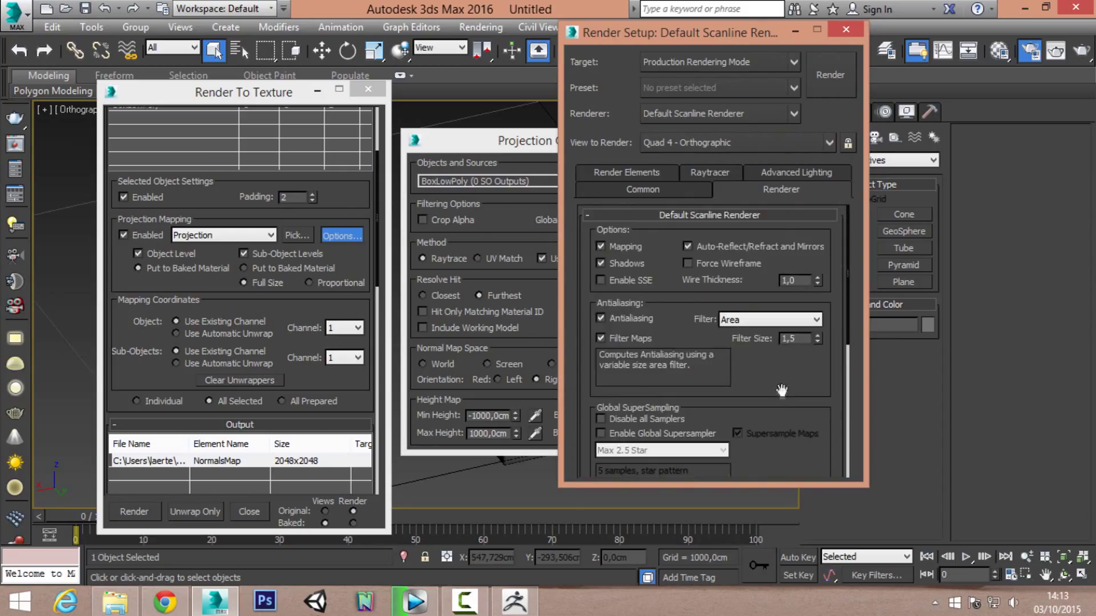
left_click_drag(780, 399, 796, 258)
left_click(629, 301)
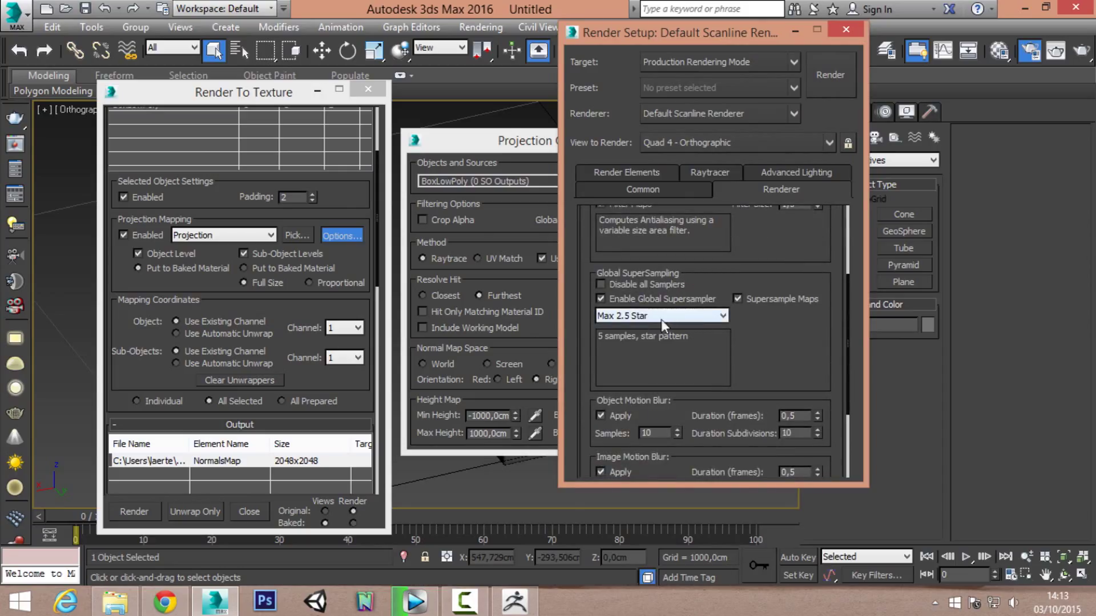
left_click(846, 30)
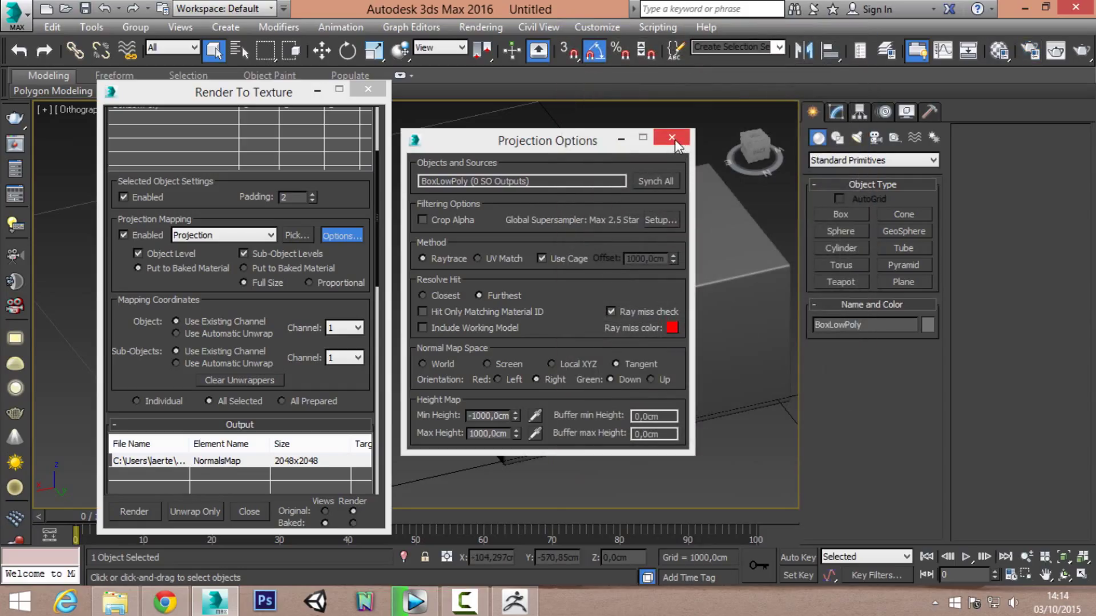
left_click(674, 140)
middle_click_drag(768, 209, 687, 220)
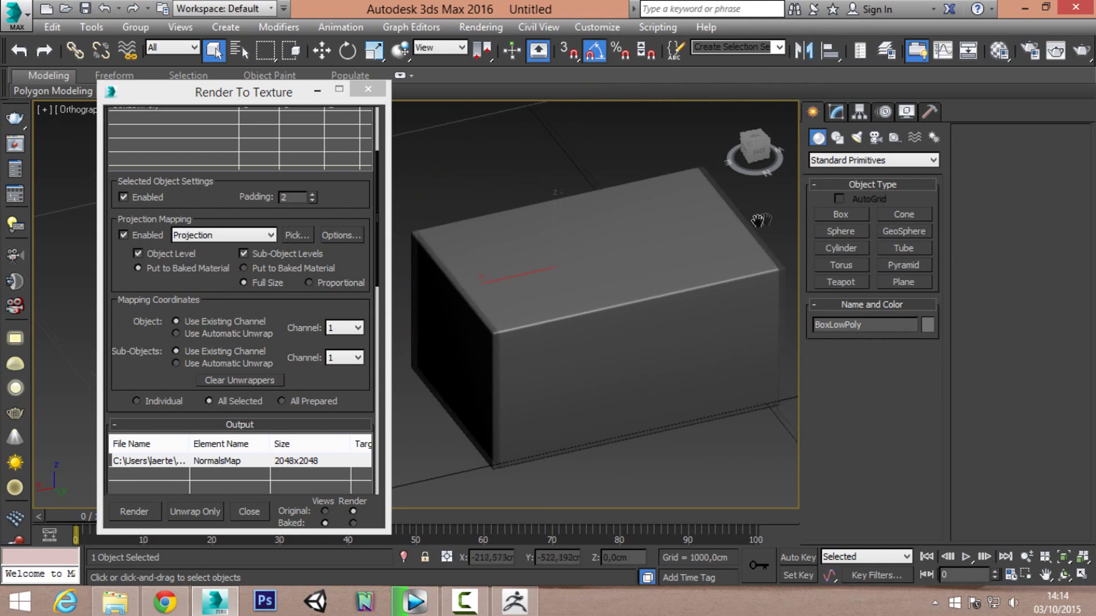
left_click(843, 109)
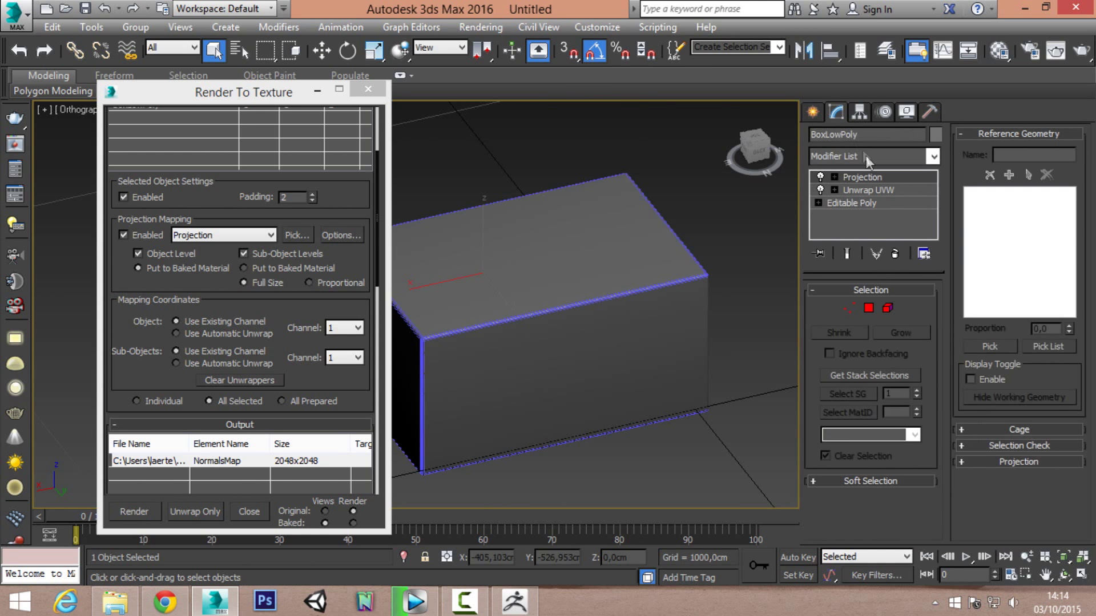
middle_click_drag(675, 231, 711, 227)
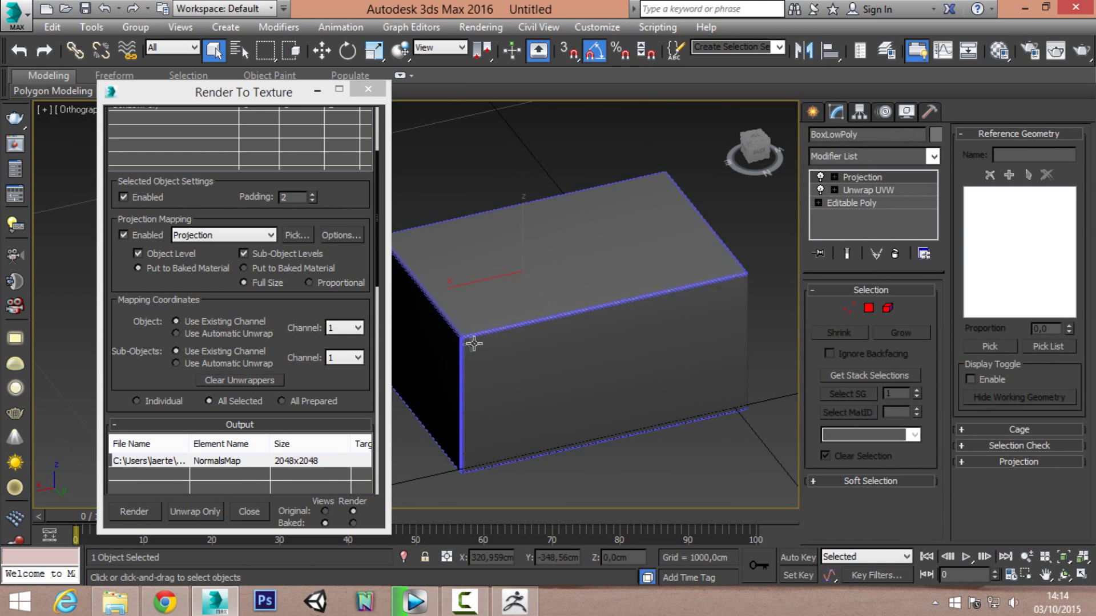
middle_click_drag(473, 343, 827, 205, "alt")
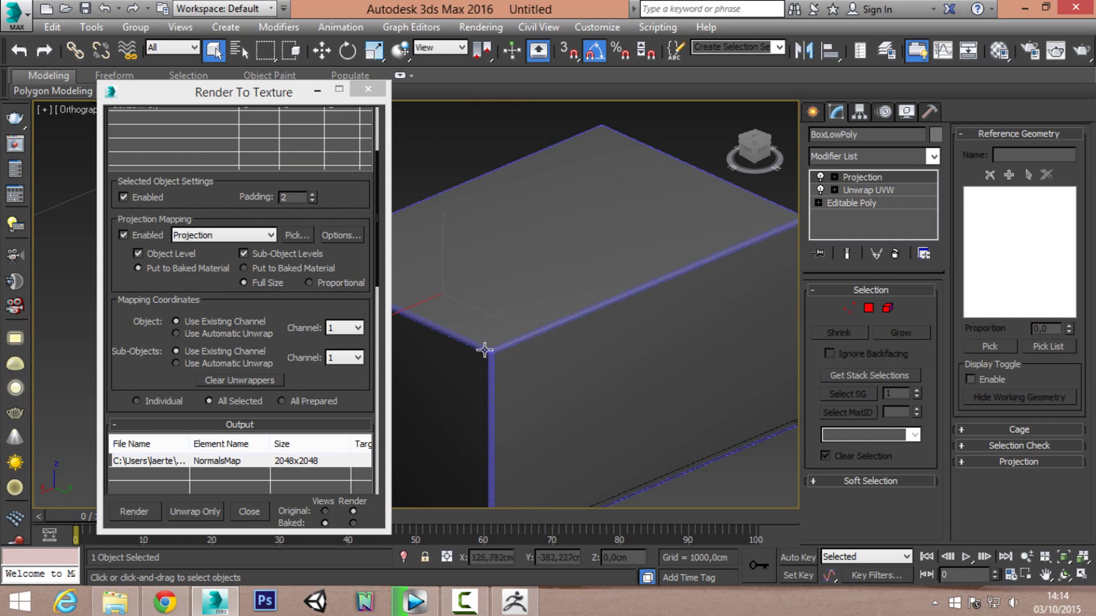
scroll(499, 365, "up", 5)
scroll(458, 294, "down", 3)
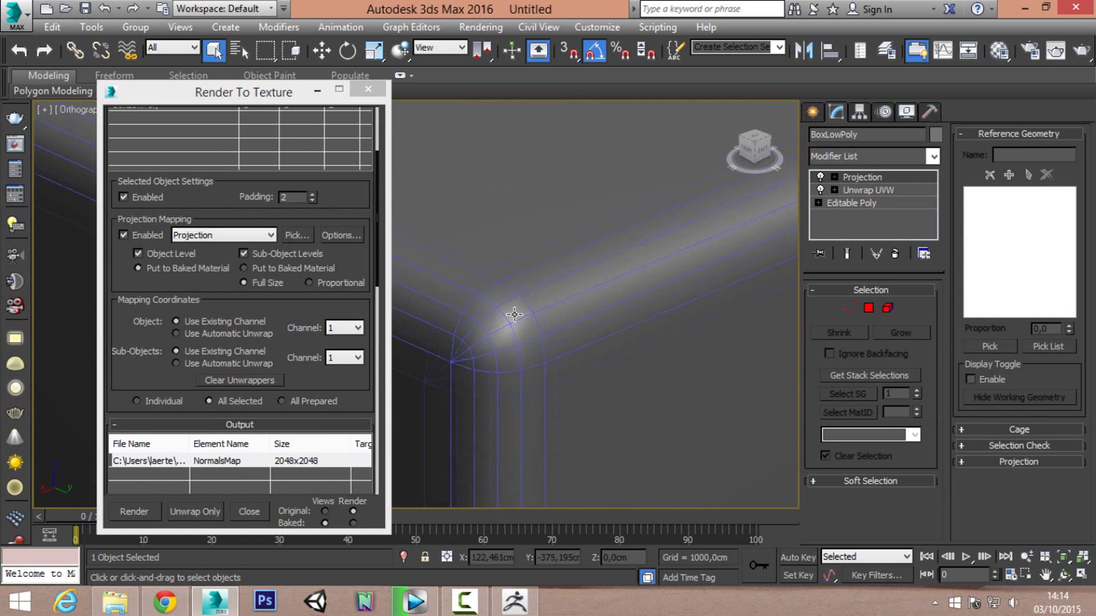
scroll(474, 314, "down", 2)
left_click(859, 480)
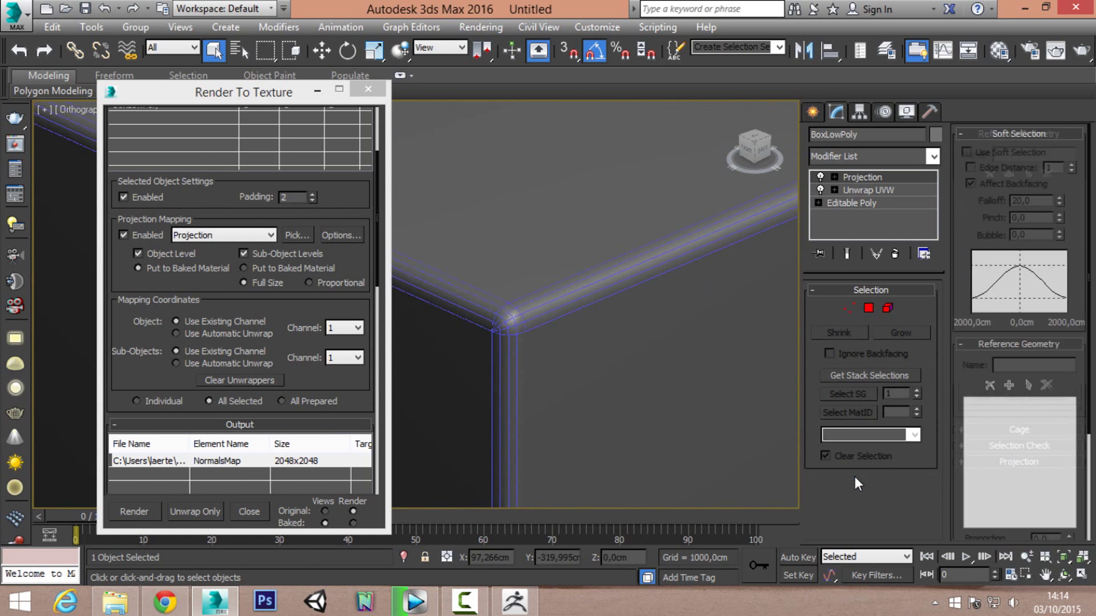
left_click(1007, 137)
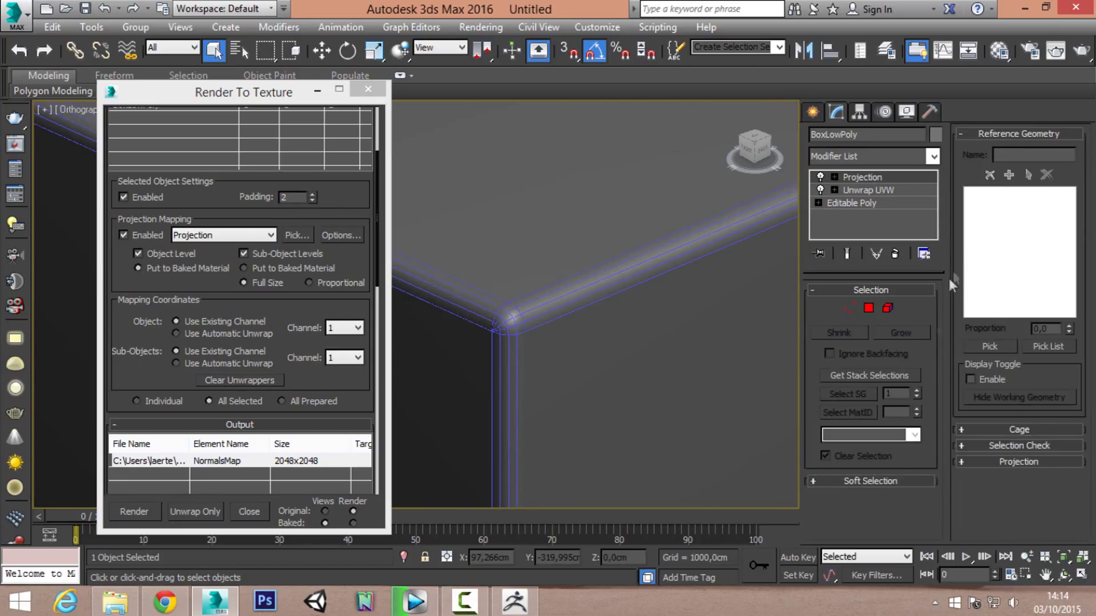
left_click(1025, 428)
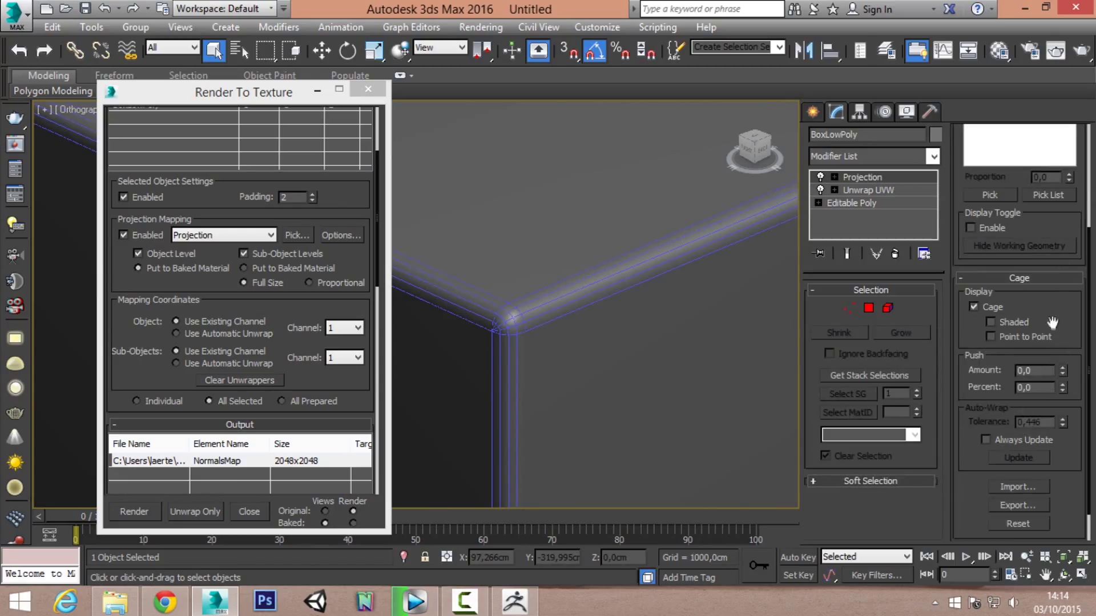
scroll(1055, 303, "down", 3)
left_click_drag(1060, 334, 1060, 274)
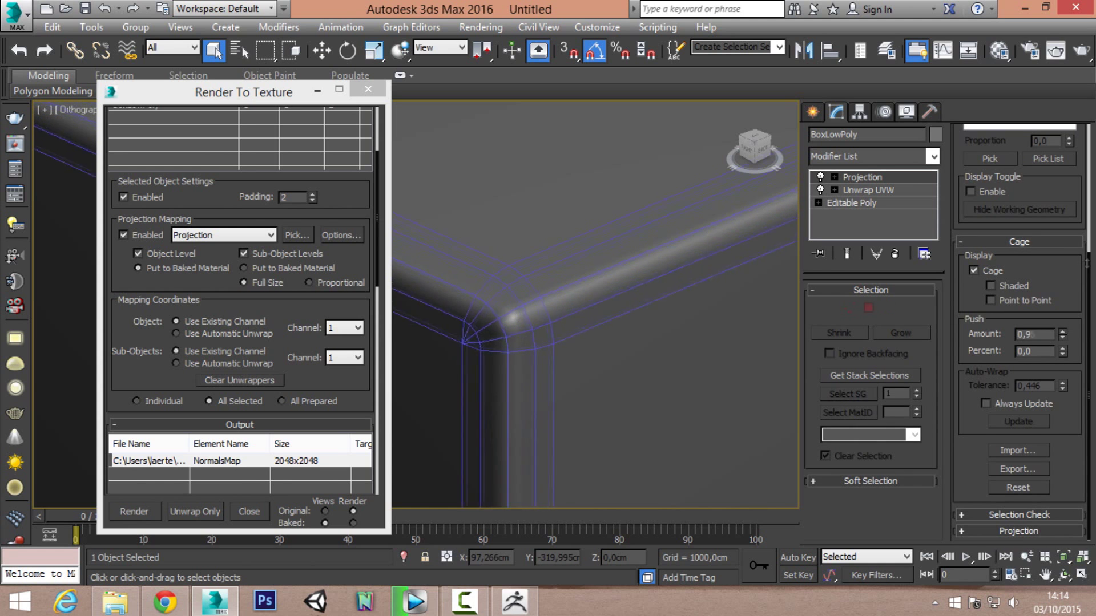
scroll(604, 330, "down", 5)
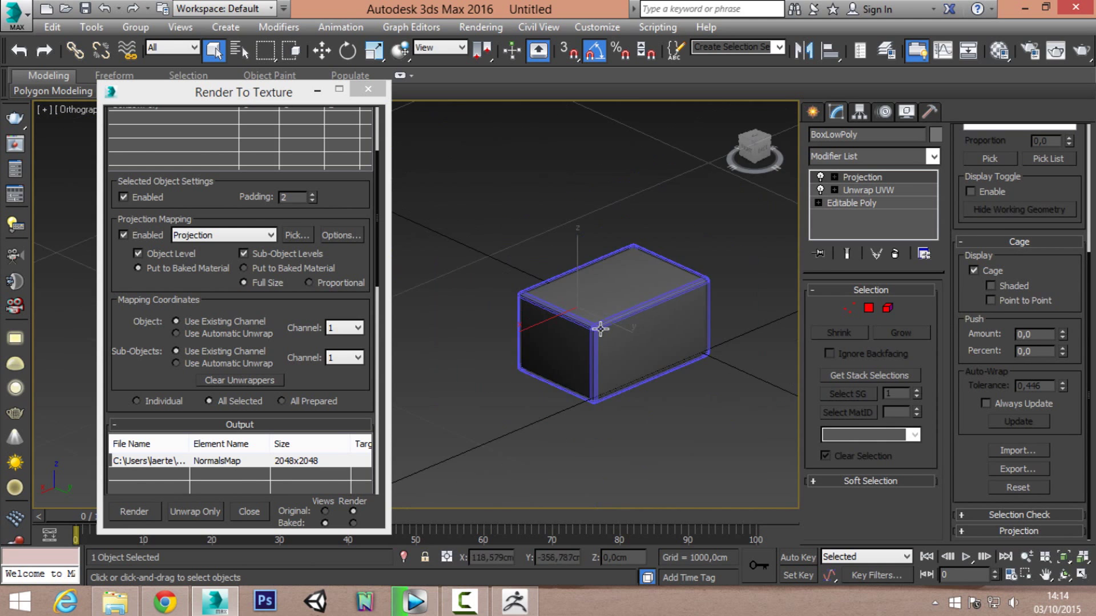
scroll(642, 294, "up", 1)
scroll(703, 269, "up", 5)
left_click_drag(1062, 334, 1089, 433)
left_click_drag(1060, 354, 1060, 319)
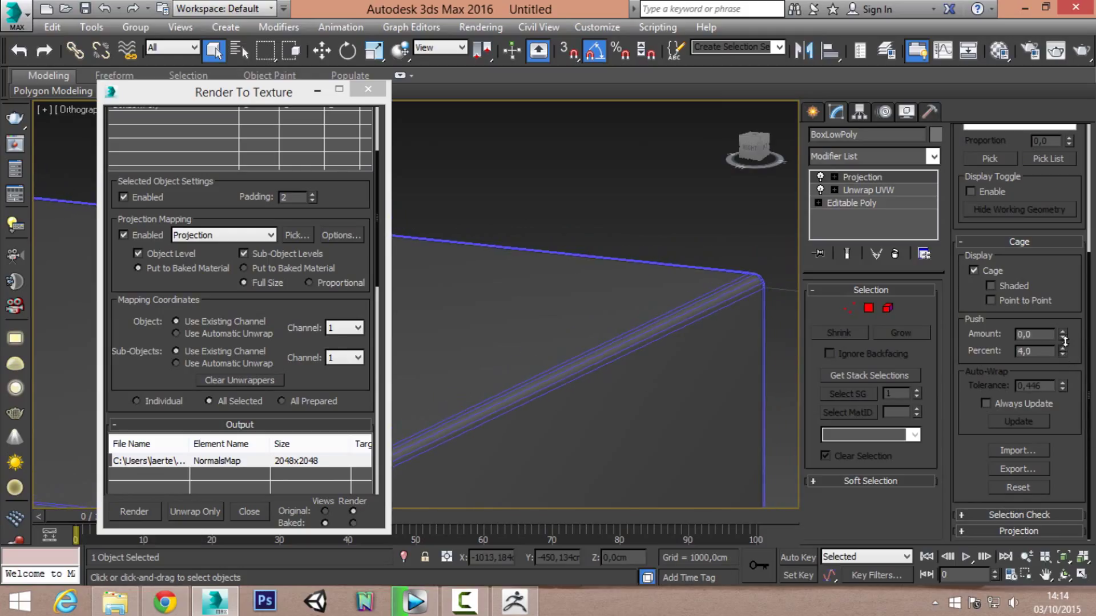
key("ctrl+z")
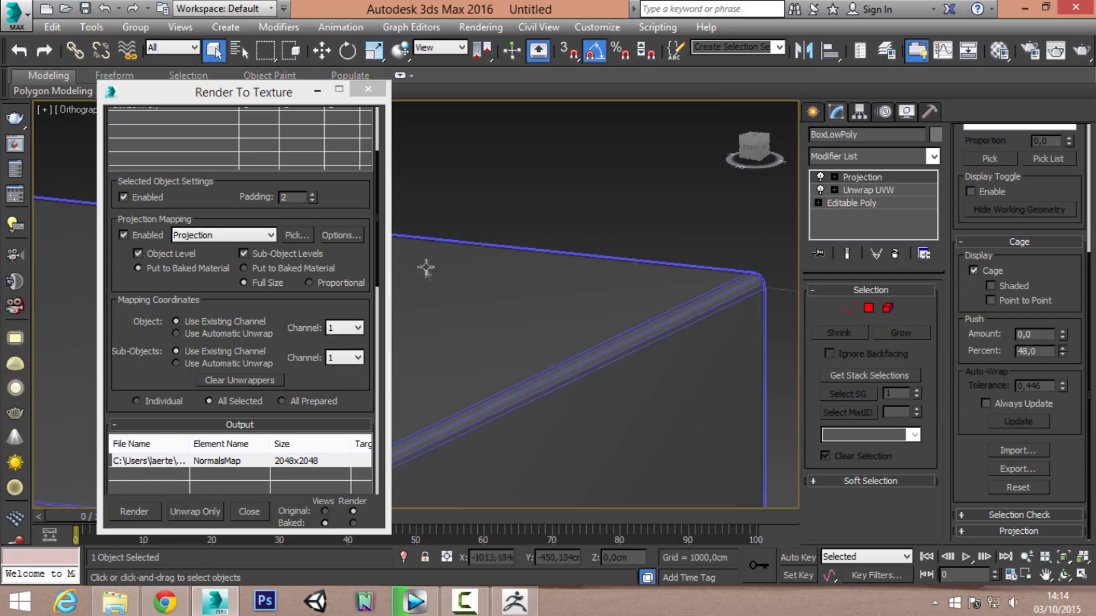
mouse_move(790, 322)
middle_mouse_down()
mouse_move(679, 336)
mouse_move(635, 293)
mouse_move(599, 289)
middle_mouse_up()
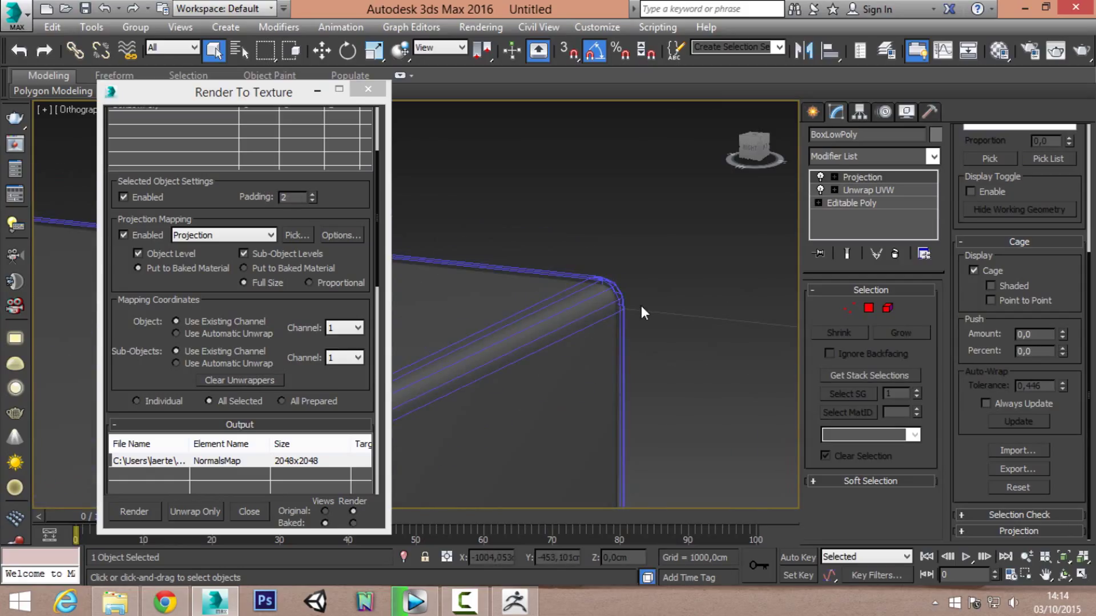
mouse_move(592, 251)
middle_mouse_down("alt")
mouse_move(685, 371)
mouse_move(534, 225)
mouse_move(929, 352)
middle_mouse_up("alt")
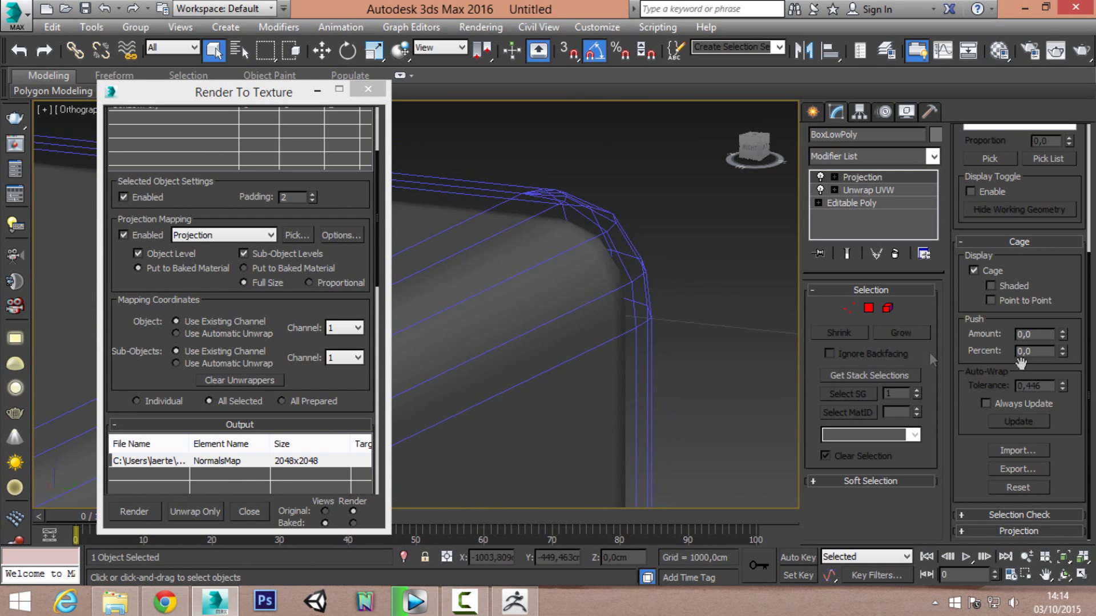
scroll(639, 334, "down", 3)
mouse_move(616, 325)
middle_mouse_down("alt")
mouse_move(482, 406)
mouse_move(709, 325)
mouse_move(802, 257)
middle_mouse_up("alt")
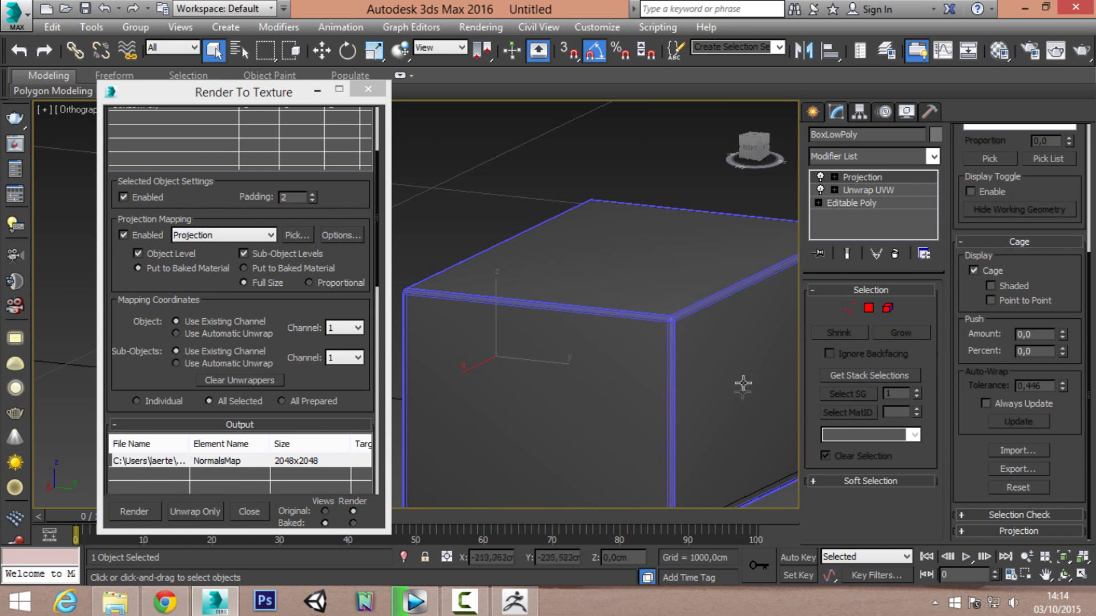
middle_click_drag(719, 326, 594, 313)
left_click(812, 111)
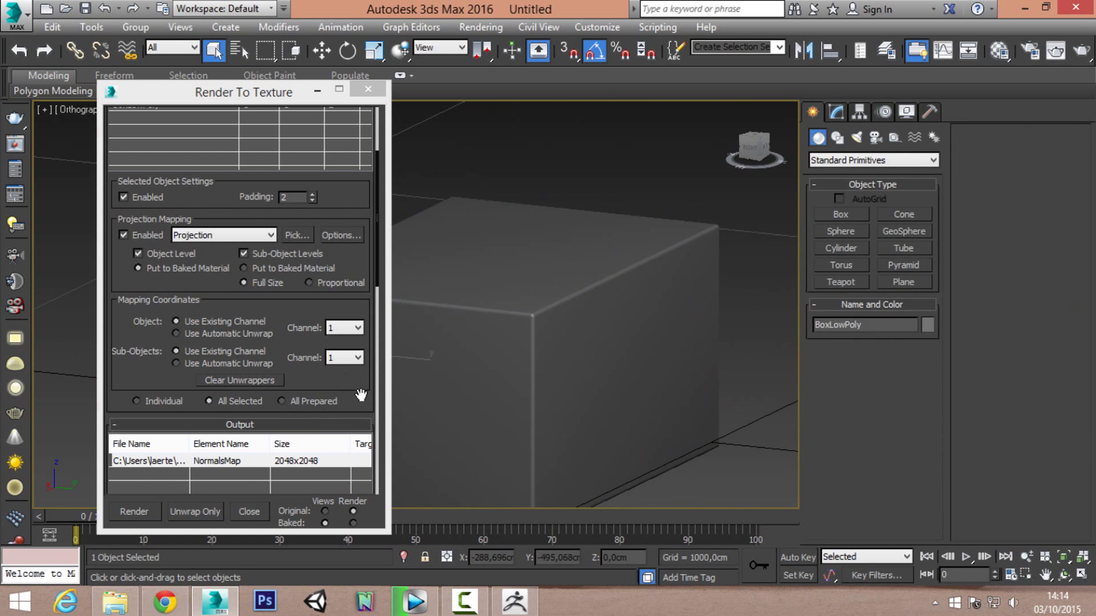
left_click_drag(361, 395, 396, 184)
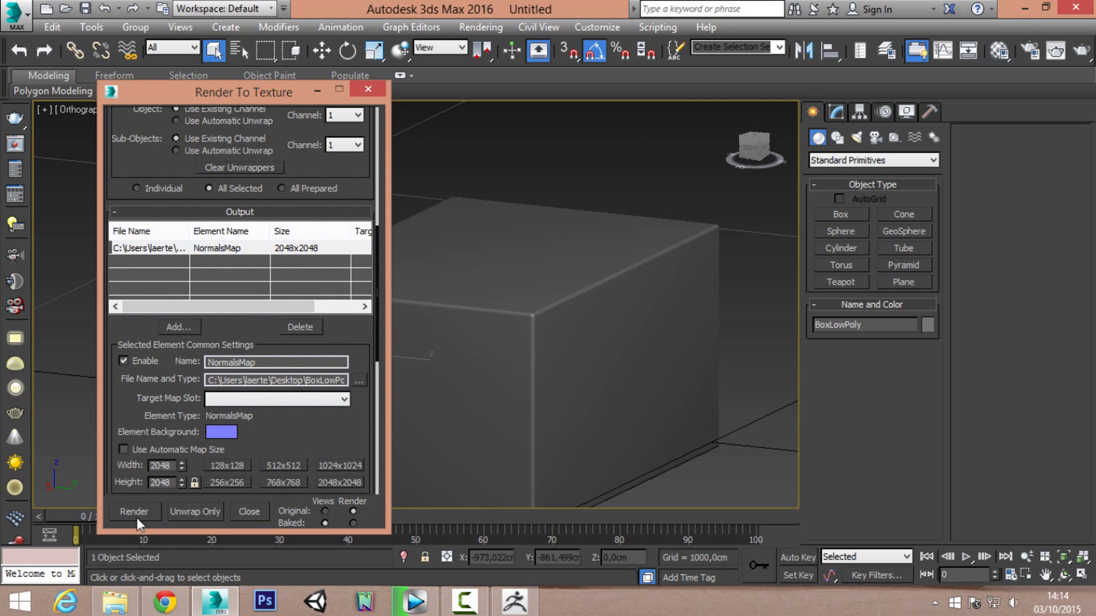
- Bake the normal map, dismissing the missing-targets warning, and close the result window
left_click(134, 513)
left_click(491, 417)
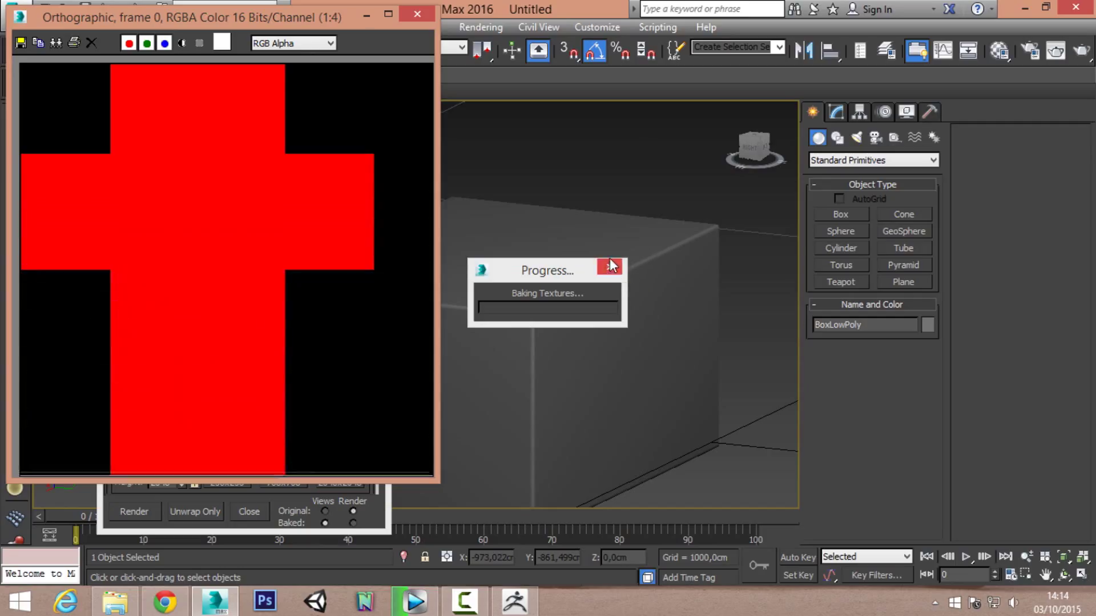
left_click(425, 10)
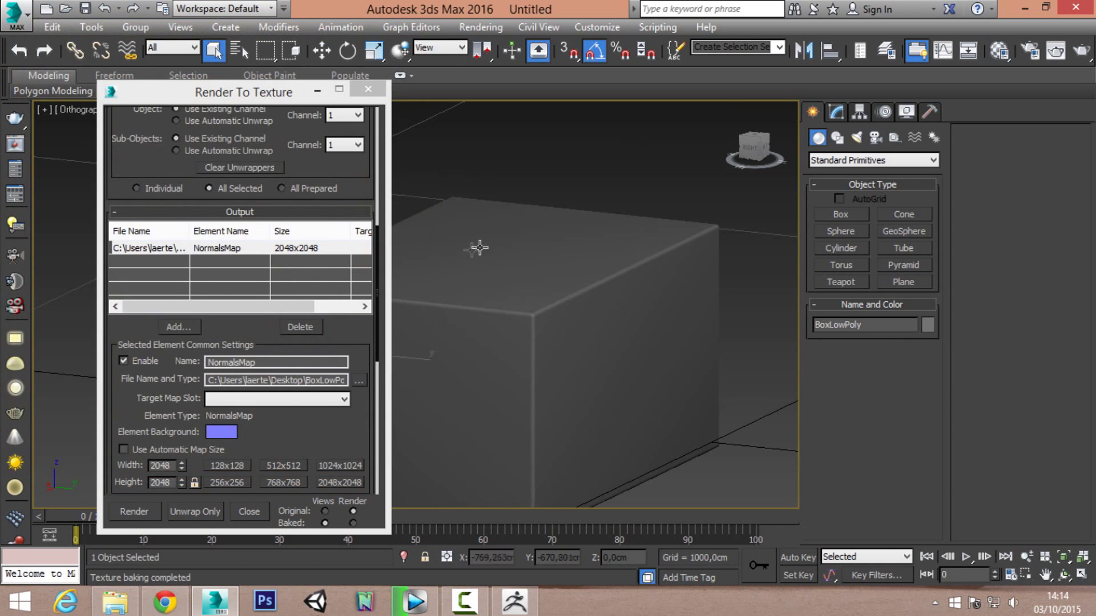
- In BoxLowPoly's Modify panel, reset the cage Push to 0 and switch to wireframe view
left_click(836, 111)
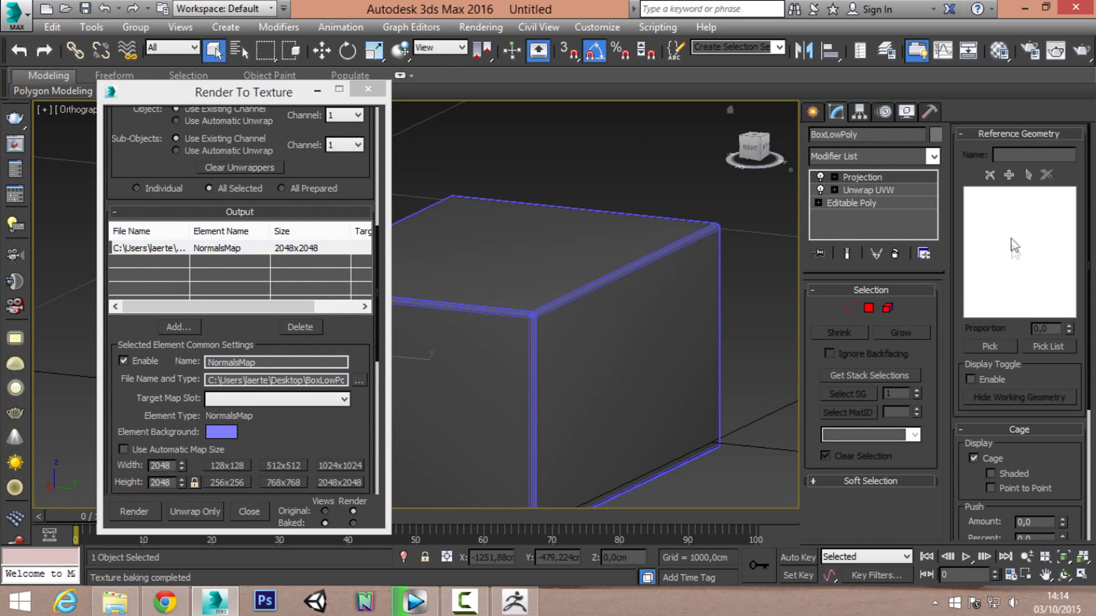
left_click_drag(1063, 482, 1062, 372)
left_click_drag(1063, 413, 1065, 425)
right_click(1064, 428)
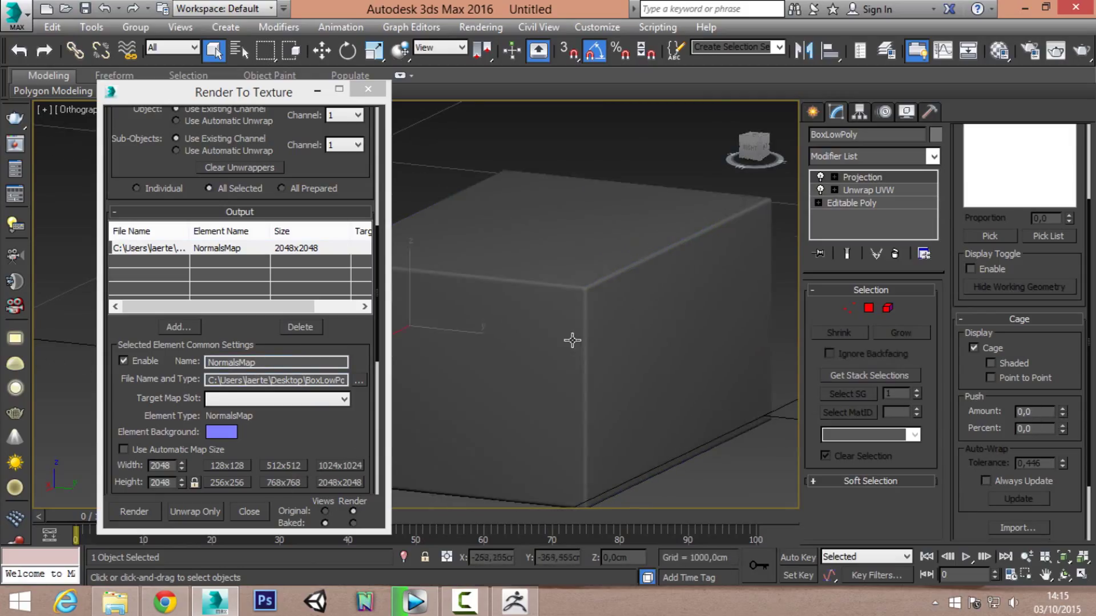
key("F3")
right_click(597, 339)
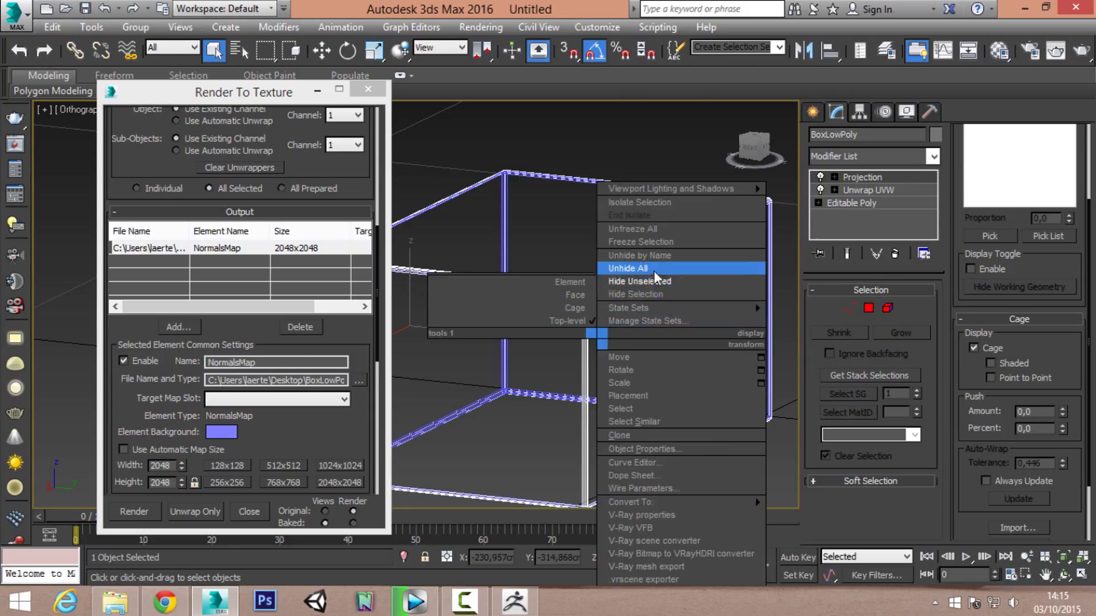
- Unhide the high-poly box, restore smooth shading, push the cage slightly out, and re-bake, overwriting the file
left_click(628, 268)
key("F3")
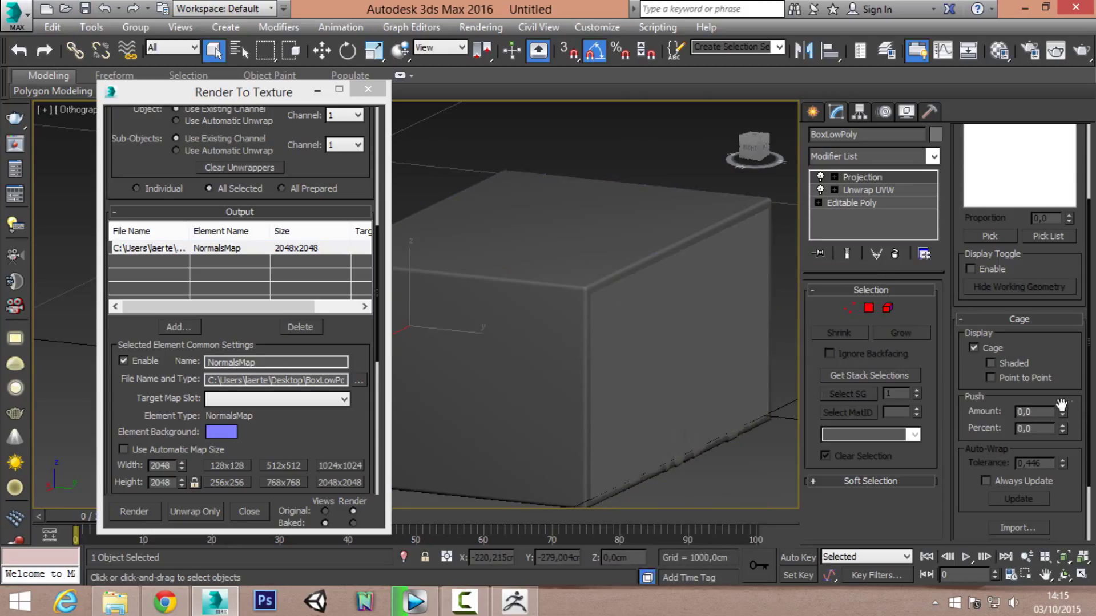
left_click_drag(1062, 409, 1067, 405)
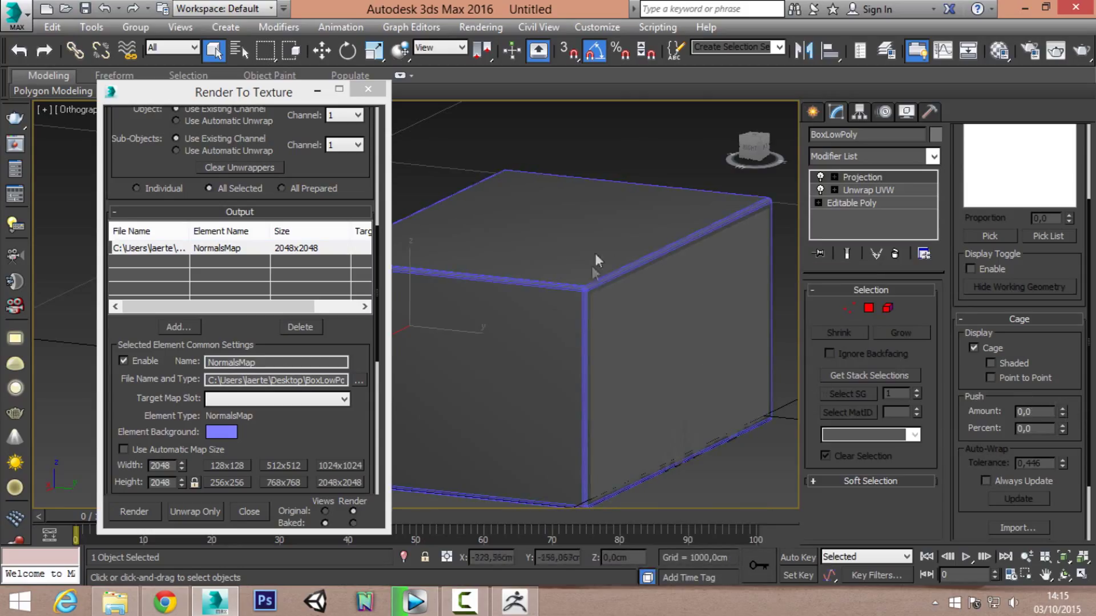
left_click(135, 510)
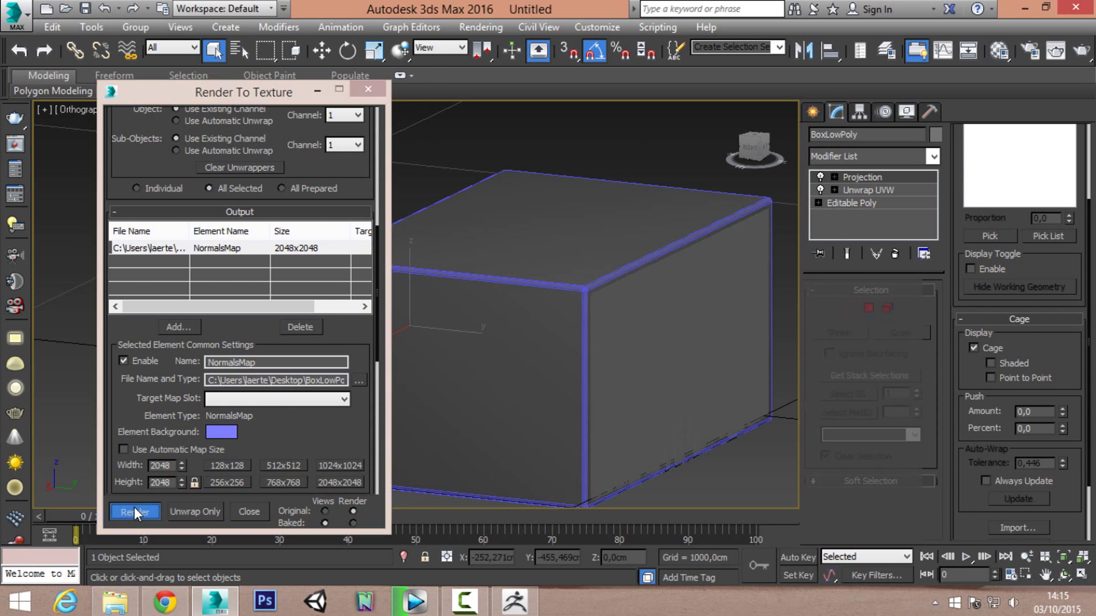
left_click(501, 314)
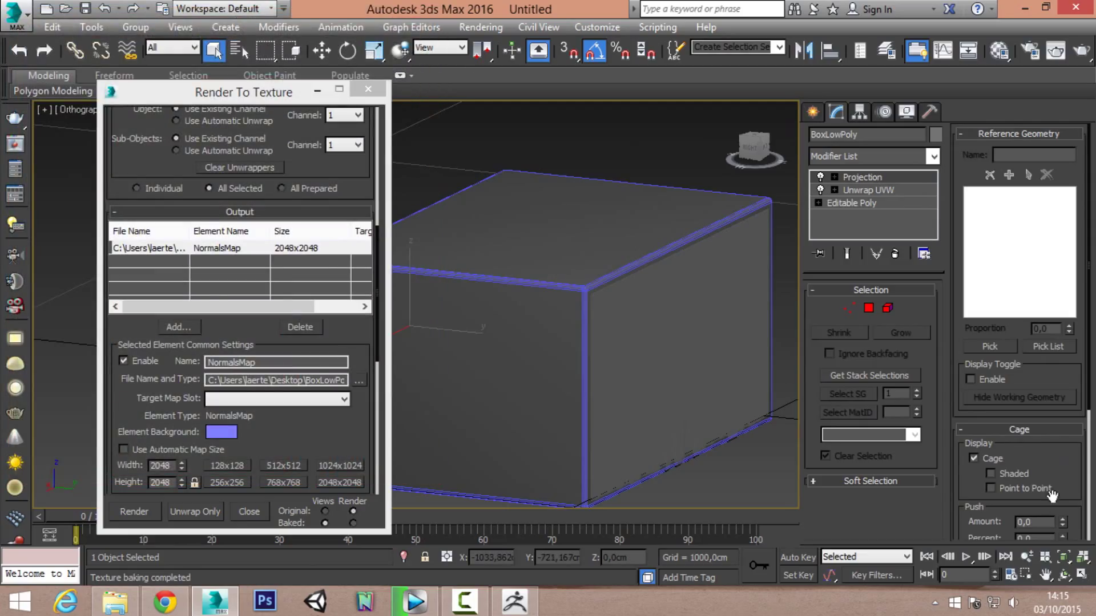
- Reset the projection cage push amount to zero and orbit to inspect the box
scroll(1063, 437, "down", 3)
left_click_drag(1067, 428, 1071, 412)
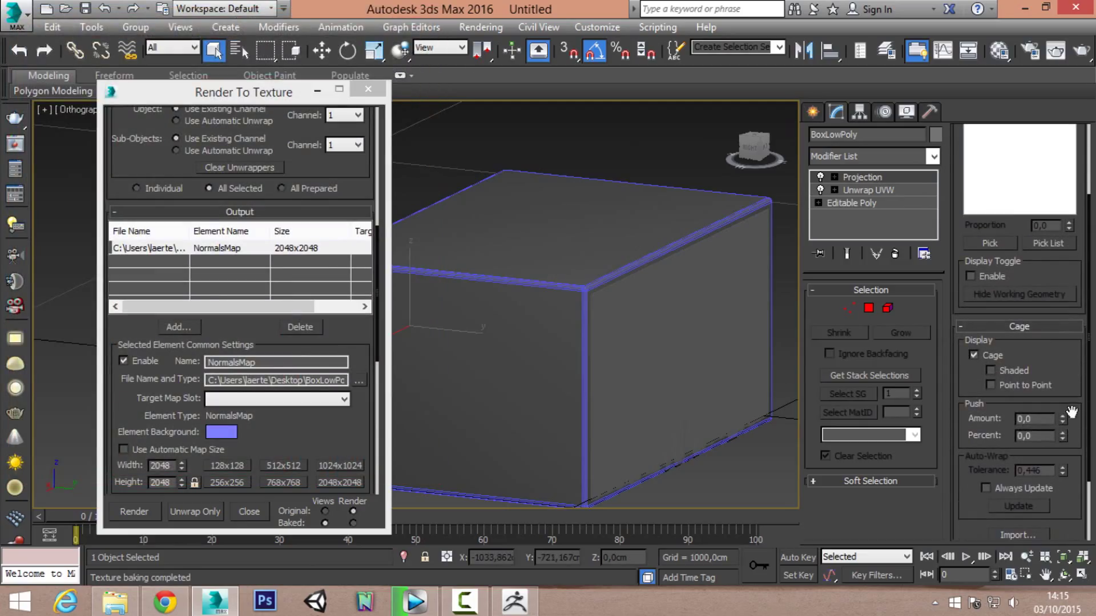
right_click(1059, 423)
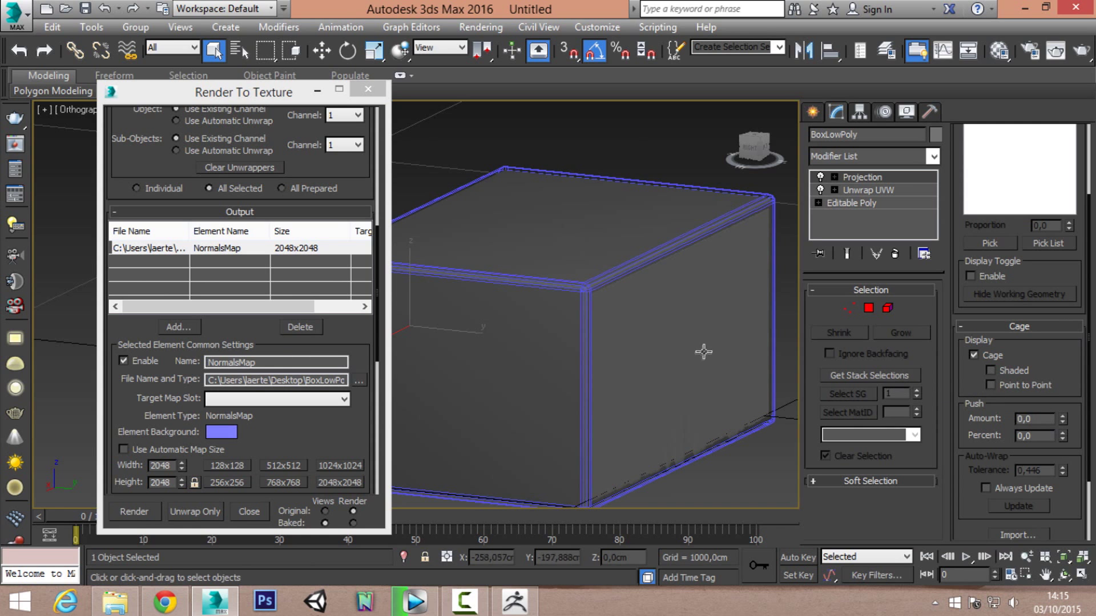
scroll(641, 296, "up", 2)
scroll(651, 308, "up", 2)
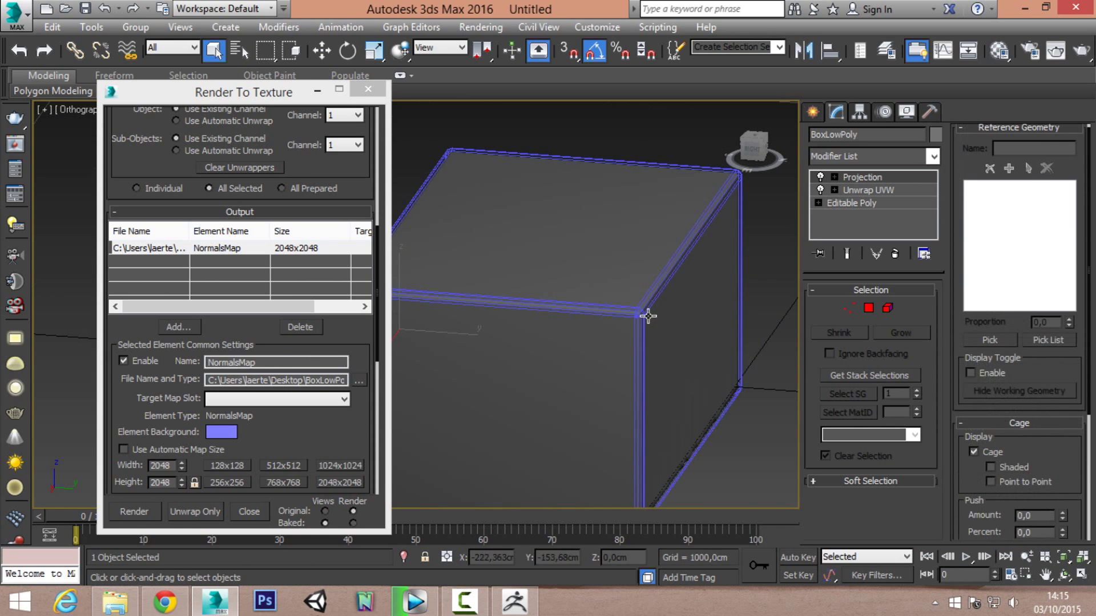
scroll(615, 309, "up", 4)
scroll(614, 311, "down", 3)
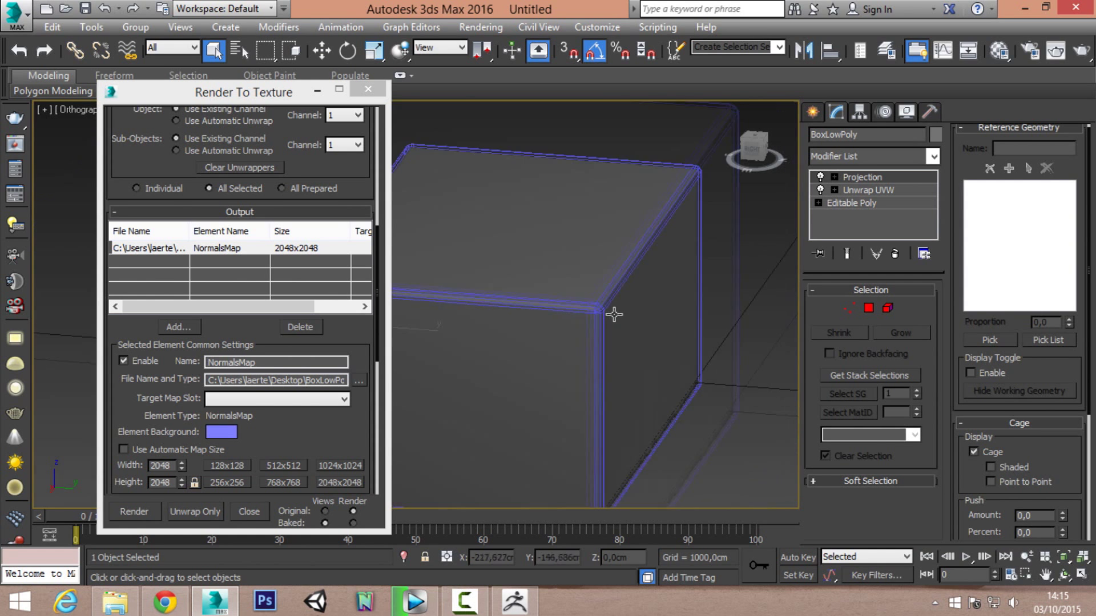
middle_click_drag(667, 300, 762, 292, "alt")
left_click_drag(360, 196, 403, 354)
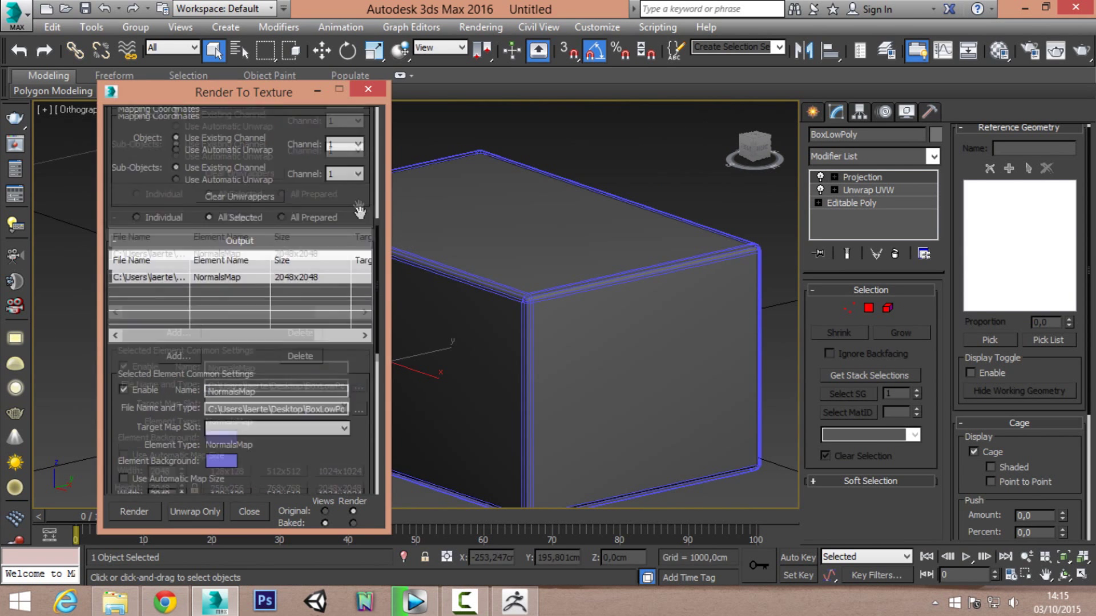
scroll(240, 400, "down", 5)
- Re-bake the normal map over the existing file, close the result, and nudge the cage push down
left_click(130, 512)
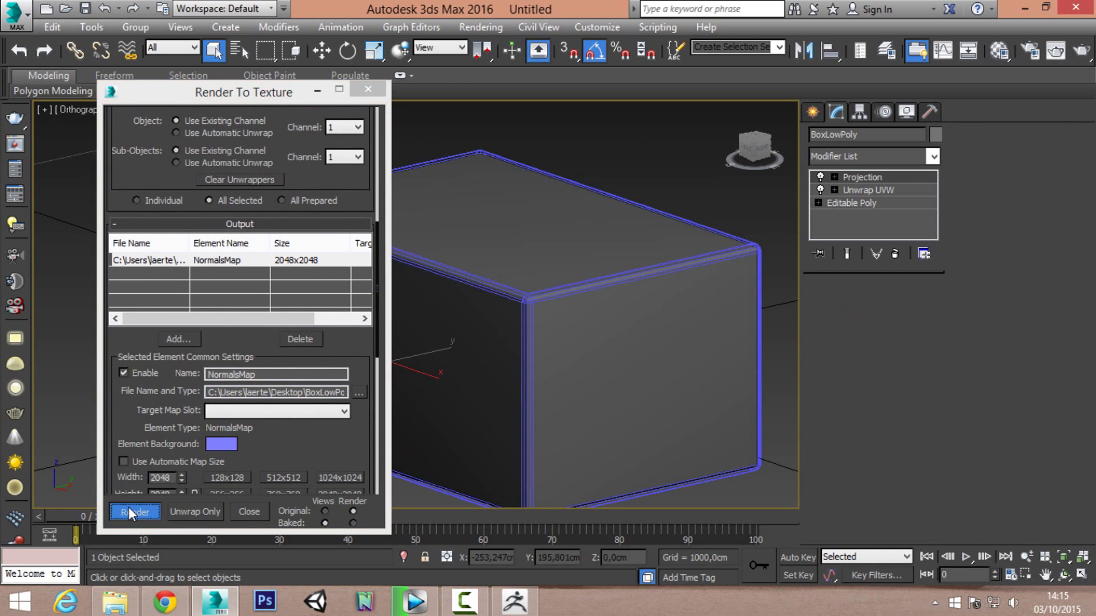
left_click(500, 316)
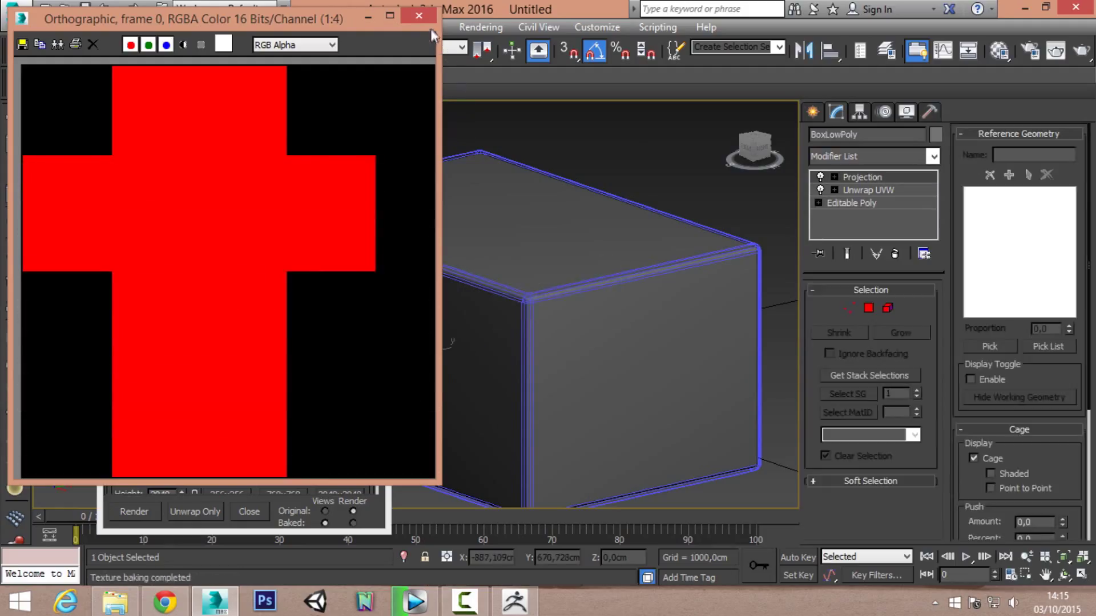
left_click(419, 15)
scroll(1052, 491, "down", 2)
scroll(1052, 490, "down", 3)
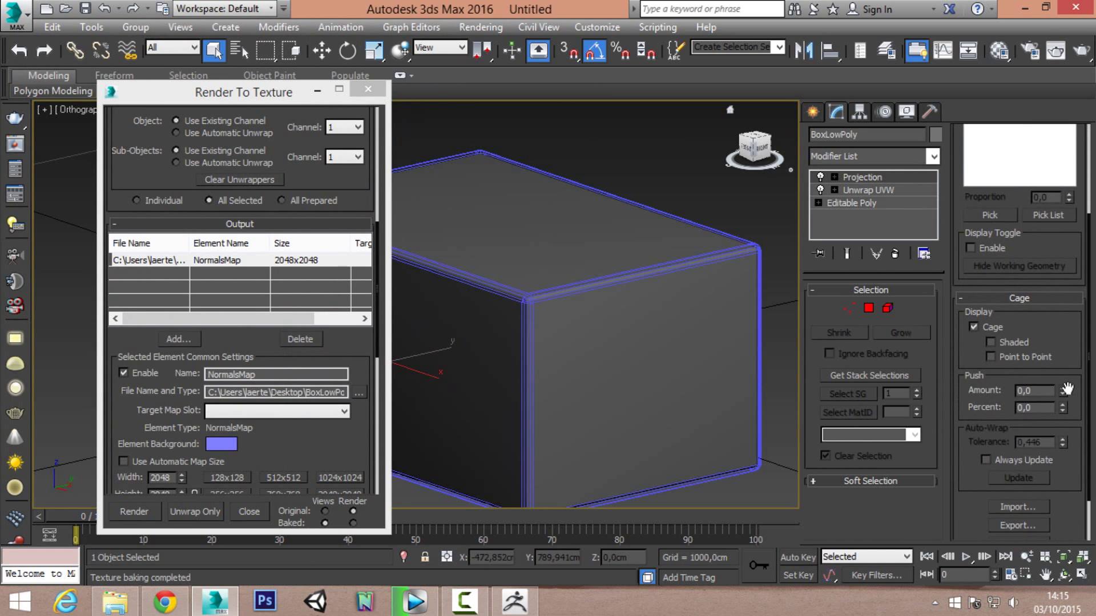
left_click(1063, 394)
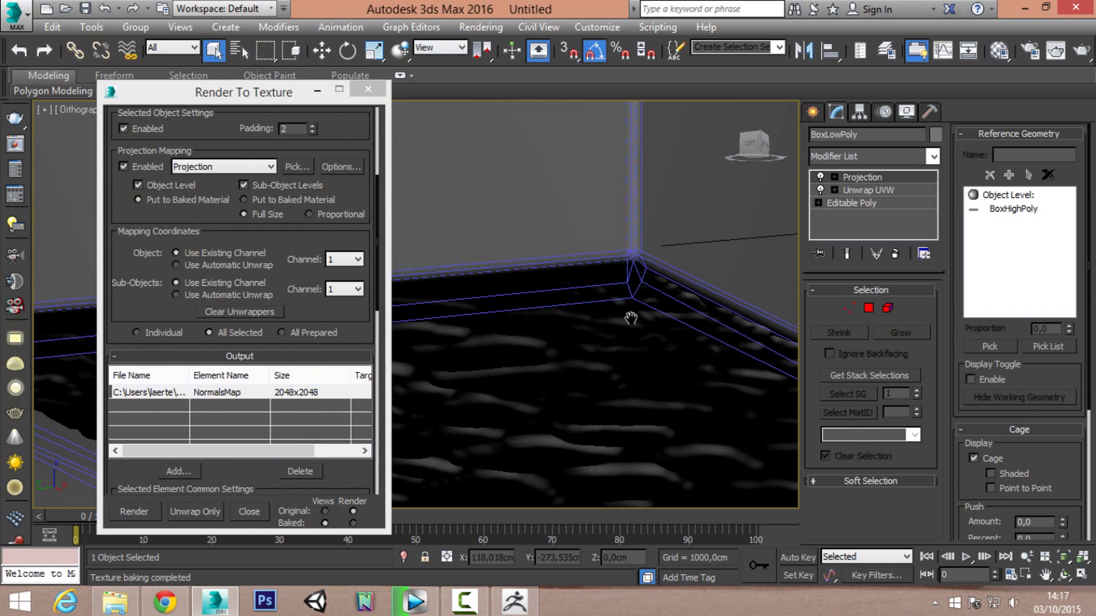
middle_click_drag(283, 256, 294, 279)
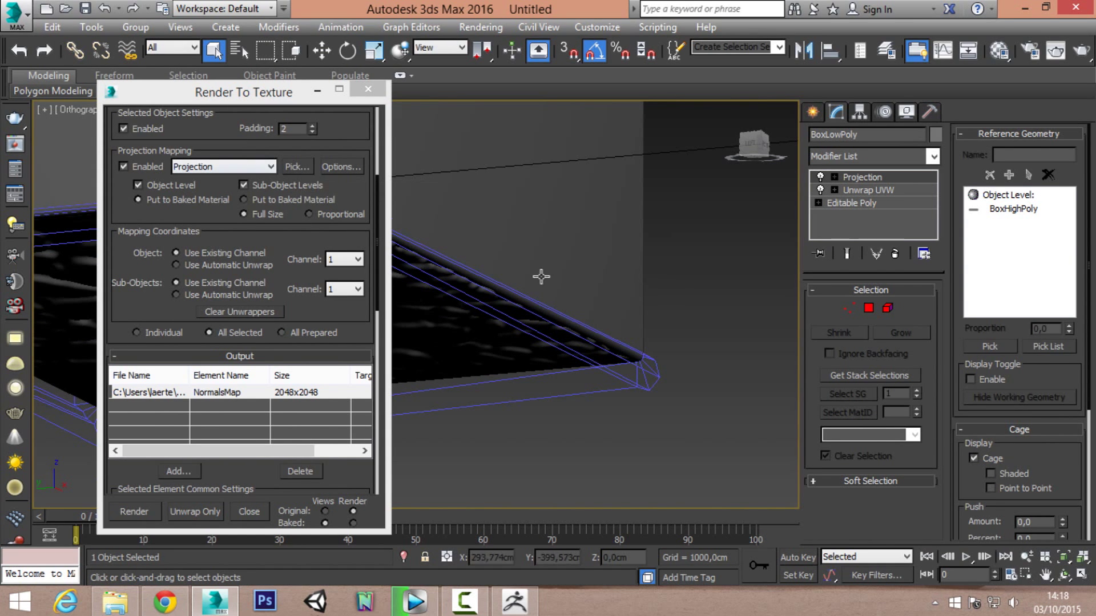
scroll(541, 276, "up", 2)
scroll(514, 251, "up", 2)
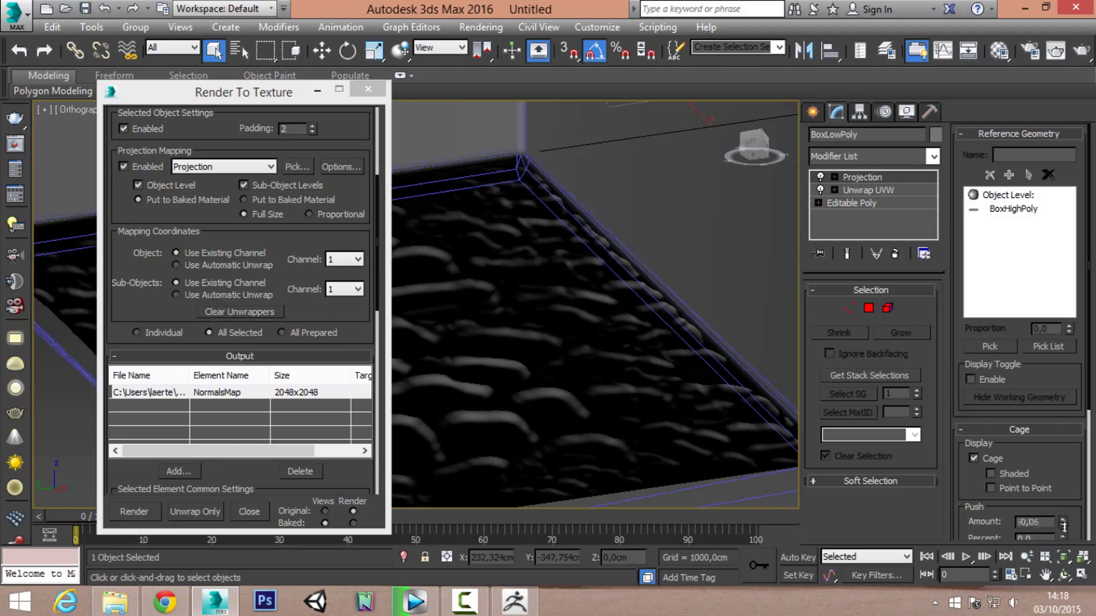
left_click_drag(1062, 537, 27, 93)
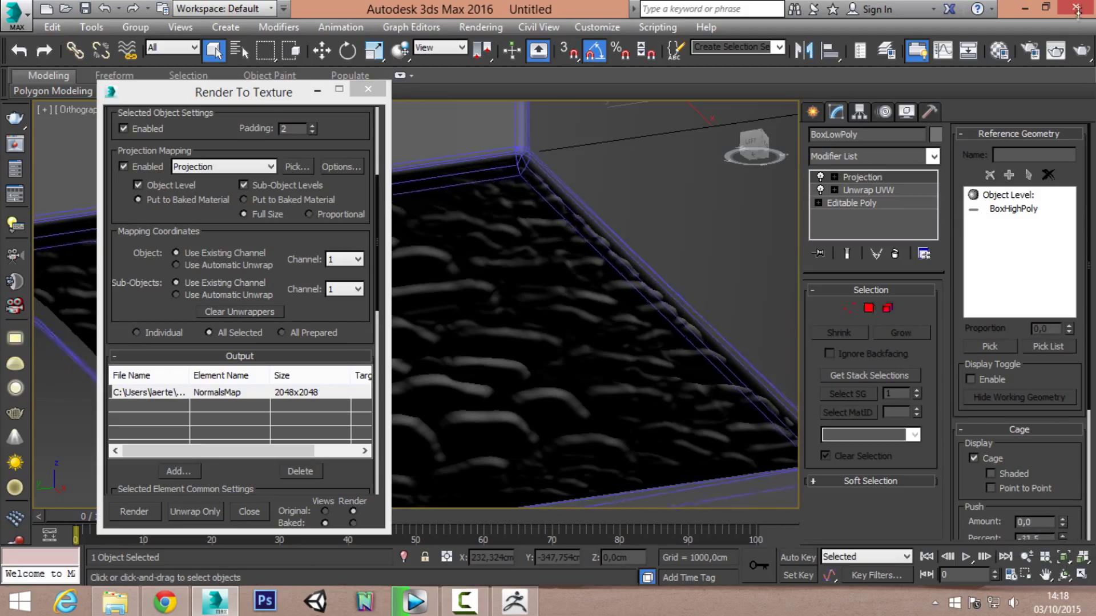
left_click(35, 91)
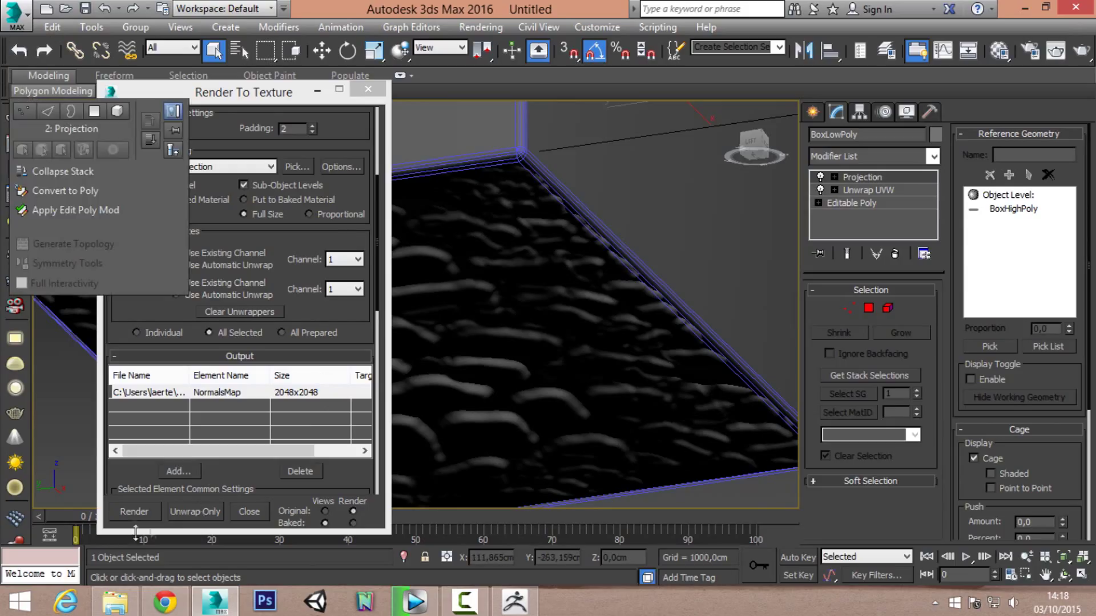
left_click_drag(1063, 522, 1065, 510)
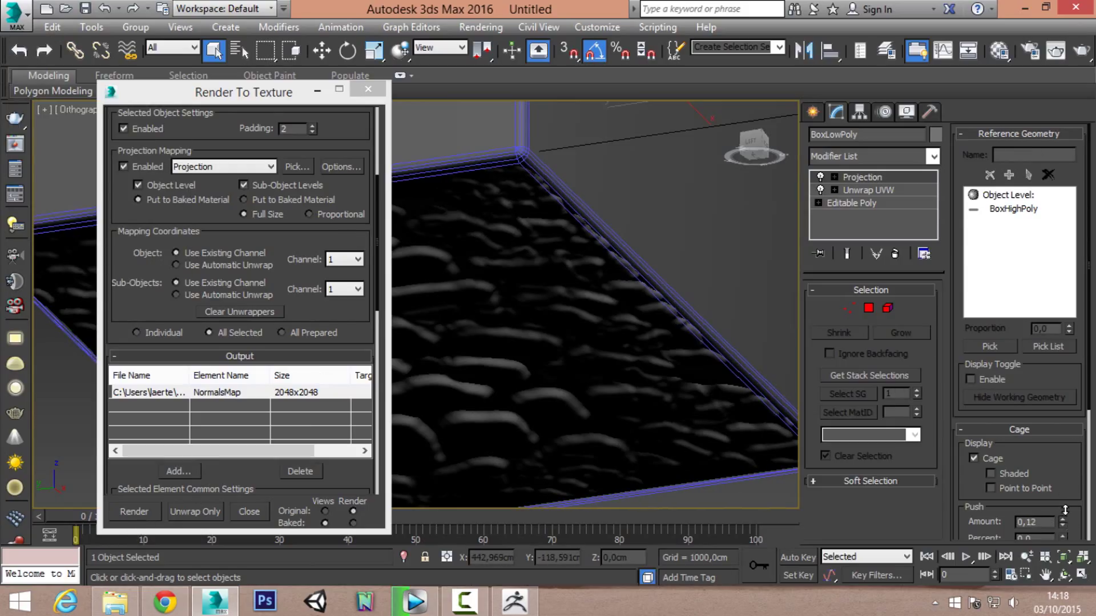
mouse_move(638, 302)
middle_mouse_down()
mouse_move(686, 349)
mouse_move(764, 332)
middle_mouse_up()
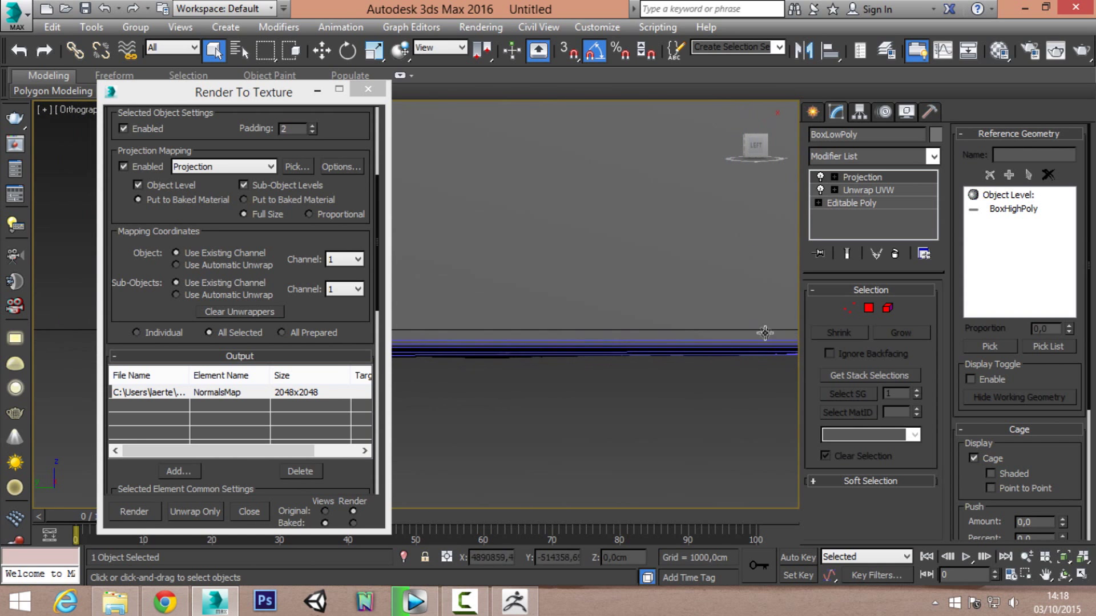
left_click_drag(1064, 525, 1065, 530)
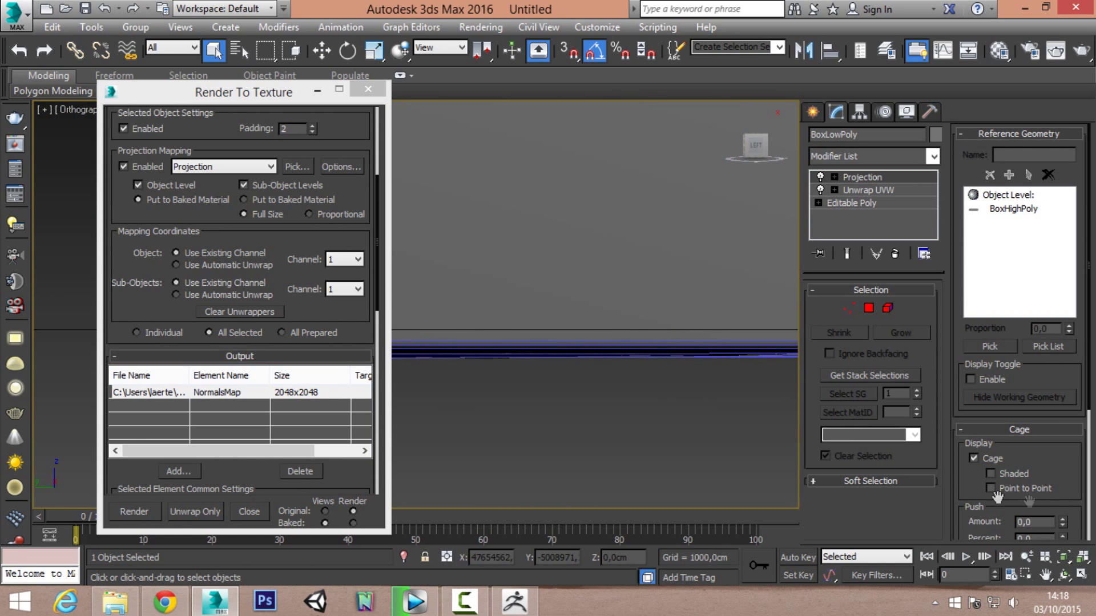
- Re-bake the normal map, then push the cage out to 0,21 and bake again
left_click(139, 512)
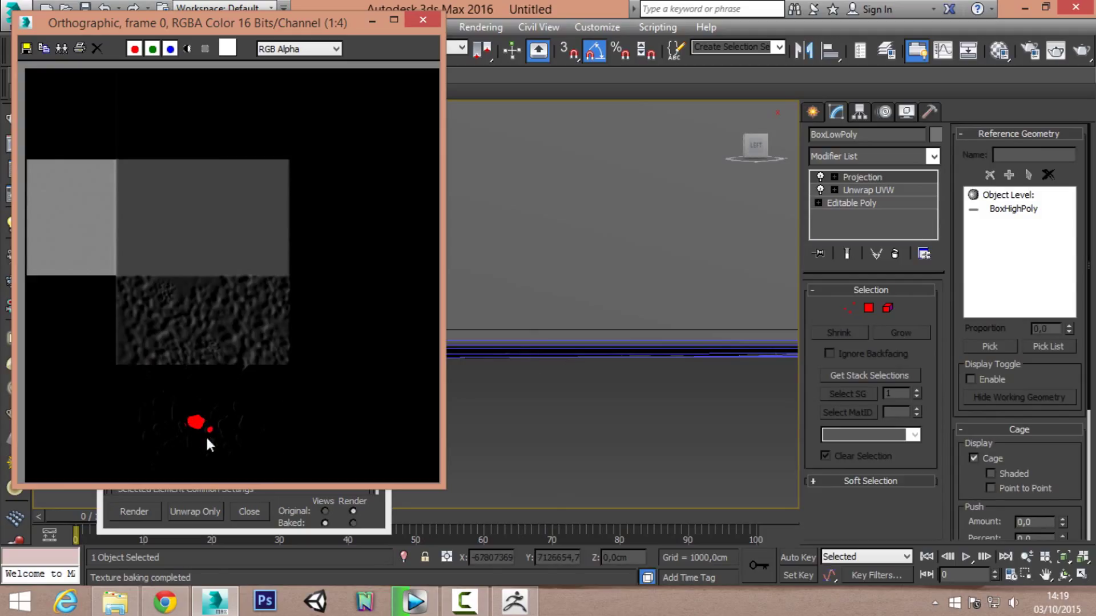
left_click(423, 20)
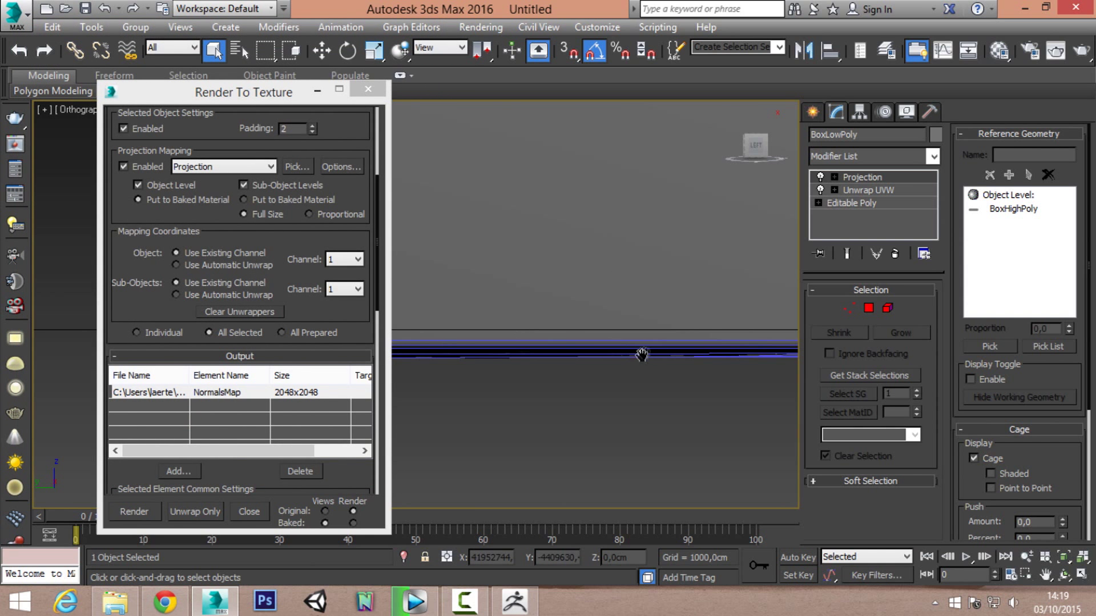
middle_click_drag(606, 357, 645, 313, "alt")
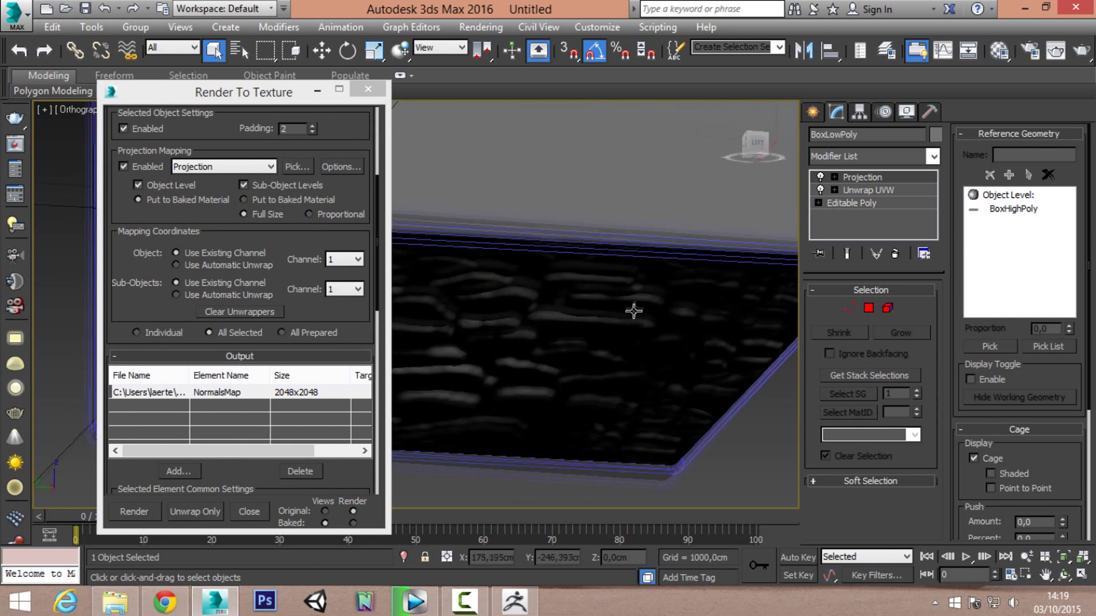
left_click_drag(1066, 516, 1067, 501)
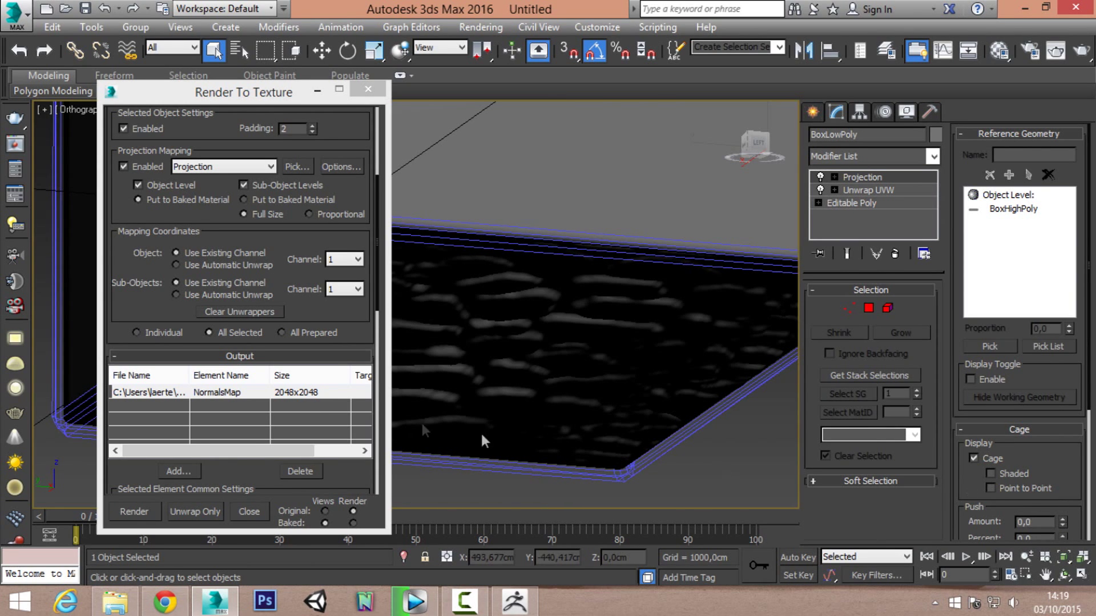
left_click(145, 508)
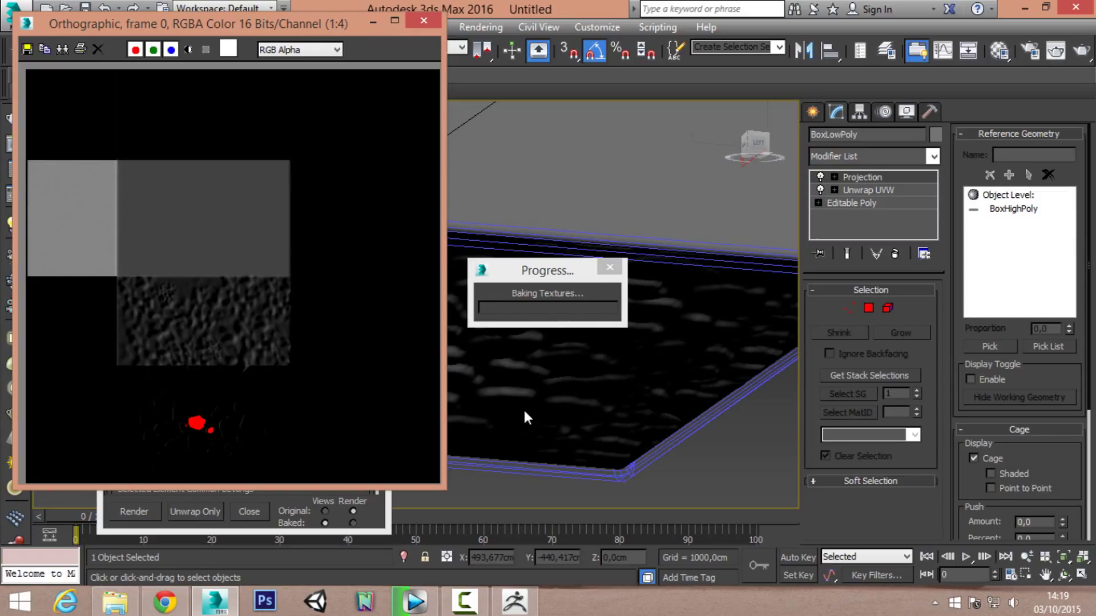
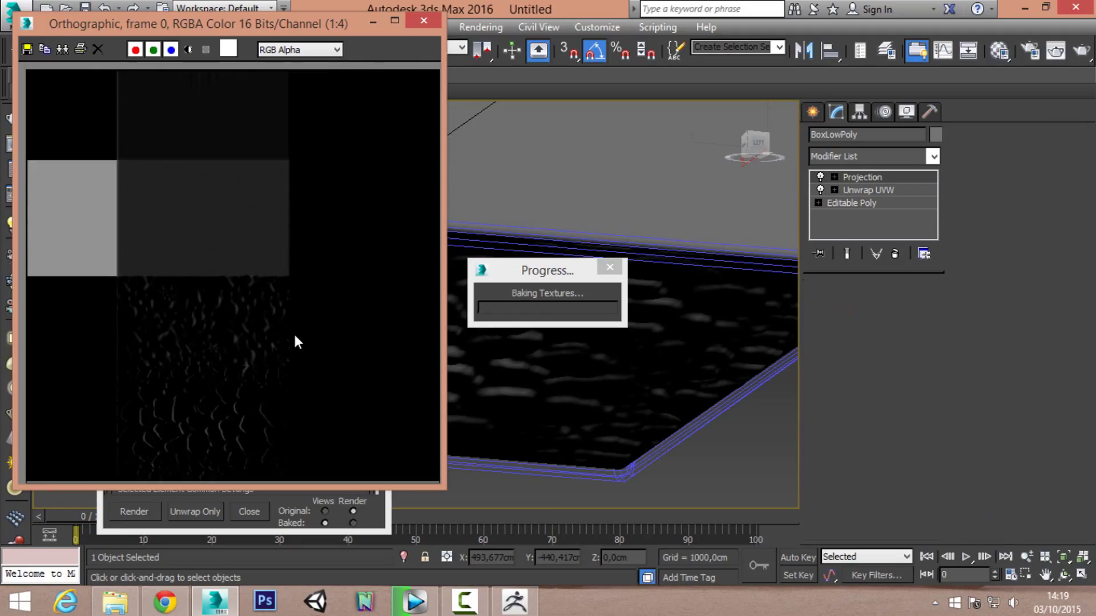
- Close the baked normal map preview and switch to Photoshop to inspect the map
left_click(435, 22)
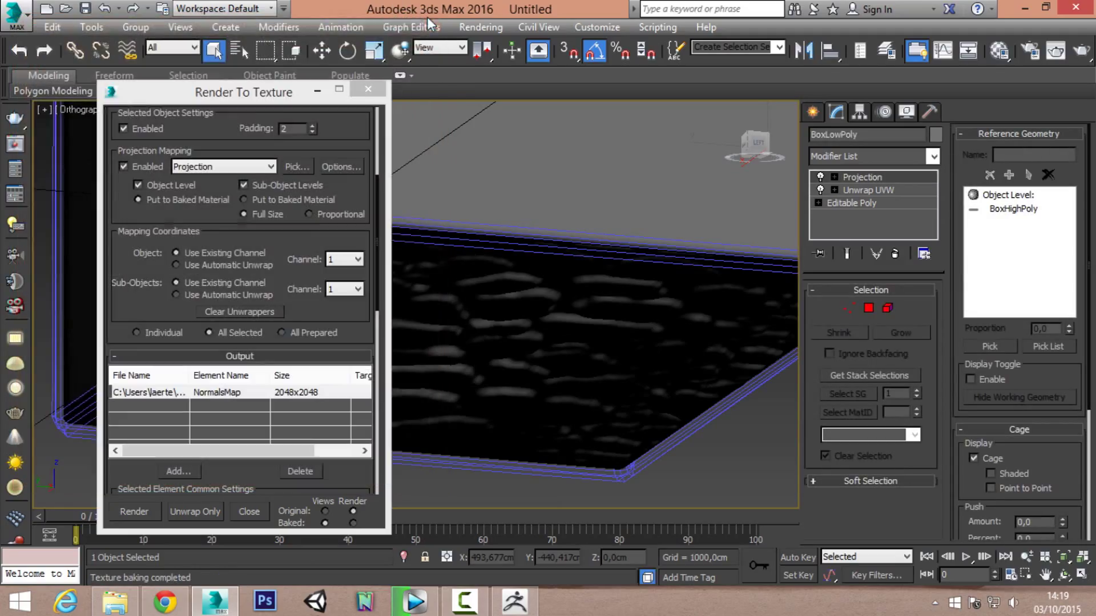
left_click(265, 600)
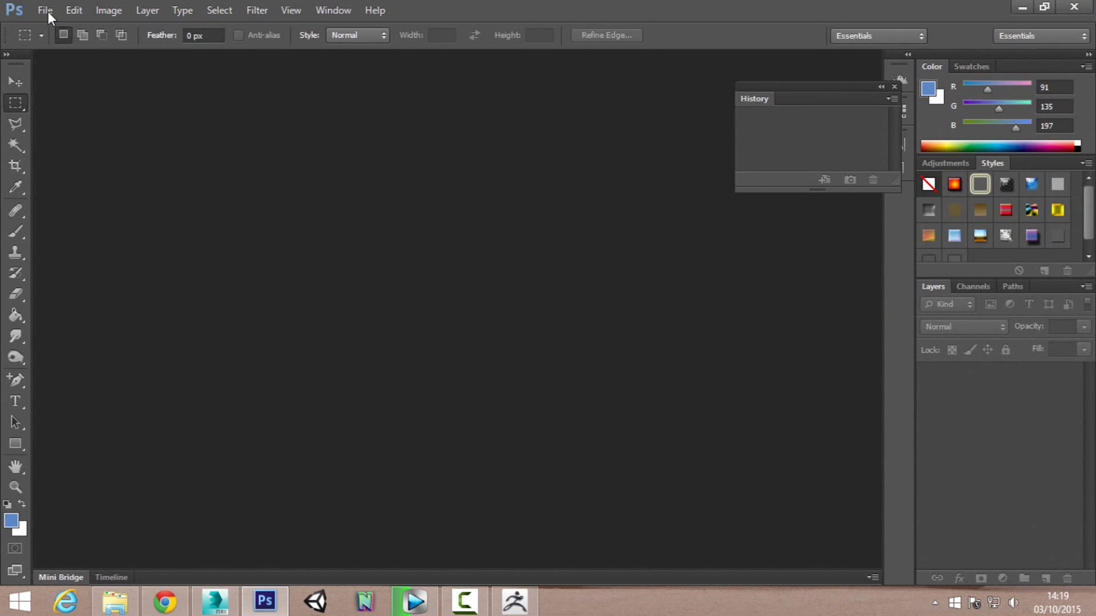
left_click(48, 12)
left_click(66, 41)
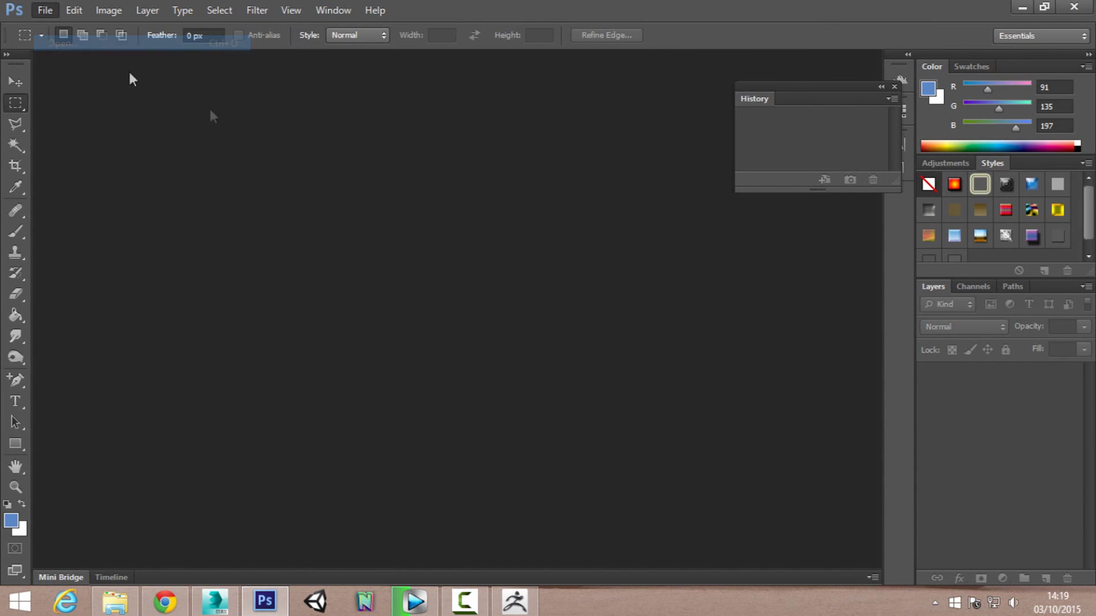
left_click(340, 187)
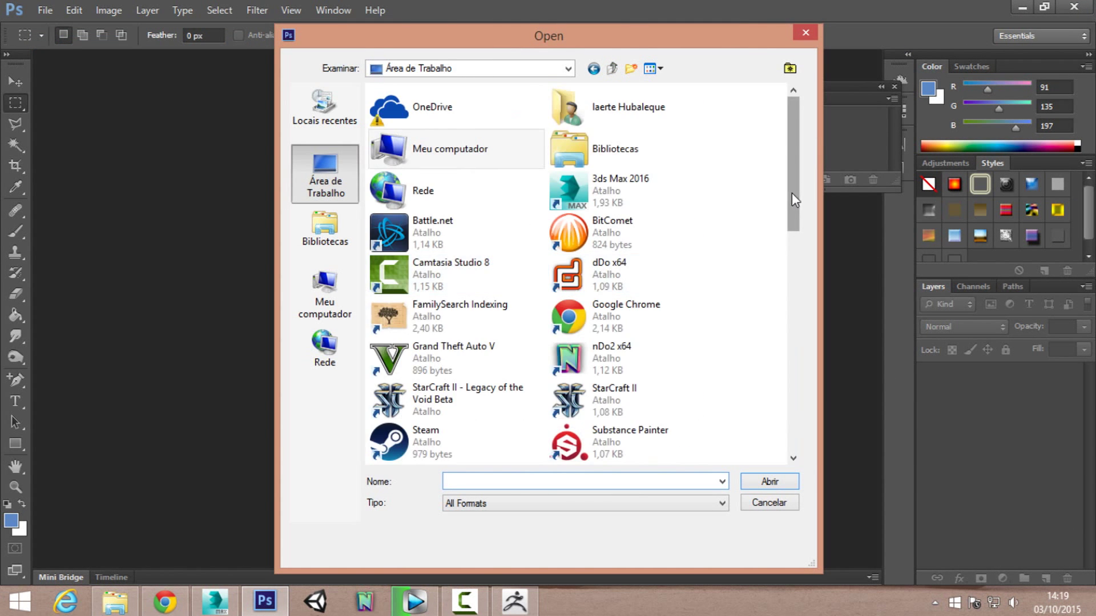
left_click_drag(792, 193, 770, 455)
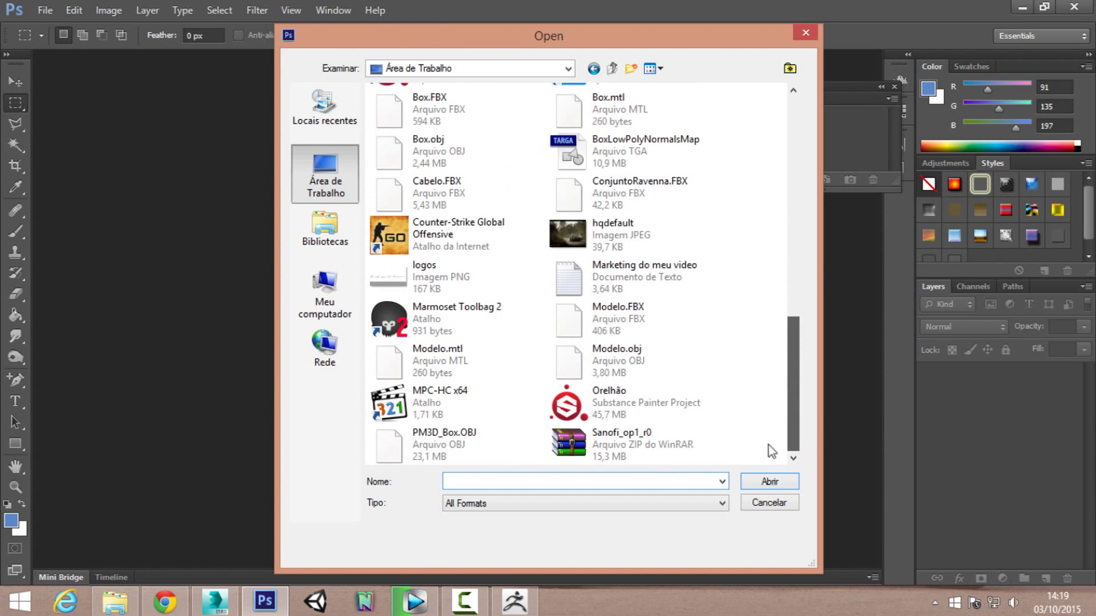
scroll(769, 368, "up", 3)
double_click(667, 324)
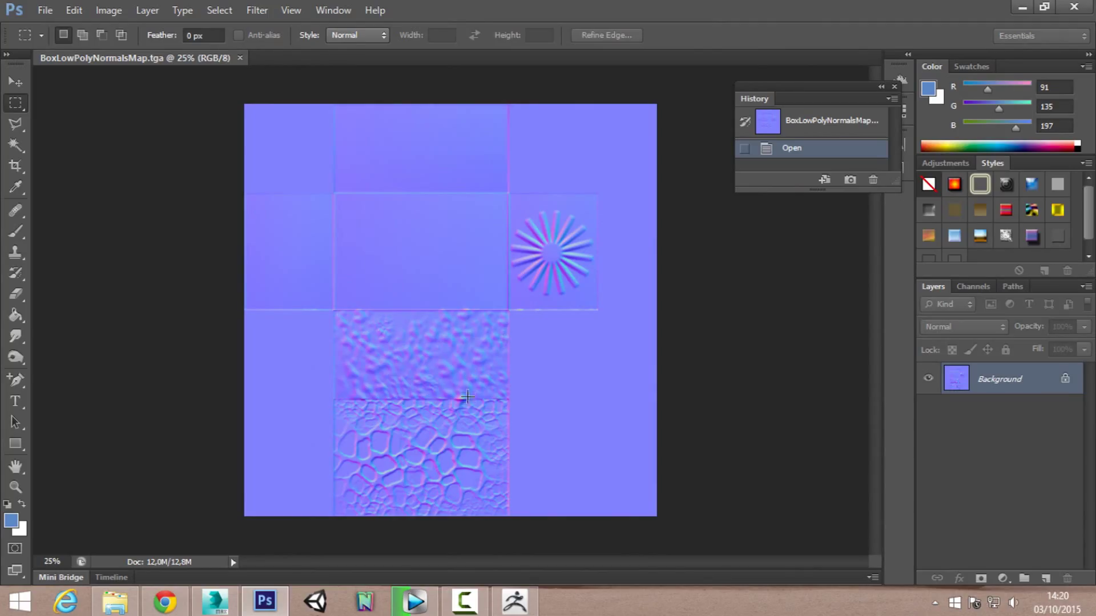
scroll(450, 427, "up", 2, "alt")
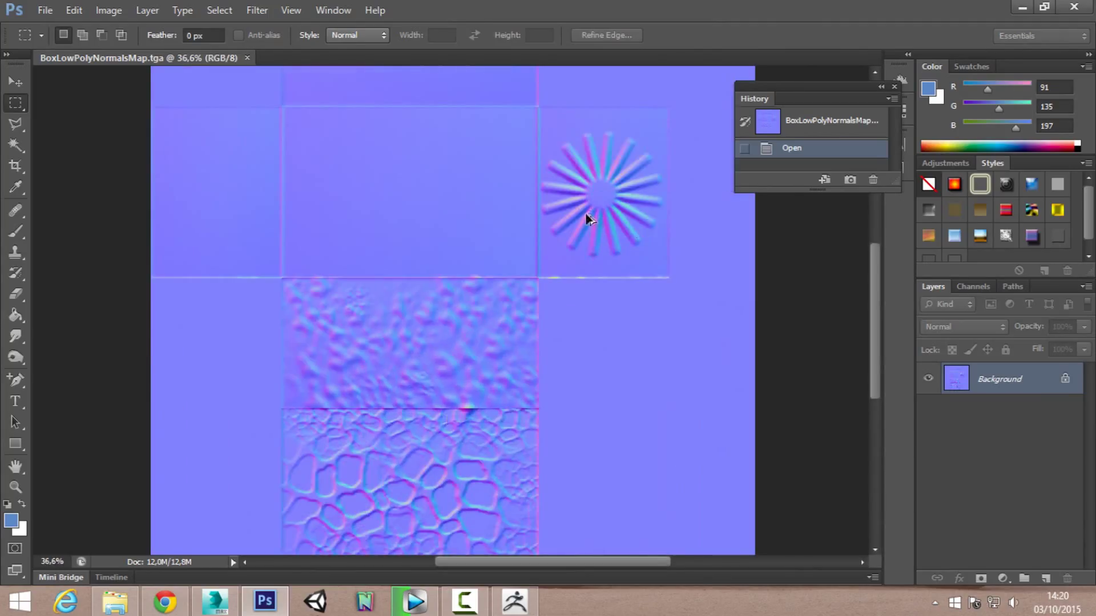
scroll(588, 219, "down", 2, "alt")
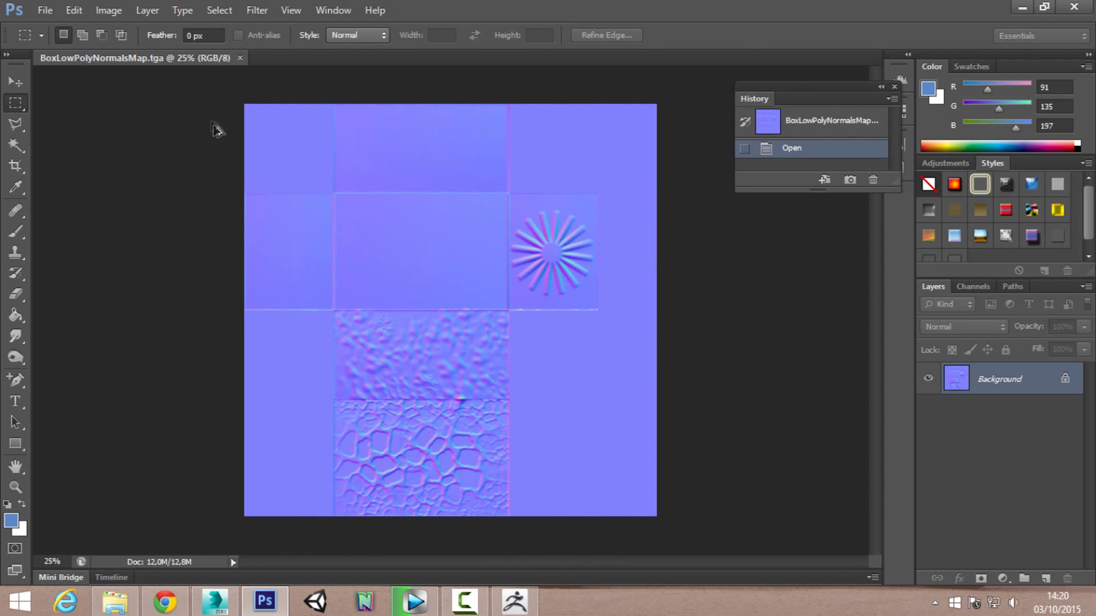
left_click(240, 57)
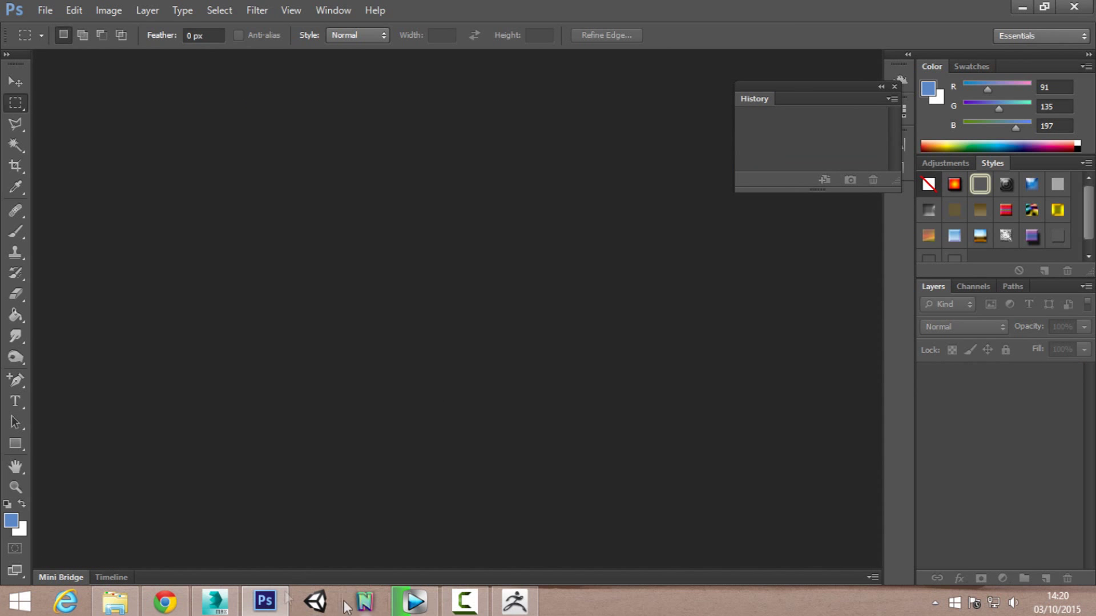
- Close Render To Texture, hide the high-poly box, and select the low-poly box
left_click(219, 601)
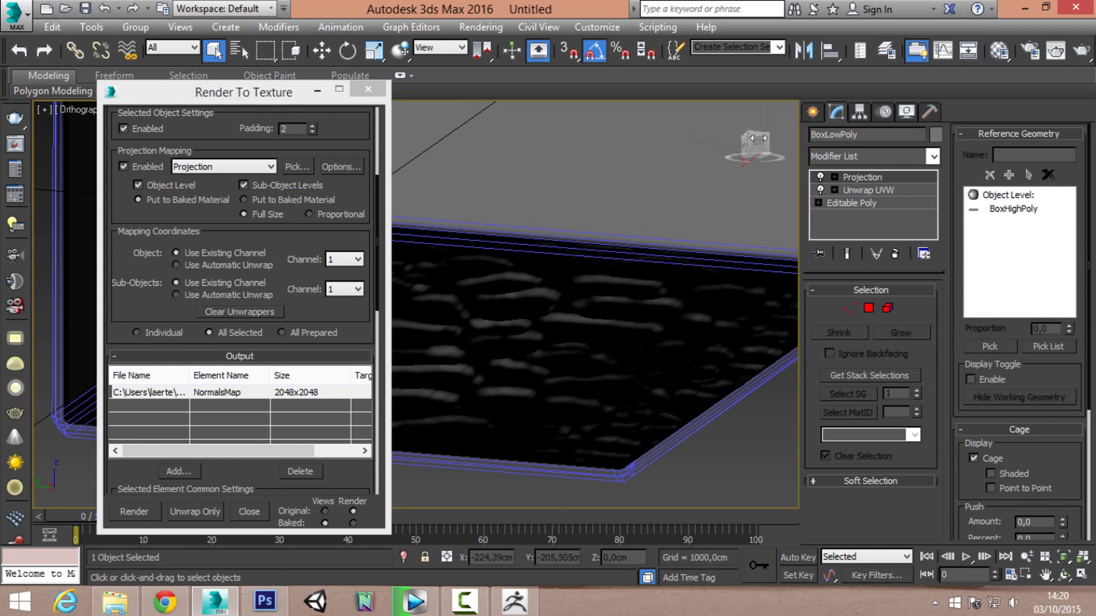
left_click(811, 114)
left_click(374, 89)
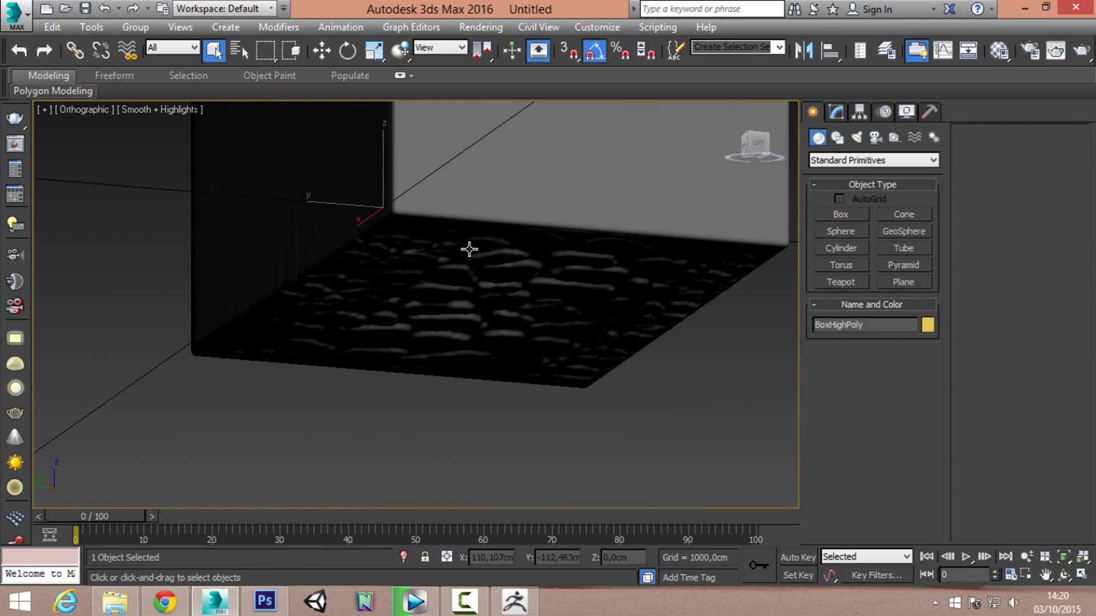
key("Delete")
scroll(468, 179, "up", 1)
scroll(463, 279, "up", 2)
left_click(464, 278)
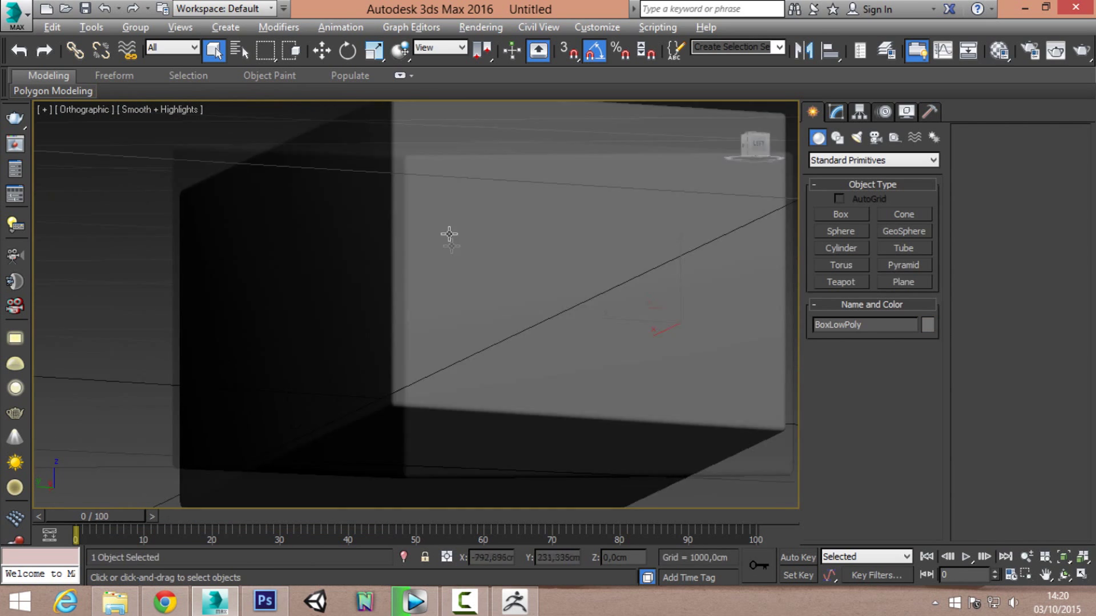
middle_click_drag(464, 279, 597, 288, "alt")
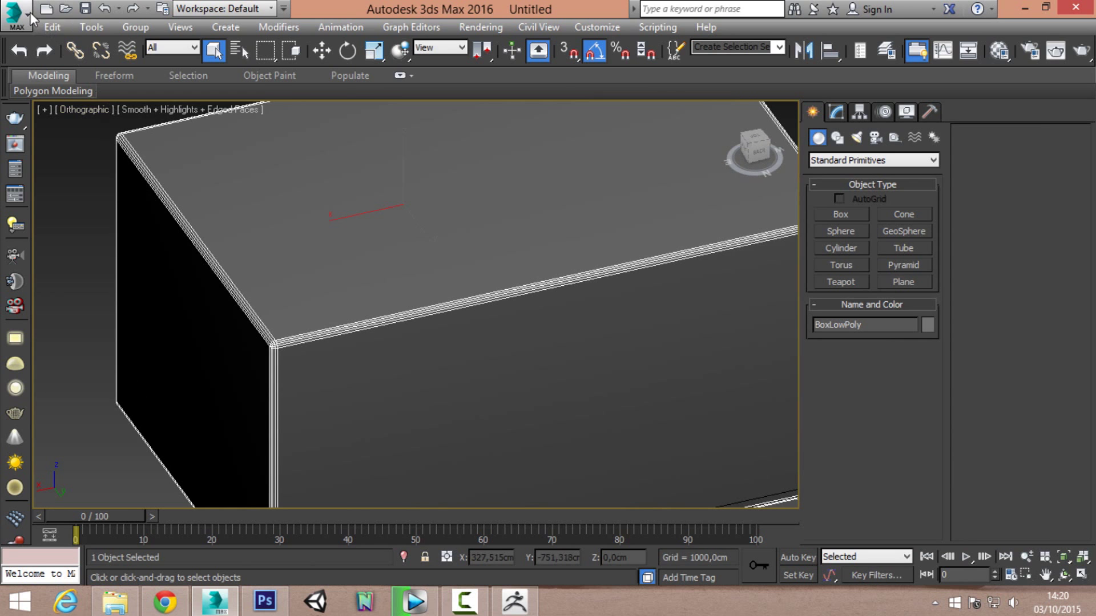
- Export the low-poly box as FBX, overwriting Box.FBX on the desktop
left_click(29, 12)
left_click(90, 272)
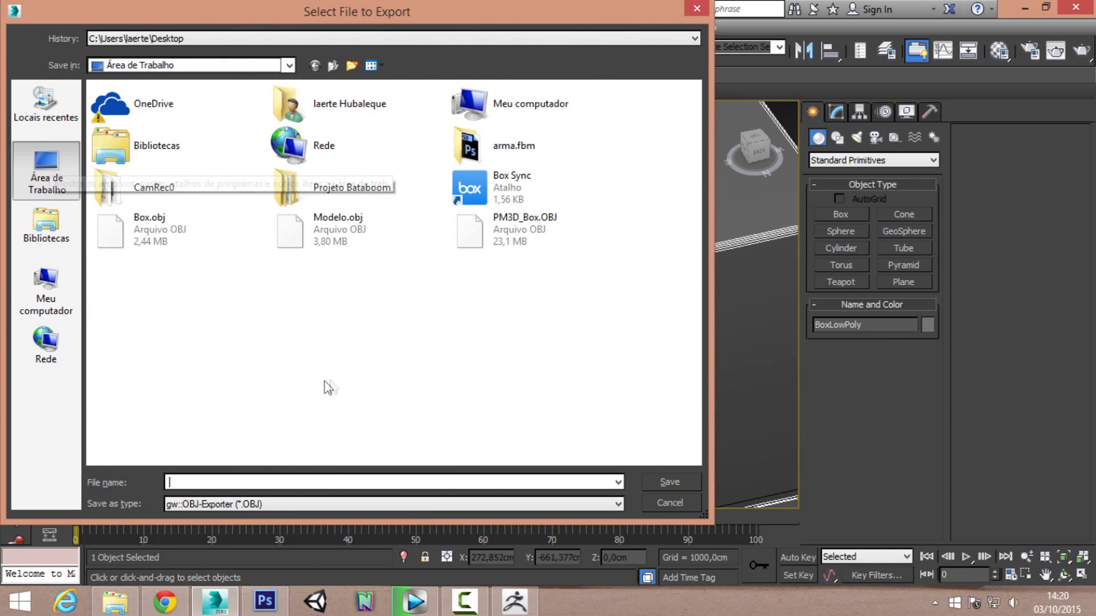
left_click(201, 505)
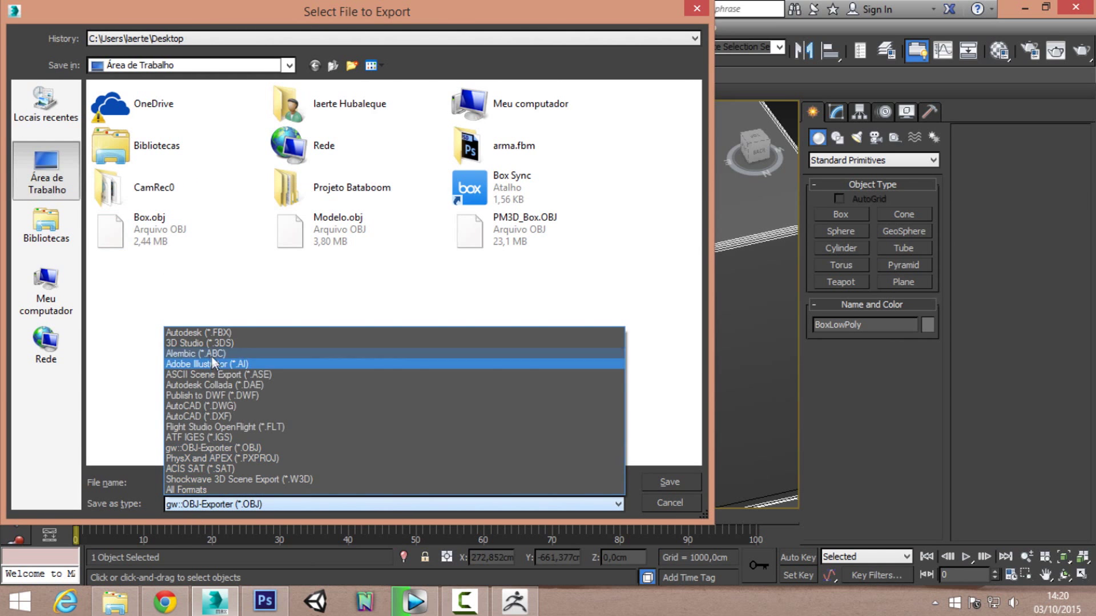
left_click(211, 332)
double_click(134, 220)
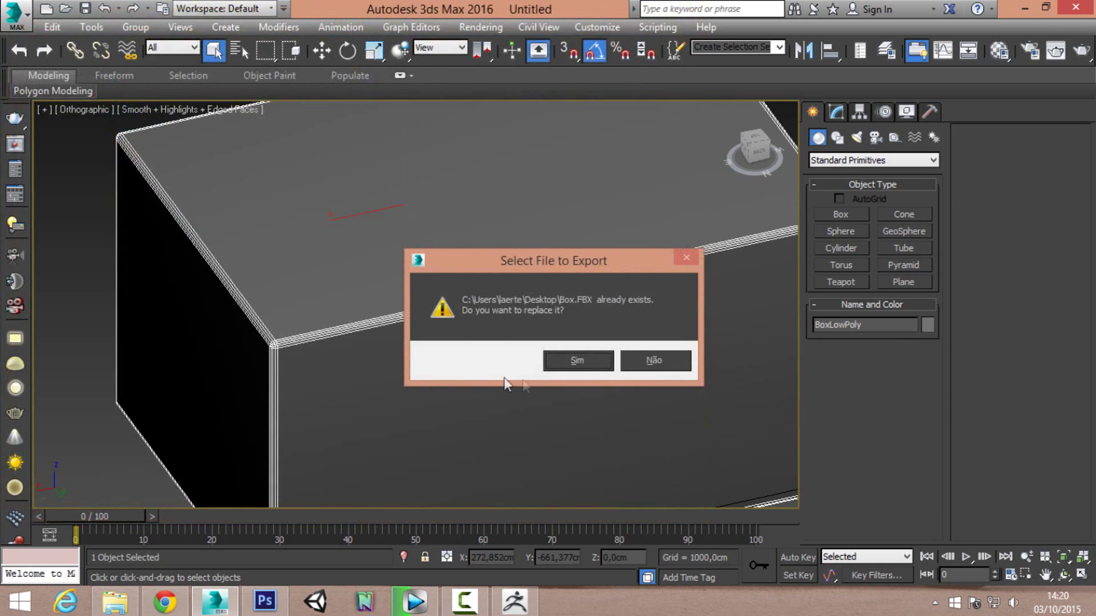
left_click(576, 361)
left_click(688, 511)
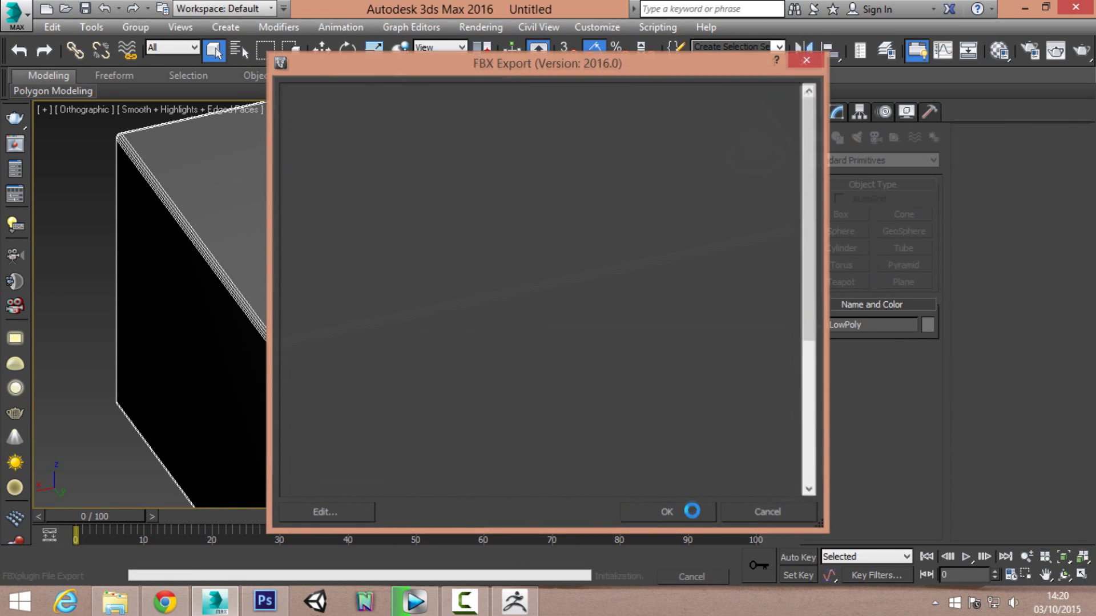
left_click(807, 551)
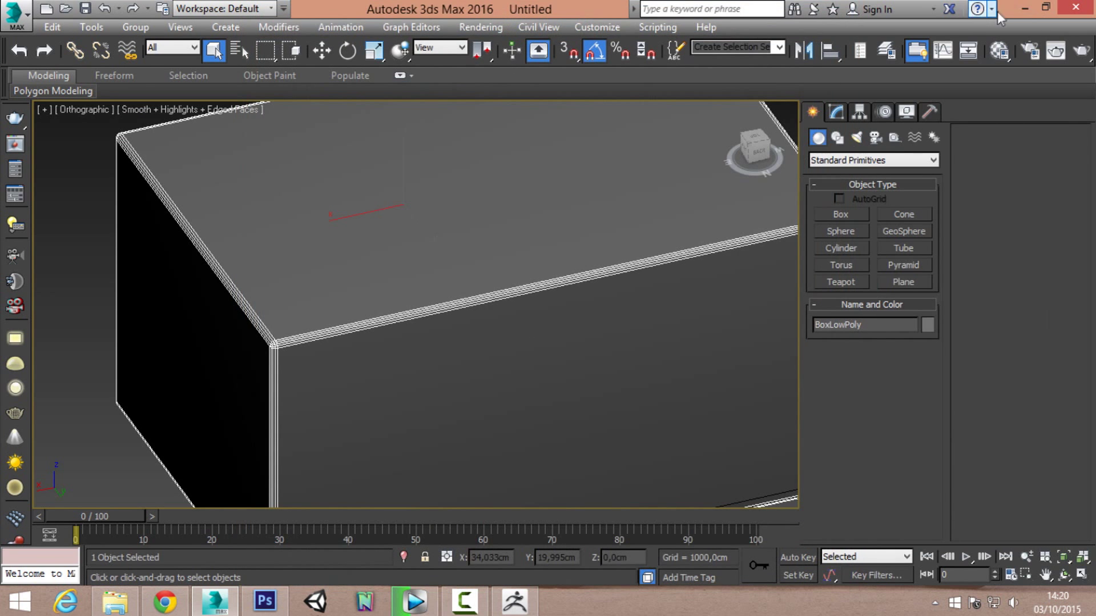
left_click(1023, 7)
- Launch Marmoset Toolbag 2, acknowledge its expired-trial notice, and return to 3ds Max
left_click(1022, 5)
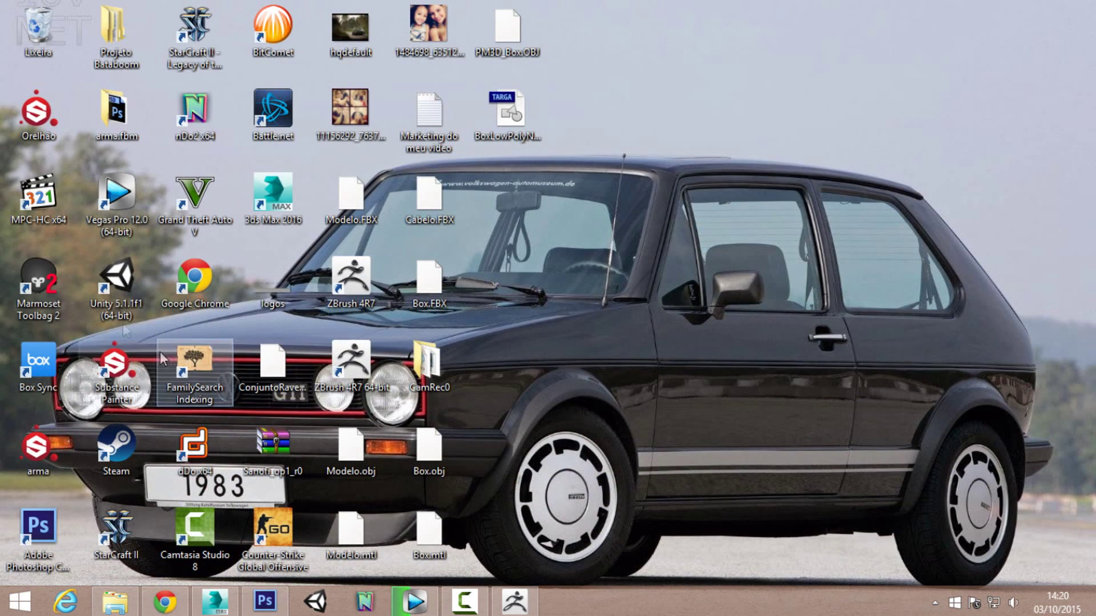
double_click(53, 292)
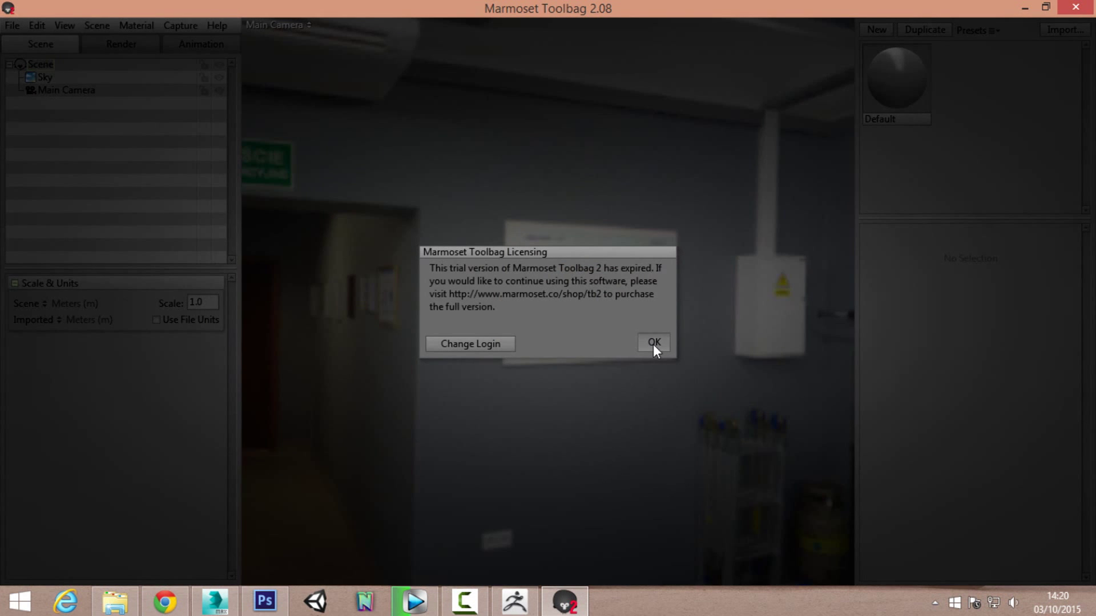
left_click(653, 343)
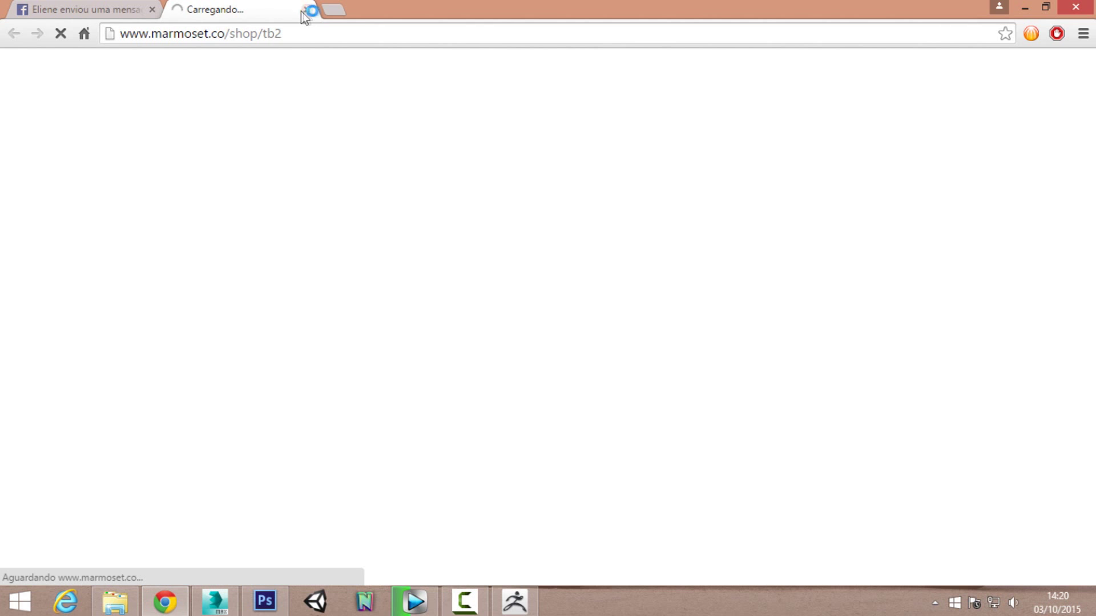
left_click(1025, 8)
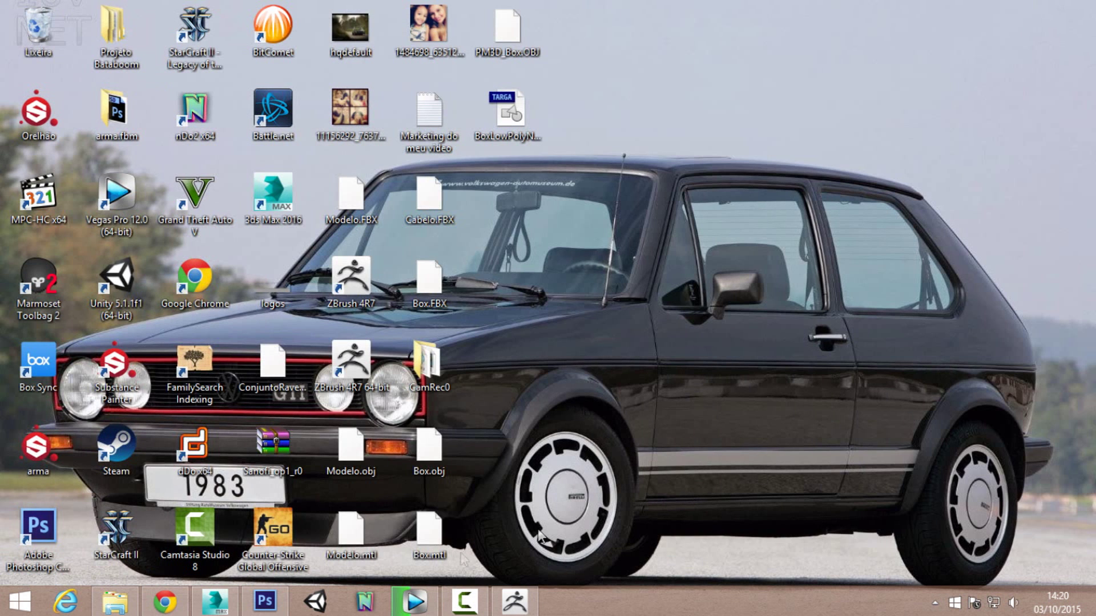
left_click(215, 601)
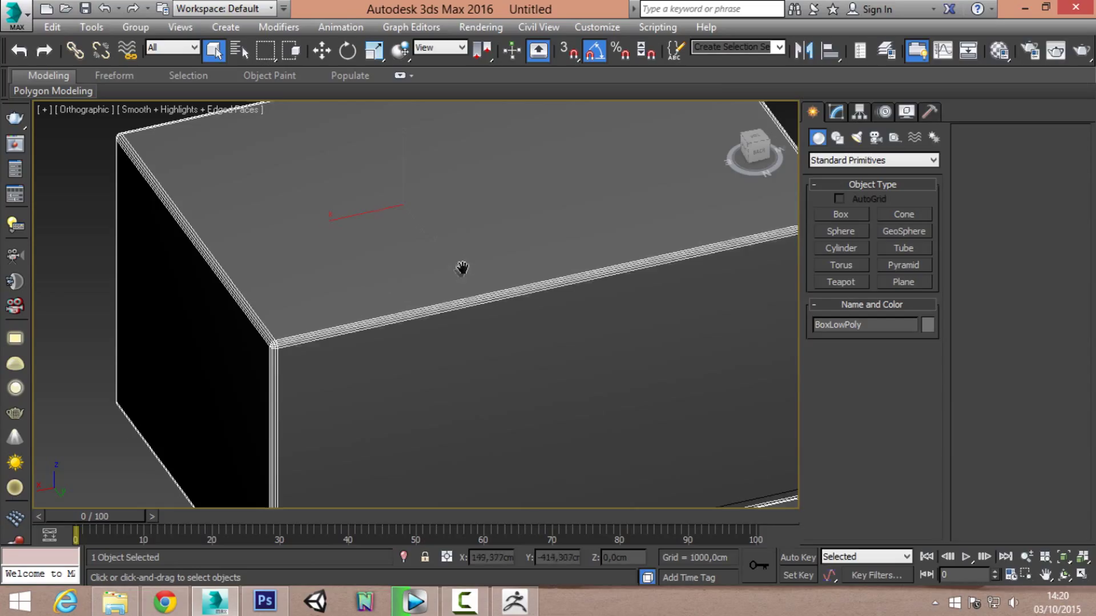
- In the Material Editor, assign a Normal Bump map to the default material's Bump slot
middle_click_drag(457, 266, 420, 293)
key("m")
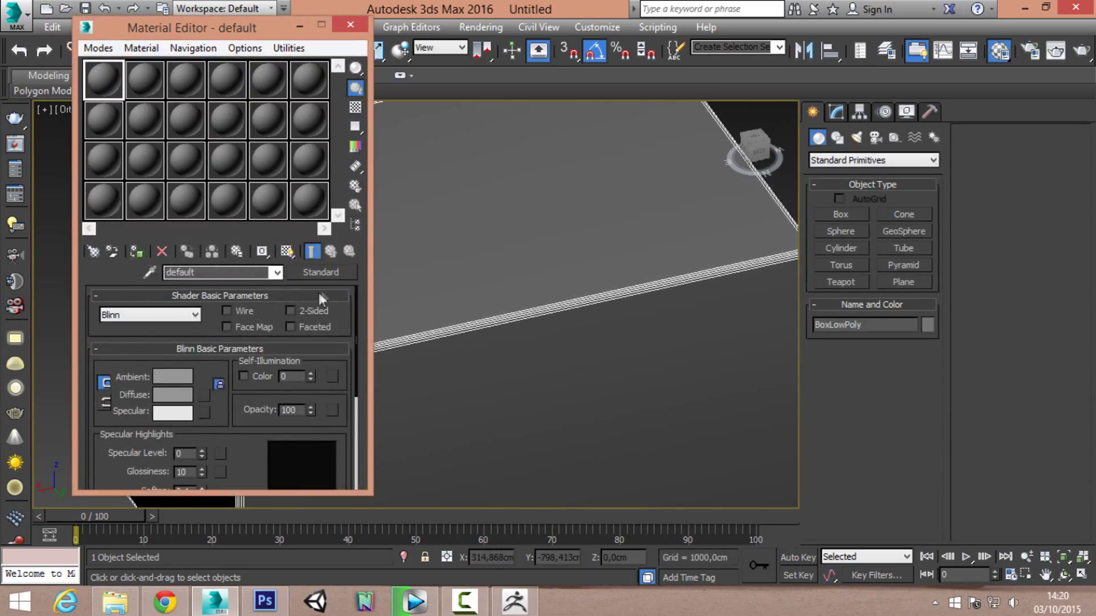
middle_click_drag(405, 307, 504, 299)
left_click_drag(227, 414, 273, 240)
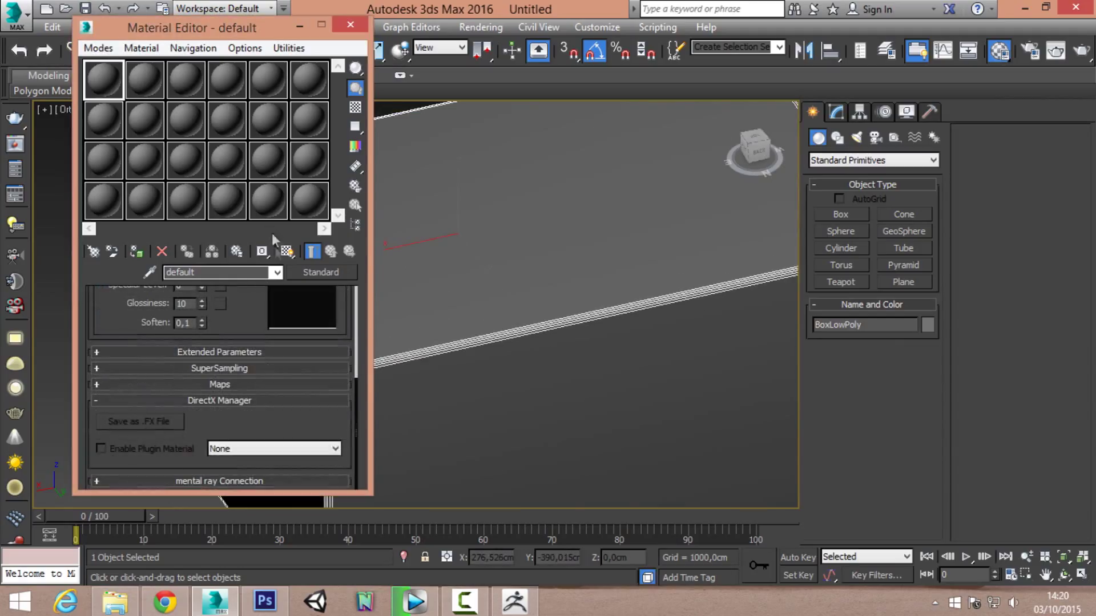
scroll(242, 303, "up", 1)
left_click(212, 400)
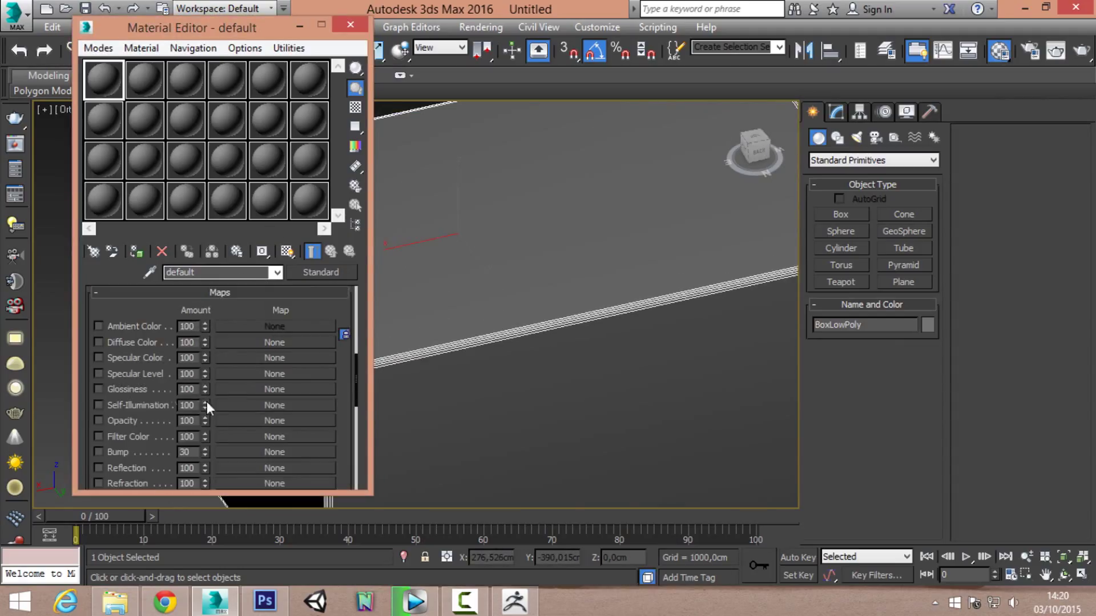
left_click_drag(152, 308, 179, 177)
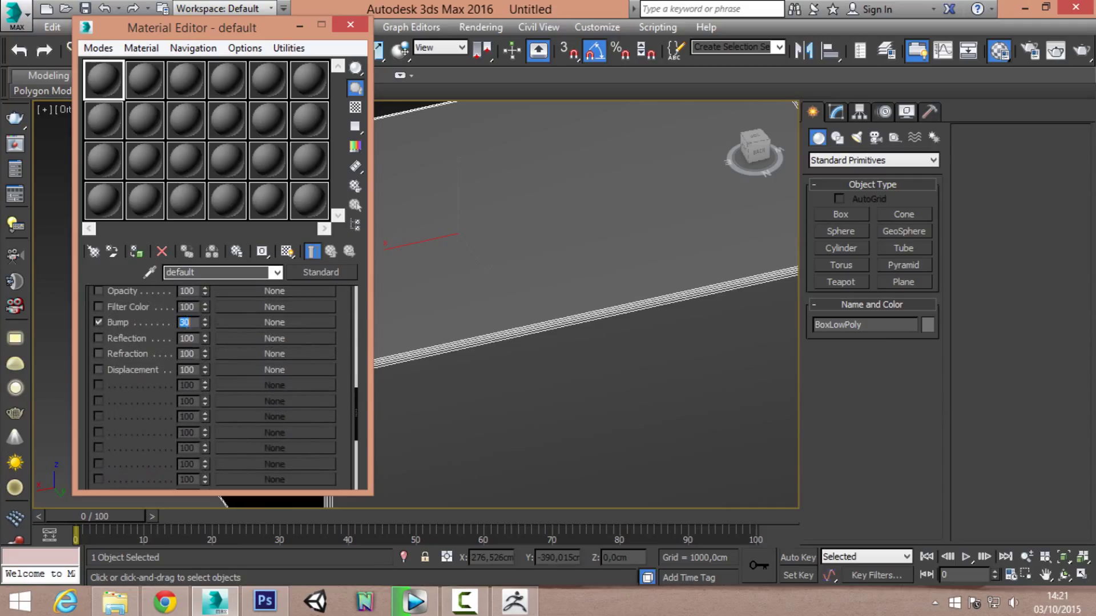
type("100")
left_click(232, 322)
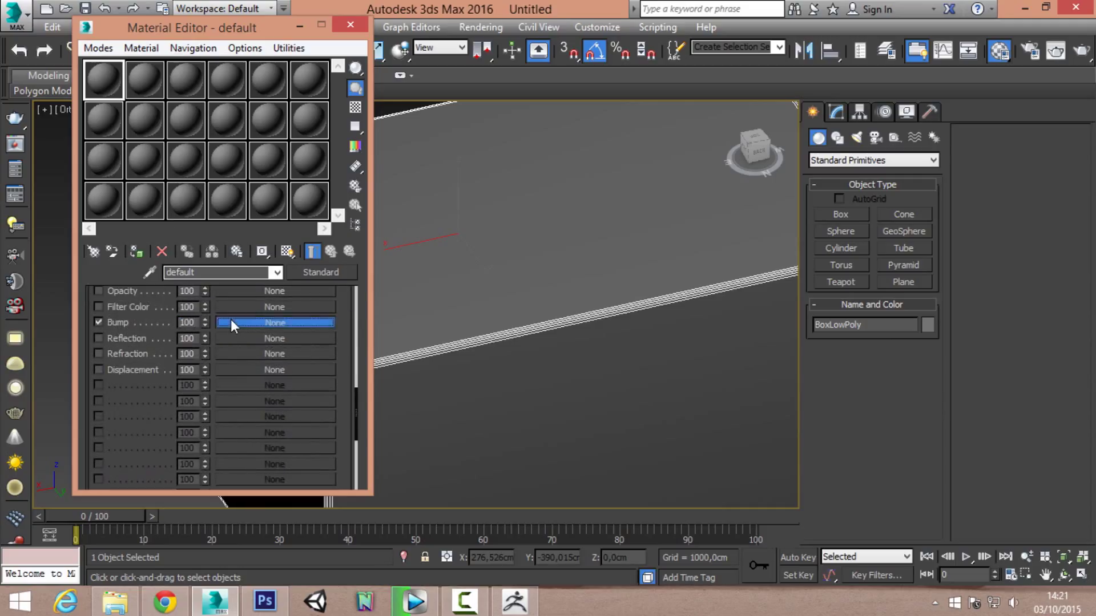
left_click(282, 323)
double_click(431, 390)
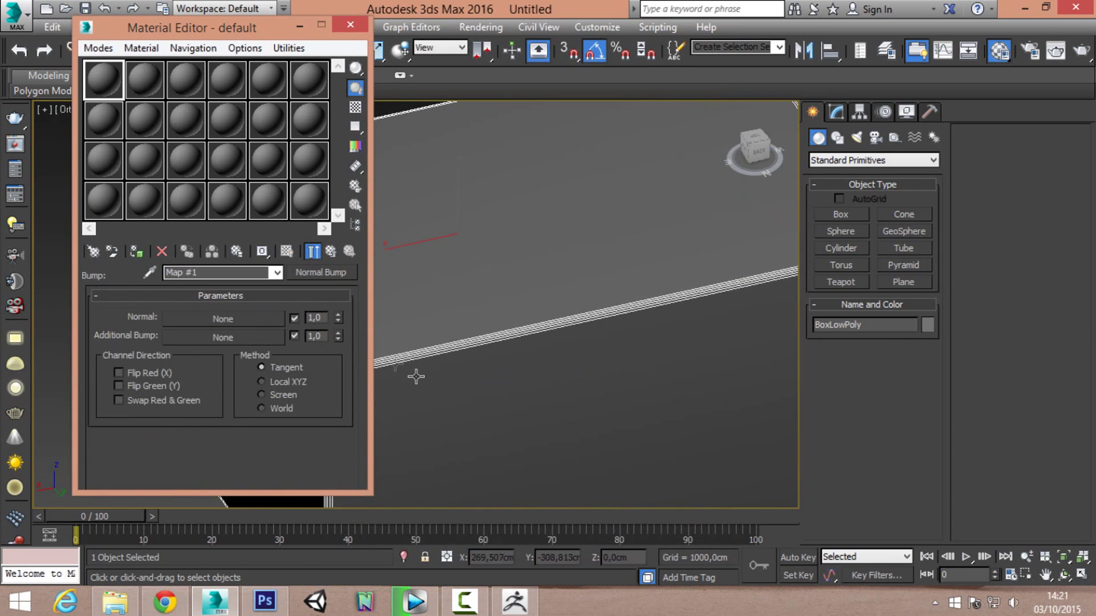
- Load BoxLowPolyNormalsMap from the Desktop as the Normal Bump's bitmap, then close the editor
left_click(222, 320)
double_click(412, 116)
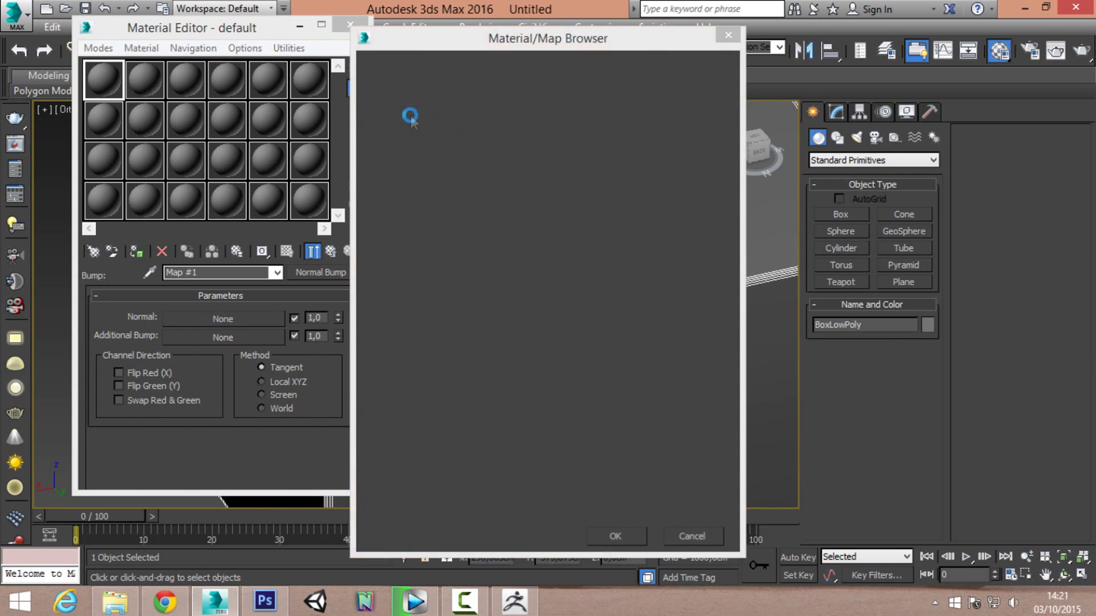
left_click(55, 176)
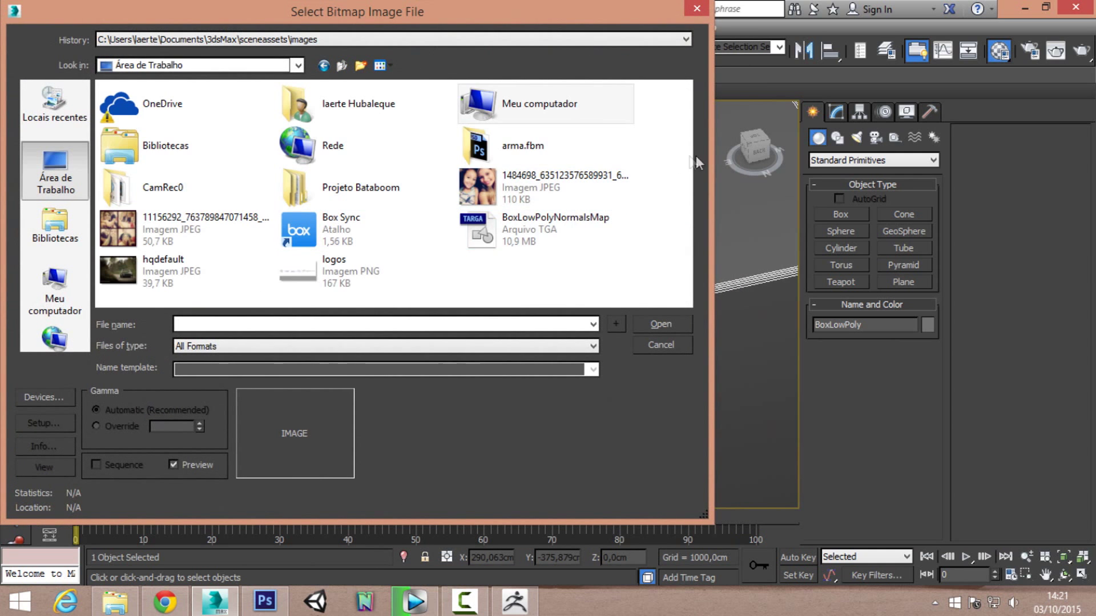
left_click(562, 227)
double_click(562, 227)
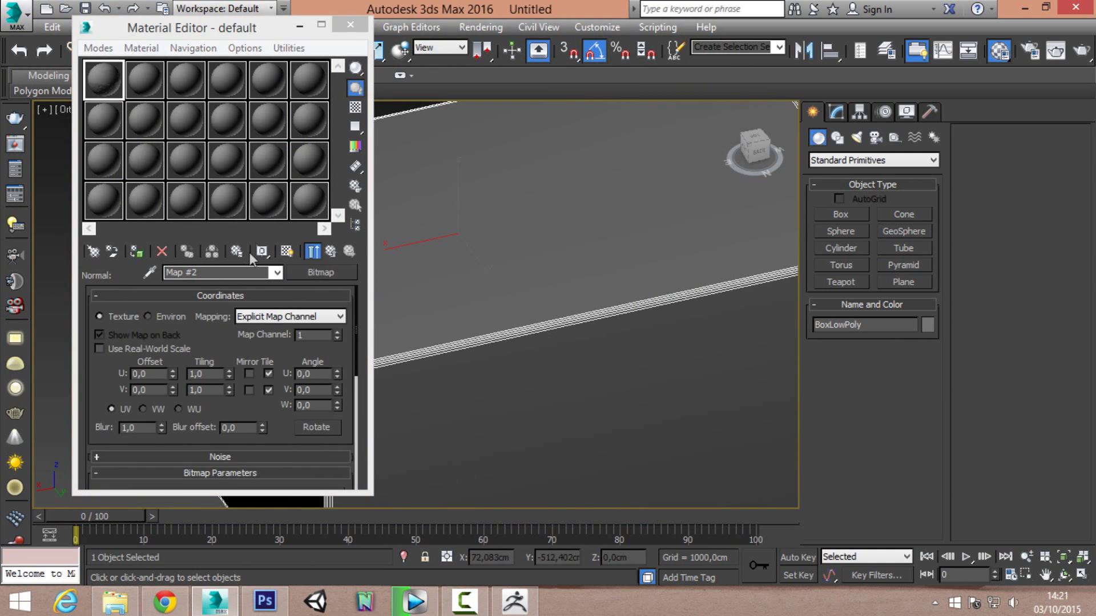
double_click(116, 90)
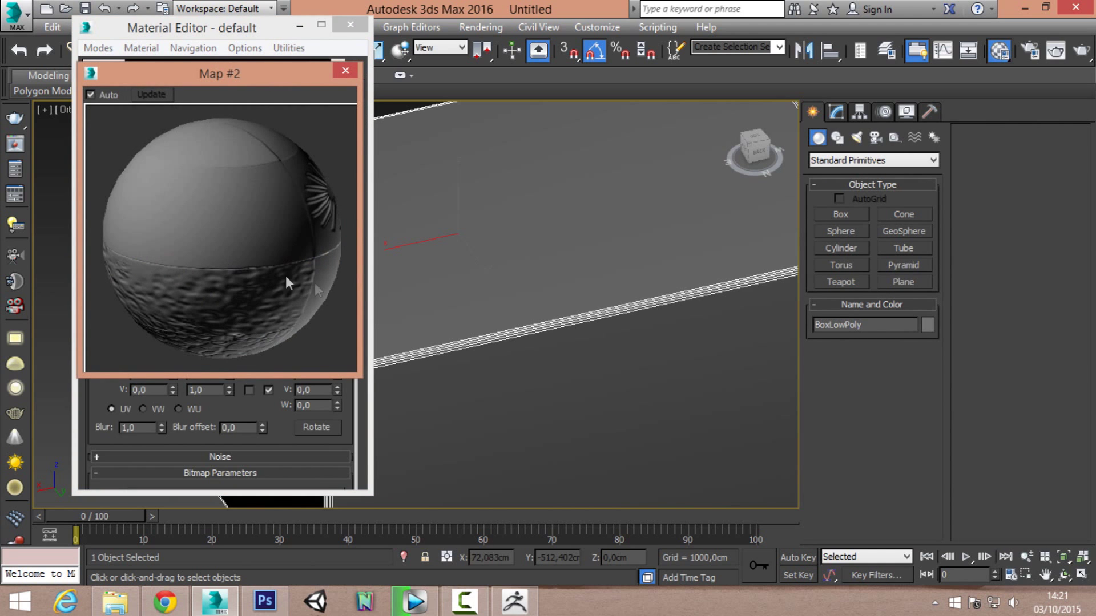
left_click(346, 70)
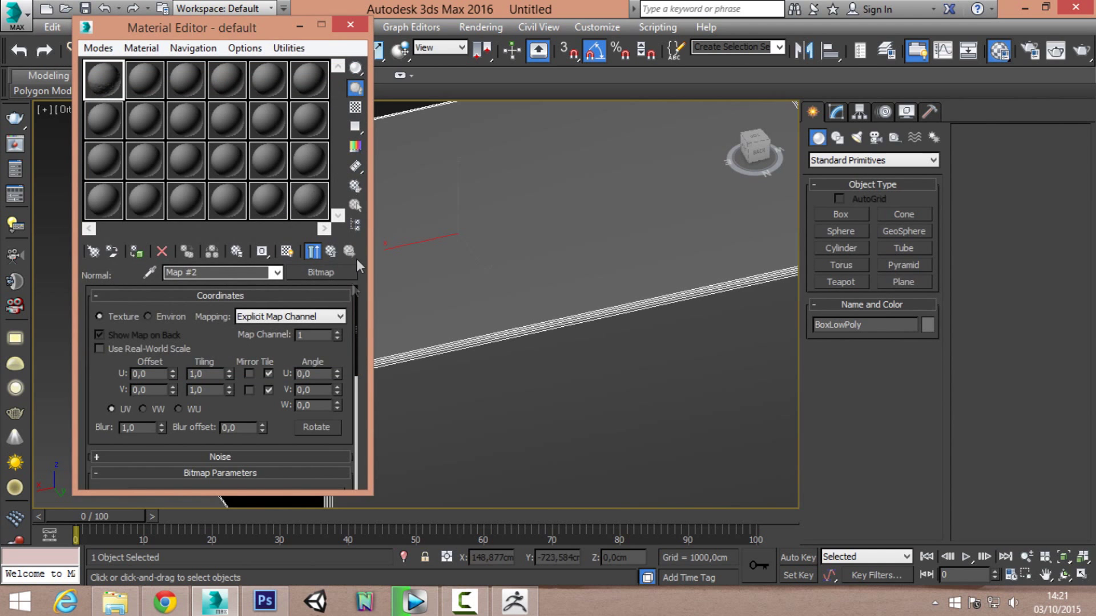
left_click(136, 252)
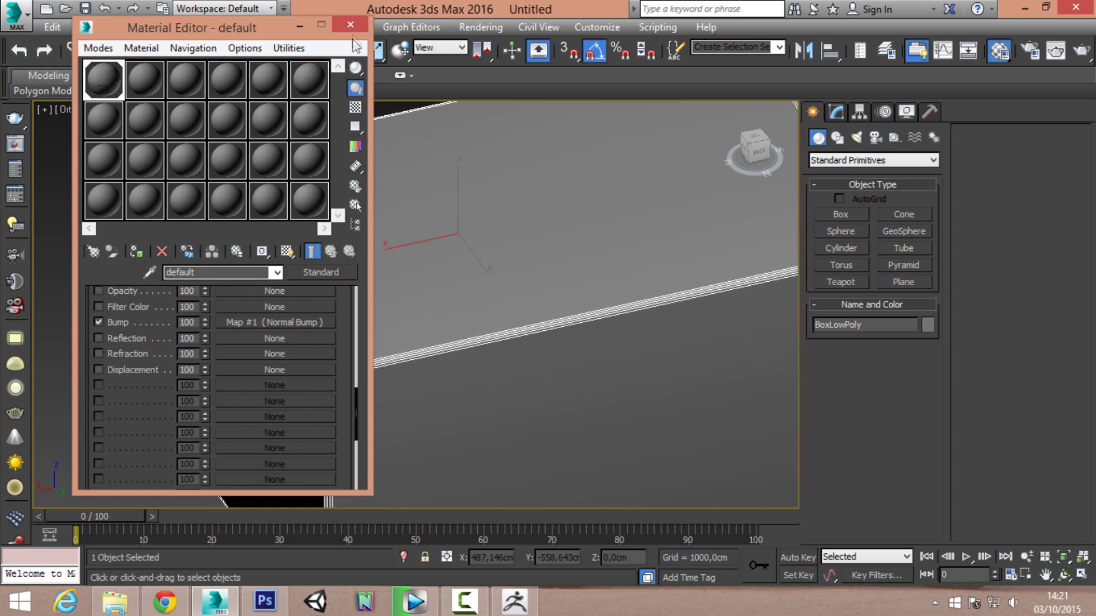
left_click(351, 24)
scroll(412, 215, "down", 5)
scroll(487, 239, "up", 2)
key("p")
scroll(486, 279, "down", 5)
- Frame the box and test-render it from three orbited angles
key("z")
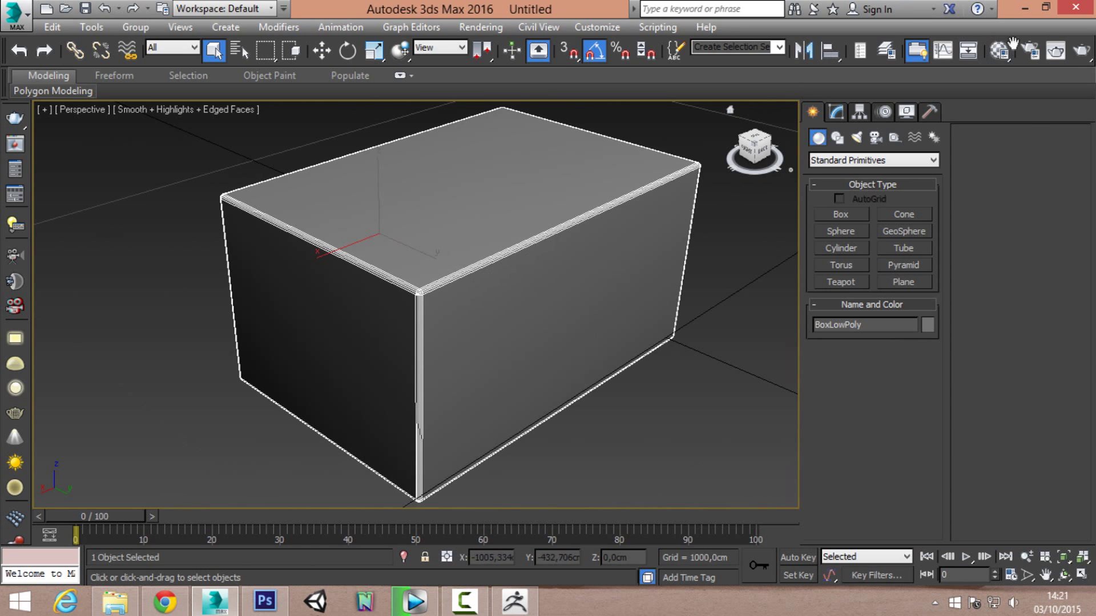
left_click(1078, 54)
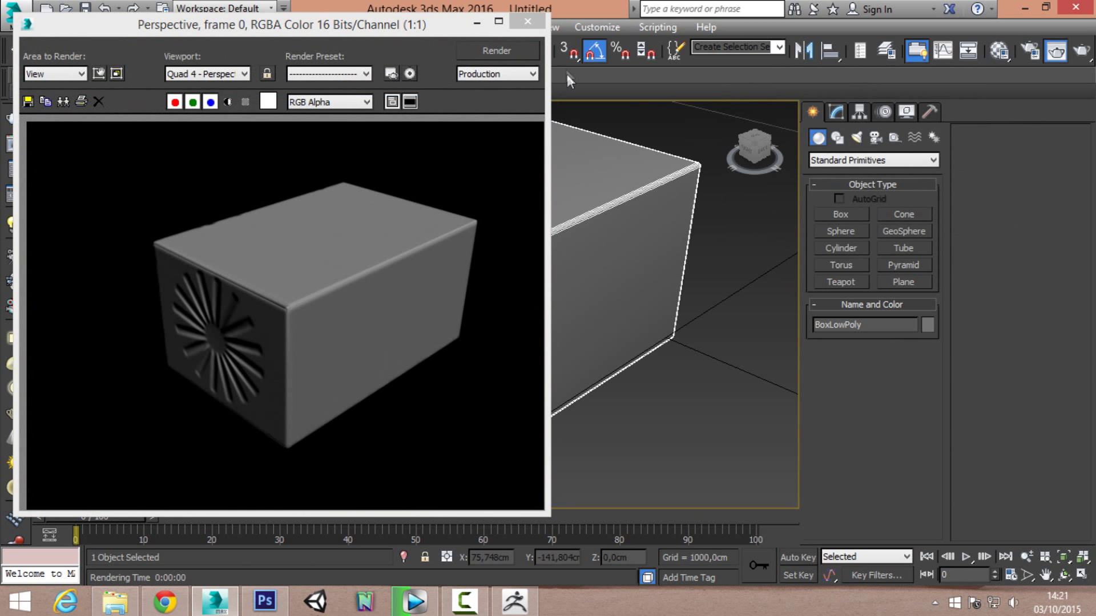
left_click(527, 23)
middle_click_drag(543, 194, 514, 195, "alt")
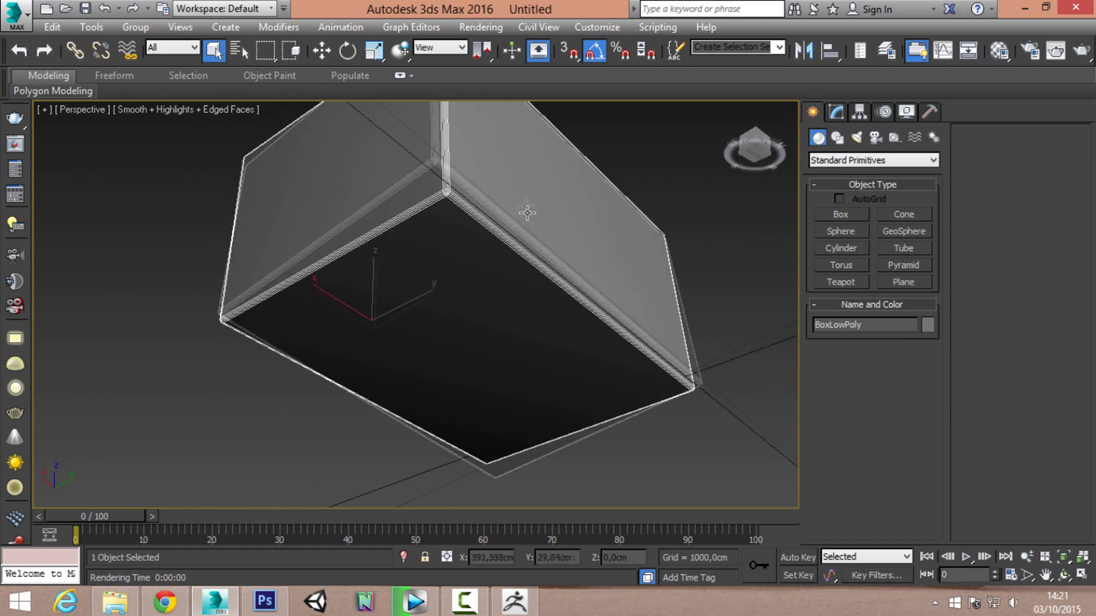
left_click(1080, 51)
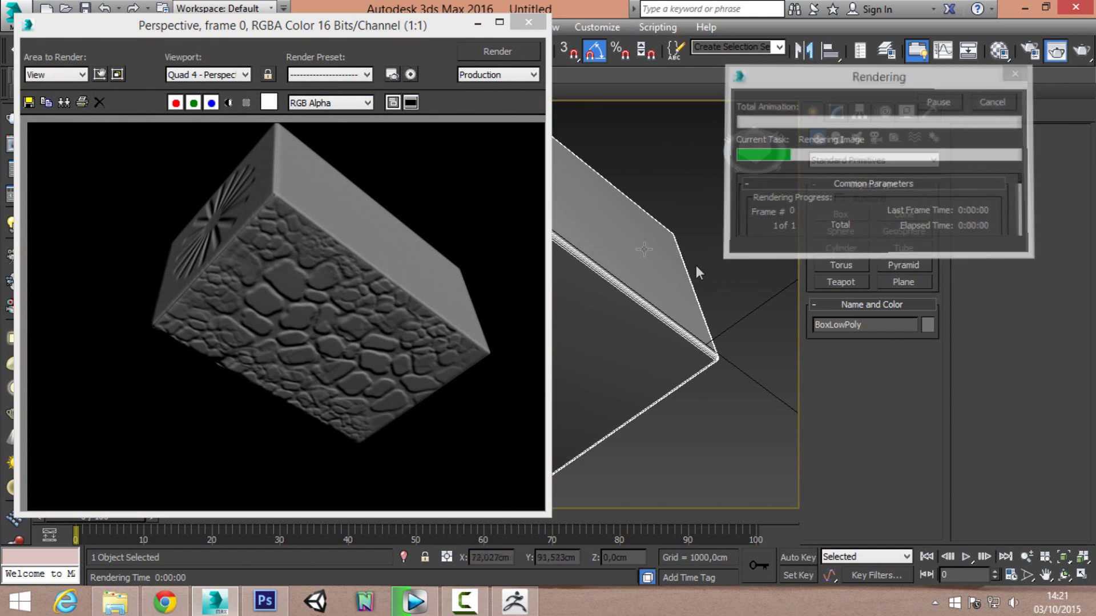
left_click(528, 22)
mouse_move(438, 238)
middle_mouse_down("alt")
mouse_move(466, 223)
mouse_move(612, 221)
middle_mouse_up("alt")
left_click(1081, 50)
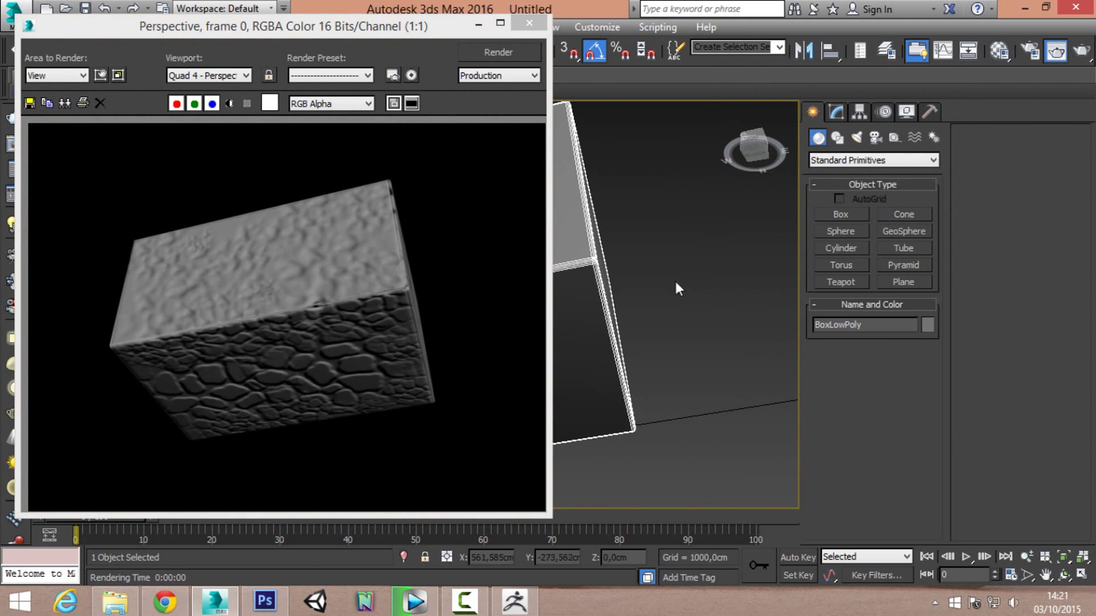
left_click(533, 22)
- Orbit to another angle and render the box twice more
mouse_move(374, 196)
middle_mouse_down("alt")
mouse_move(492, 236)
mouse_move(538, 276)
middle_mouse_up("alt")
left_click(1081, 49)
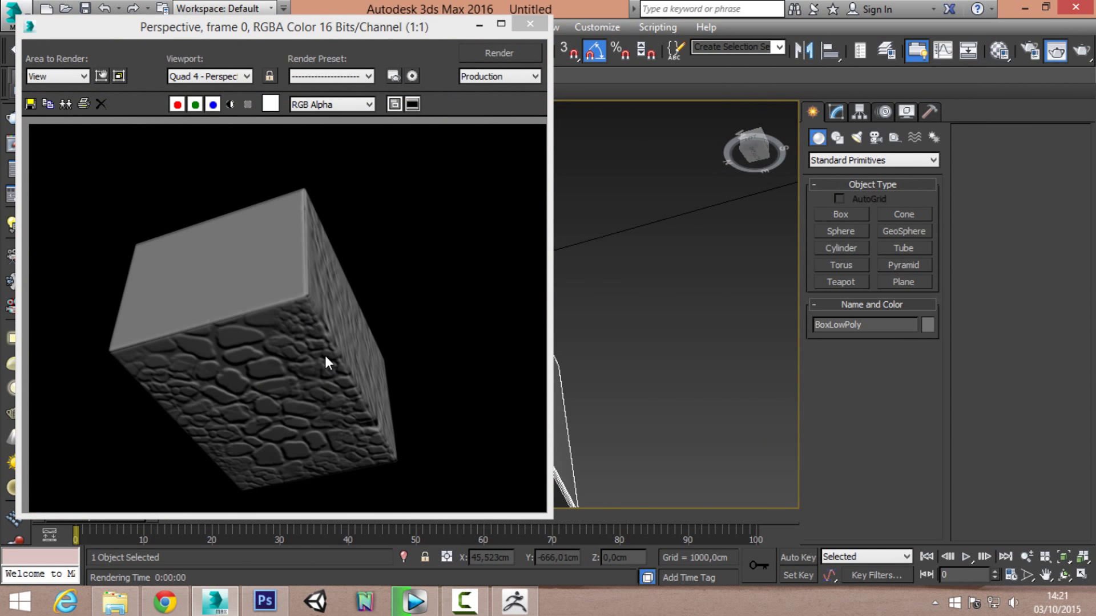
left_click(532, 26)
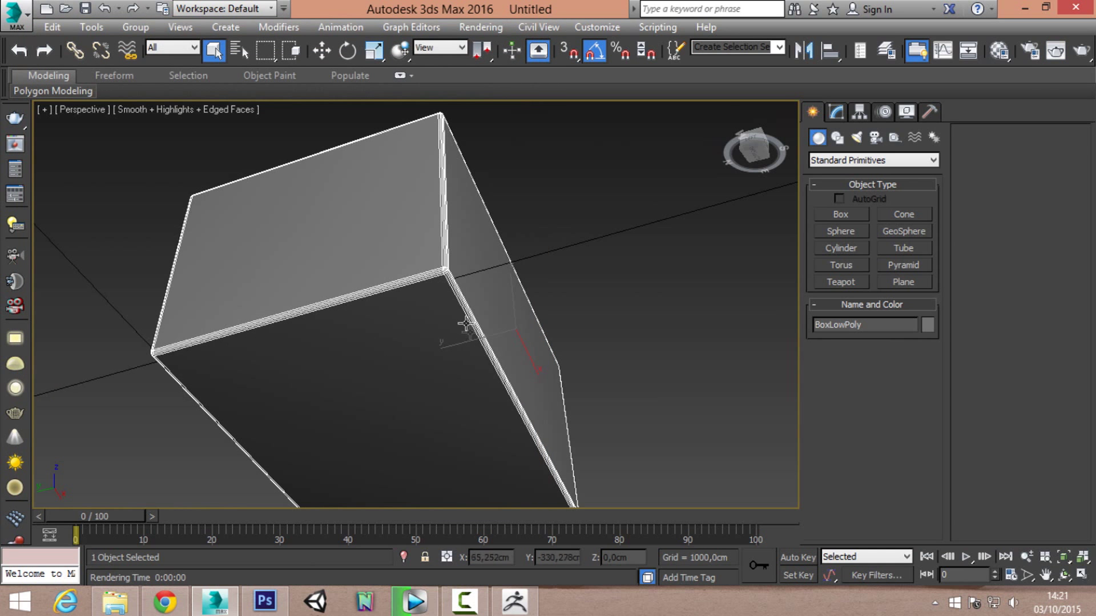
left_click(1083, 57)
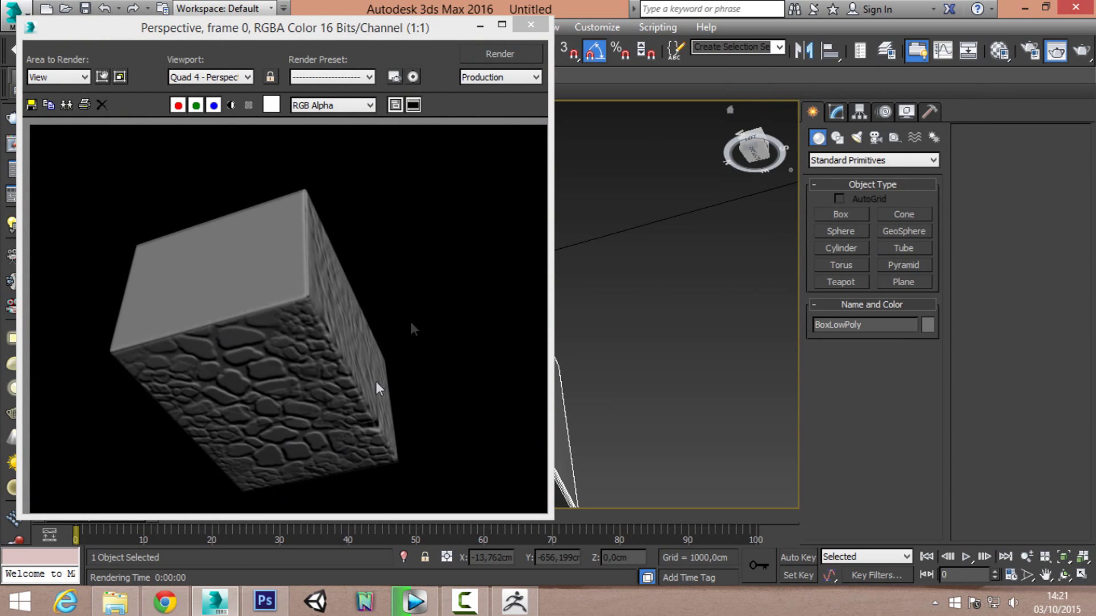
left_click(532, 26)
- Orbit to view the box front-on, from the top and underside, then render once more
mouse_move(651, 206)
middle_mouse_down("alt")
mouse_move(619, 281)
mouse_move(450, 413)
mouse_move(496, 358)
middle_mouse_up("alt")
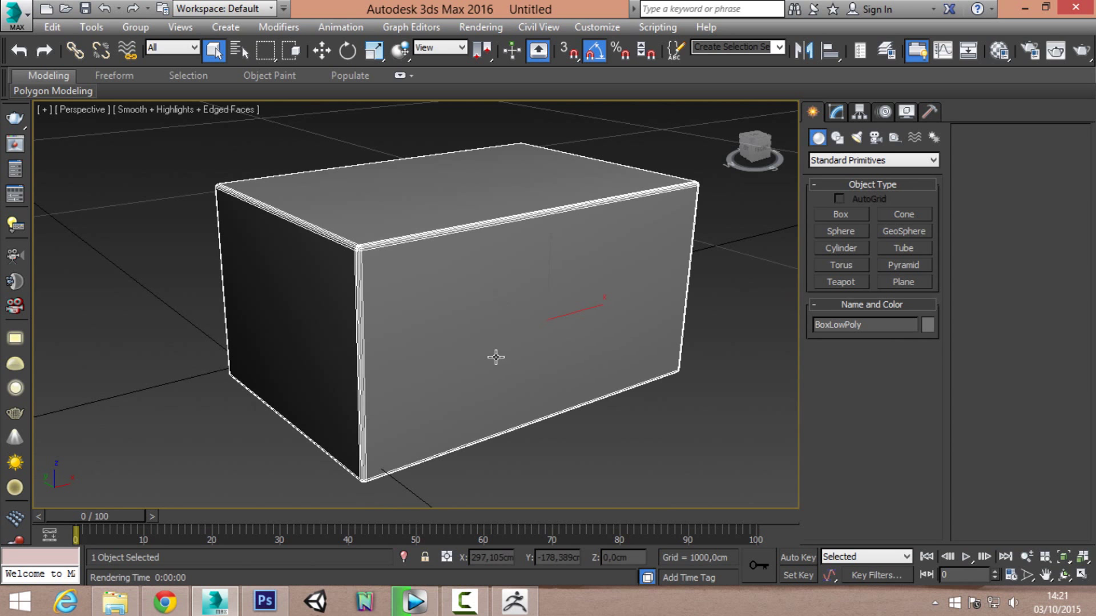
mouse_move(371, 301)
middle_mouse_down("alt")
mouse_move(428, 320)
mouse_move(418, 315)
mouse_move(453, 257)
mouse_move(428, 191)
mouse_move(293, 224)
middle_mouse_up("alt")
middle_click_drag(630, 290, 630, 284)
scroll(630, 284, "down", 3)
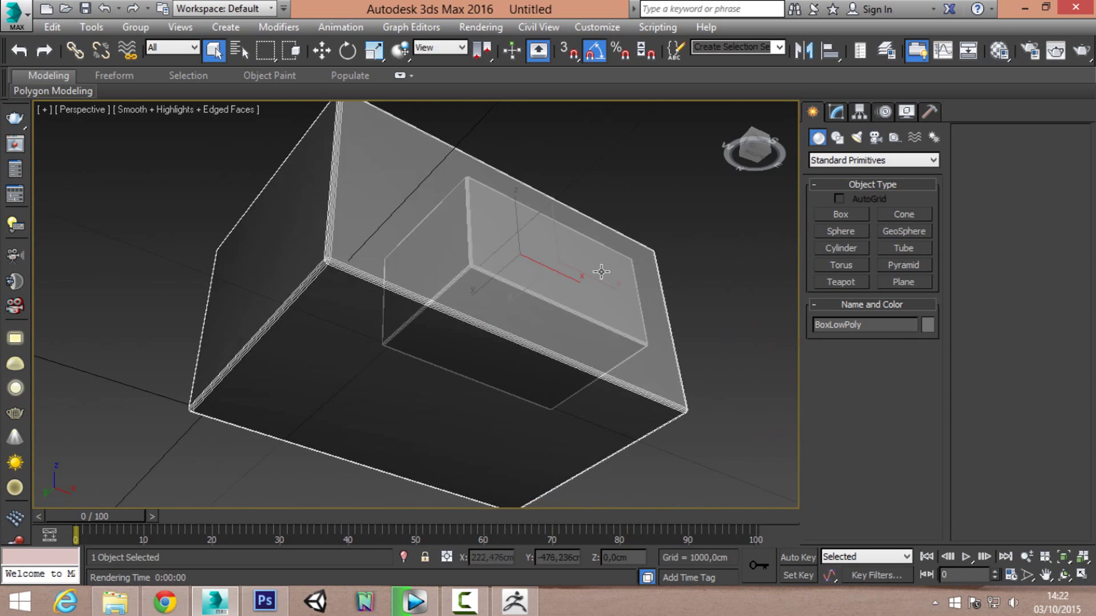
scroll(571, 262, "down", 2)
scroll(571, 268, "up", 2)
scroll(528, 284, "up", 3)
scroll(529, 283, "down", 3)
scroll(528, 298, "up", 5)
scroll(485, 362, "down", 5)
scroll(499, 360, "up", 3)
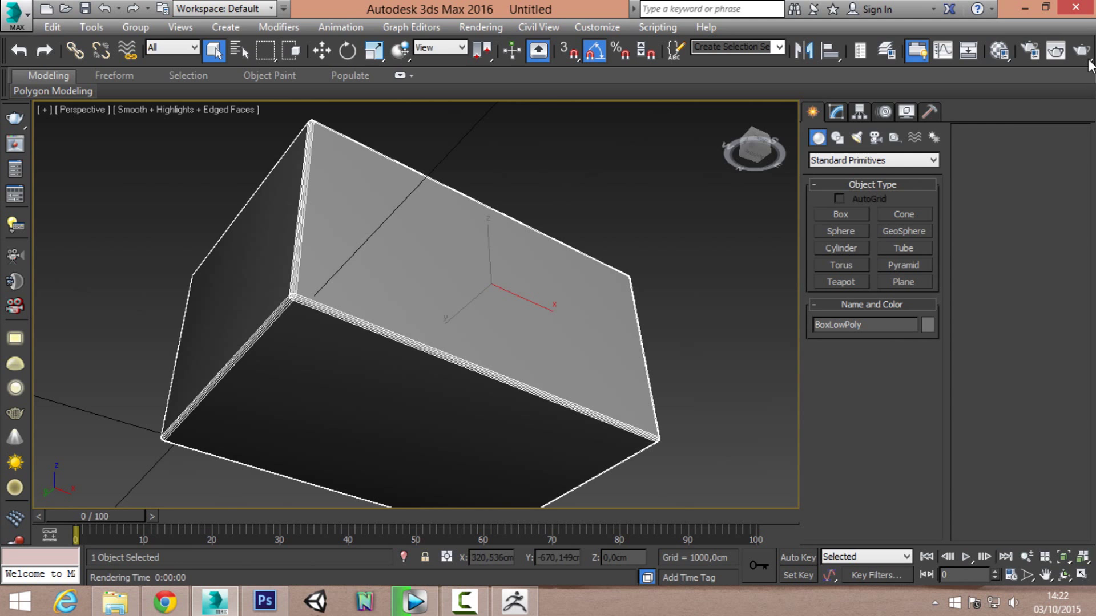
left_click(1085, 57)
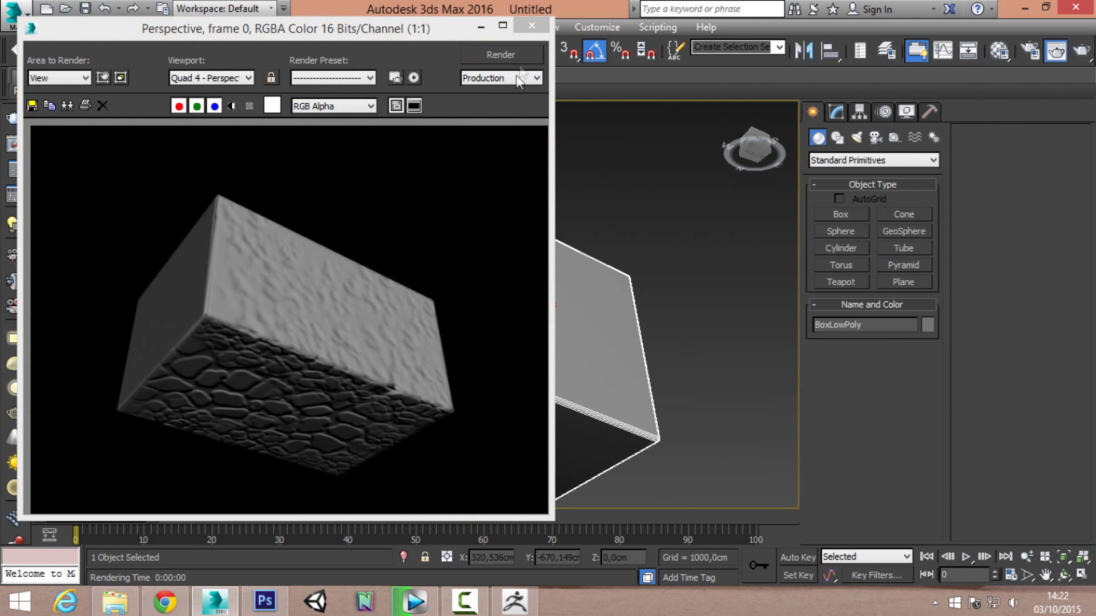
left_click(527, 26)
- Orbit and zoom around the box to inspect it from the front, top and below
mouse_move(638, 241)
middle_mouse_down("alt")
mouse_move(495, 325)
mouse_move(467, 312)
middle_mouse_up("alt")
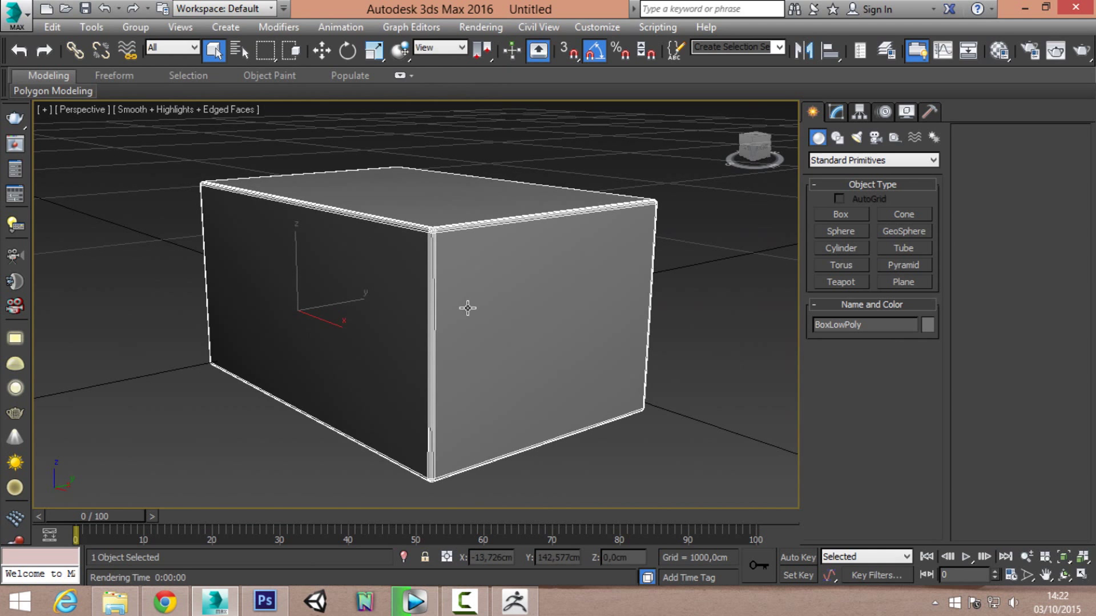
mouse_move(458, 320)
middle_mouse_down("alt")
mouse_move(428, 367)
mouse_move(587, 362)
mouse_move(521, 372)
middle_mouse_up("alt")
scroll(439, 337, "down", 5)
scroll(428, 347, "up", 5)
scroll(434, 347, "down", 2)
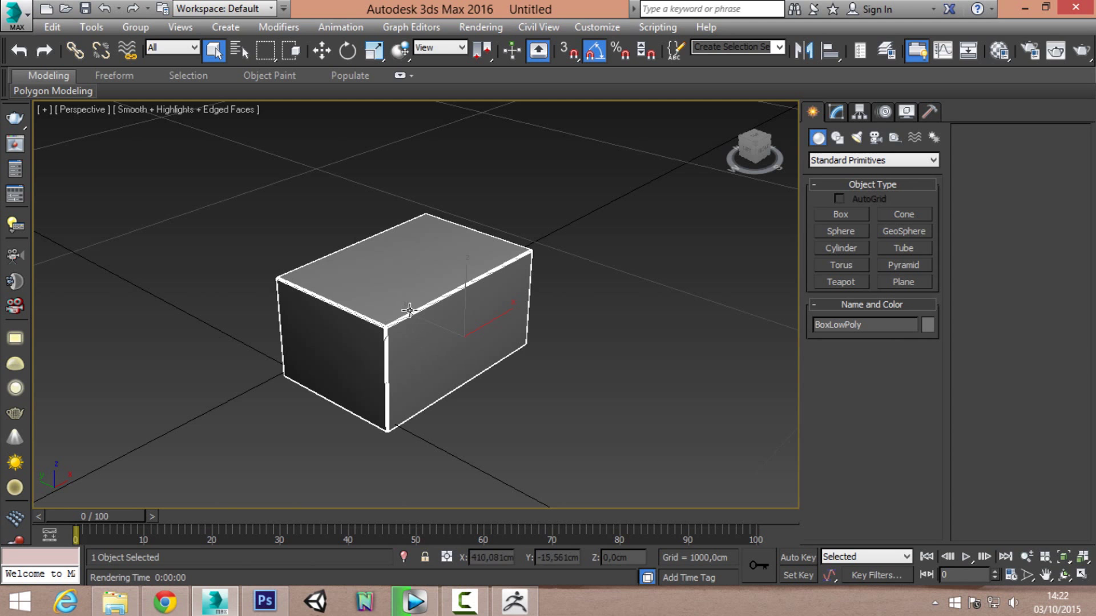
mouse_move(406, 362)
middle_mouse_down("alt")
mouse_move(443, 350)
mouse_move(454, 247)
mouse_move(433, 246)
mouse_move(452, 364)
middle_mouse_up("alt")
scroll(401, 351, "up", 3)
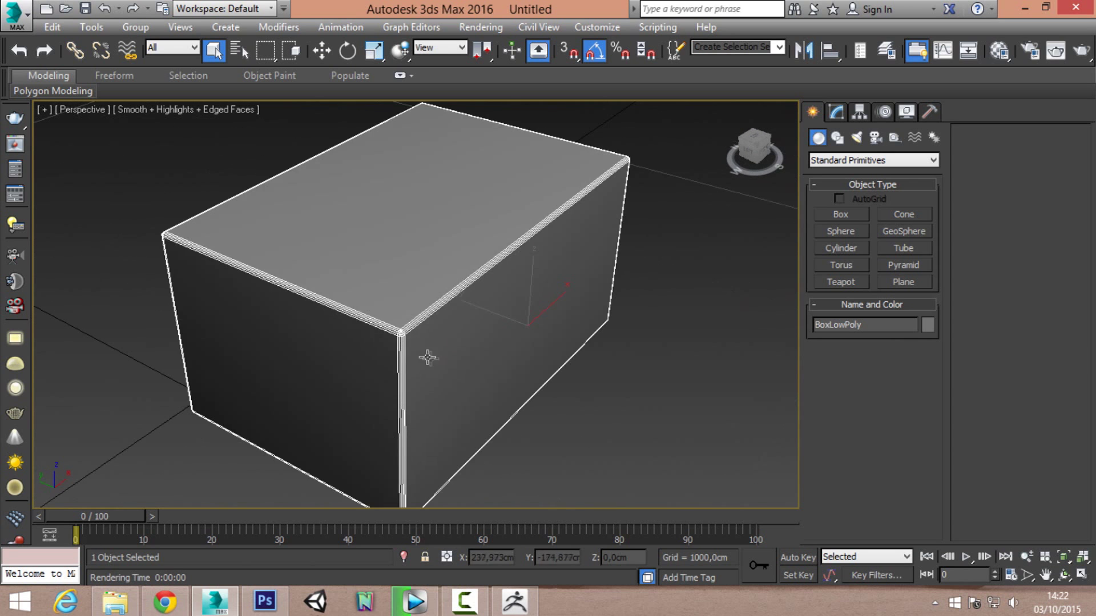
scroll(422, 361, "down", 3)
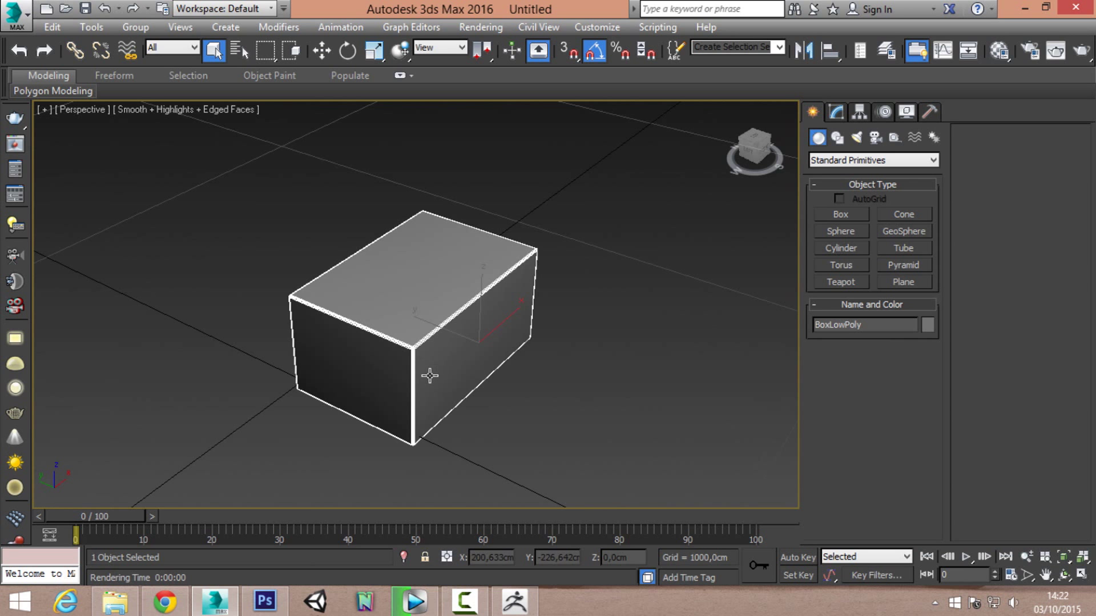
mouse_move(246, 470)
middle_mouse_down("alt")
mouse_move(357, 396)
mouse_move(334, 279)
mouse_move(350, 326)
mouse_move(336, 339)
middle_mouse_up("alt")
scroll(366, 296, "up", 2)
scroll(411, 342, "up", 3)
scroll(426, 359, "down", 5)
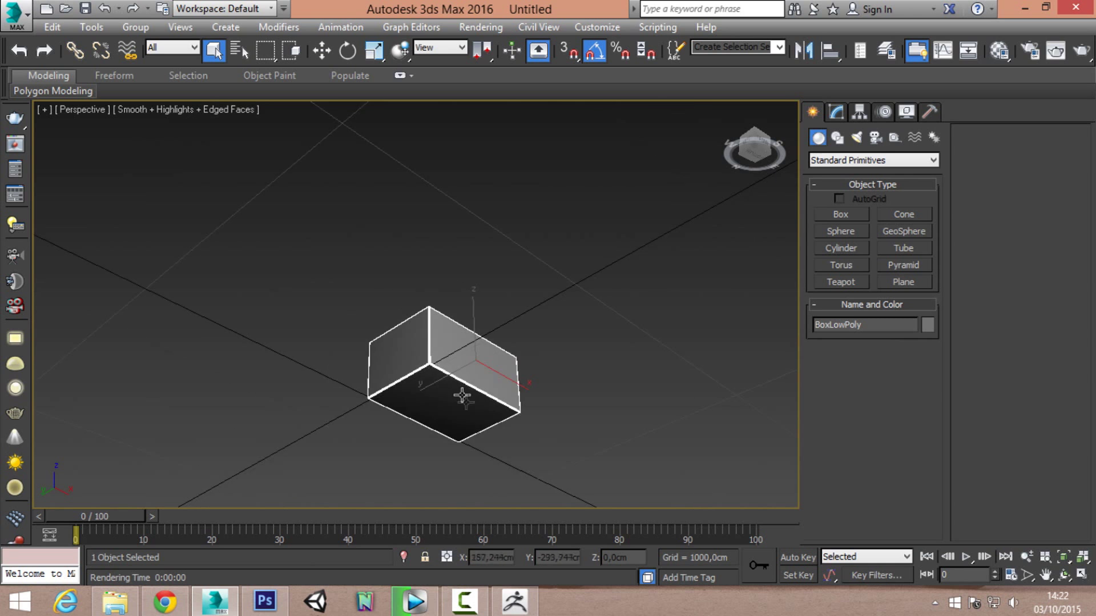
scroll(457, 399, "up", 4)
scroll(450, 395, "down", 4)
scroll(434, 390, "up", 5)
scroll(425, 381, "down", 3)
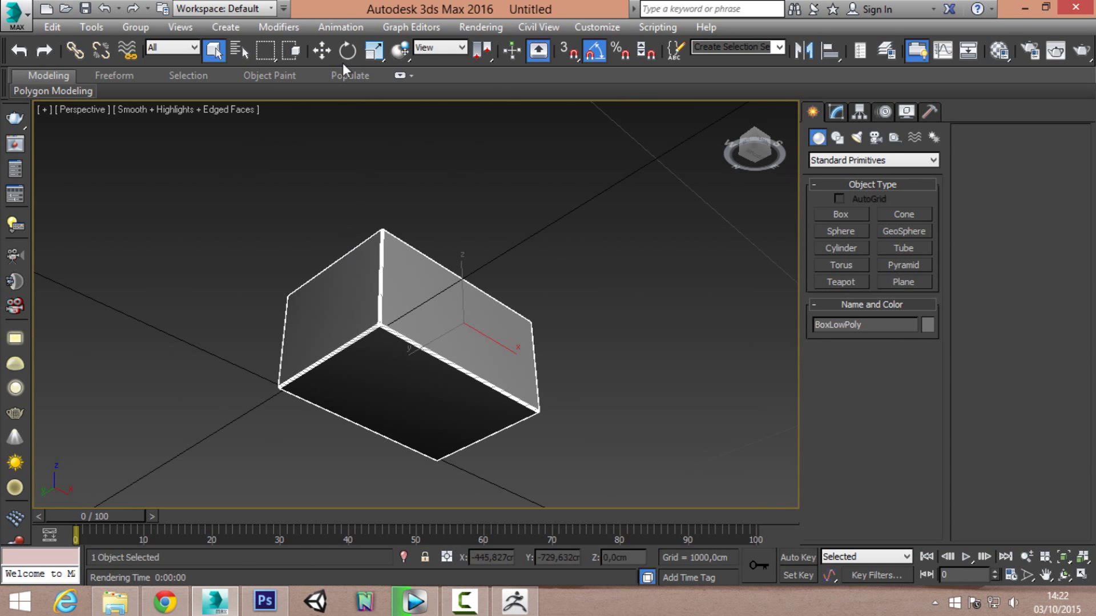
- Move the box slightly left with Select and Move, then recentre the view
left_click(324, 54)
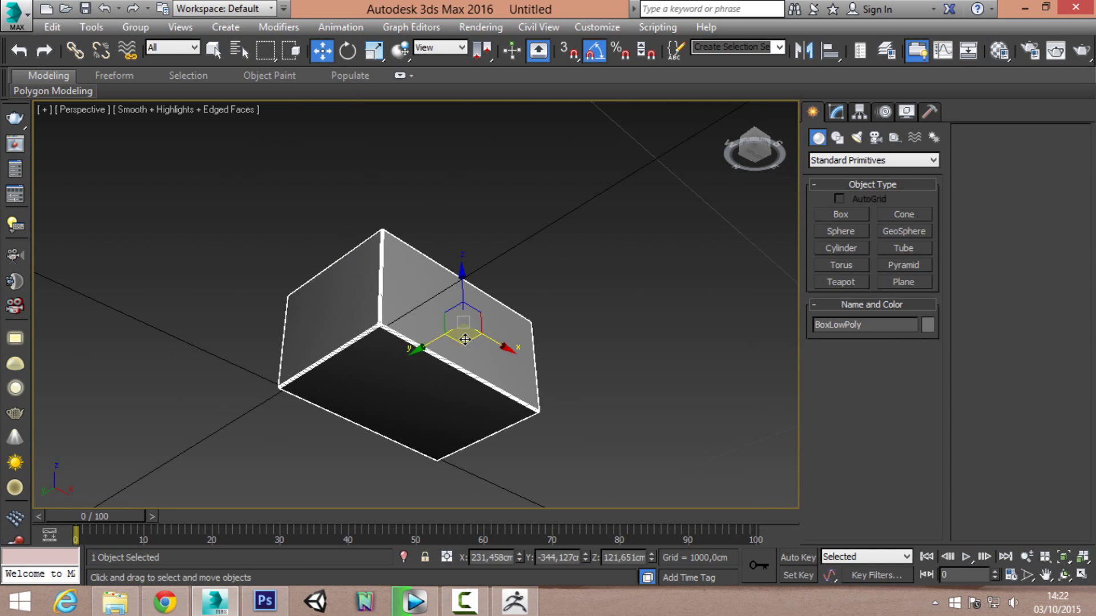
left_click_drag(465, 339, 449, 337)
middle_click_drag(441, 344, 355, 404, "alt")
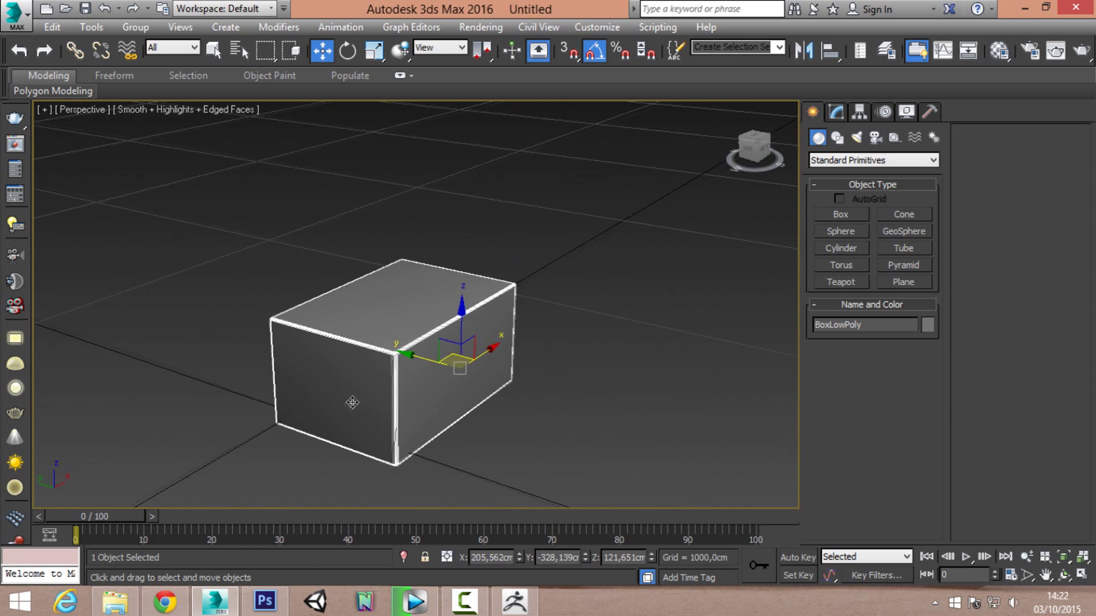
scroll(449, 354, "up", 5)
mouse_move(449, 354)
middle_mouse_down()
mouse_move(496, 327)
mouse_move(473, 321)
middle_mouse_up()
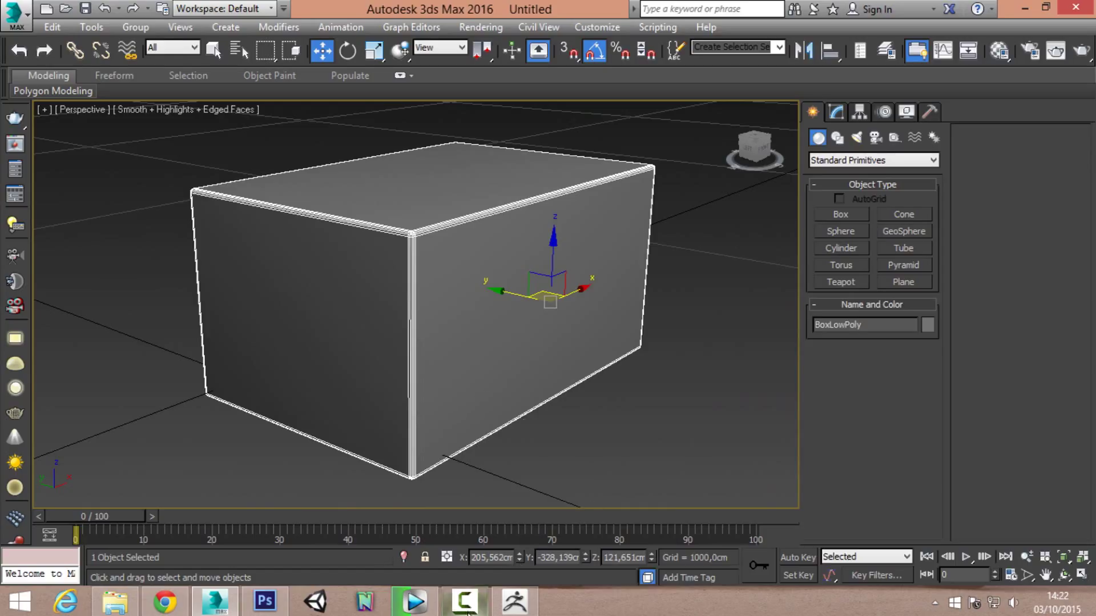